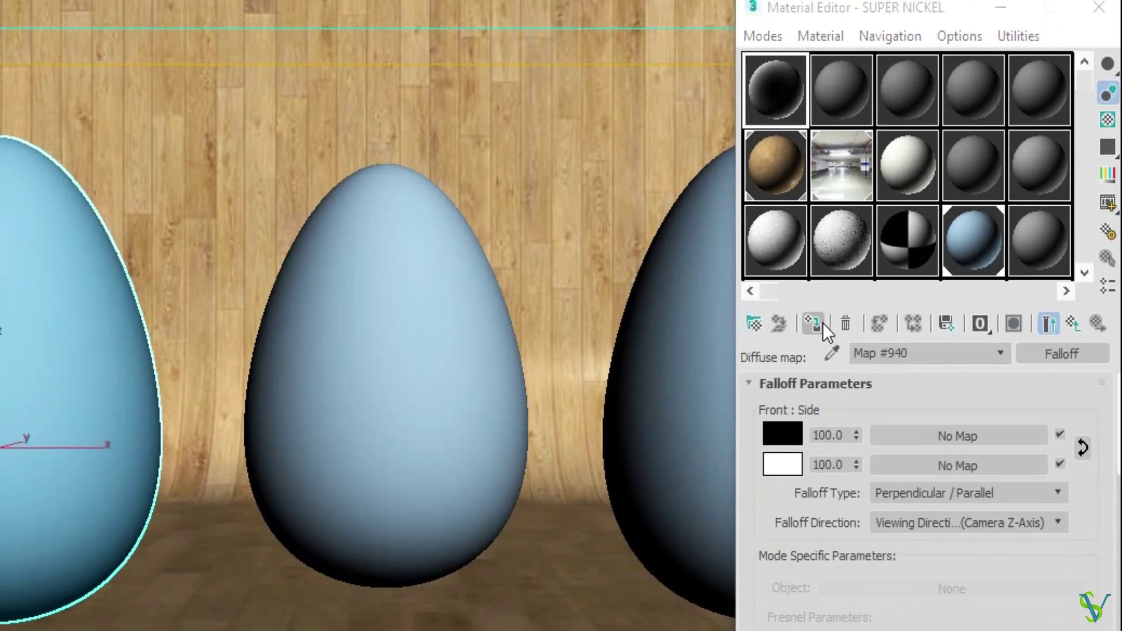
Step: Assign the SUPER NICKEL material to the selected egg and open its enlarged preview with a checkered background
left_click(823, 323)
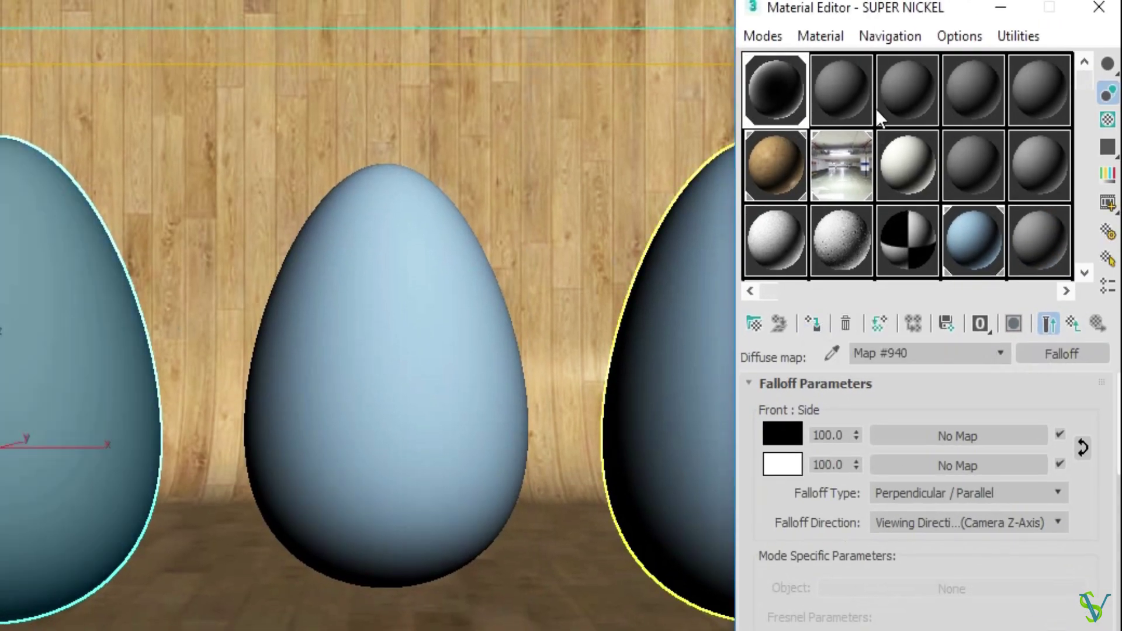
left_click(1107, 120)
double_click(790, 85)
left_click_drag(30, 129, 546, 89)
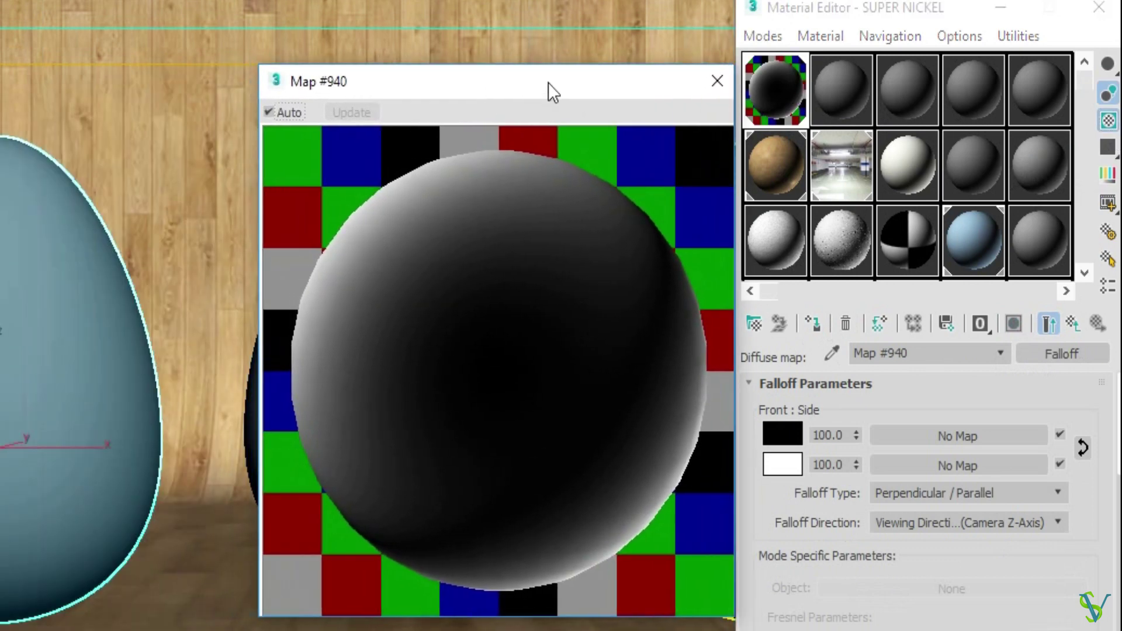
left_click(550, 44)
left_click_drag(558, 86, 558, 11)
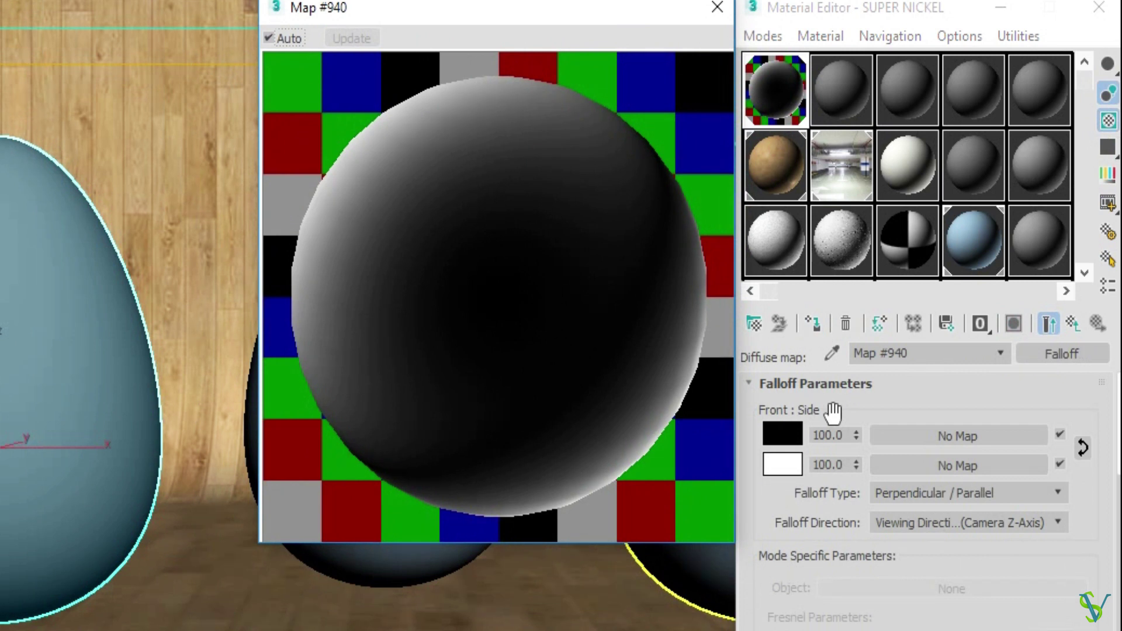
Step: Swap the Front and Side colors of the diffuse Falloff map
left_click(782, 436)
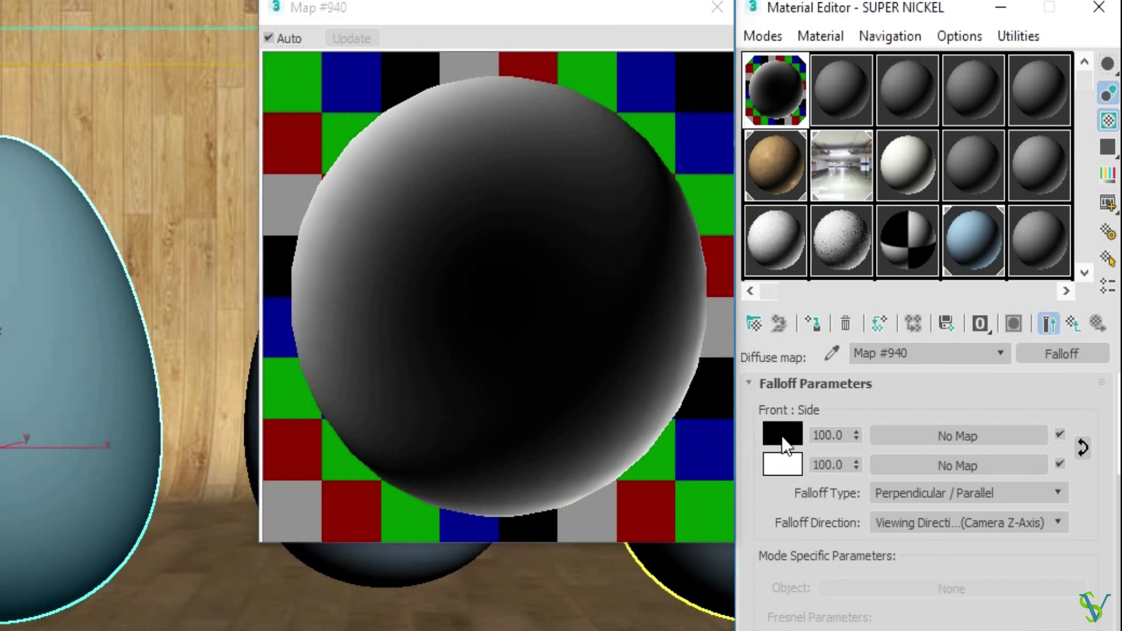
left_click_drag(784, 464, 785, 463)
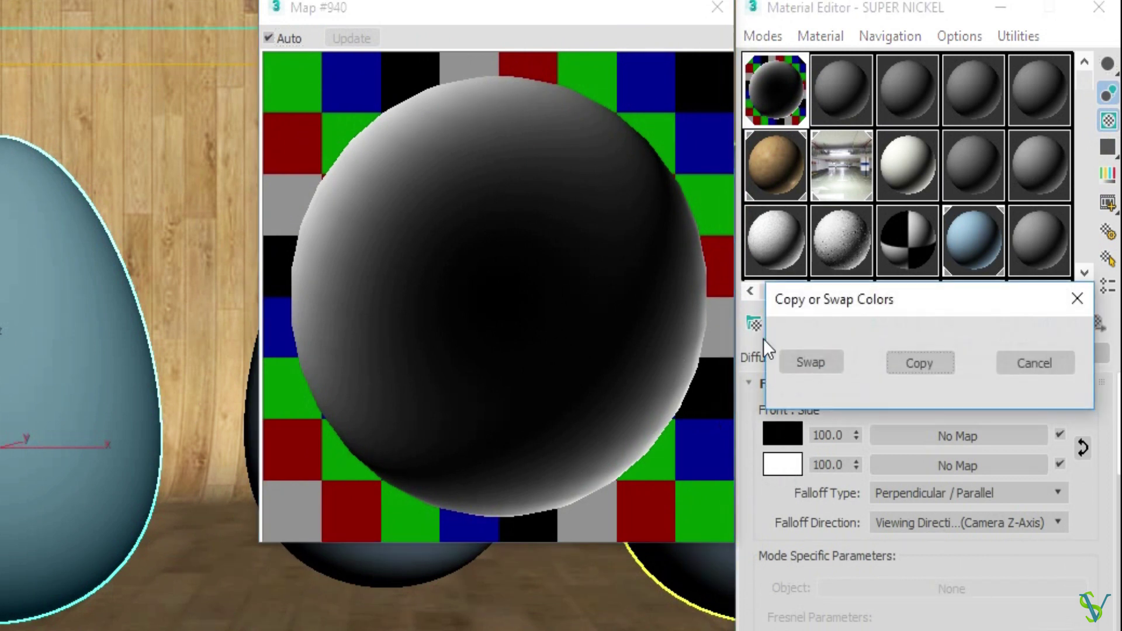
left_click(835, 363)
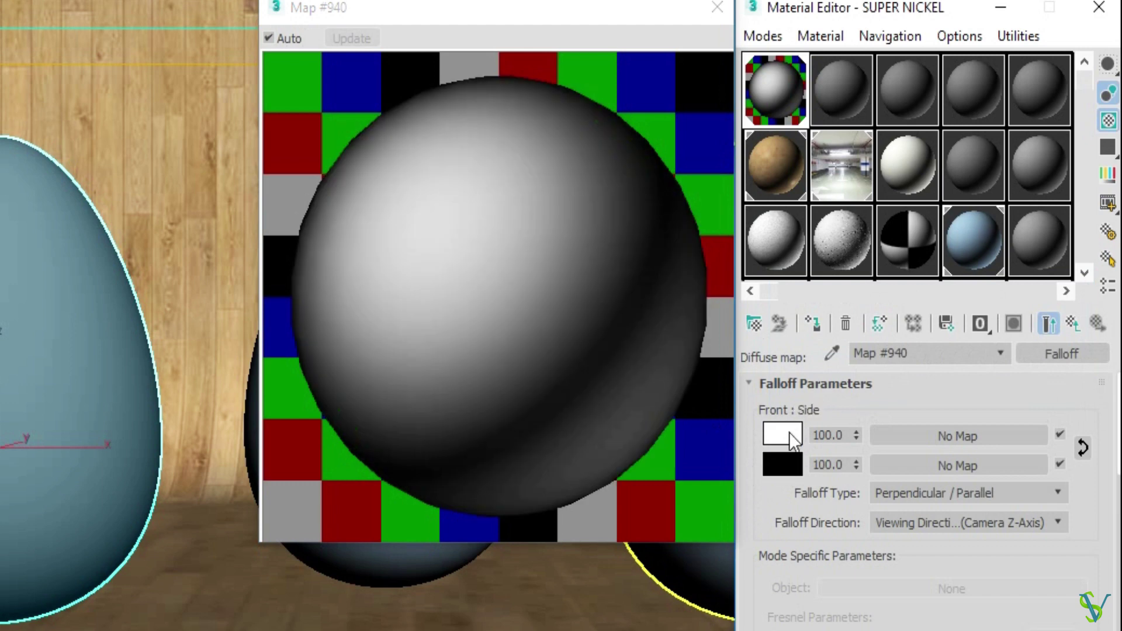
Step: Set the diffuse Falloff map's Front color to Red 82, Green 56, Blue 33
left_click(783, 435)
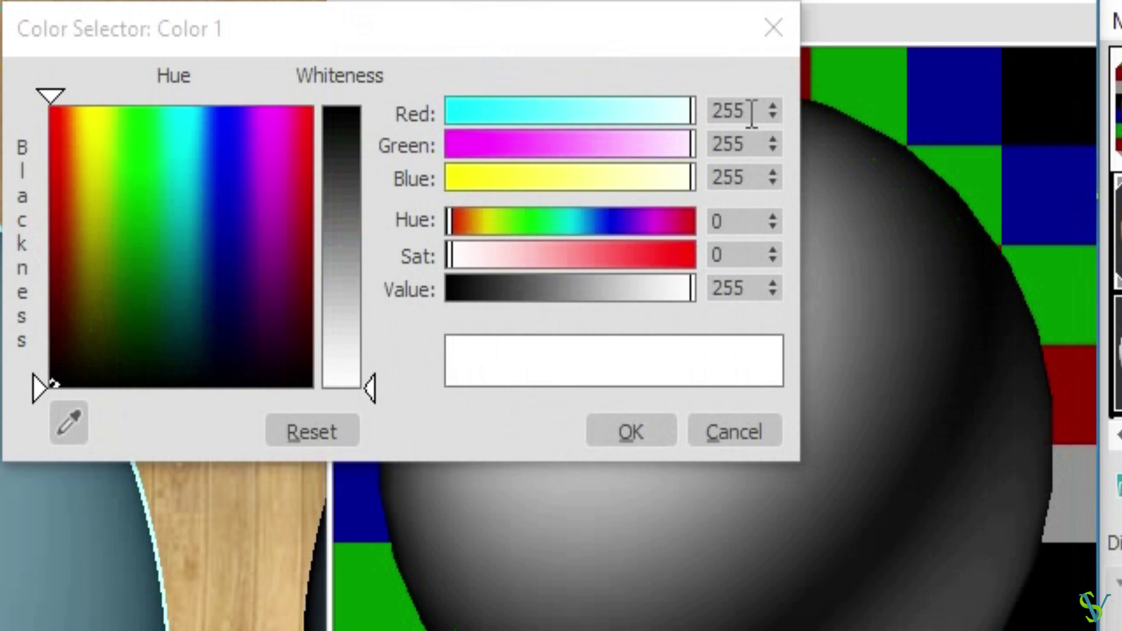
double_click(713, 111)
type("82")
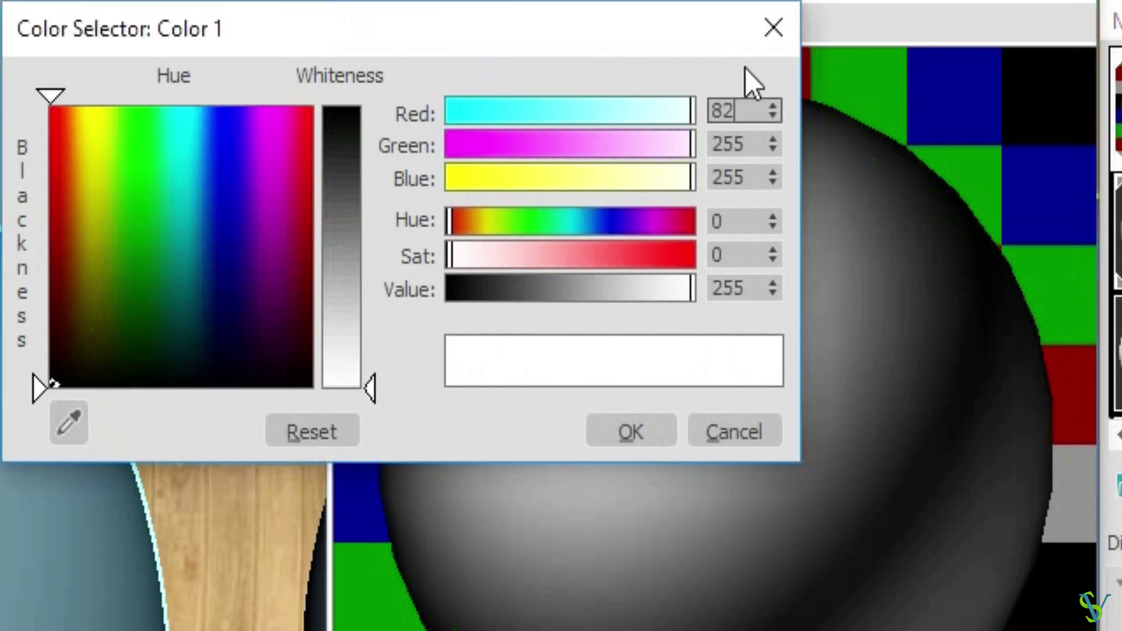
key("Tab")
type("56")
key("Tab")
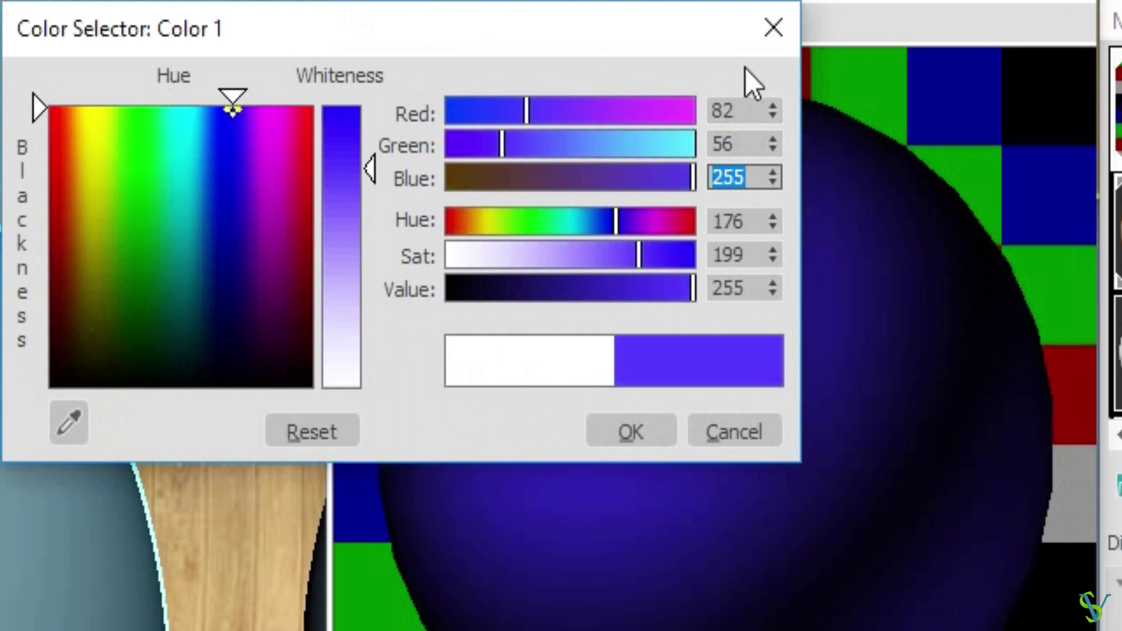
type("33")
key("Return")
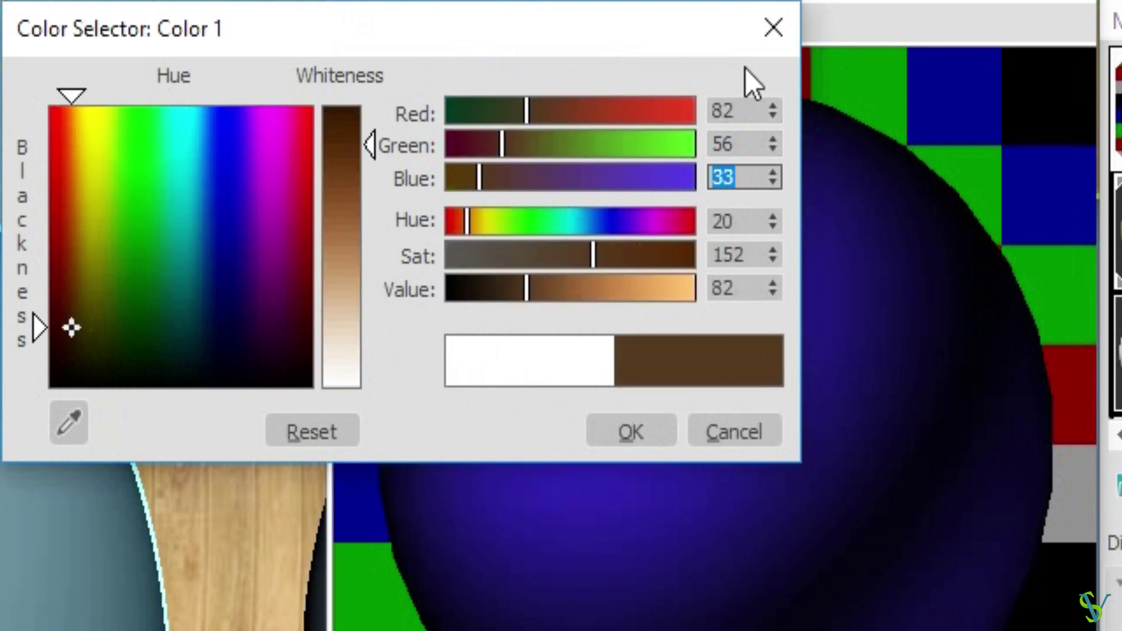
left_click(641, 430)
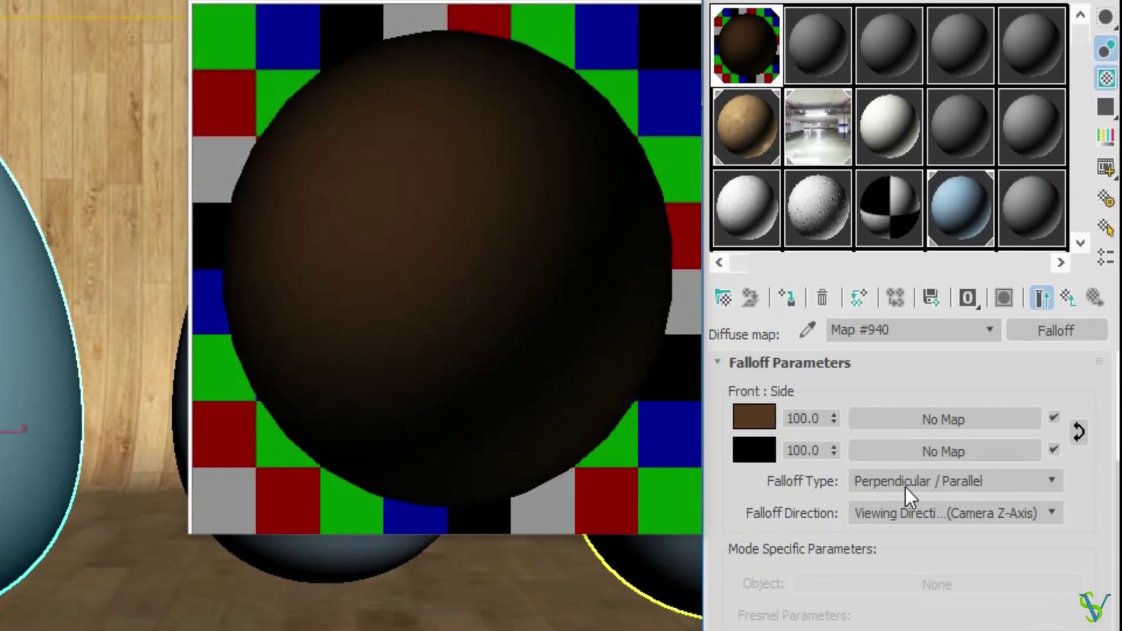
Step: Set the diffuse map's Falloff Type to Fresnel and return to the parent SUPER NICKEL material
left_click(906, 481)
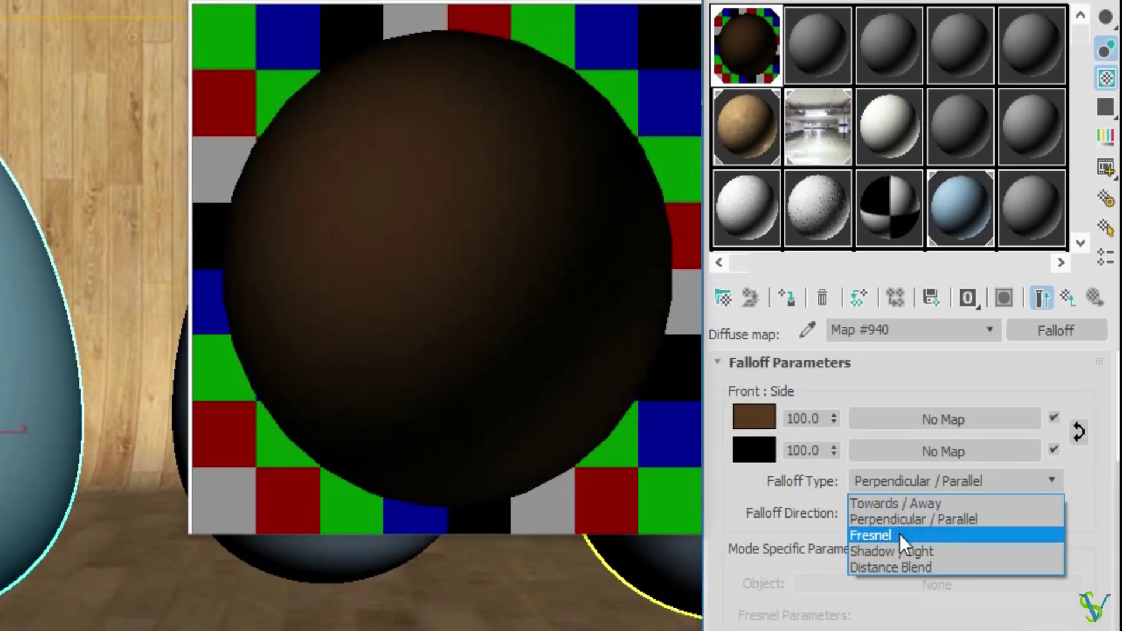
left_click(900, 532)
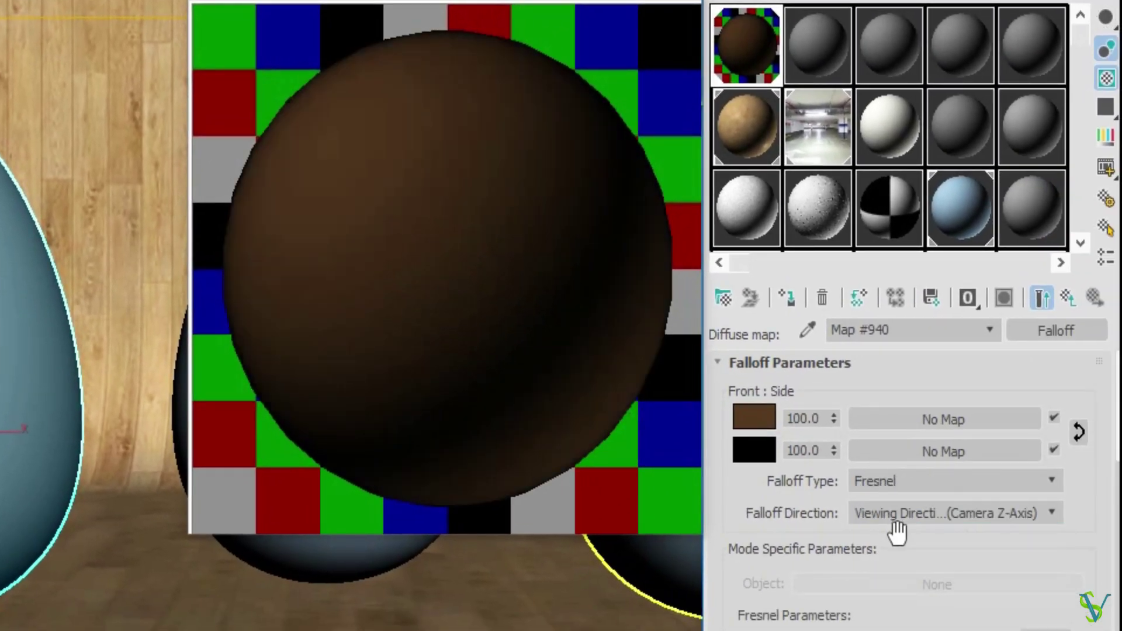
left_click(1067, 299)
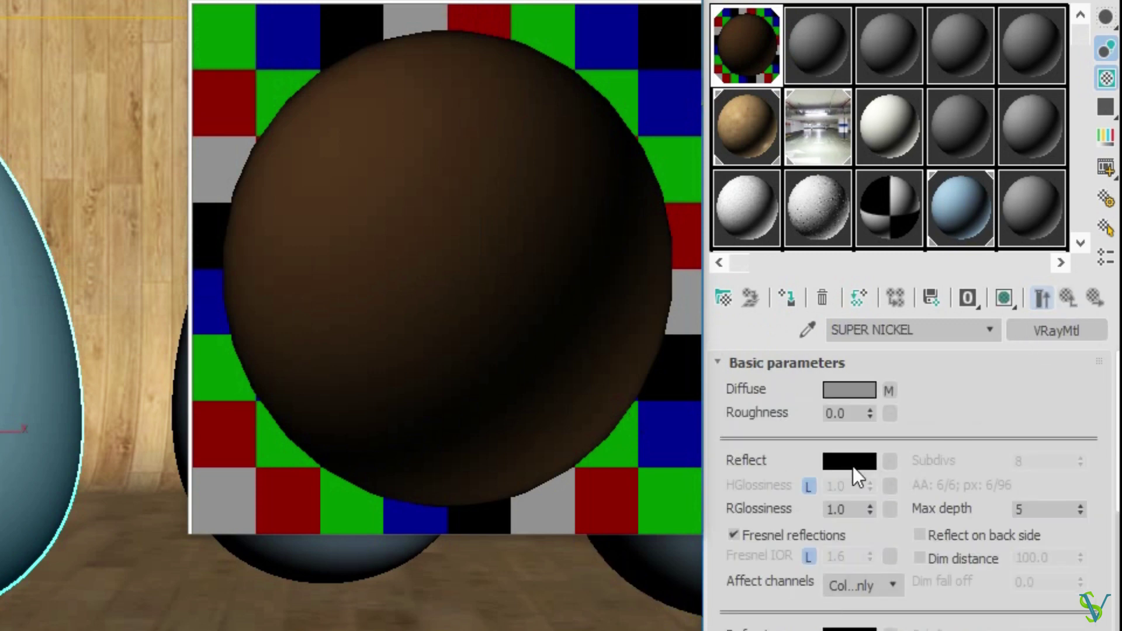
Step: Set the material's Reflect color to Red 157, Green 151, Blue 126
left_click(853, 462)
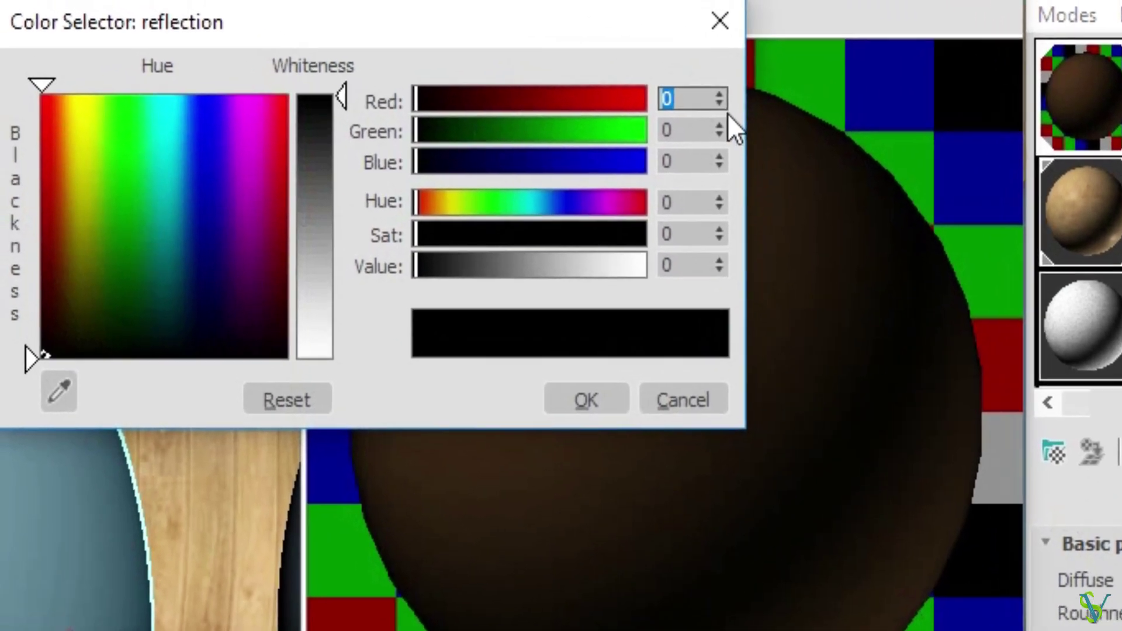
type("157")
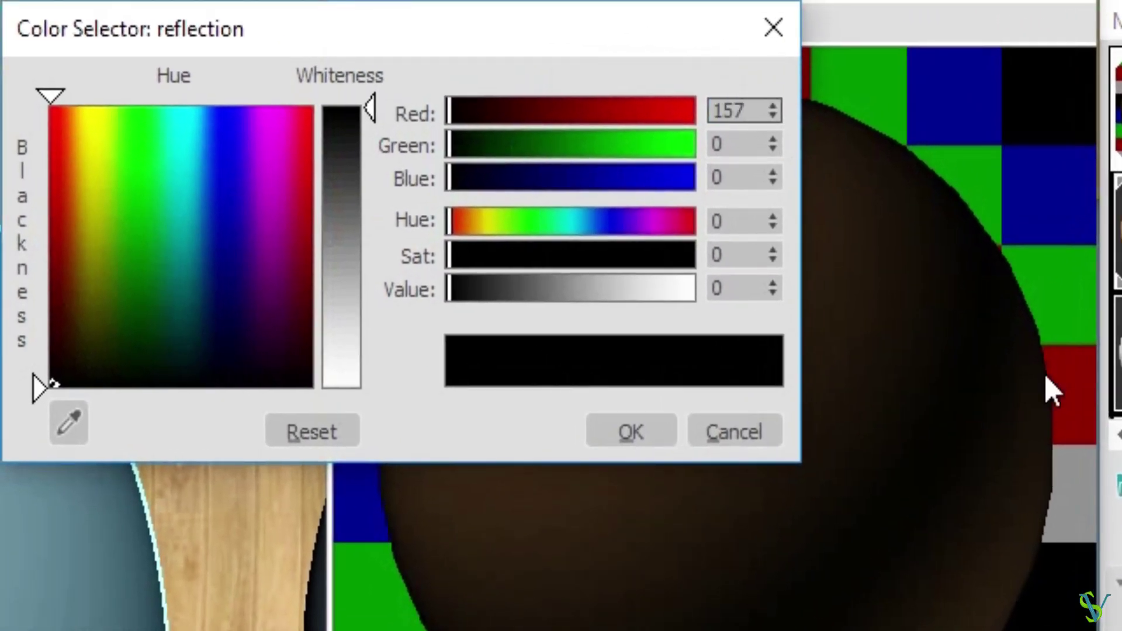
key("Tab")
type("15")
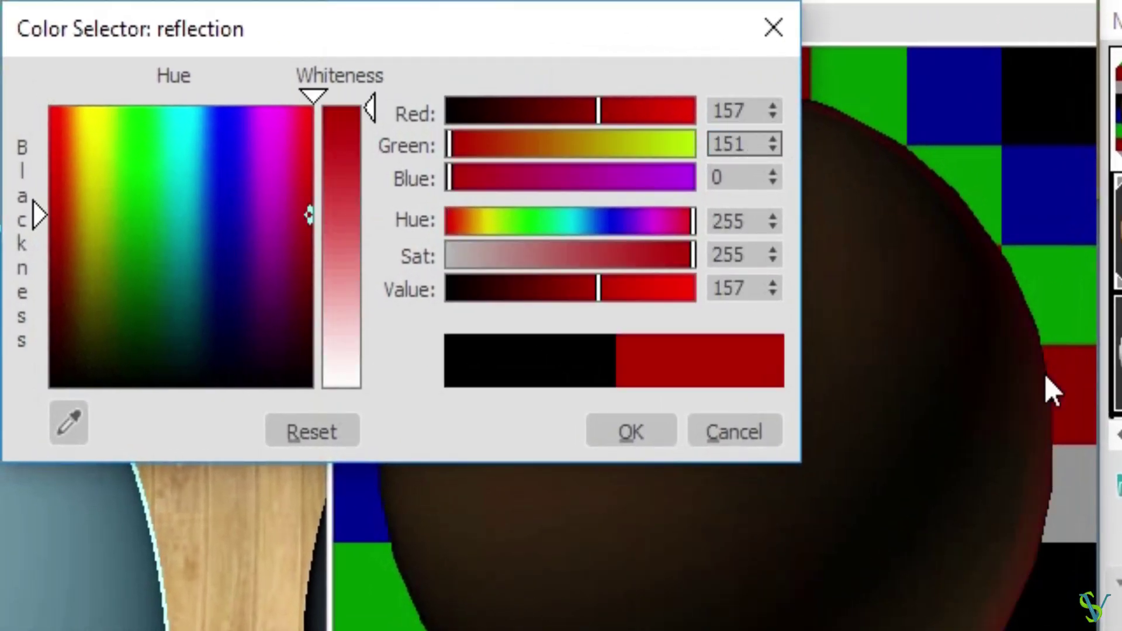
key("Tab")
type("126")
key("Return")
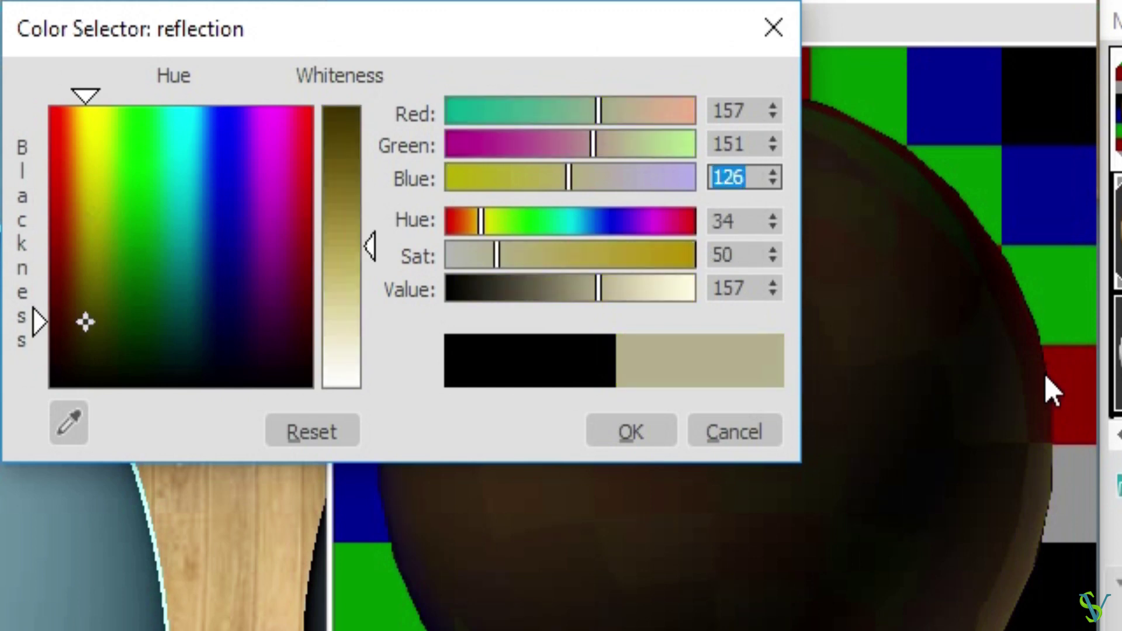
left_click(641, 432)
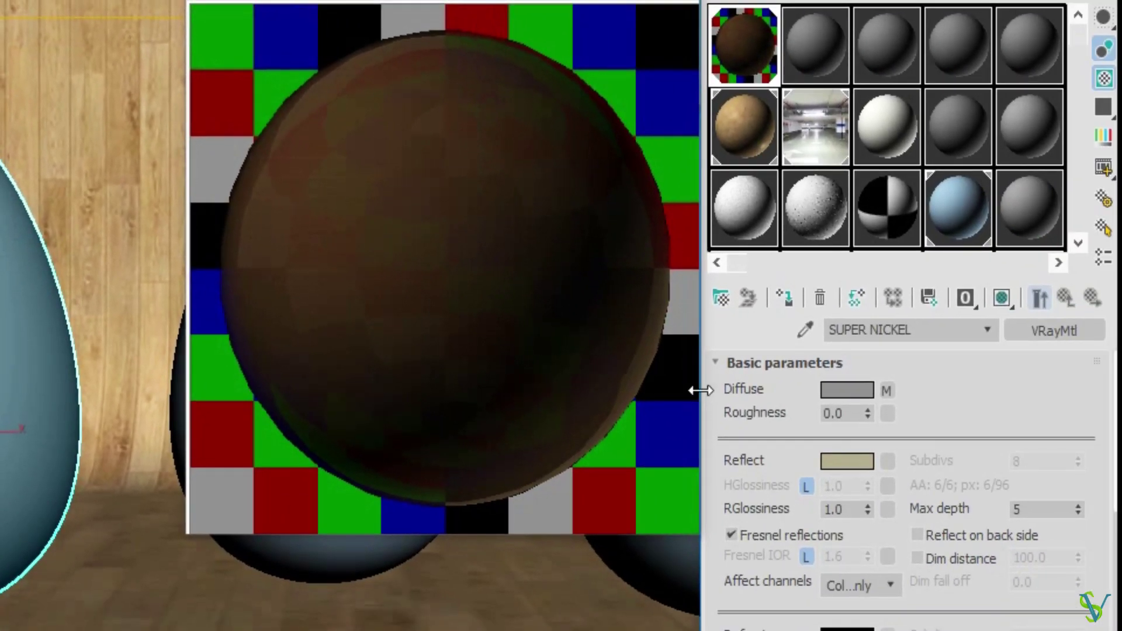
Step: Unlock HGlossiness from RGlossiness and open its value for editing
left_click(808, 485)
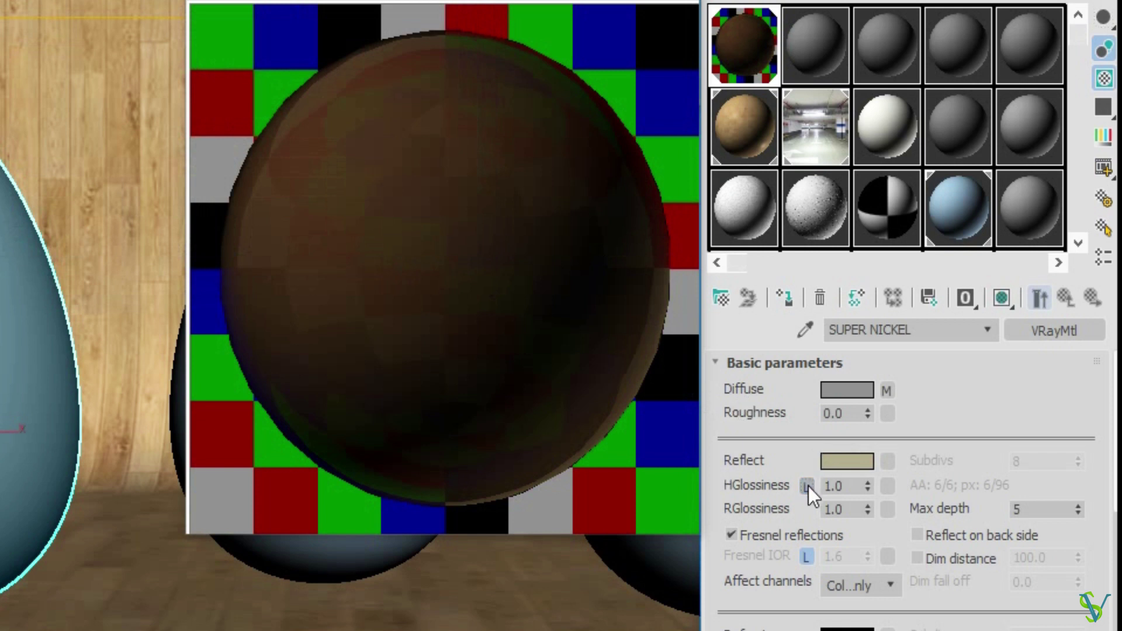
double_click(830, 487)
left_click(818, 485)
double_click(853, 486)
Step: Add a Falloff map to the Reflect slot and swap its Front and Side colors
left_click(888, 466)
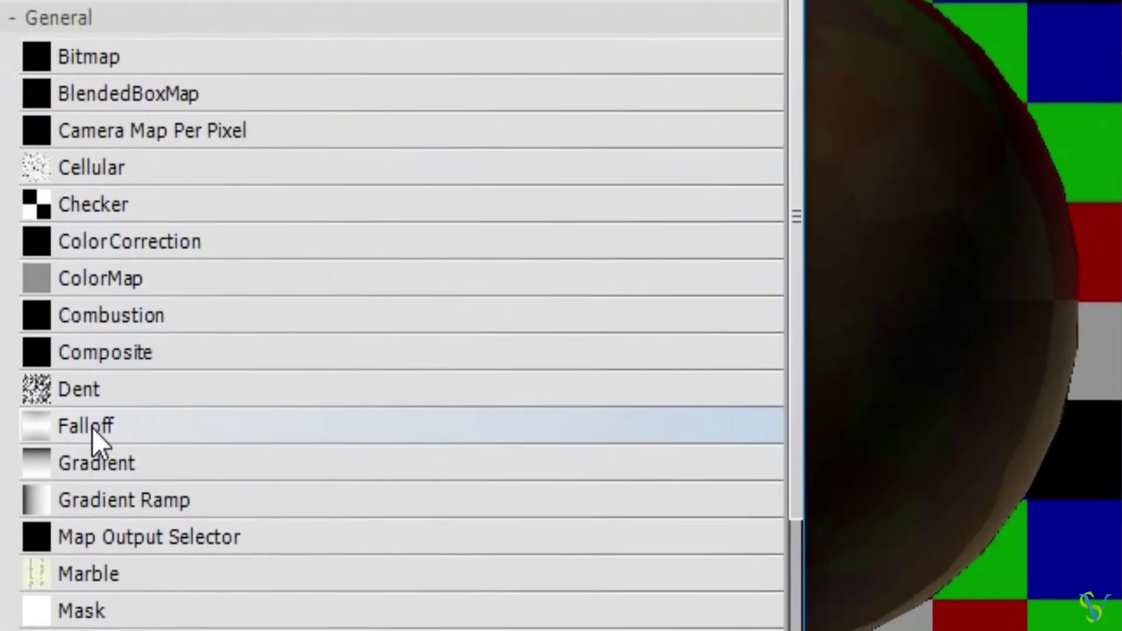
double_click(89, 421)
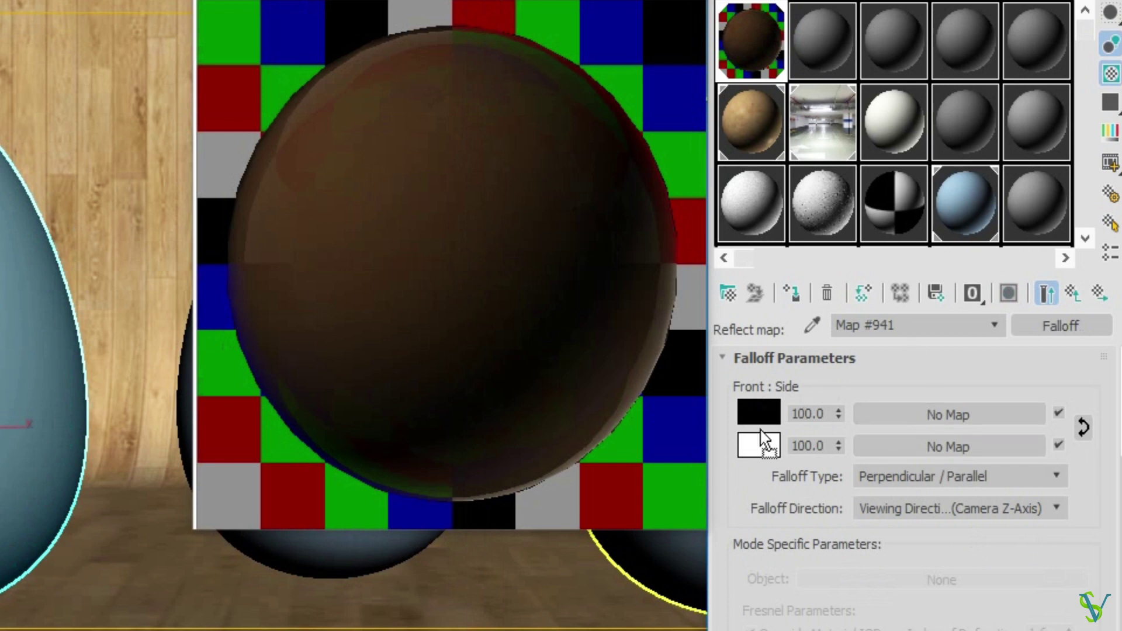
left_click_drag(762, 409, 754, 445)
left_click(806, 334)
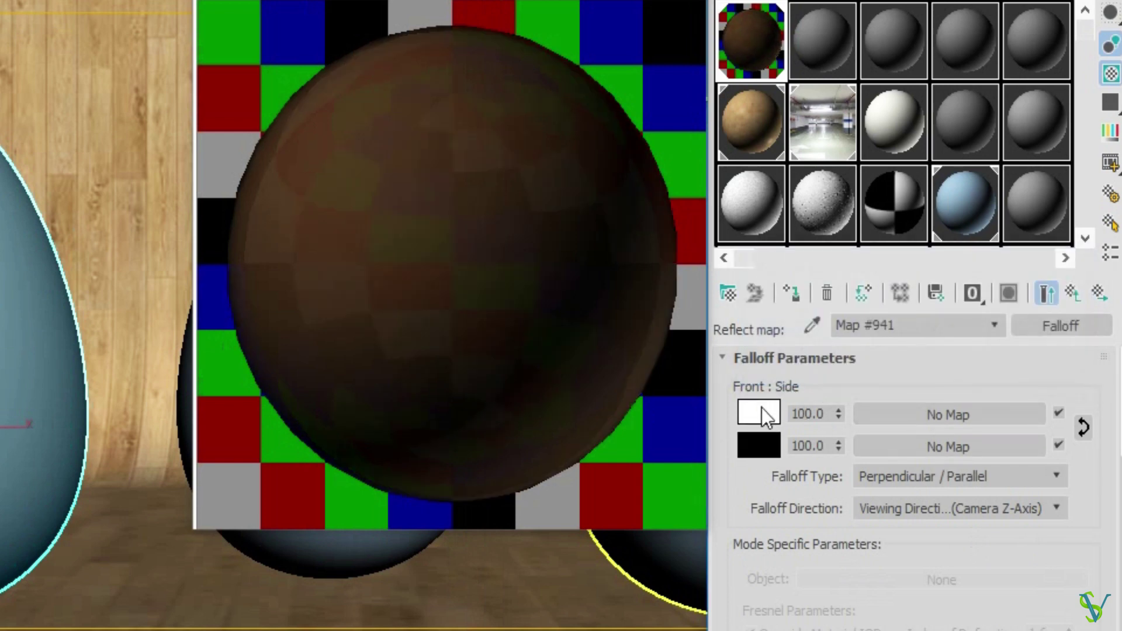
Step: Set the reflect Falloff map's Front color to RGB 141, 141, 141 and its Falloff Type to Shadow / Light
left_click(762, 410)
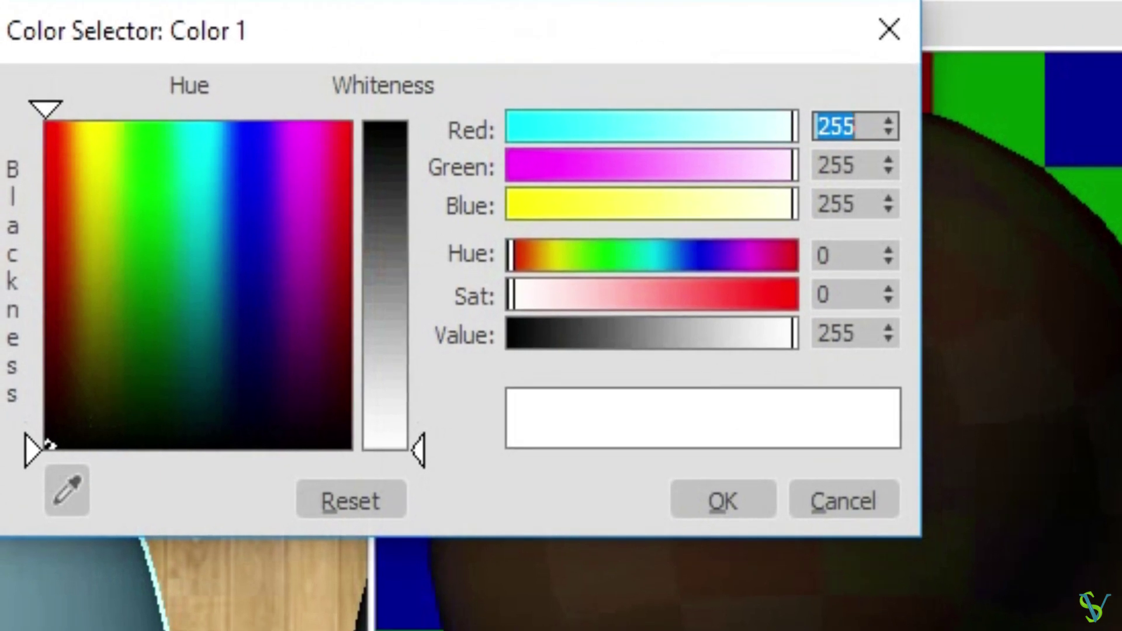
type("14")
key("Tab")
type("141")
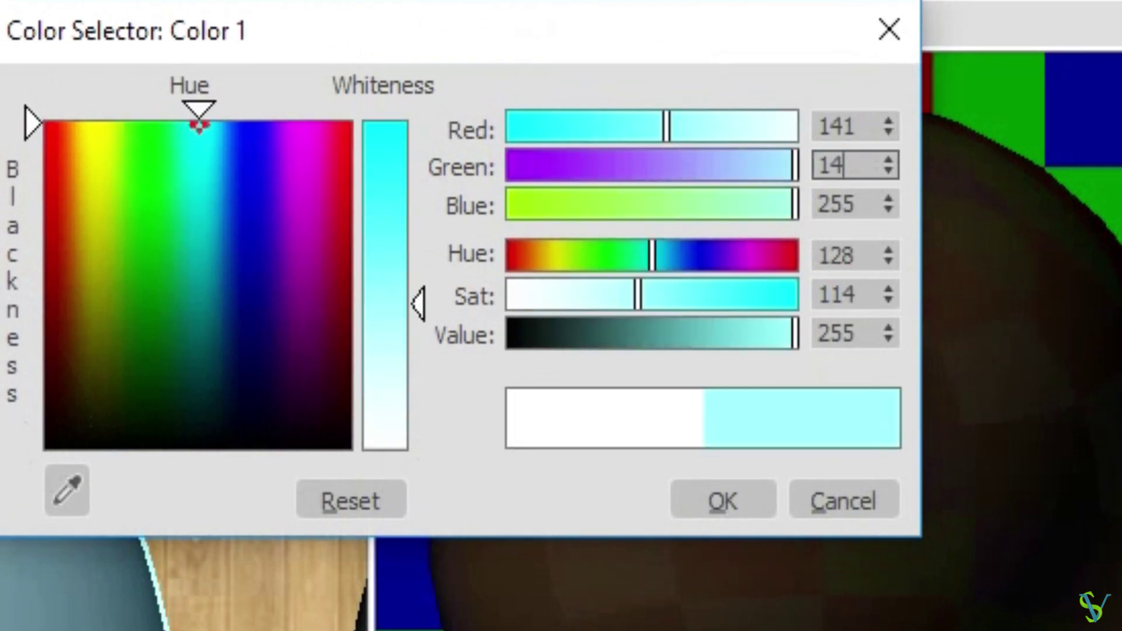
key("Tab")
type("141")
key("Return")
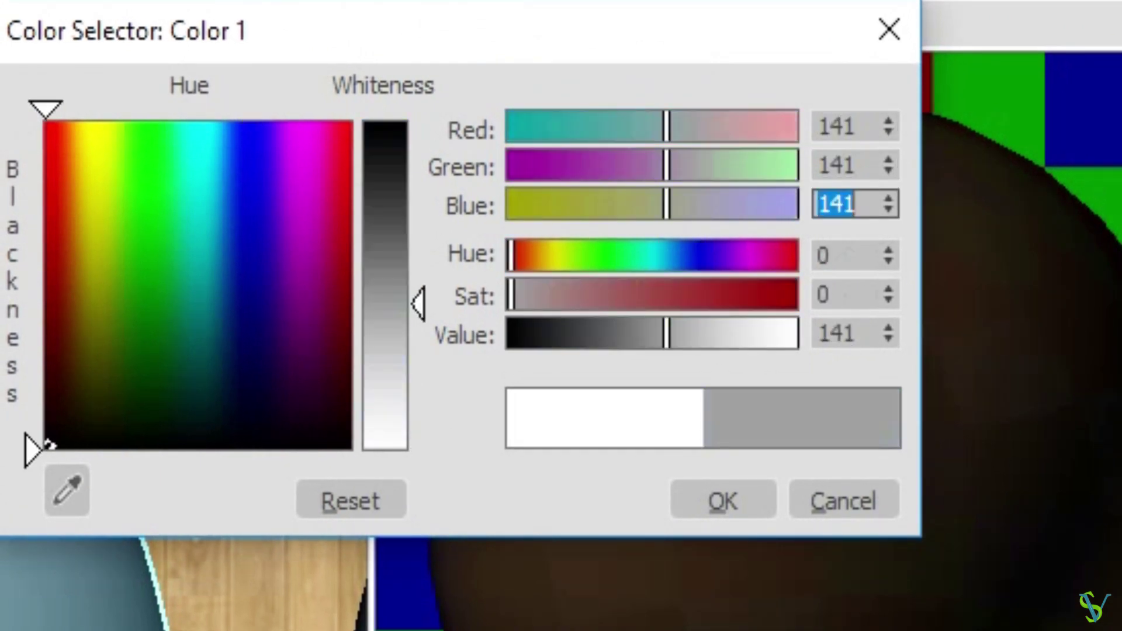
left_click(745, 508)
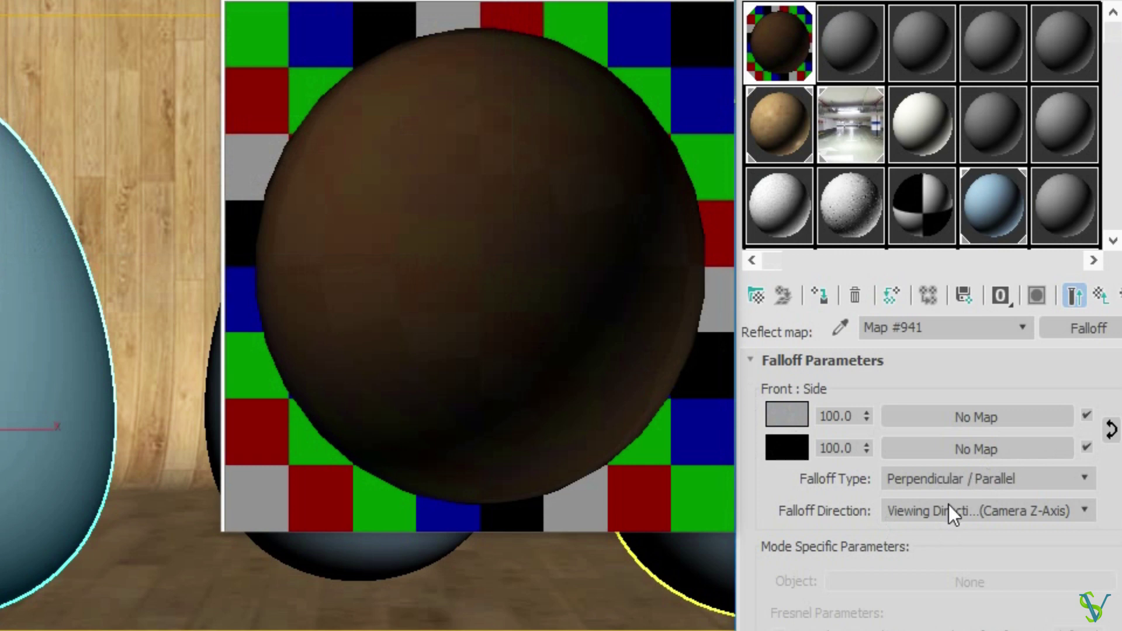
left_click(981, 484)
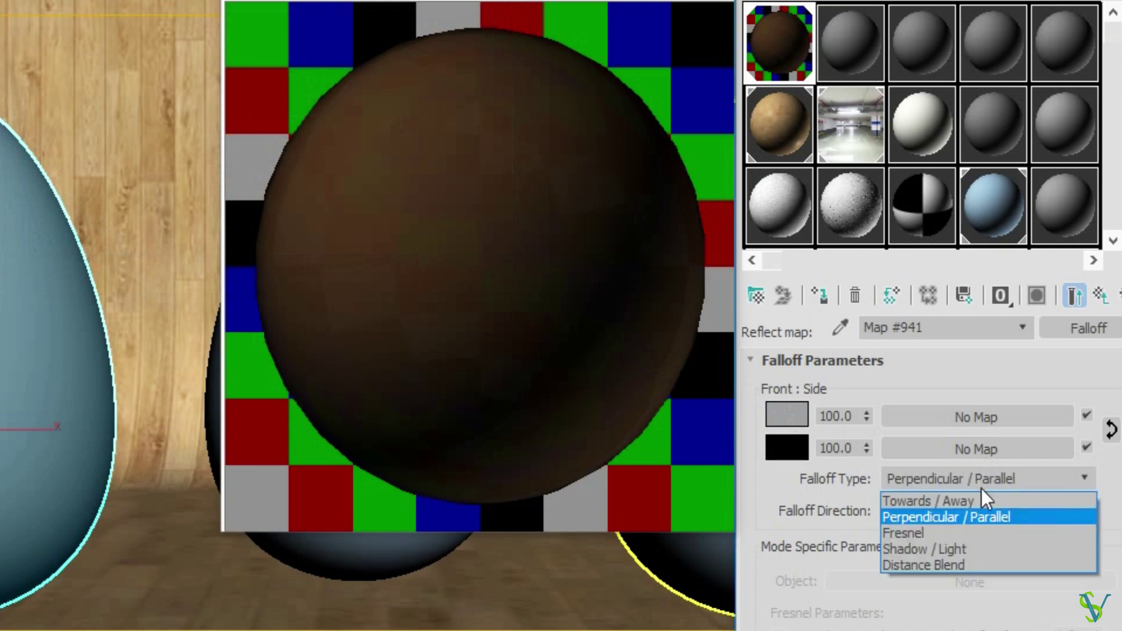
left_click(962, 548)
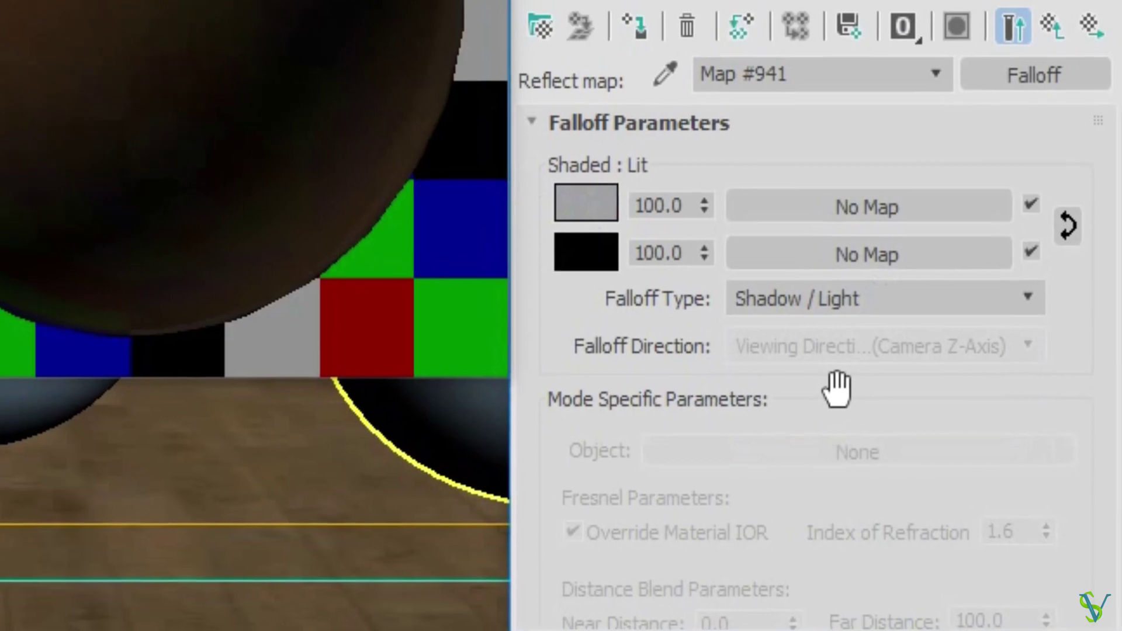
Step: Add a Bezier-Smooth point near the middle of the reflect Falloff's Mix Curve and lower it to about 0.3
left_click_drag(837, 389, 809, 1)
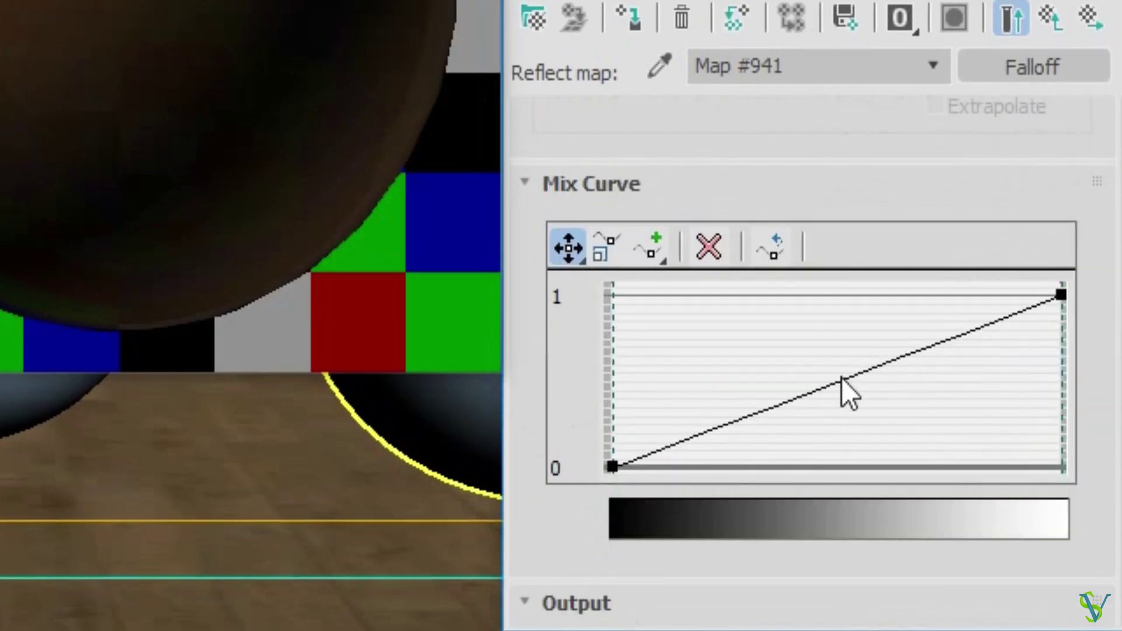
left_click(665, 249)
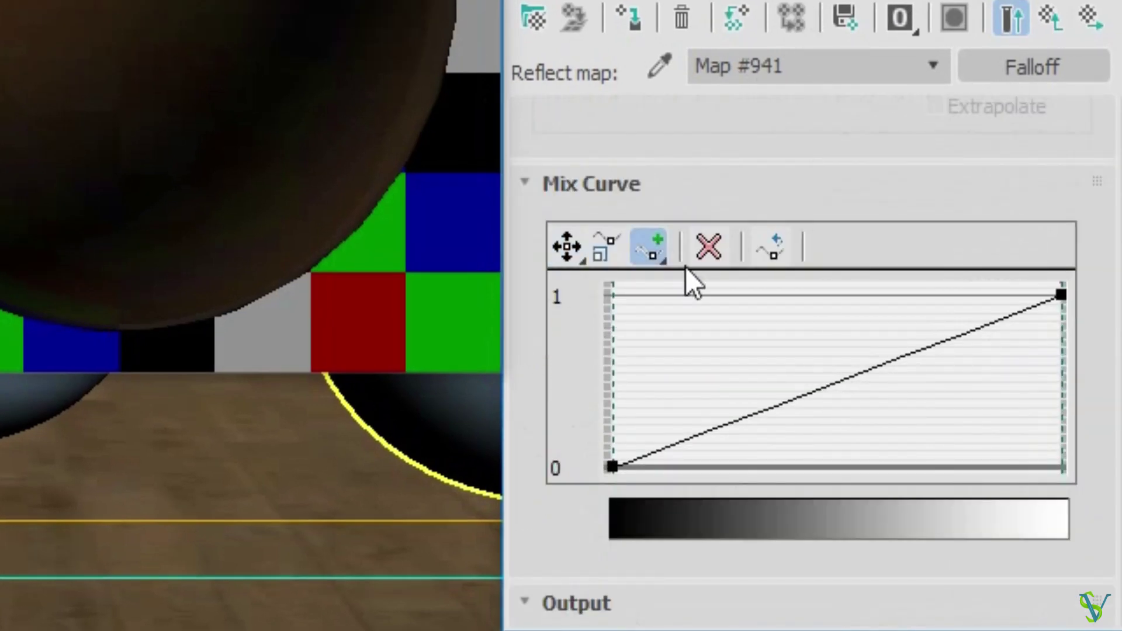
left_click(826, 385)
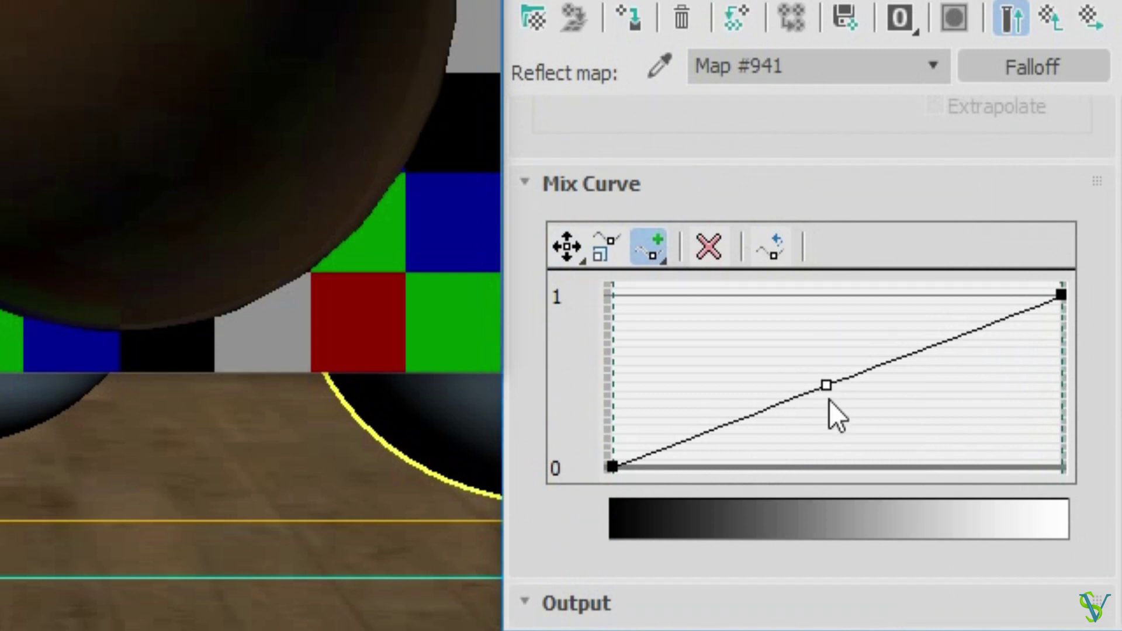
right_click(828, 387)
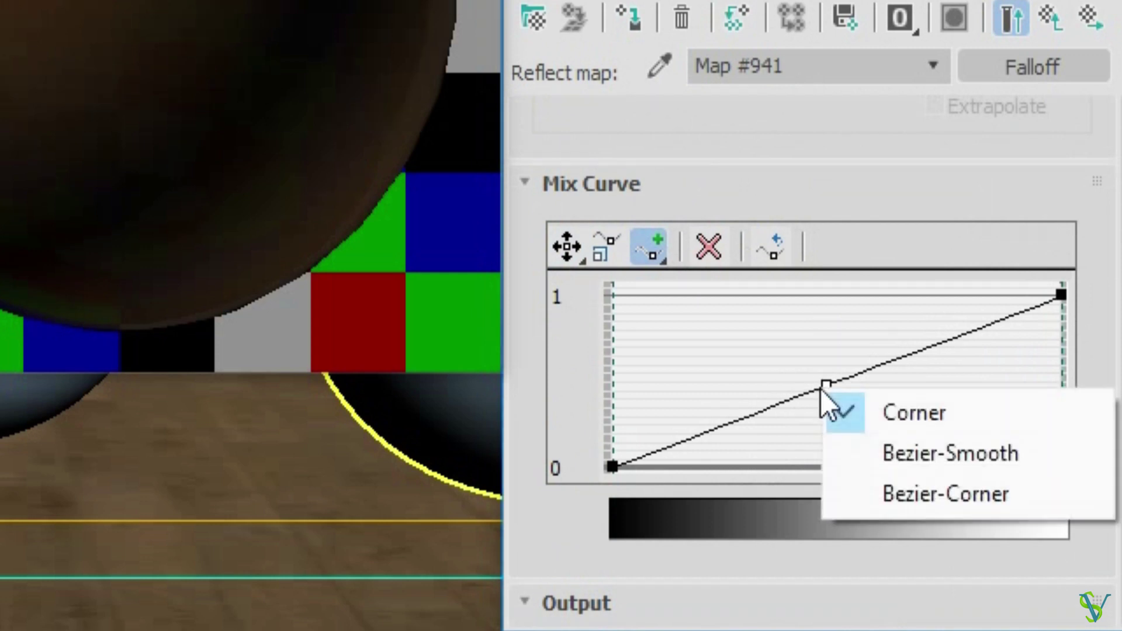
left_click(930, 454)
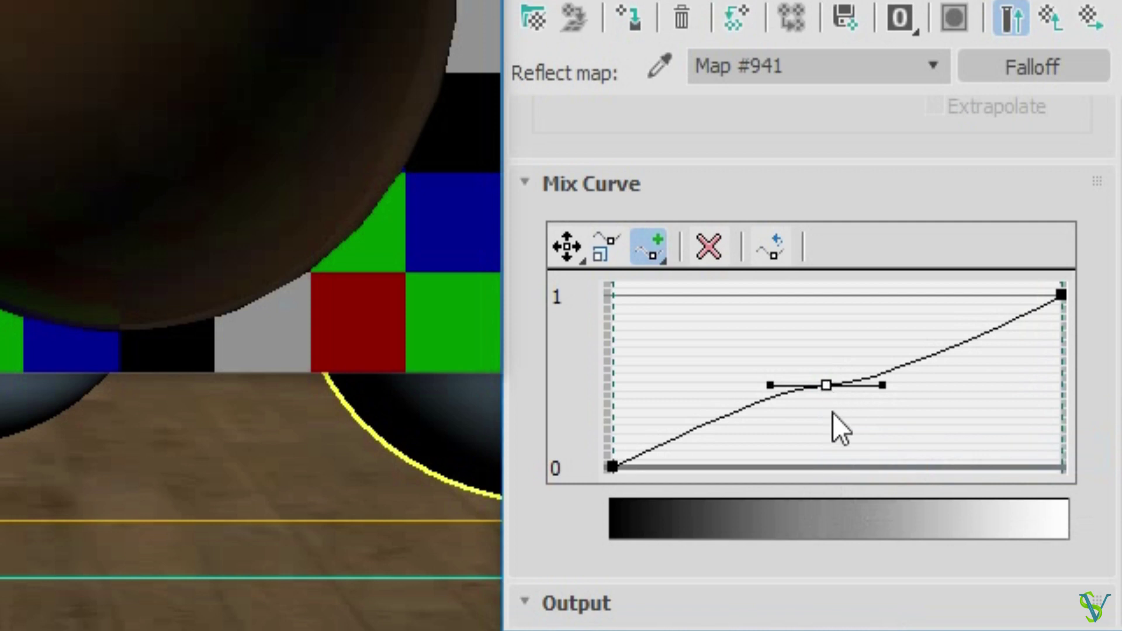
left_click(568, 247)
left_click_drag(825, 386, 825, 413)
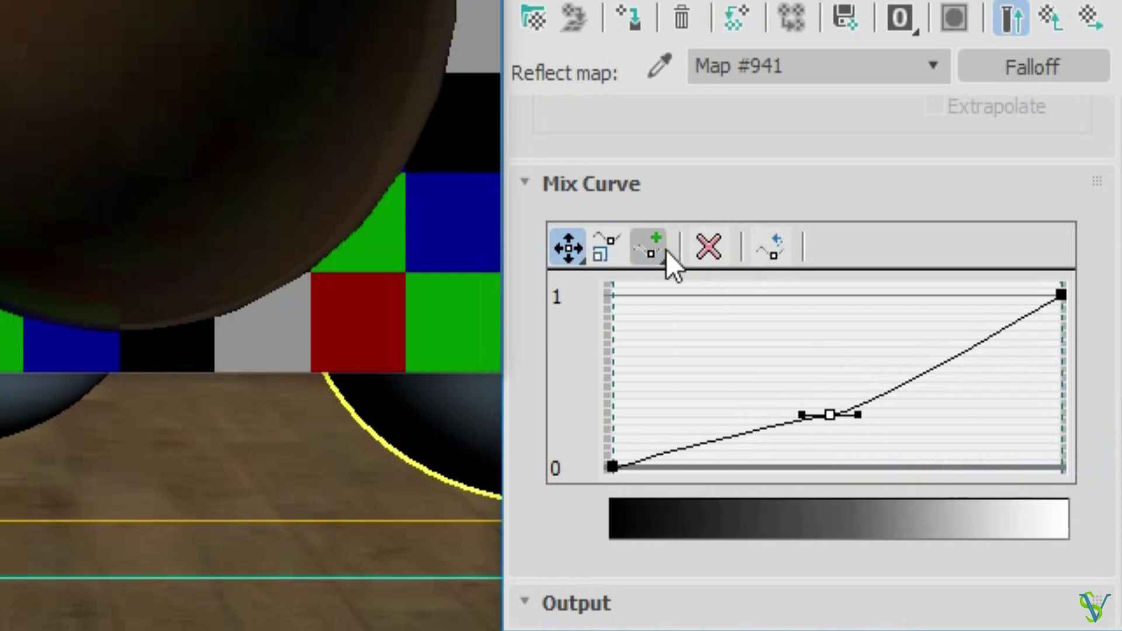
Step: Add a smooth Bezier point at about 0.3 near the bright end of the reflect Falloff's Mix Curve and adjust the middle point
left_click(648, 249)
left_click(947, 361)
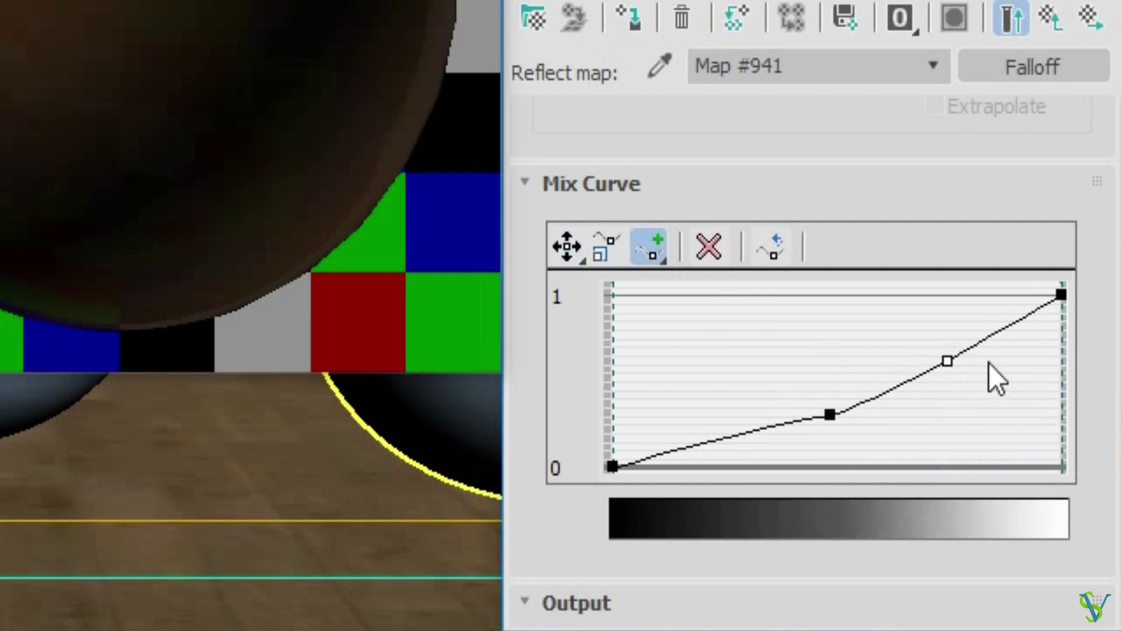
right_click(988, 363)
left_click_drag(941, 365, 981, 401)
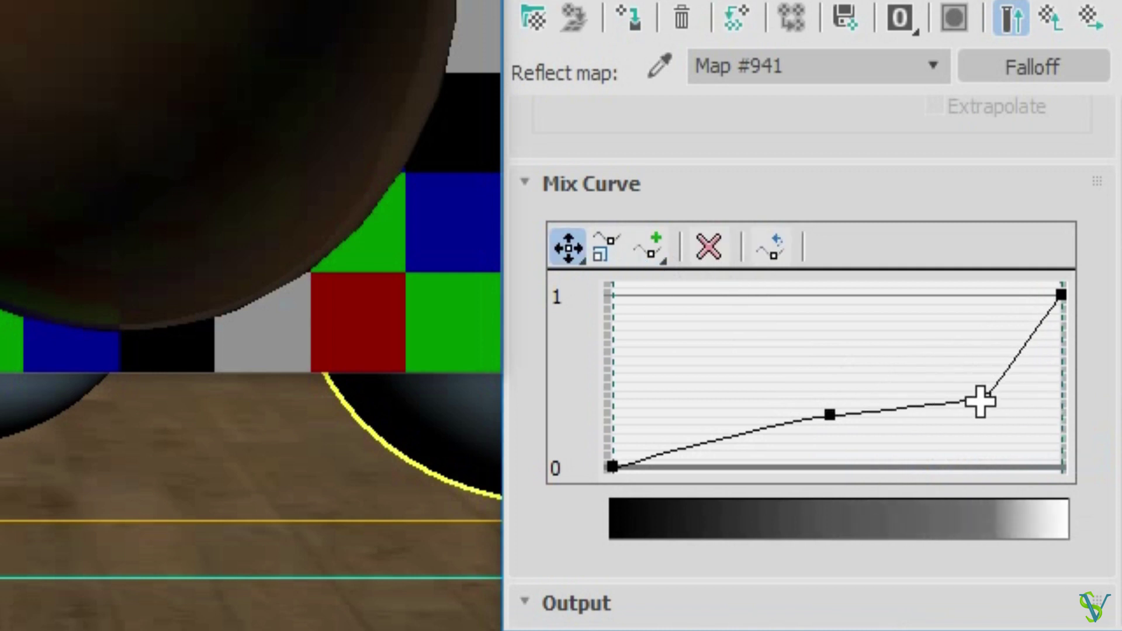
right_click(981, 401)
left_click(1022, 470)
left_click_drag(1013, 399, 992, 413)
left_click_drag(834, 415, 881, 409)
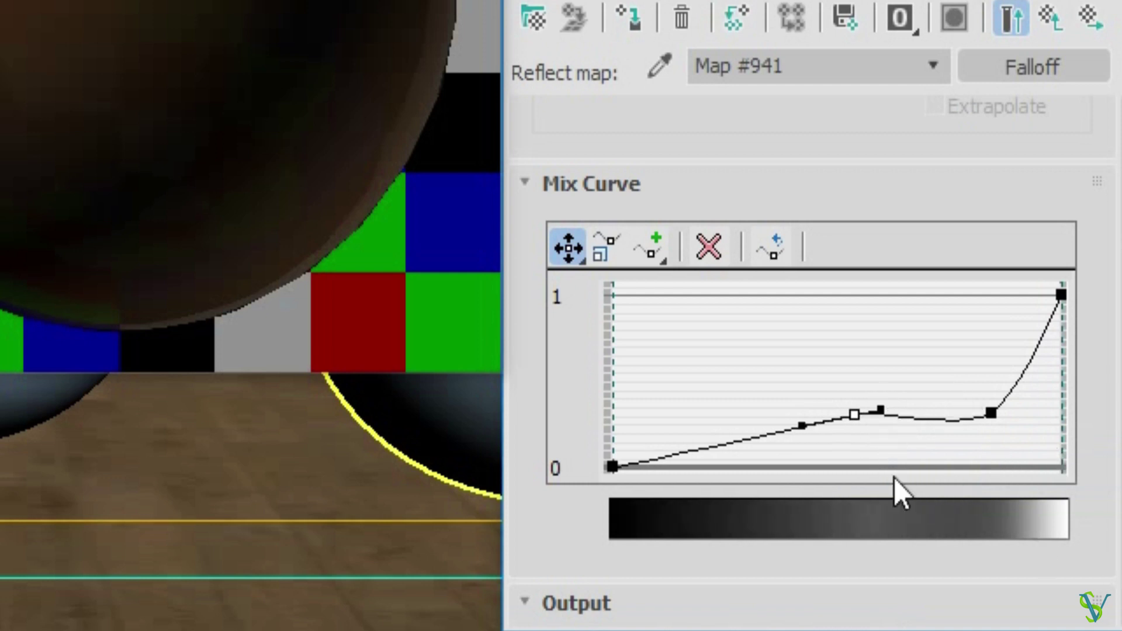
left_click_drag(803, 426, 851, 421)
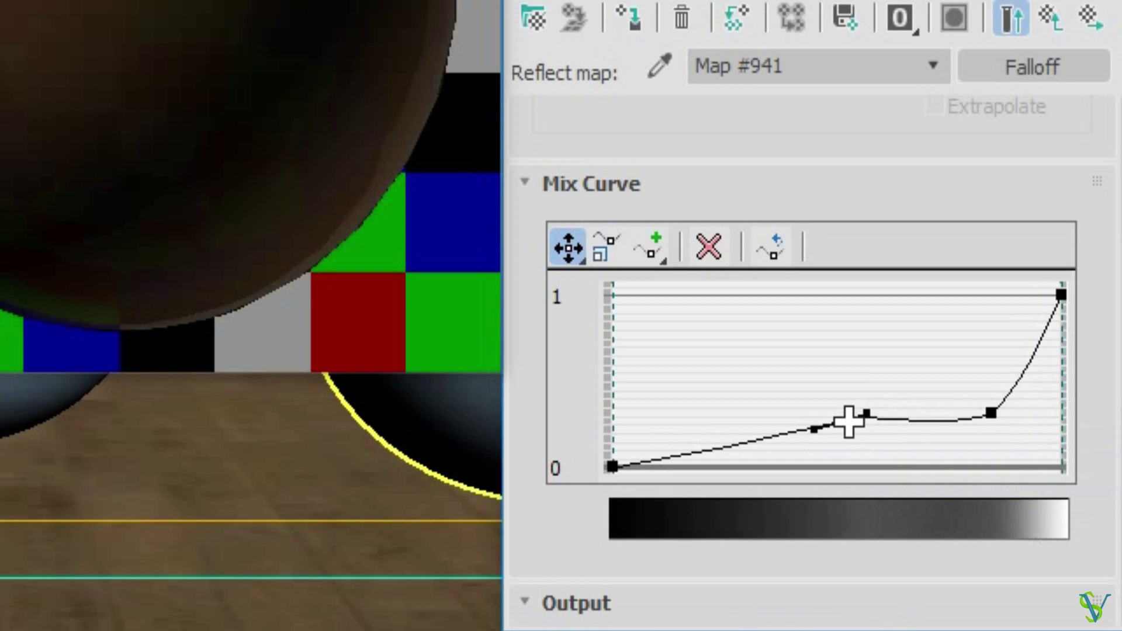
Step: Set the reflect Falloff map's Output Amount to 0.77 and RGB Offset to 0.03
left_click_drag(850, 153, 850, 0)
mouse_move(1008, 188)
left_mouse_down()
mouse_move(1008, 146)
mouse_move(1009, 167)
left_mouse_up()
left_click_drag(1024, 128, 970, 133)
type(".77")
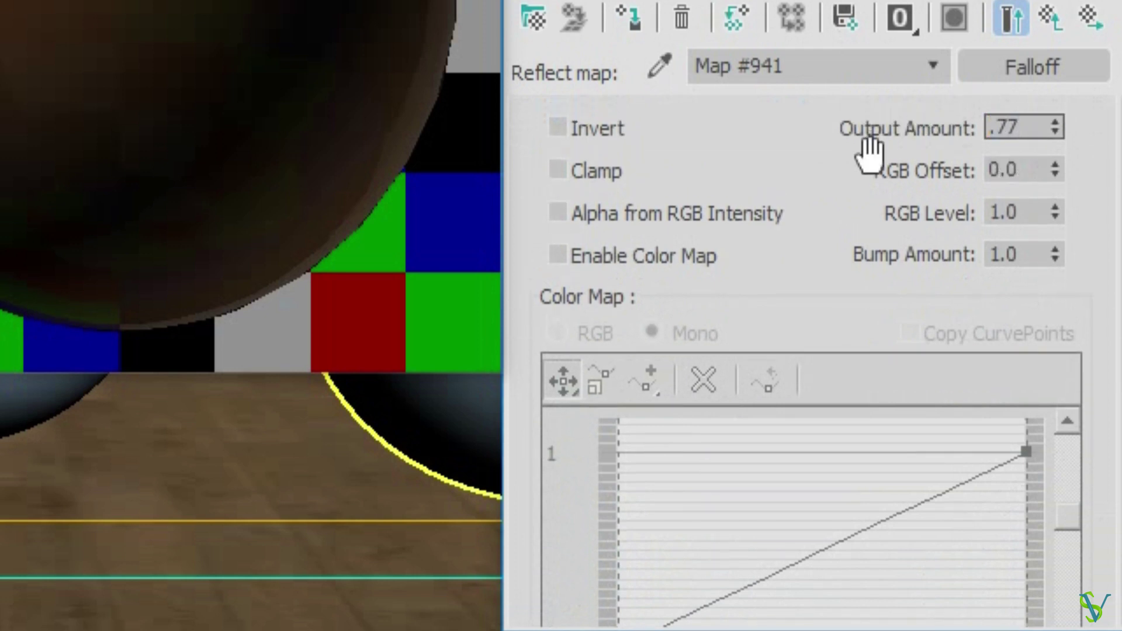
key("Return")
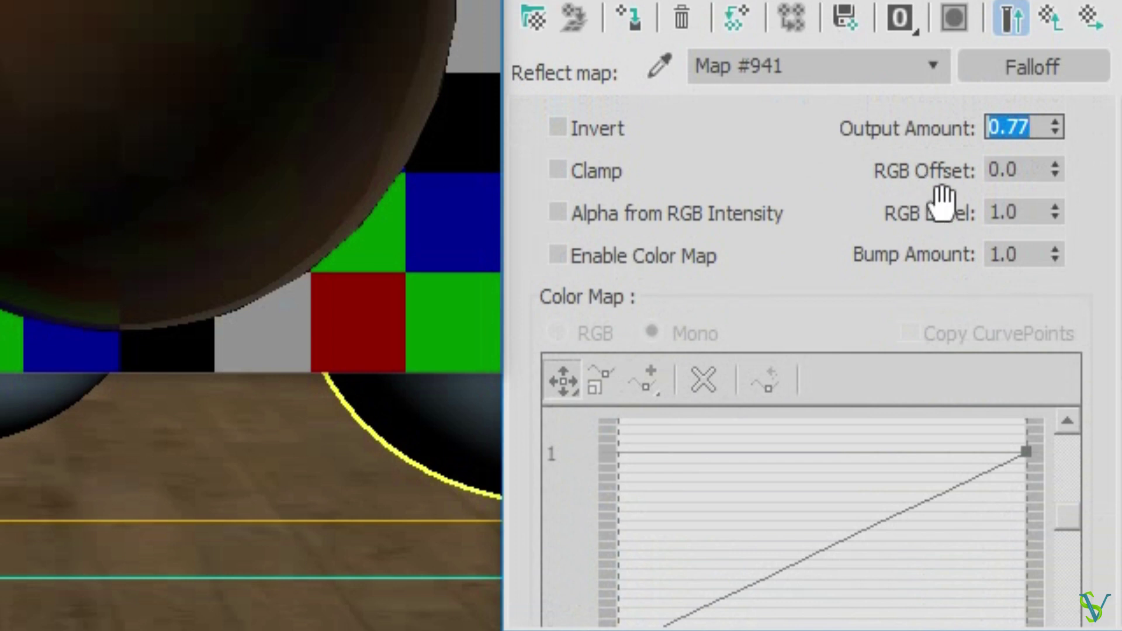
left_click(1023, 171)
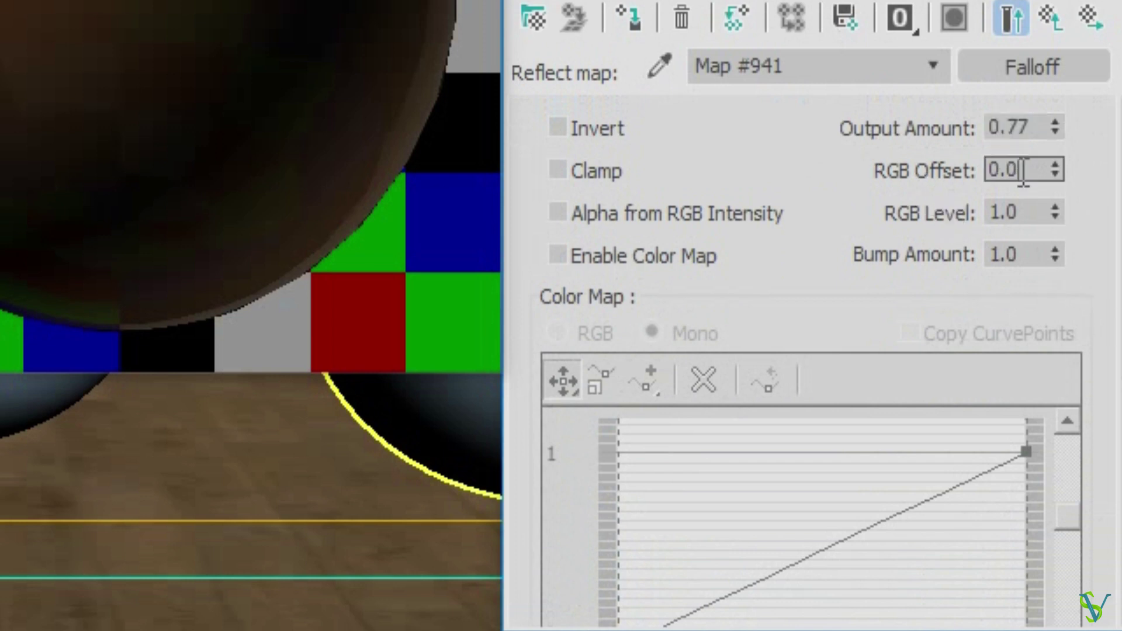
type("3")
key("Return")
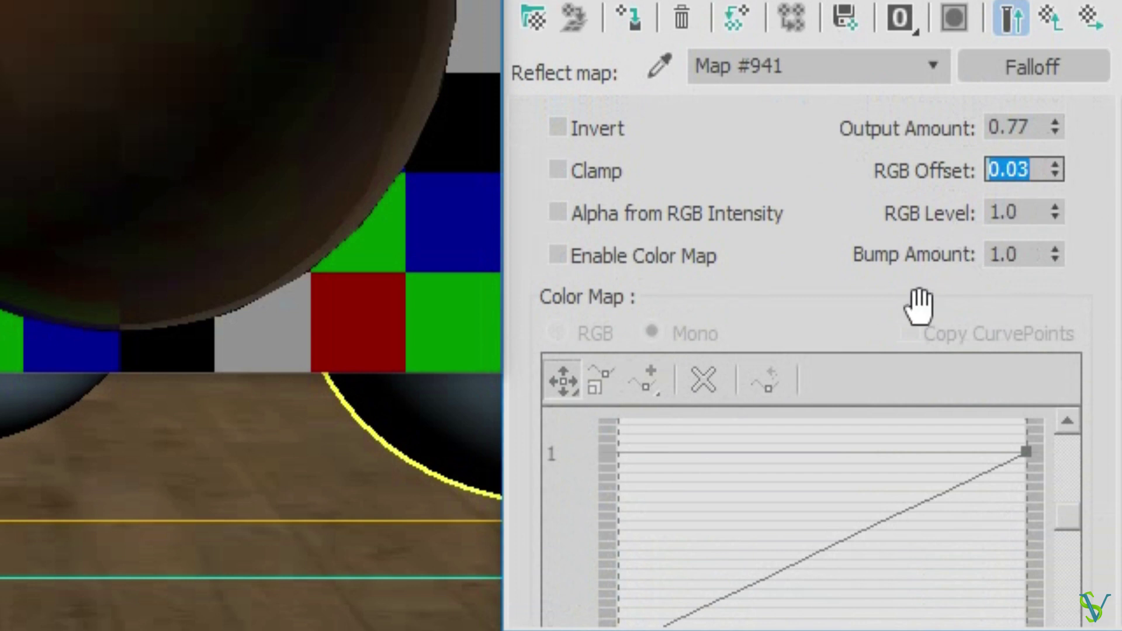
Step: Set the reflect Falloff map's RGB Level to 0.73 and Bump Amount to 1.46, and return to the parent material
left_click(1026, 215)
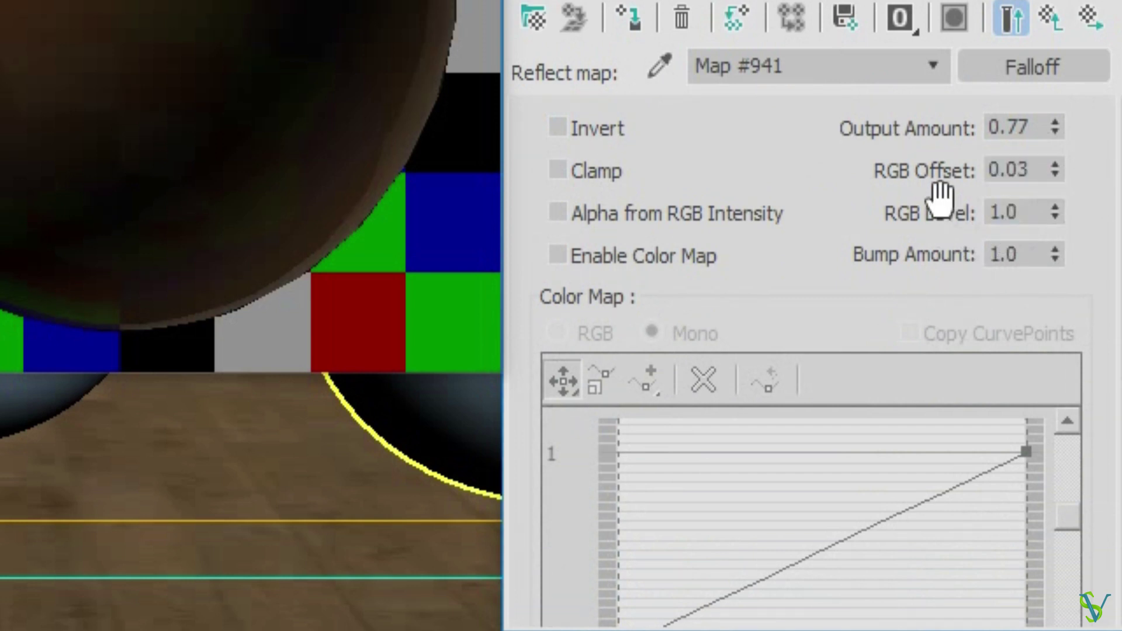
double_click(1009, 213)
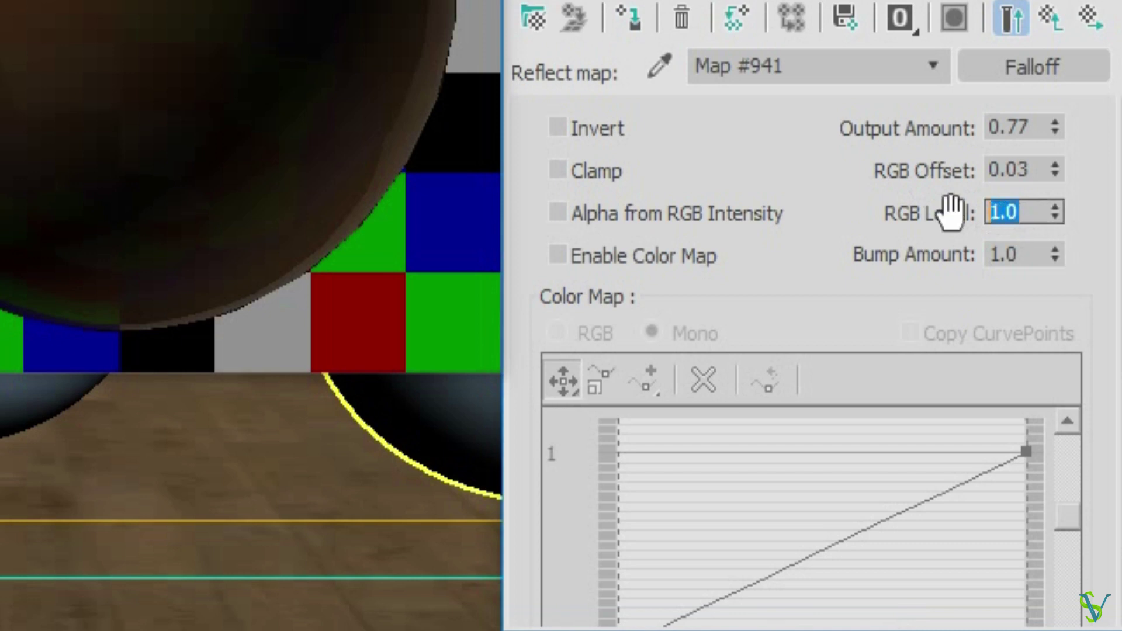
type(".73")
key("Return")
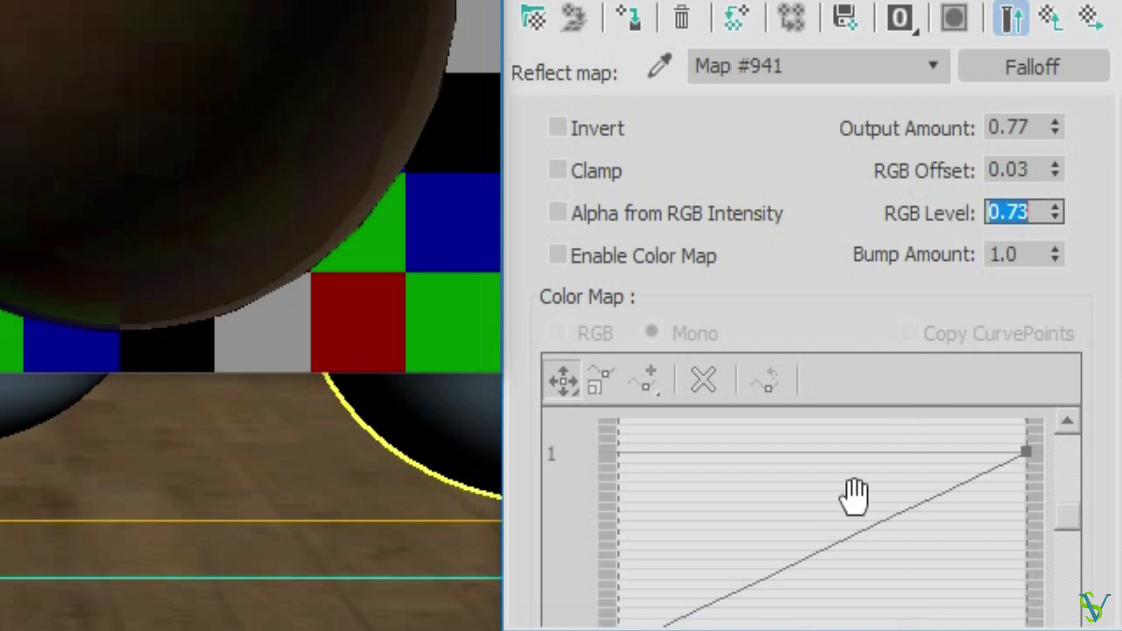
left_click(1013, 255)
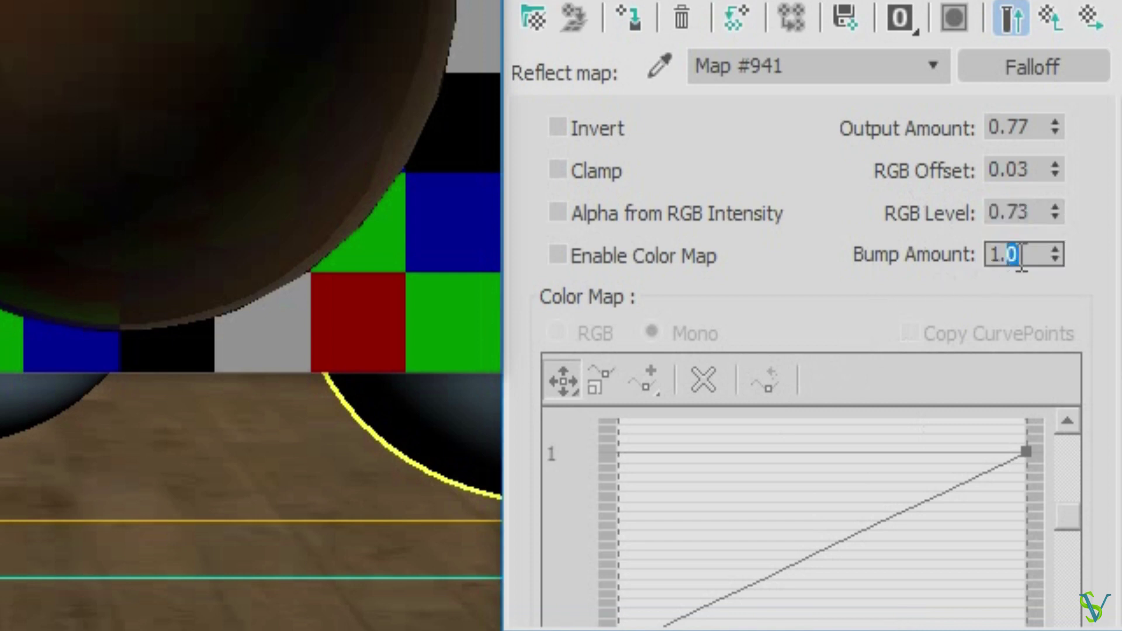
type("46")
key("Return")
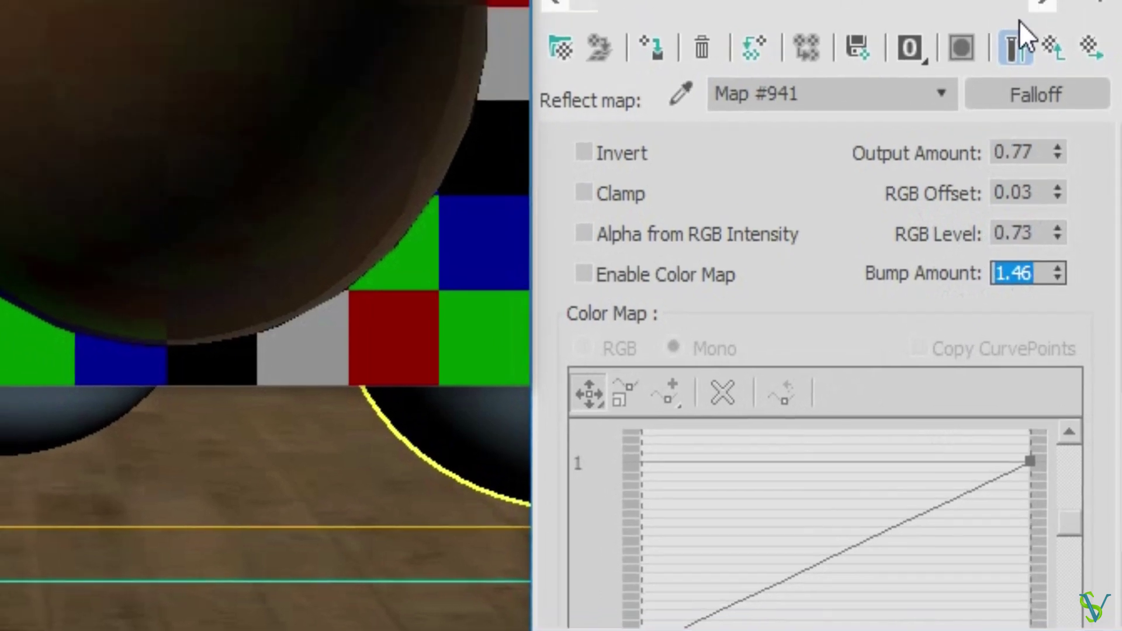
left_click(1052, 19)
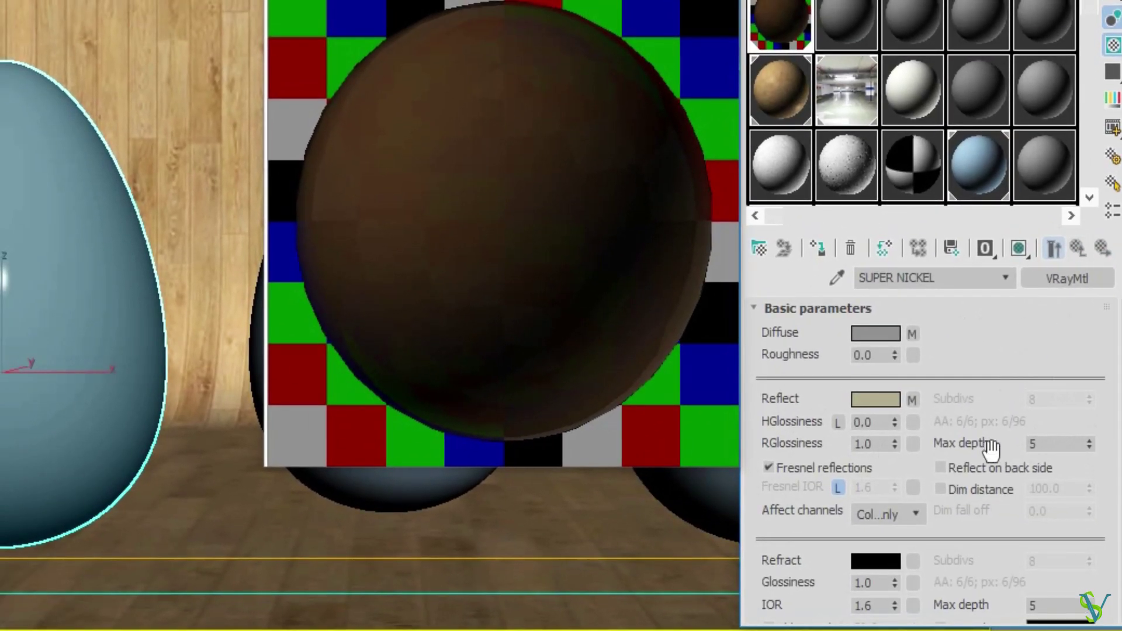
Step: Disable Fresnel reflections and set the reflection Max depth to 3
left_click_drag(998, 524, 1007, 457)
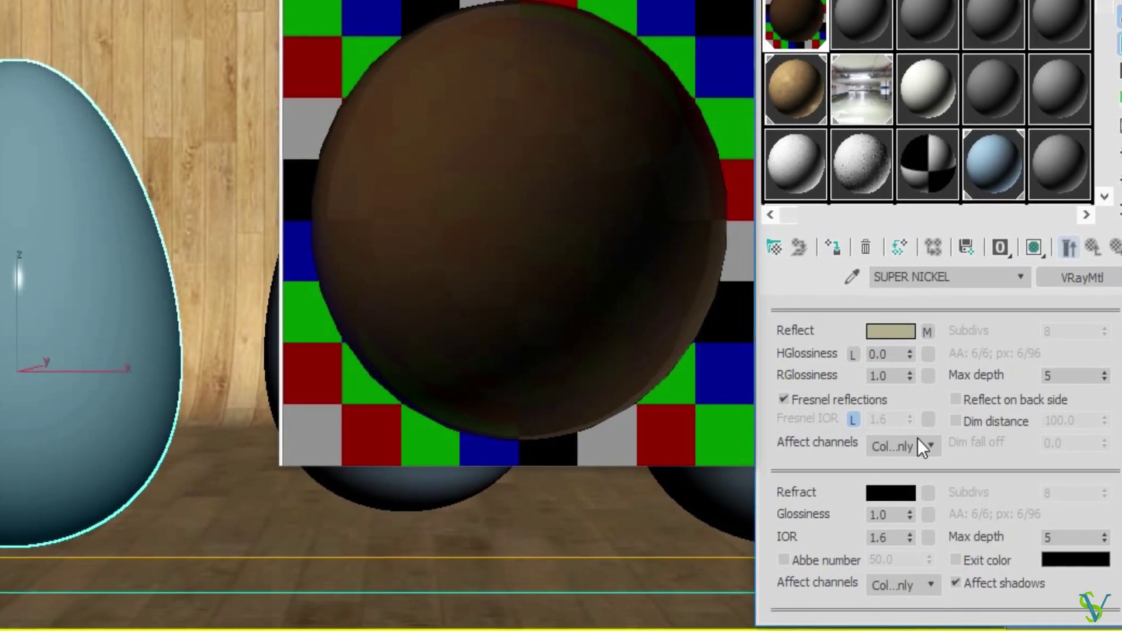
left_click(877, 399)
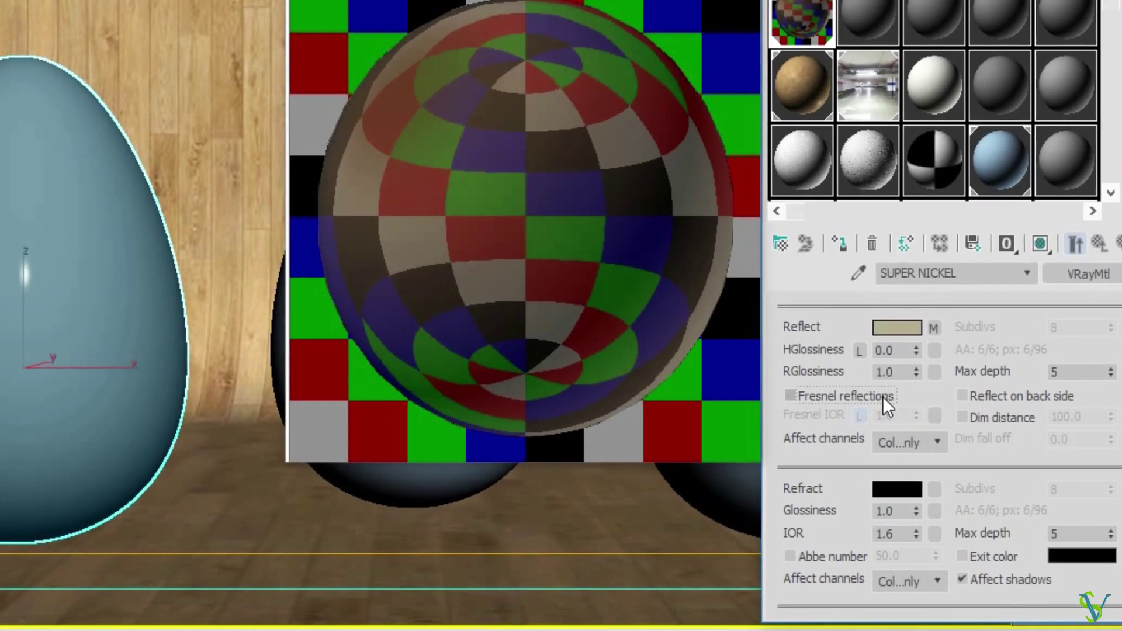
left_click(1115, 370)
left_click(1115, 371)
left_click(1115, 370)
left_click(1115, 371)
left_click(1117, 357)
left_click(1117, 357)
left_click(1071, 360)
left_click_drag(1071, 351, 1015, 345)
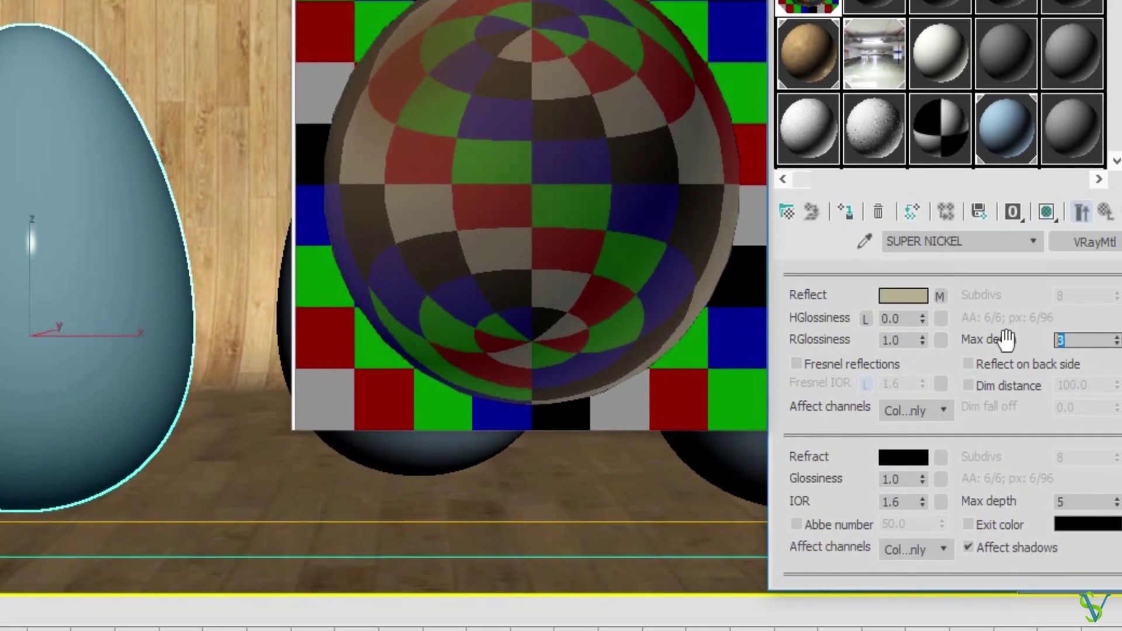
Step: Change the SUPER NICKEL material's BRDF type to Phong
left_click_drag(948, 426, 943, 217)
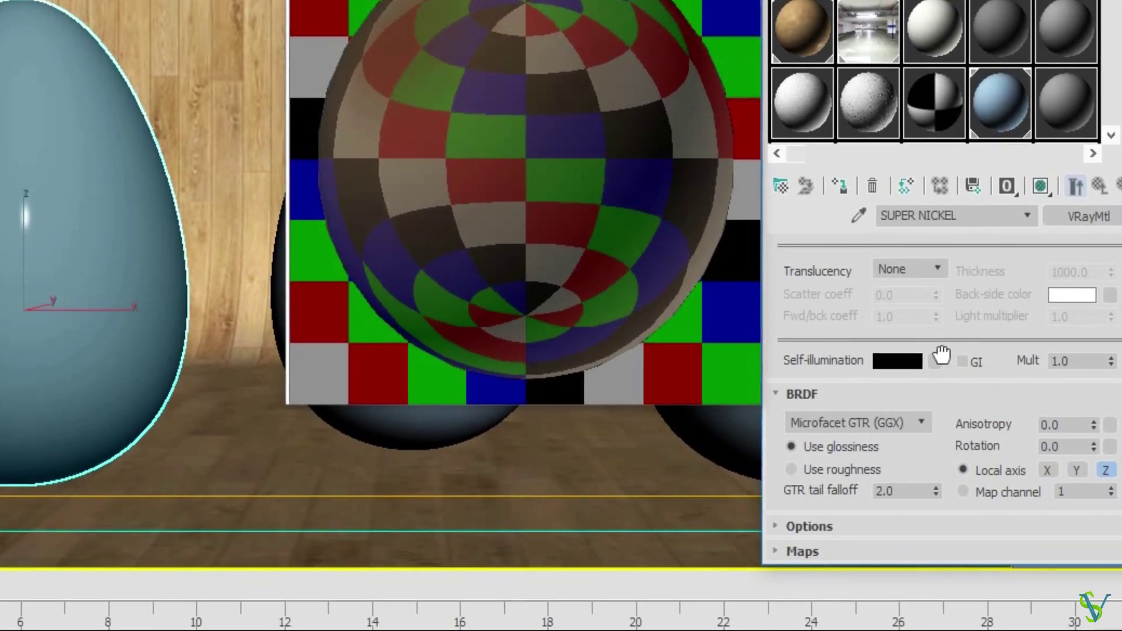
left_click(898, 423)
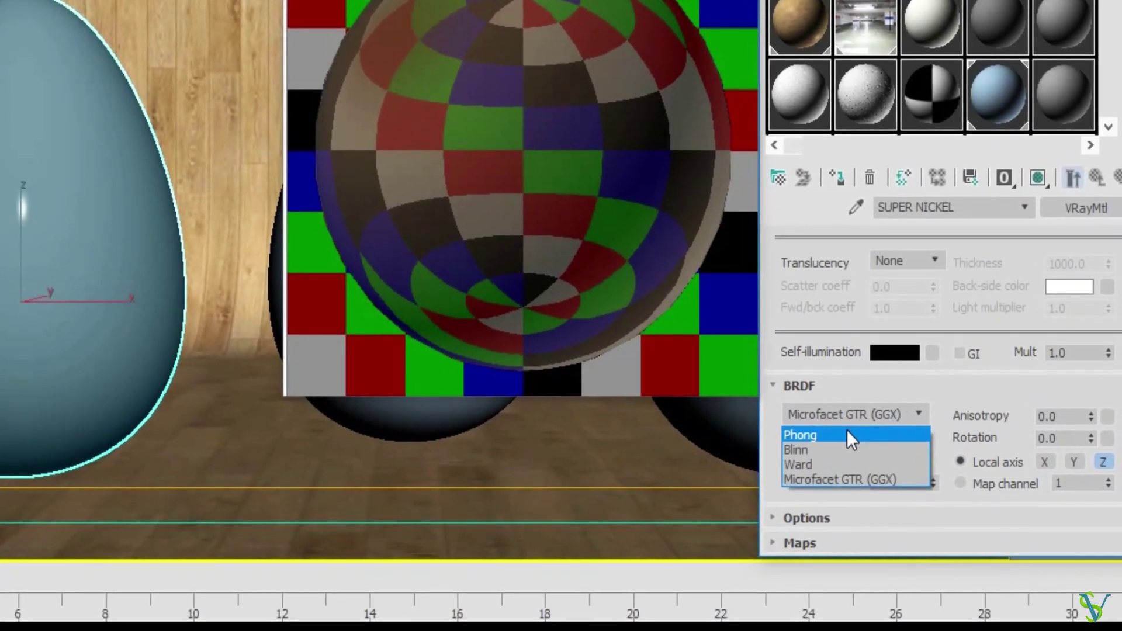
left_click(848, 434)
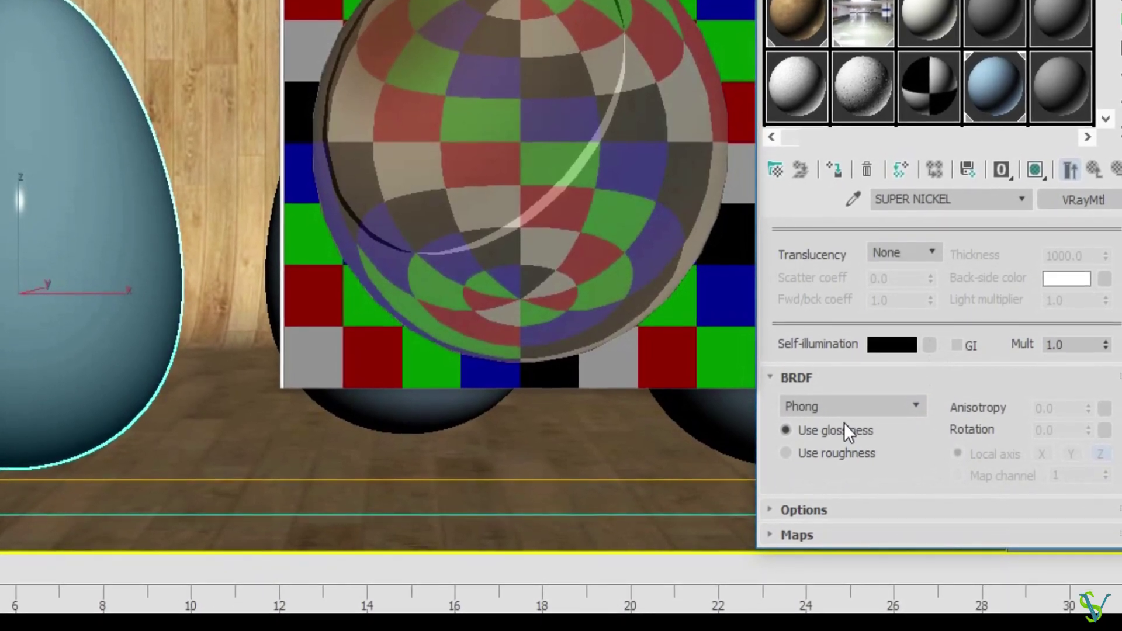
Step: Expand the material's Options and set the Cutoff to 0.01
left_click(831, 504)
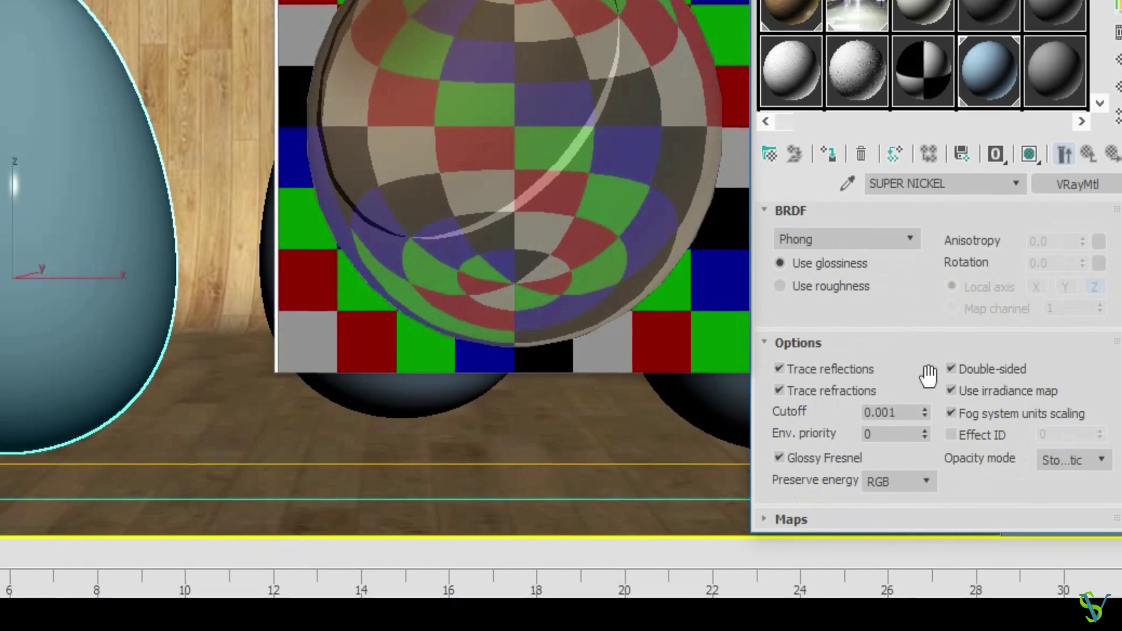
double_click(902, 414)
left_click(889, 408)
key("BackSpace")
key("Return")
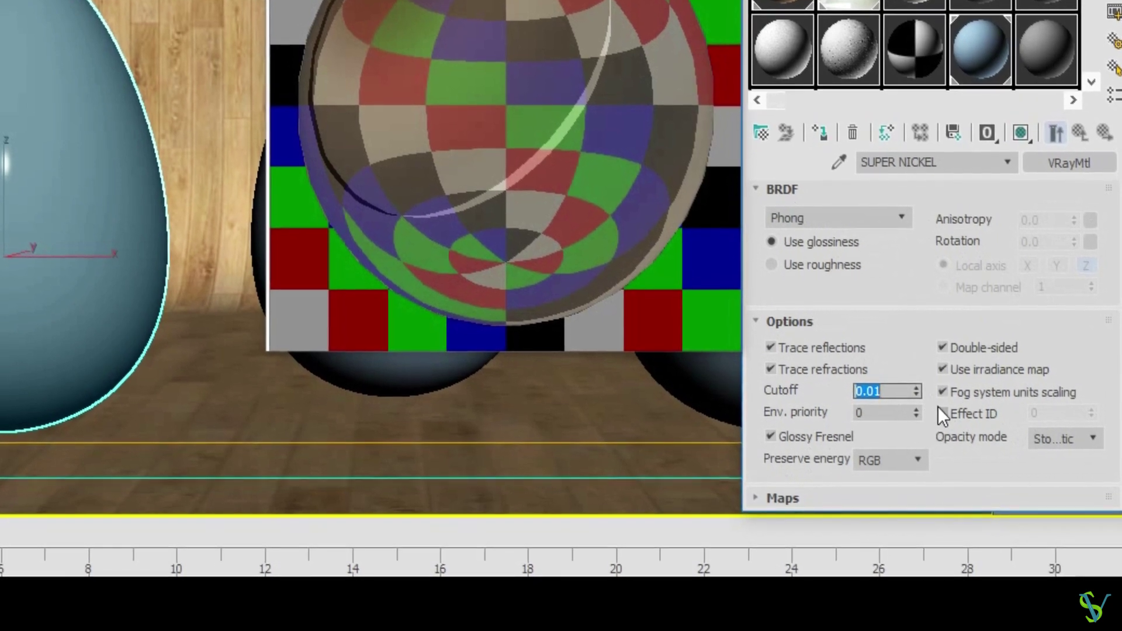
Step: Disable Use irradiance map, Fog system units scaling and Glossy Fresnel in the material's options
left_click(991, 368)
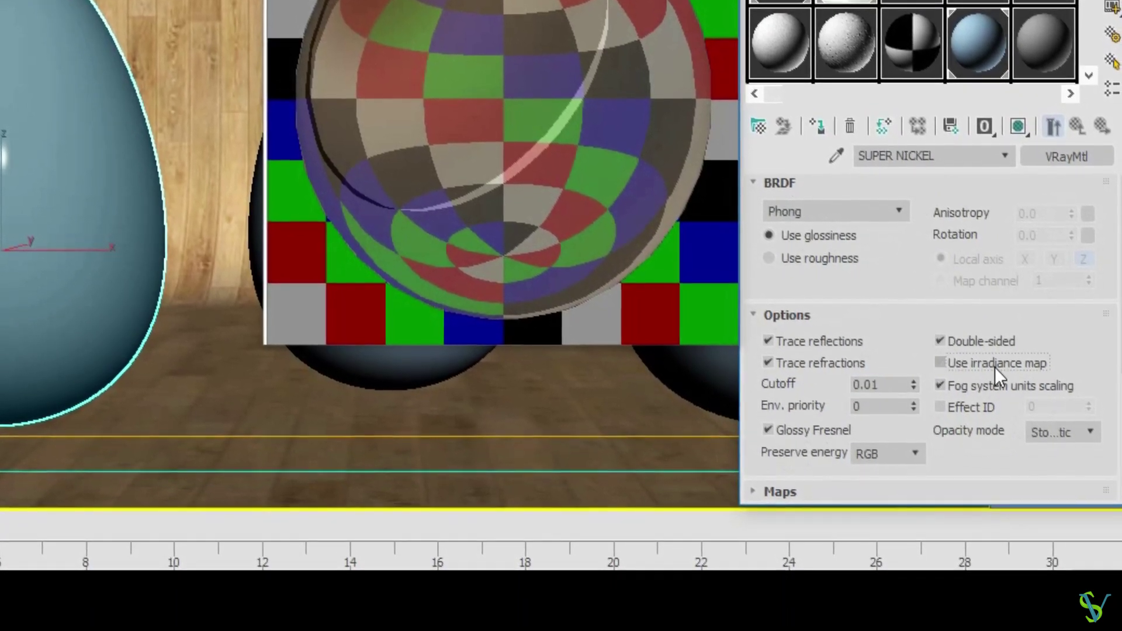
left_click(976, 383)
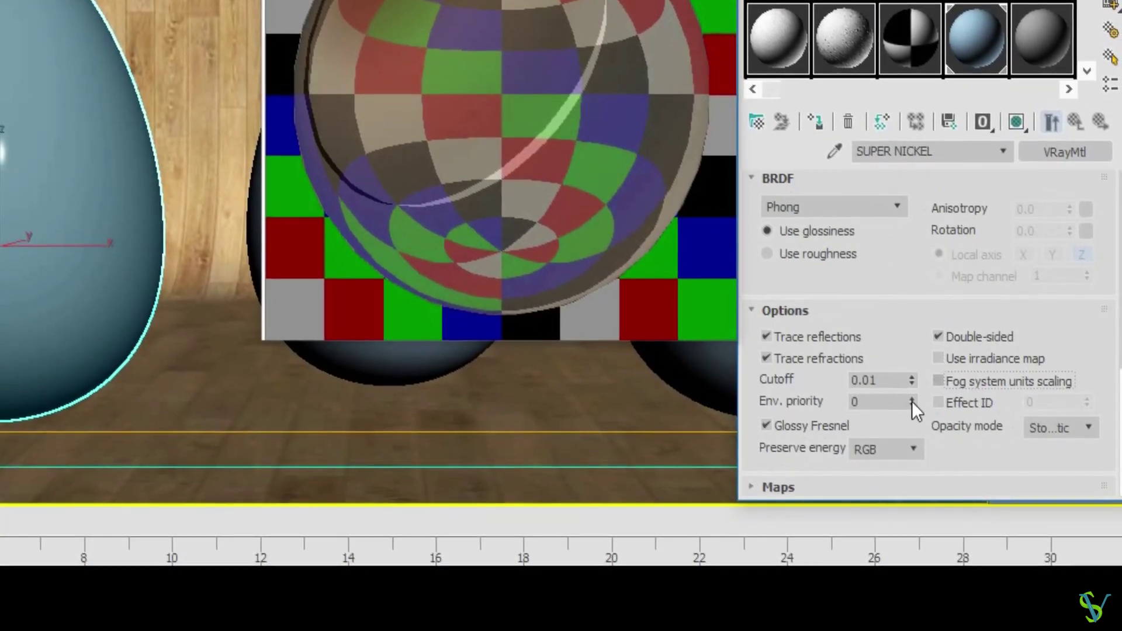
left_click(825, 430)
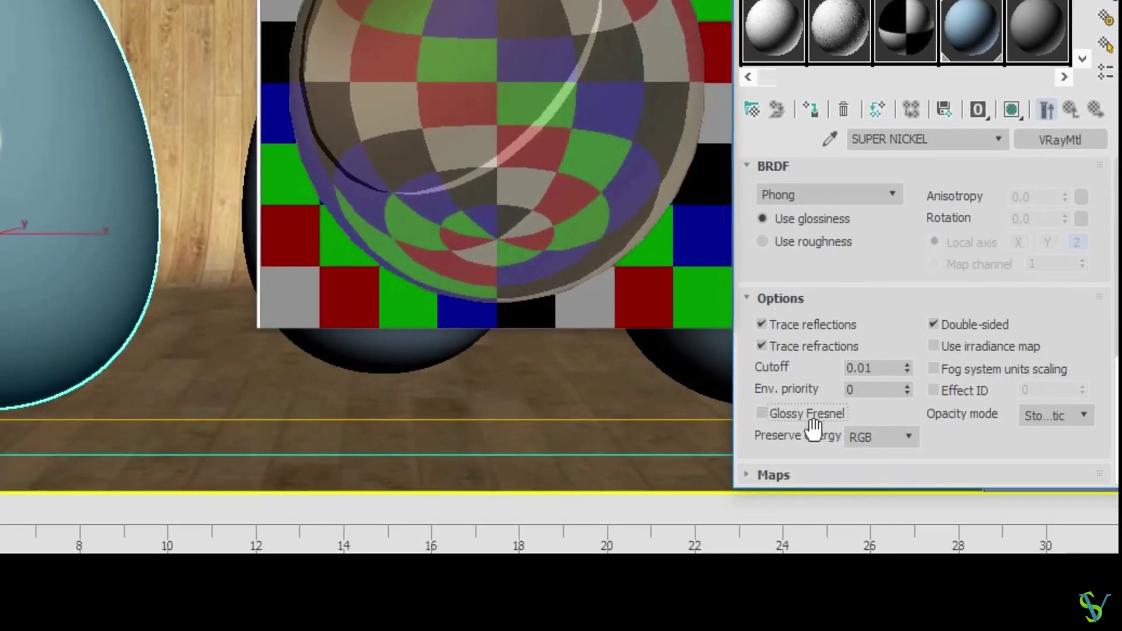
Step: Add a Noise map to the material's Bump slot
left_click(779, 471)
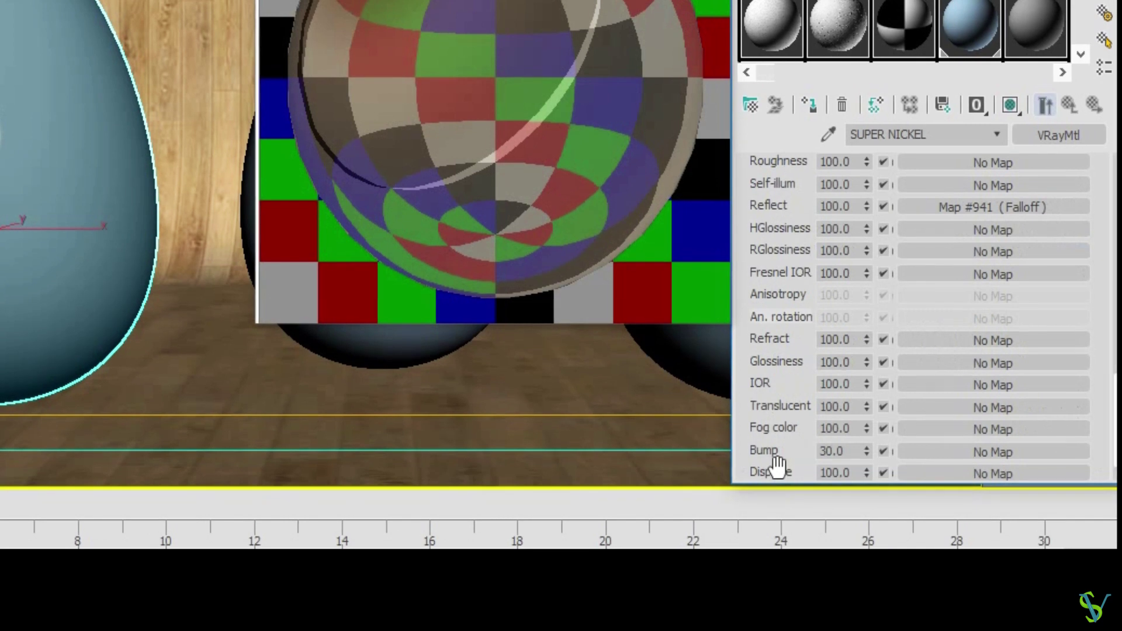
left_click_drag(764, 299, 774, 187)
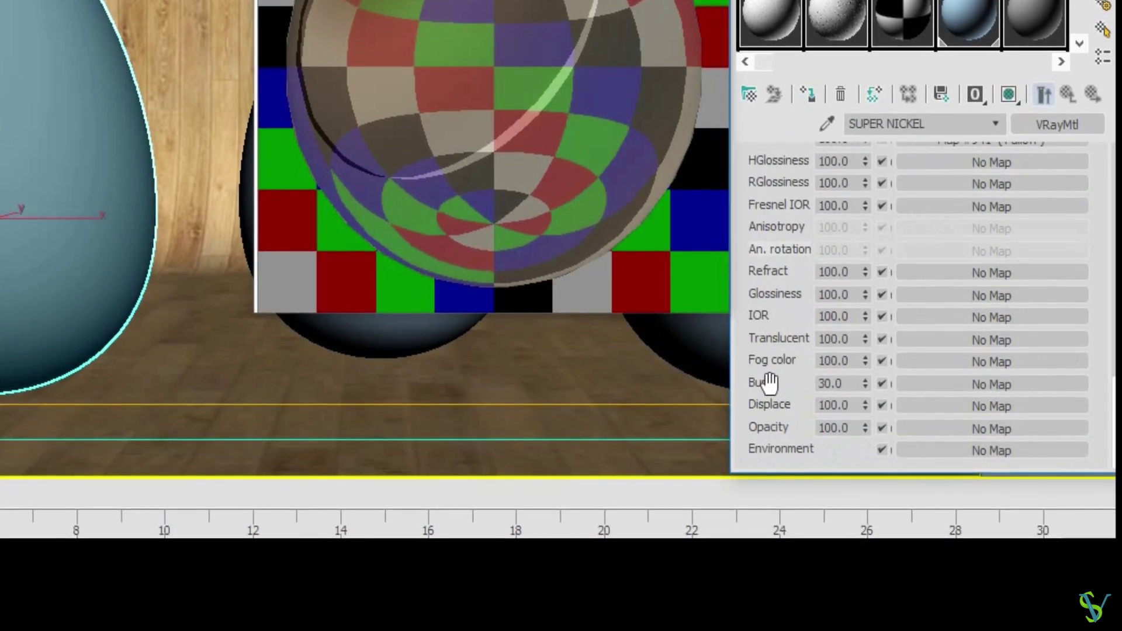
left_click(935, 385)
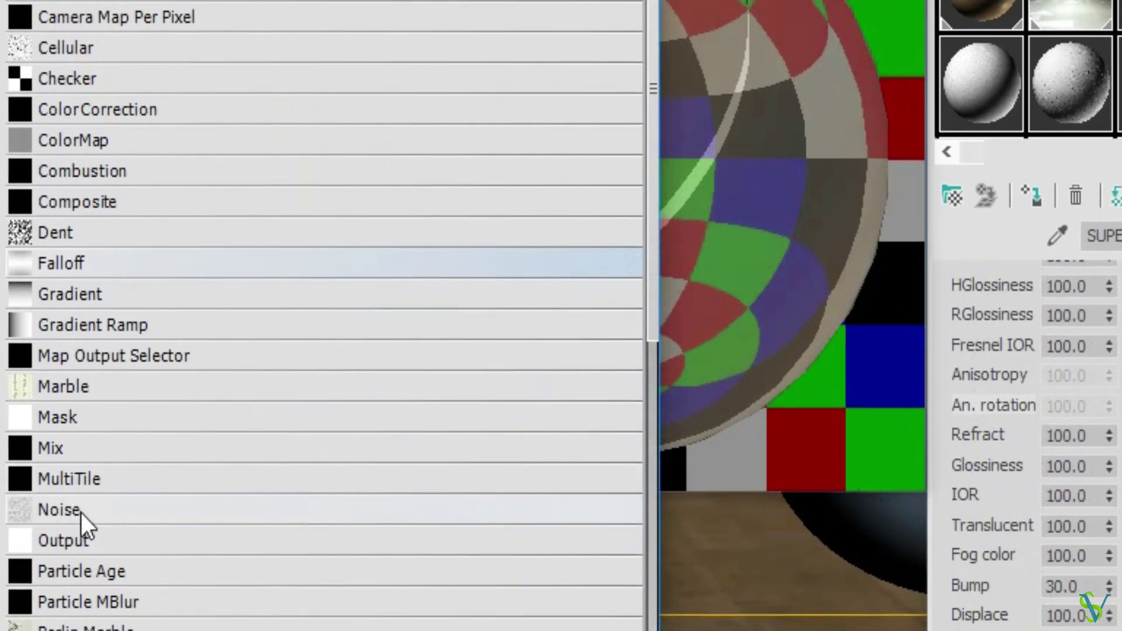
double_click(82, 513)
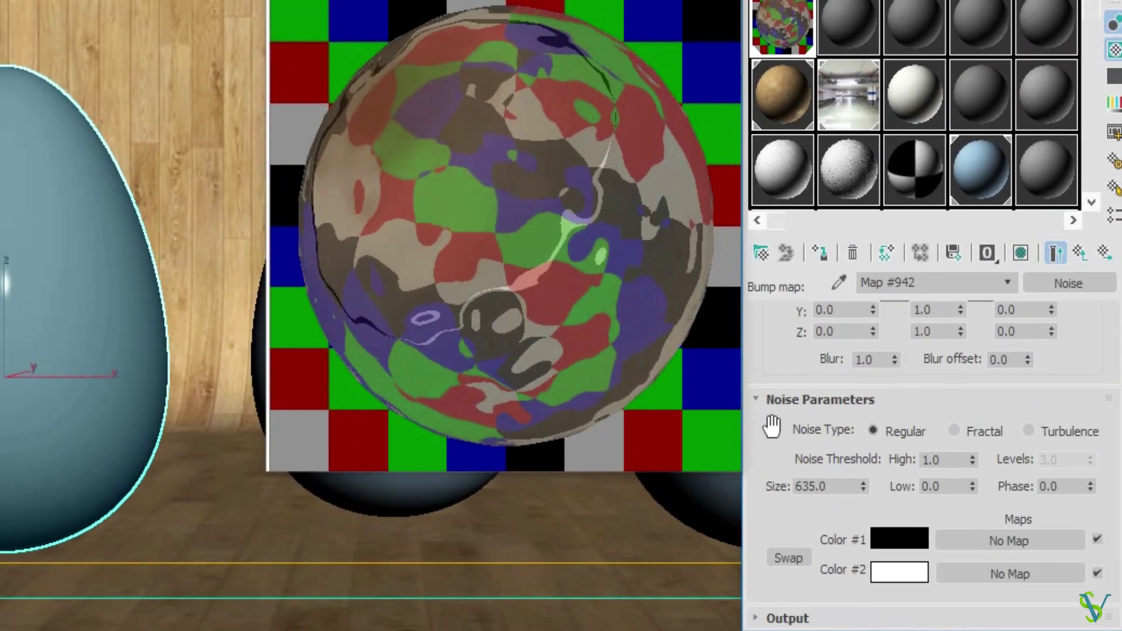
Step: Set the bump Noise map's X, Y and Z Tiling to 10
left_click_drag(948, 354, 948, 426)
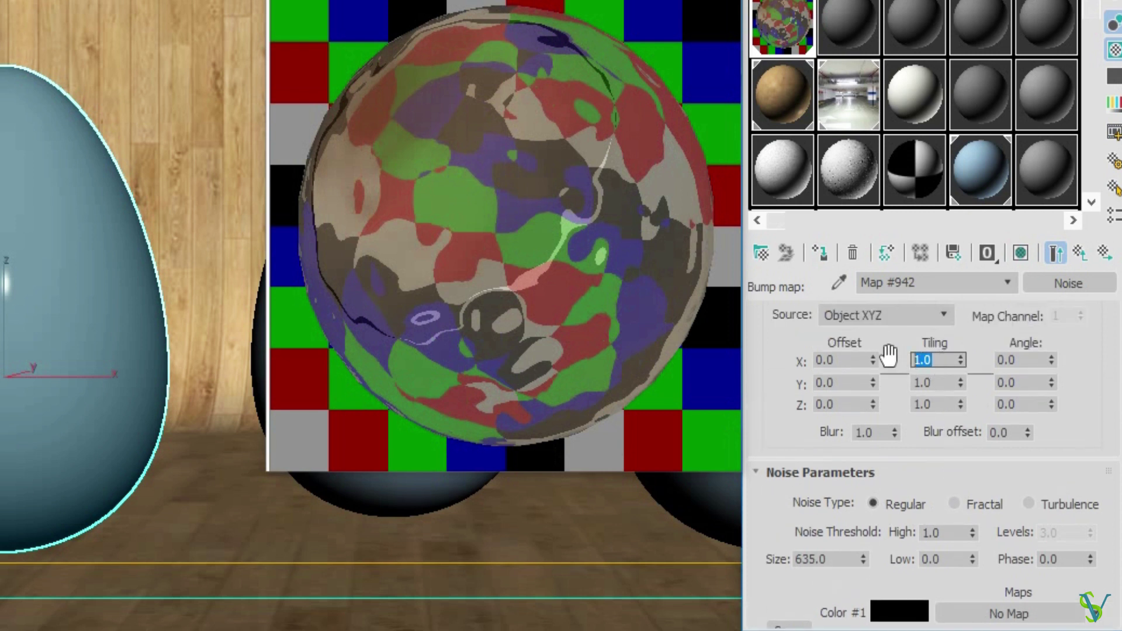
type("10")
key("Tab")
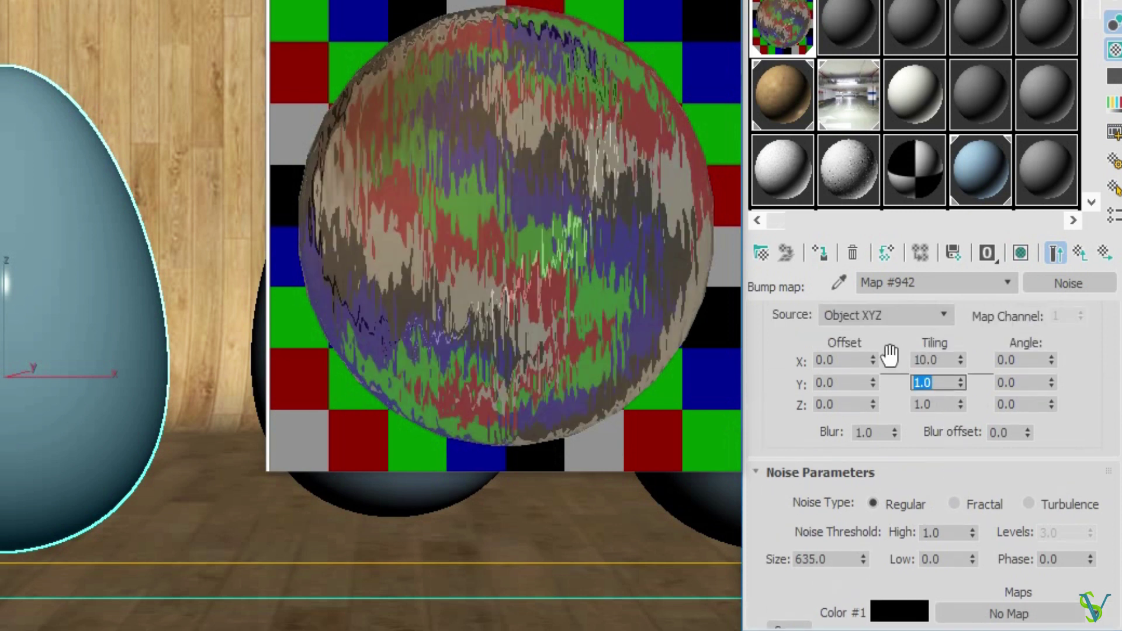
type("10")
key("Tab")
type("10")
key("Return")
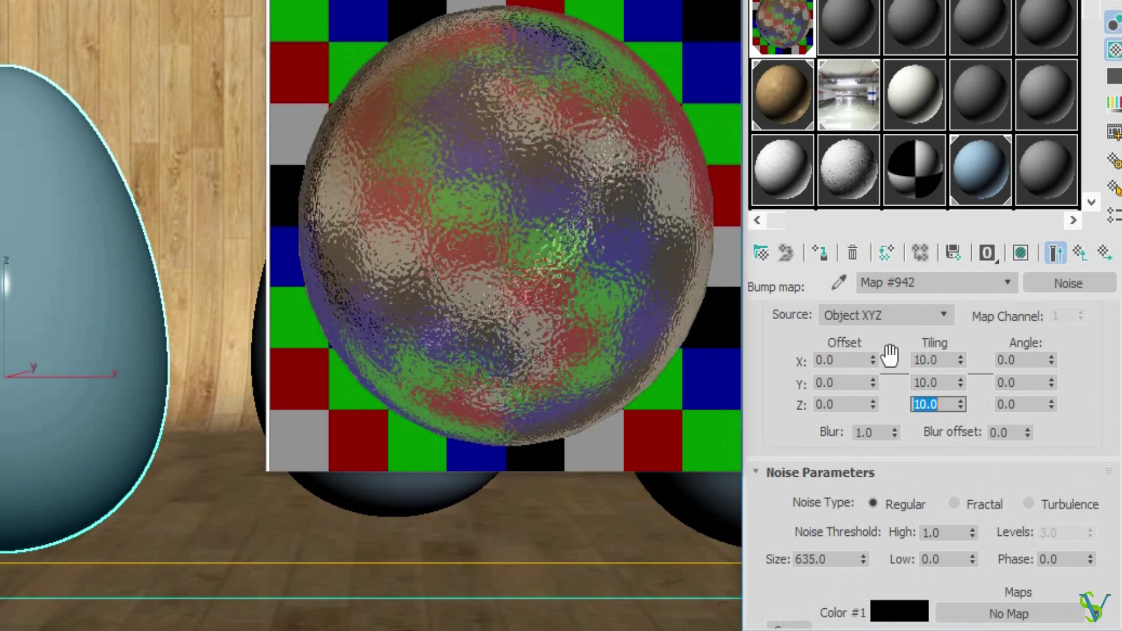
Step: Set the bump Noise map's Size to 0.64 and return to the parent material
left_click_drag(830, 555, 780, 558)
left_click(770, 551)
left_click(823, 559)
type(".64")
key("Return")
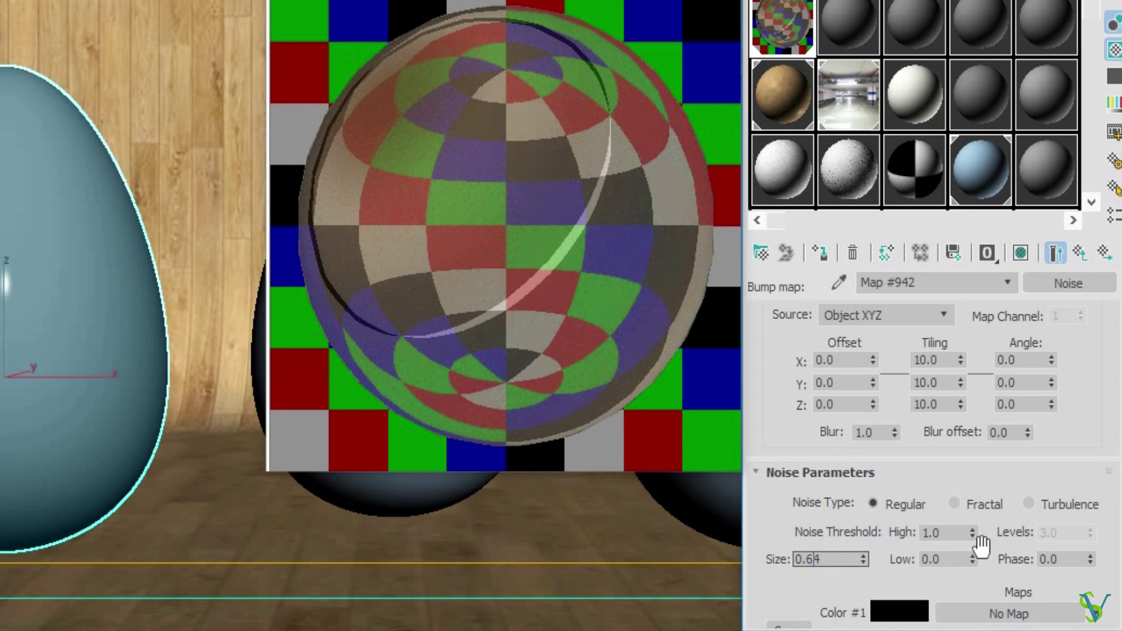
left_click(970, 581)
left_click_drag(970, 581, 970, 511)
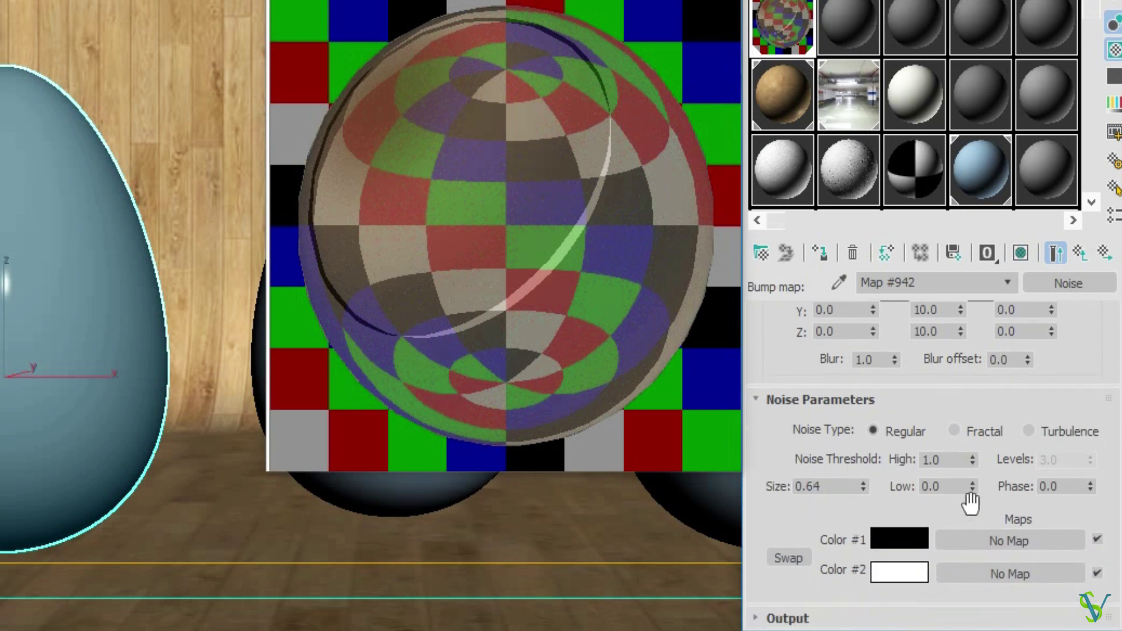
left_click(1091, 257)
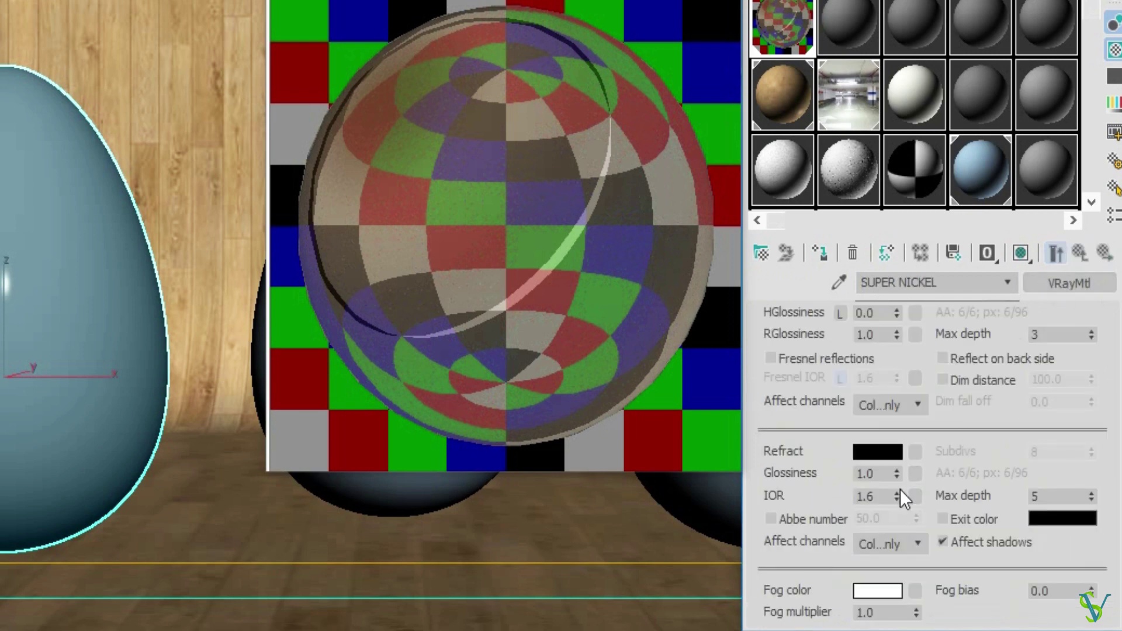
Step: Set the SUPER NICKEL material's Bump amount to 5.0 in its map list
left_click_drag(990, 606, 997, 466)
left_click_drag(998, 527, 1000, 445)
left_click_drag(1001, 530, 999, 363)
left_click_drag(997, 565, 995, 354)
left_click_drag(995, 304, 985, 630)
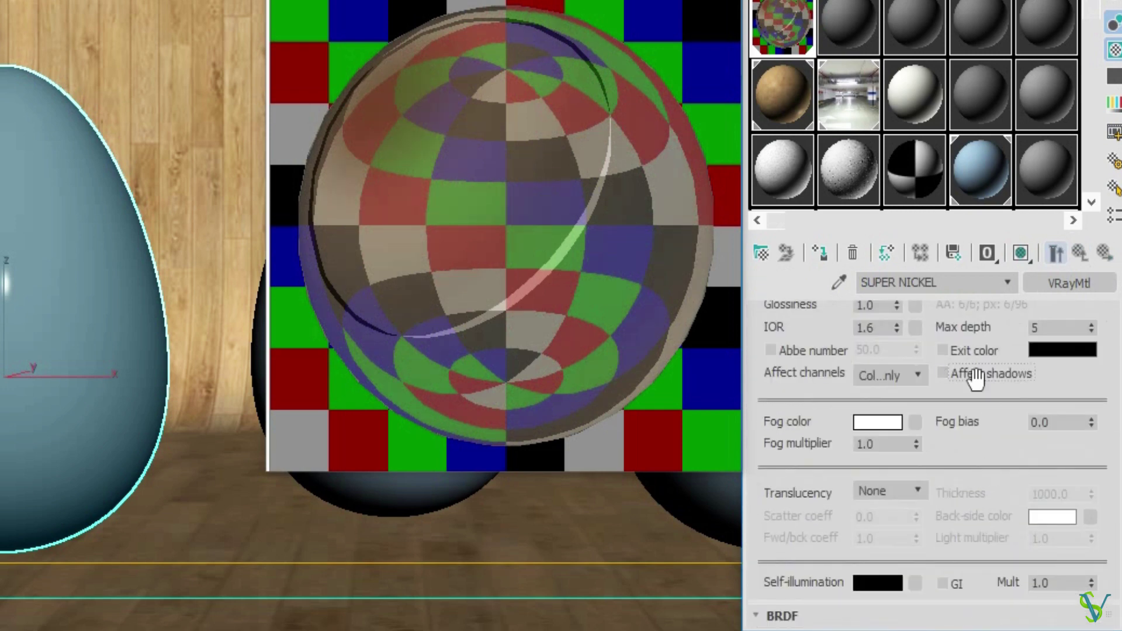
left_click_drag(952, 584, 945, 301)
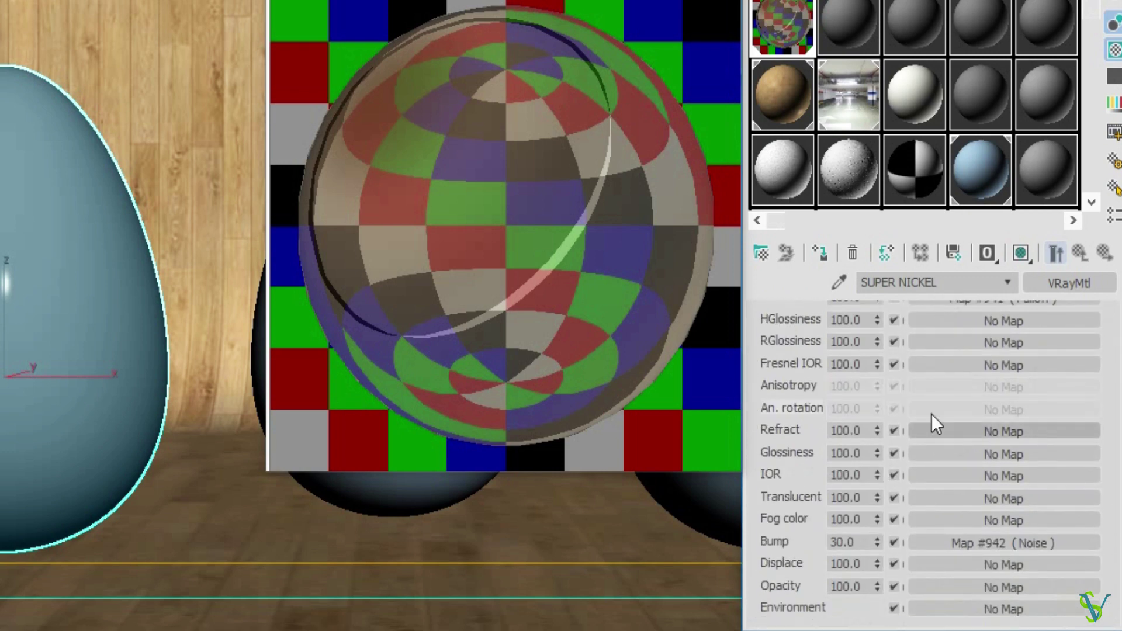
left_click_drag(862, 543, 839, 547)
type("5")
key("Return")
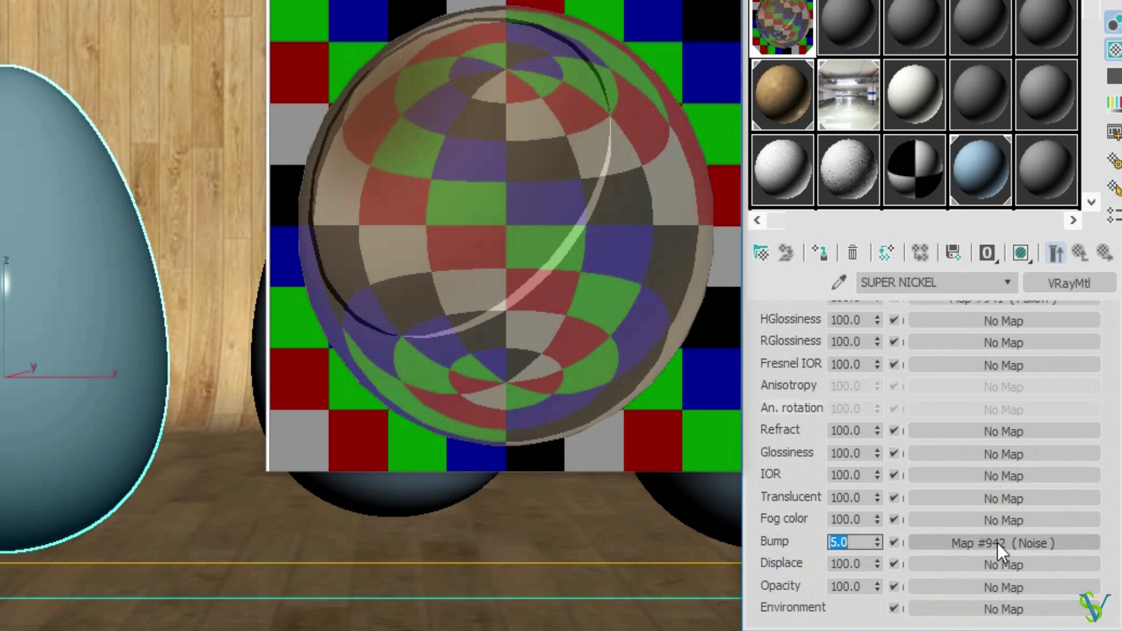
Step: Copy the bump Noise map into the Displace slot as an independent copy
left_click(795, 413)
left_click_drag(994, 545, 972, 566)
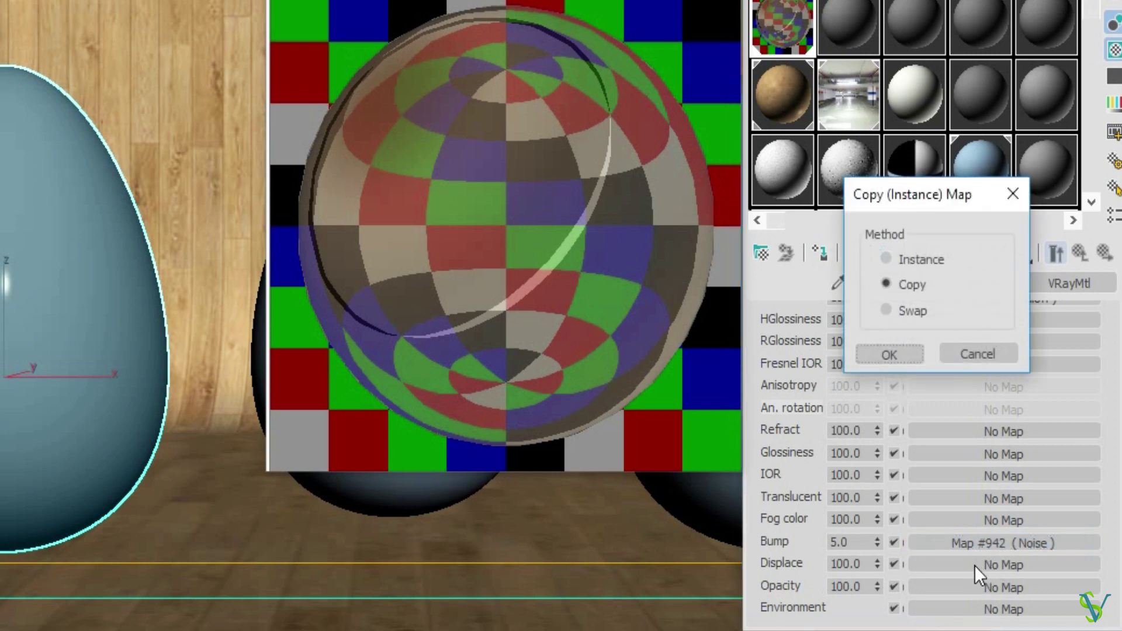
left_click(889, 354)
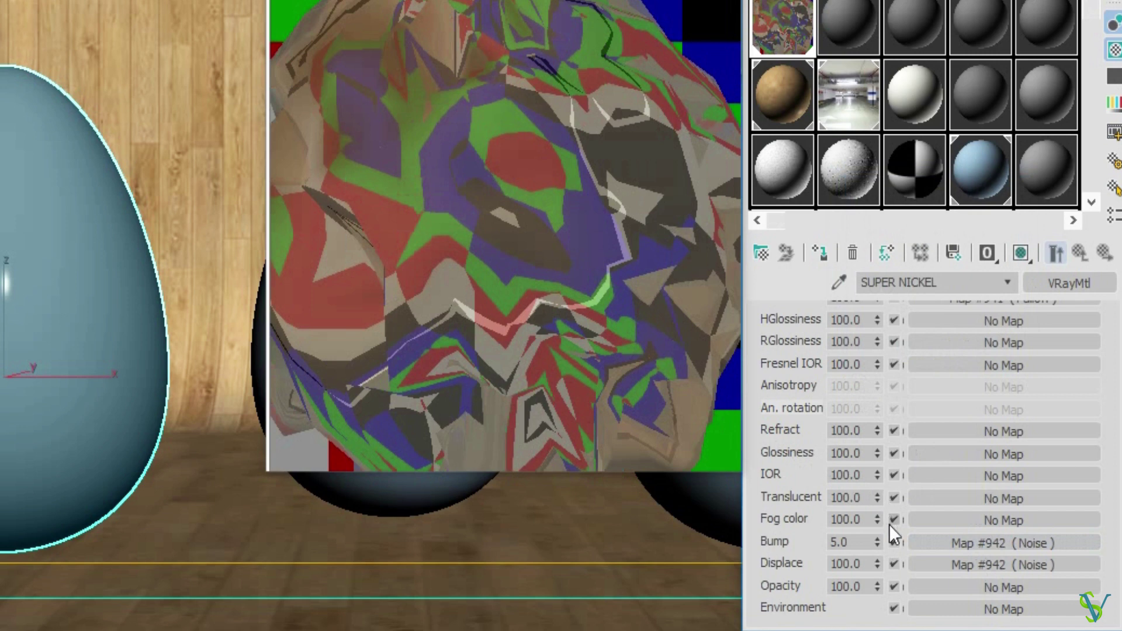
Step: Set the material's Displace amount to 0.05
left_click_drag(868, 564, 826, 559)
type("0.0")
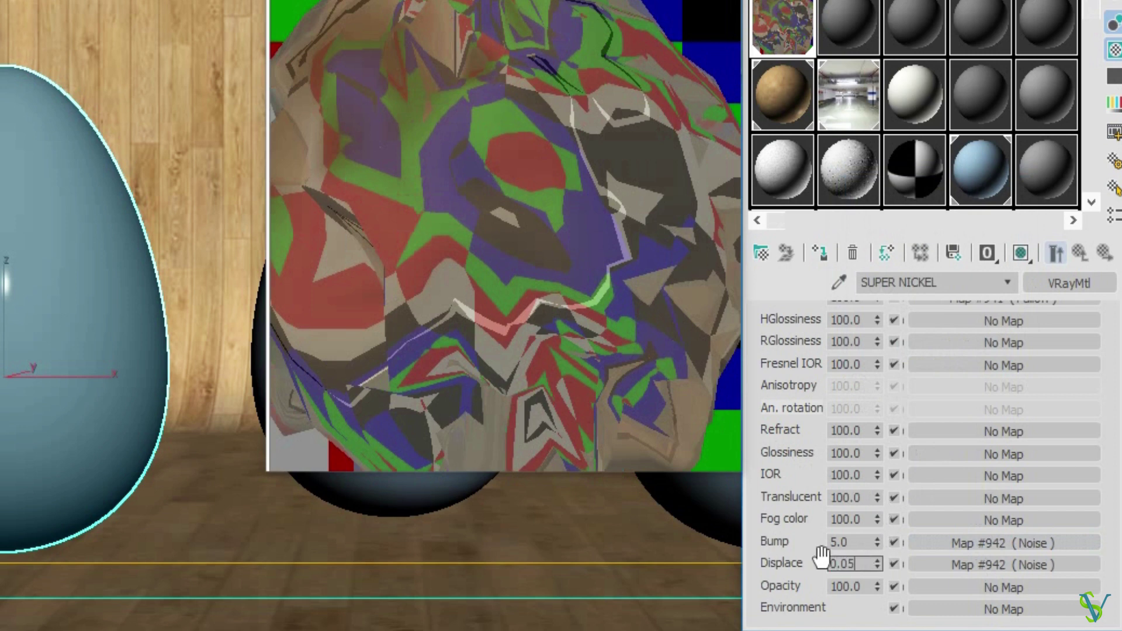
type("5")
key("Return")
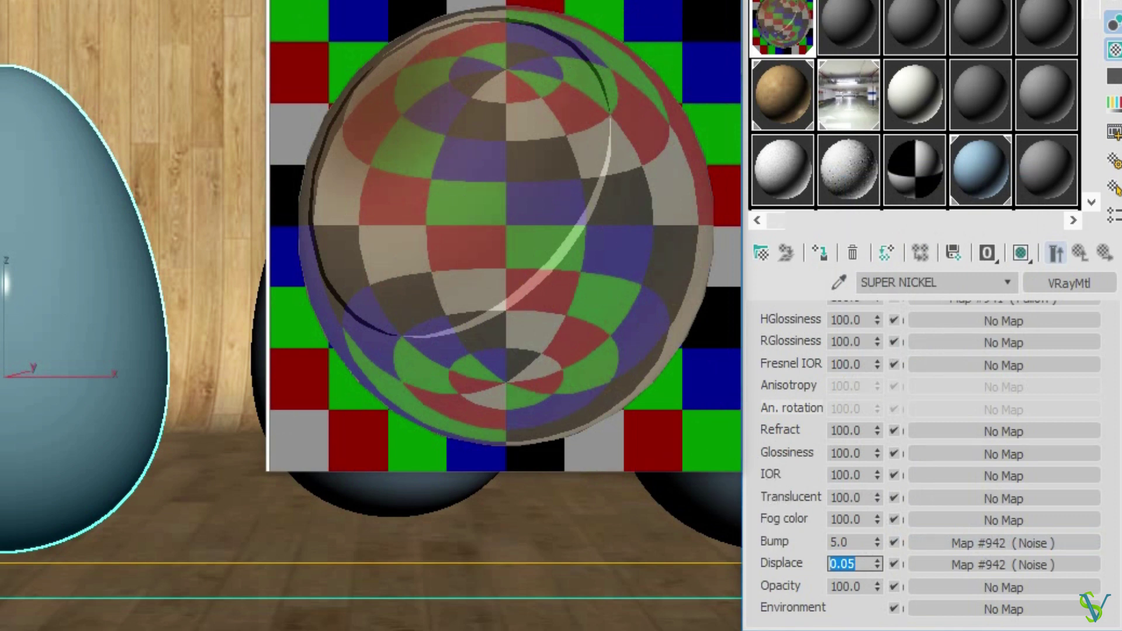
Step: Close the enlarged material preview and assign SUPER NICKEL to the selected egg
left_click(725, 2)
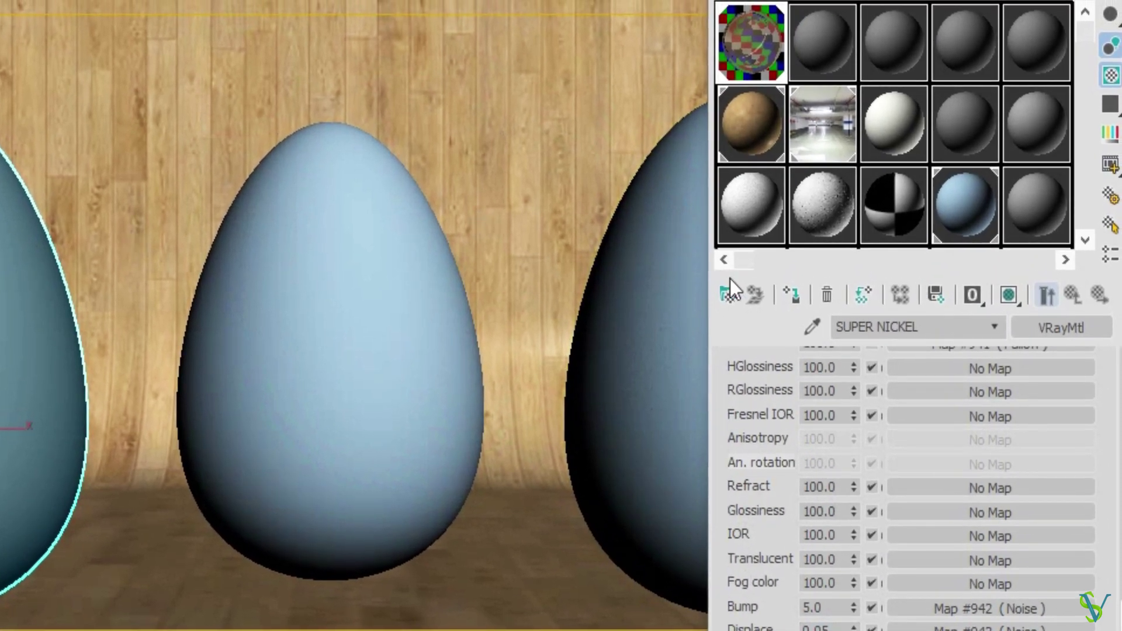
left_click(784, 302)
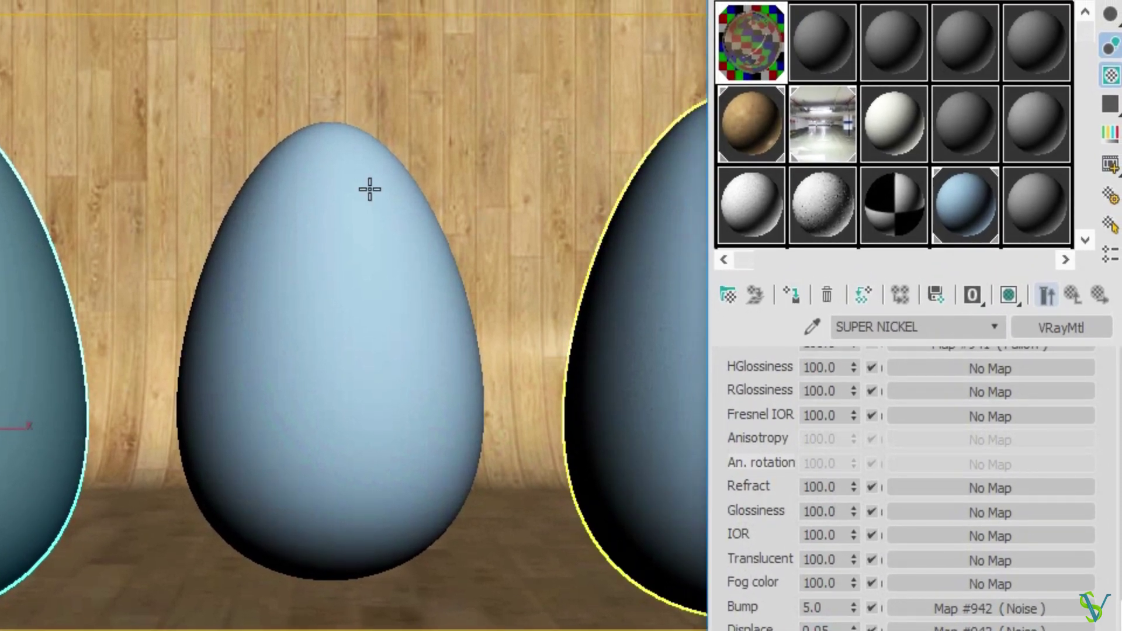
Step: Rename the unused VRayMtl beside SUPER NICKEL as CHRISMAS REFLECTIVE DECORATION and assign it to the middle egg
left_click(293, 288)
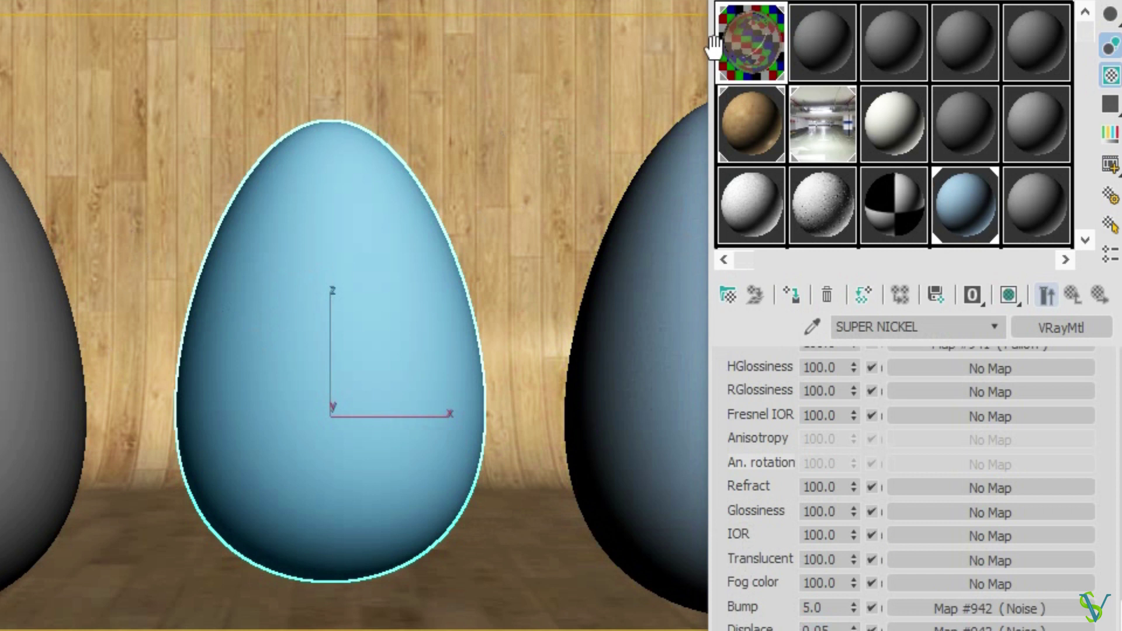
left_click(840, 33)
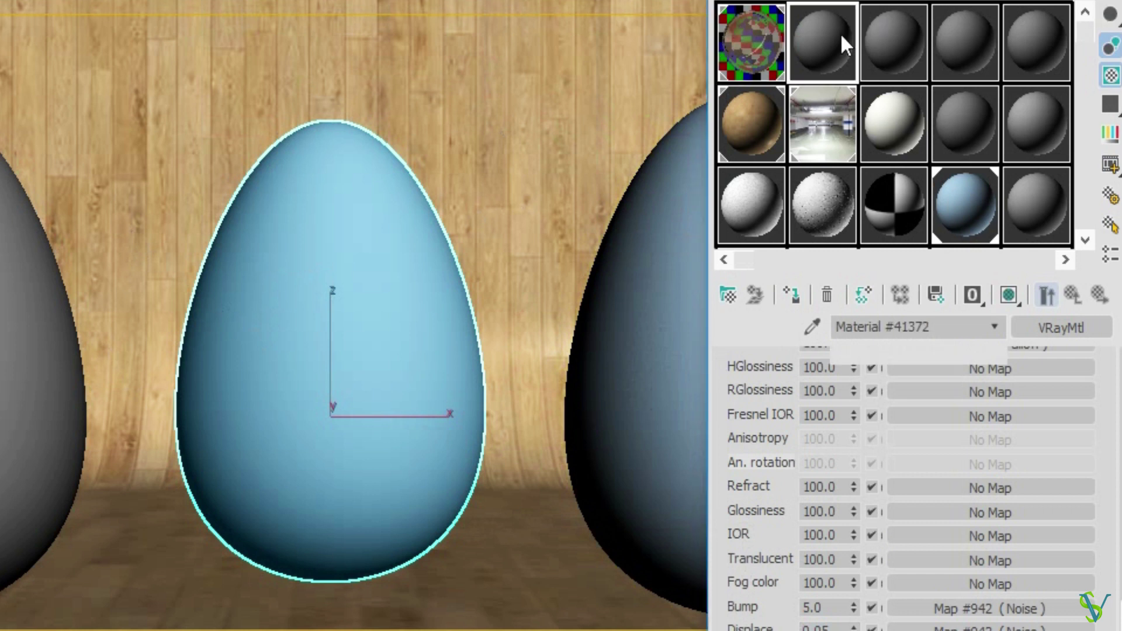
left_click_drag(938, 328, 858, 327)
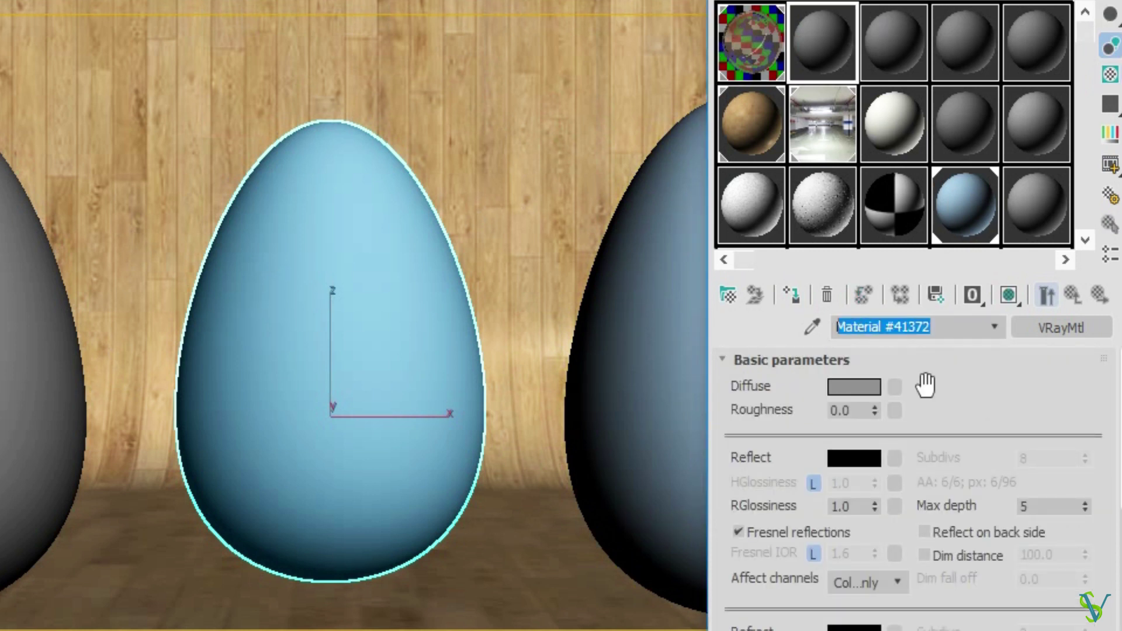
type("CH")
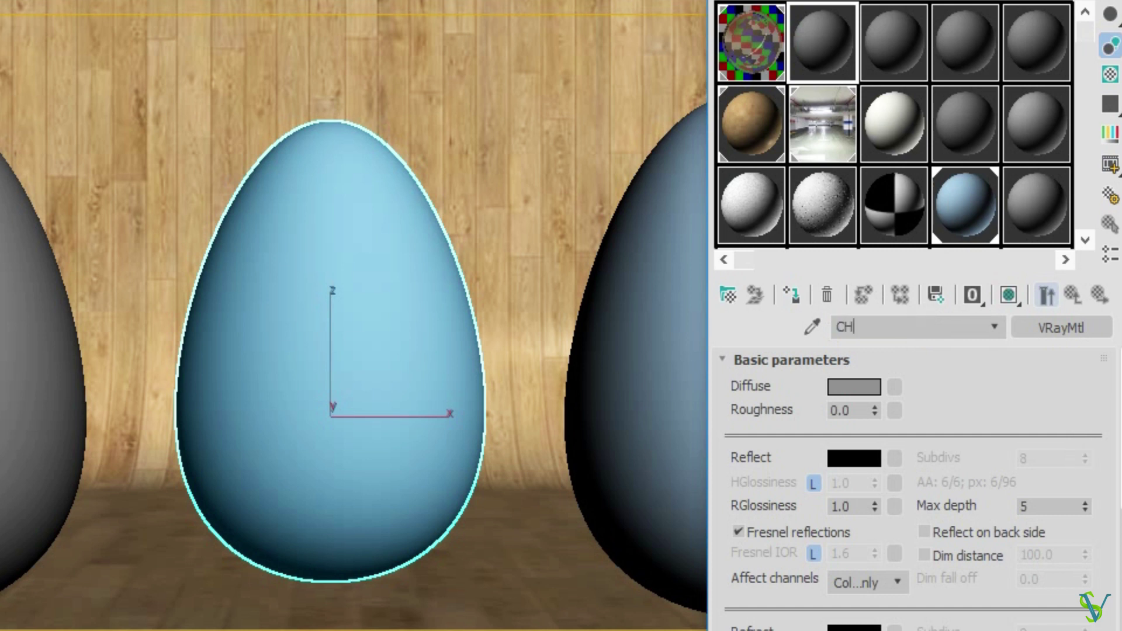
type("RISMAS REFLEC")
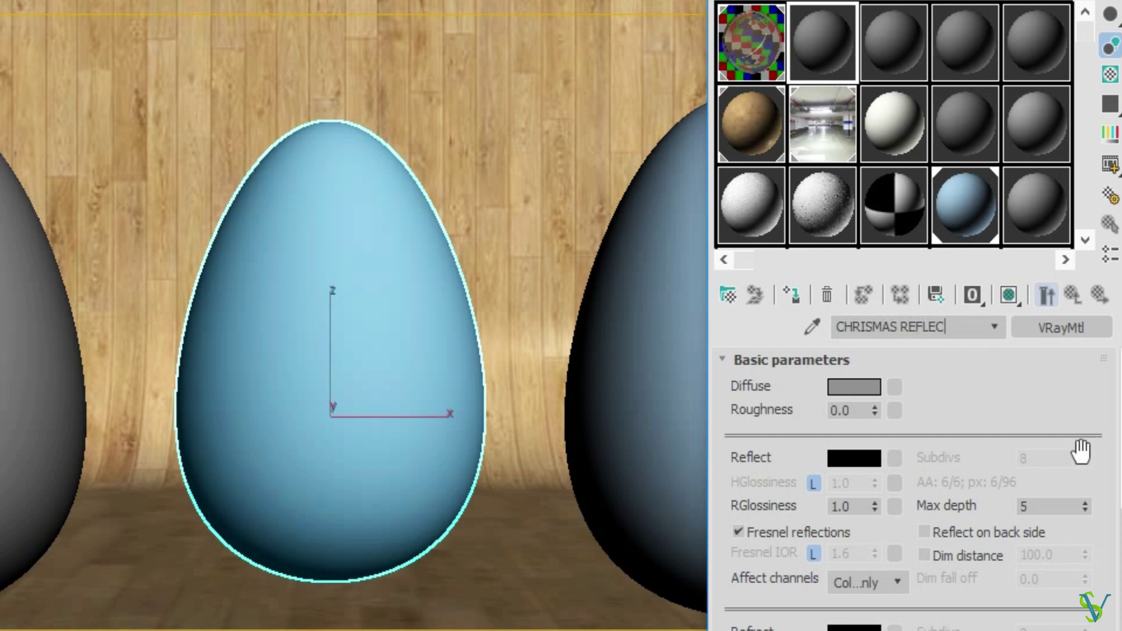
type("TIVE DECORATION")
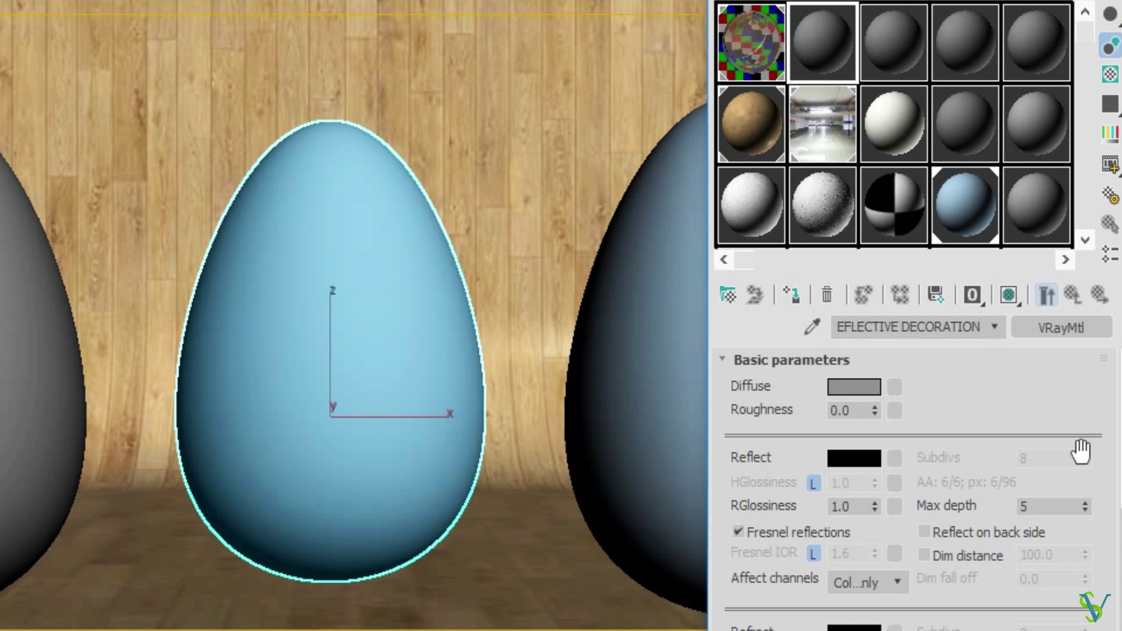
key("Return")
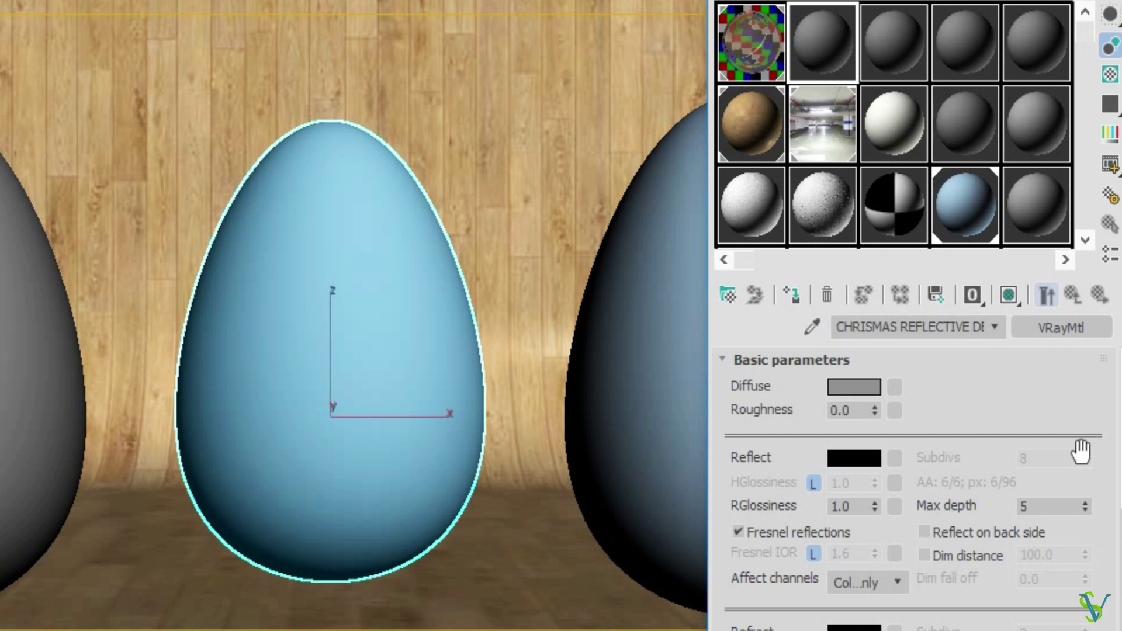
left_click(793, 294)
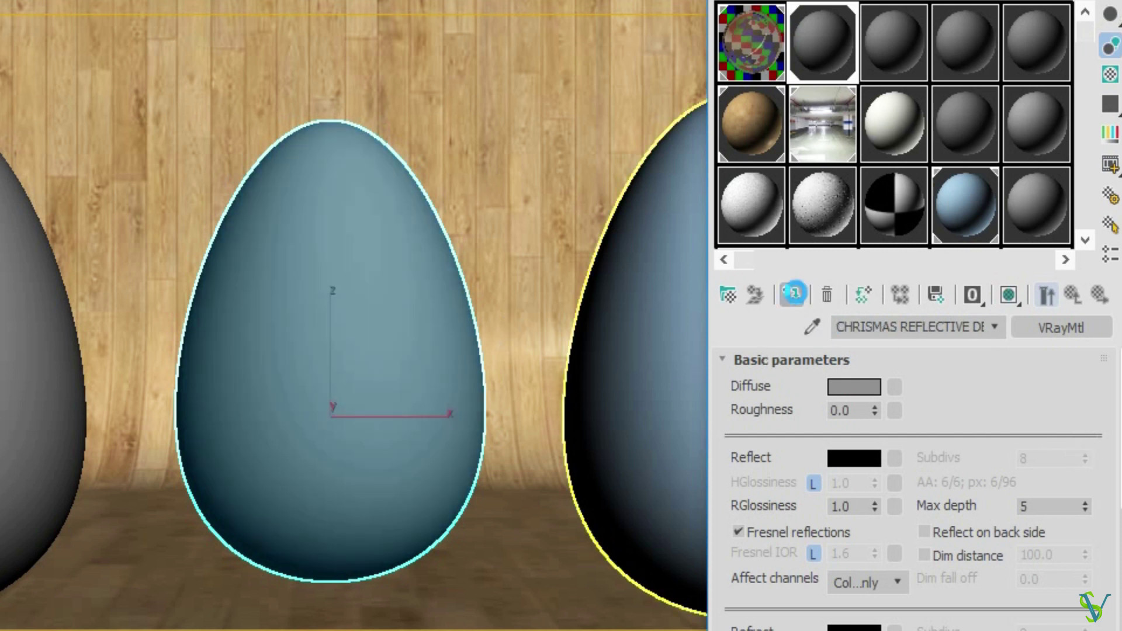
Step: Set the new material's diffuse colour to Red 21, Green 21, Blue 21
left_click(855, 388)
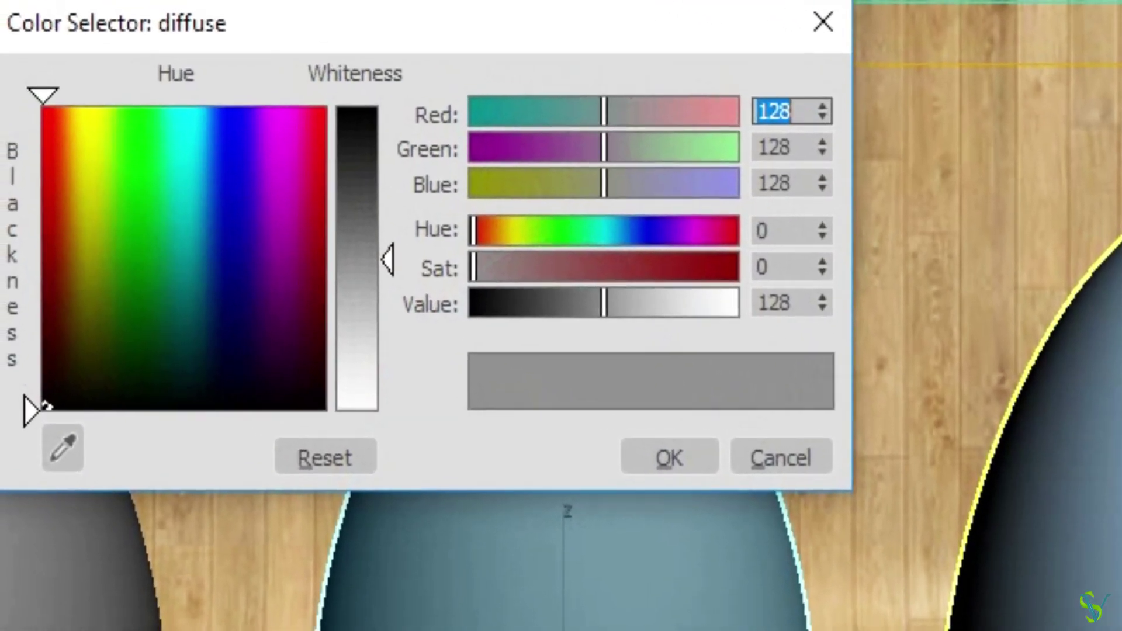
type("21")
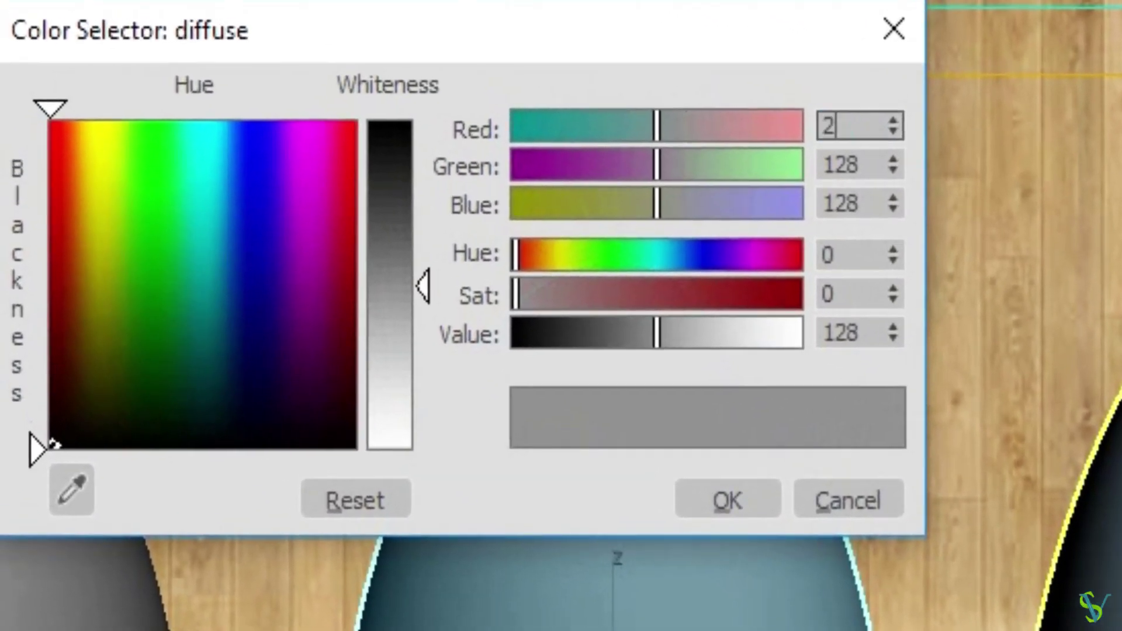
key("Tab")
type("21")
key("Tab")
type("21")
key("Return")
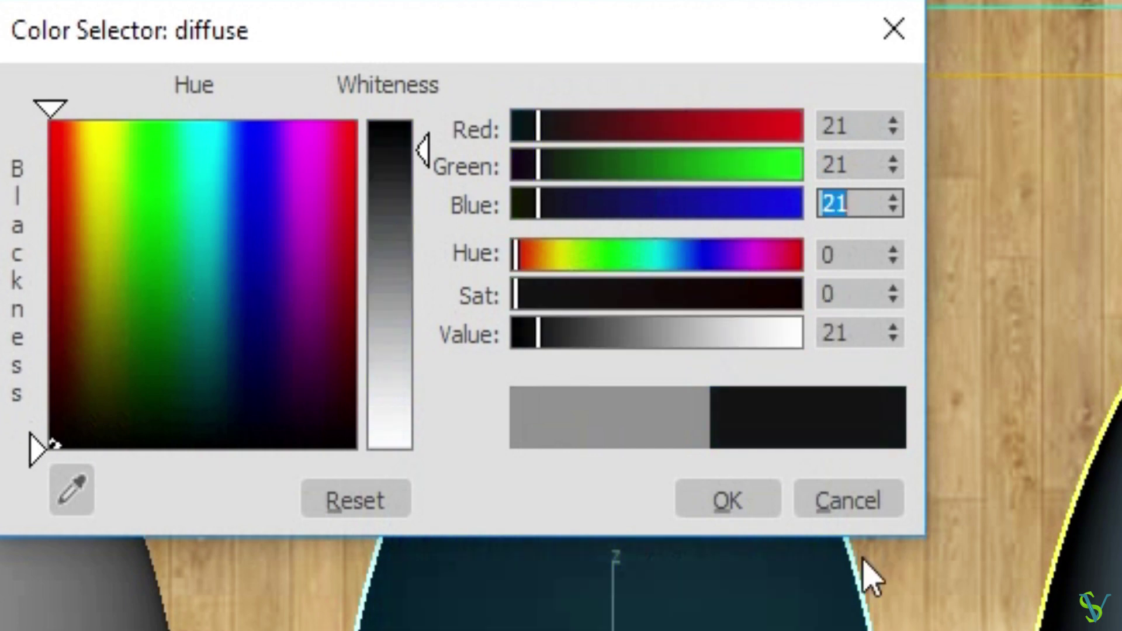
left_click(757, 509)
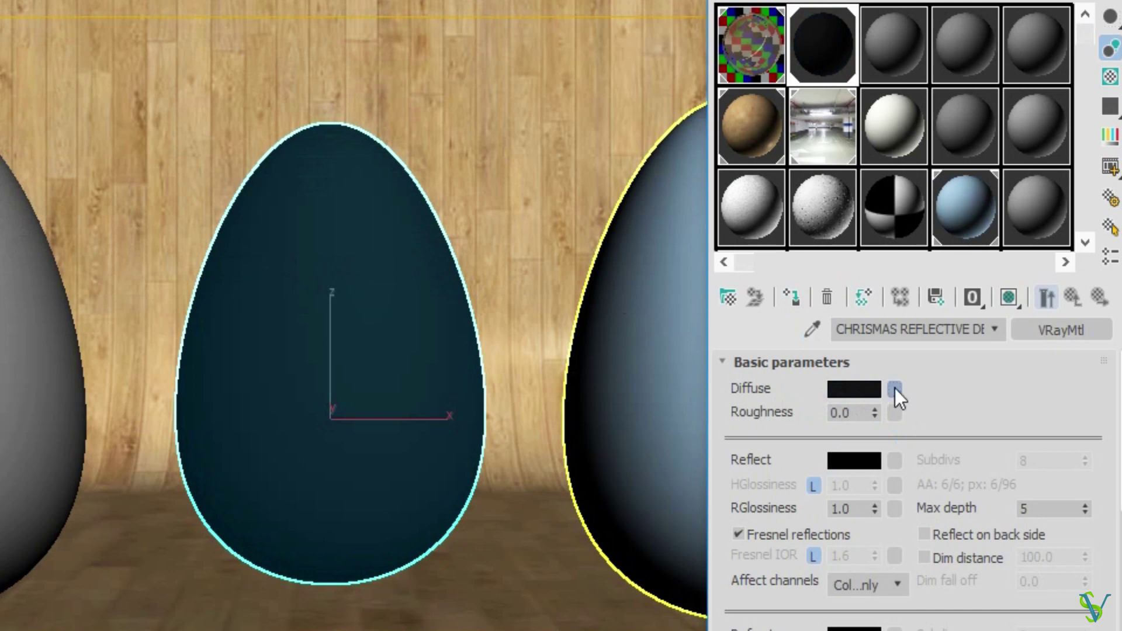
Step: Add a Gradient Ramp map to the diffuse slot and show the material enlarged against a checkered background
left_click(896, 388)
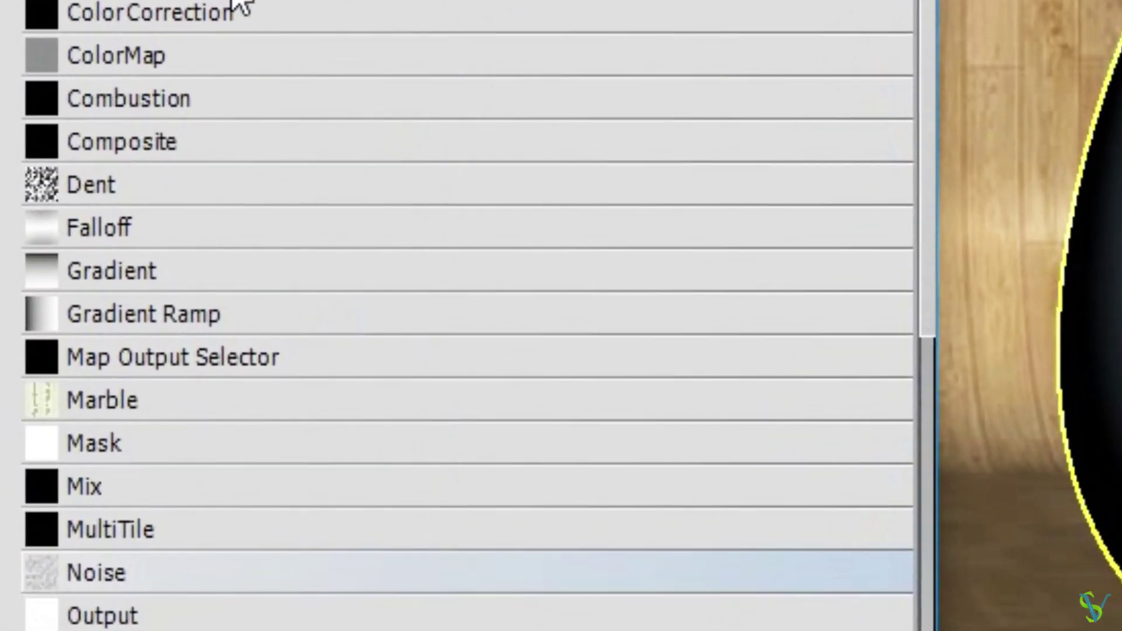
double_click(189, 325)
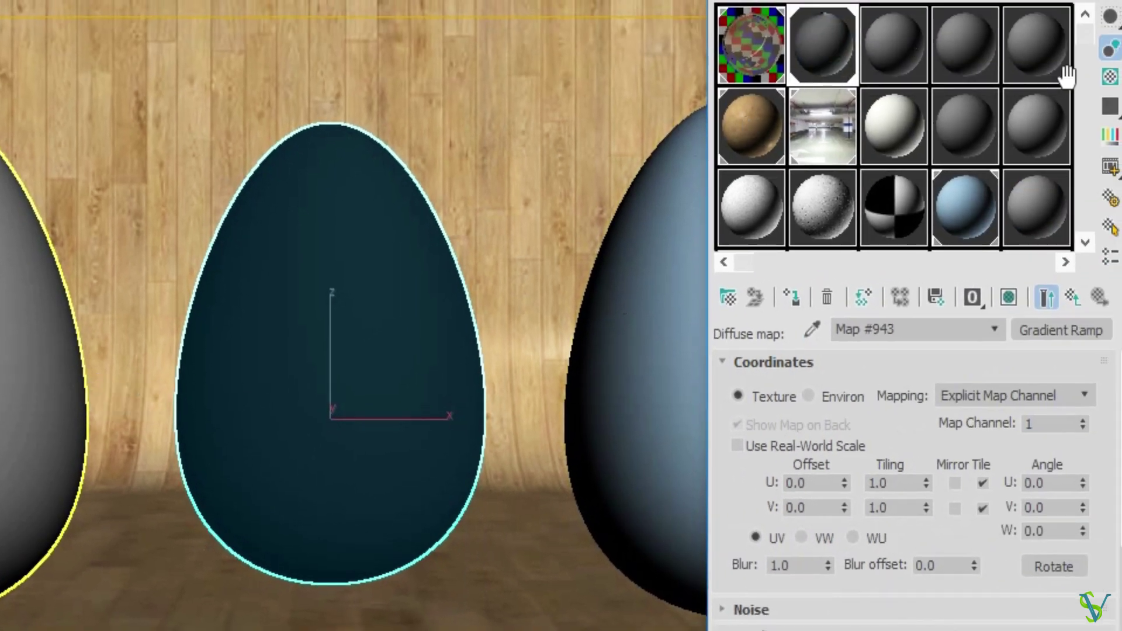
left_click(1111, 77)
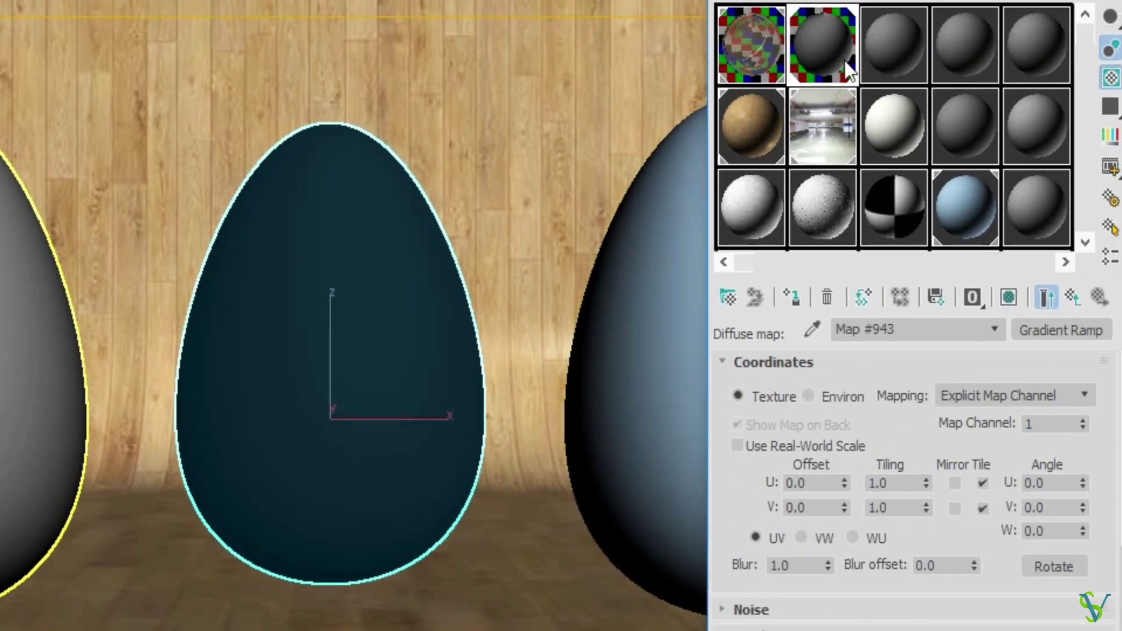
double_click(746, 76)
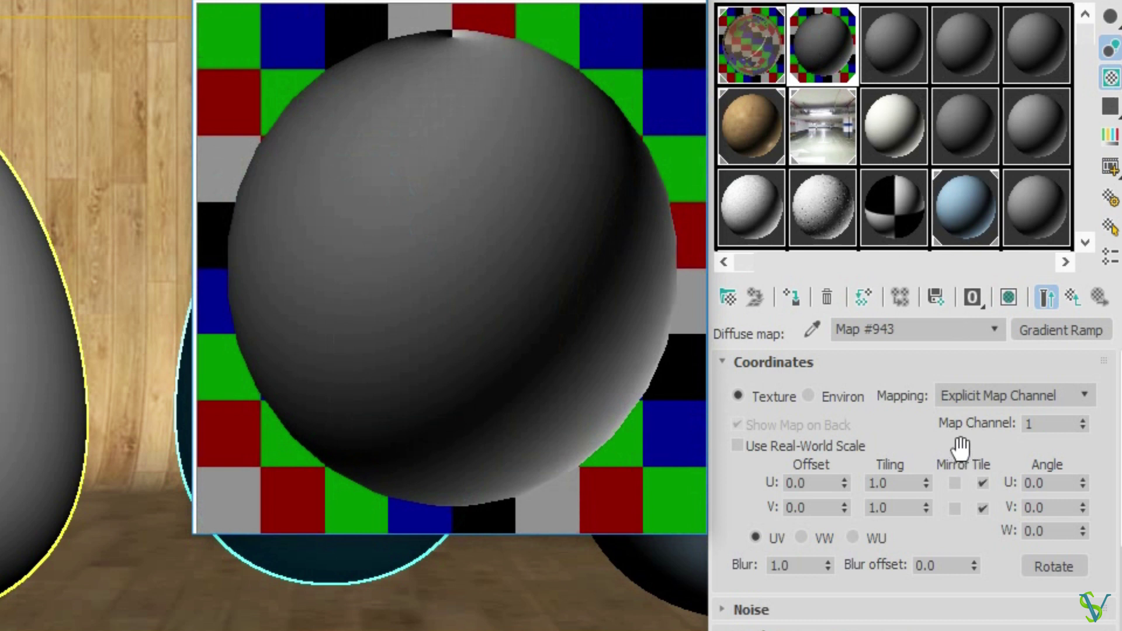
Step: Set the gradient ramp's start flag at position 0 to orange, Red 226, Green 144, Blue 0
left_click_drag(758, 527, 754, 298)
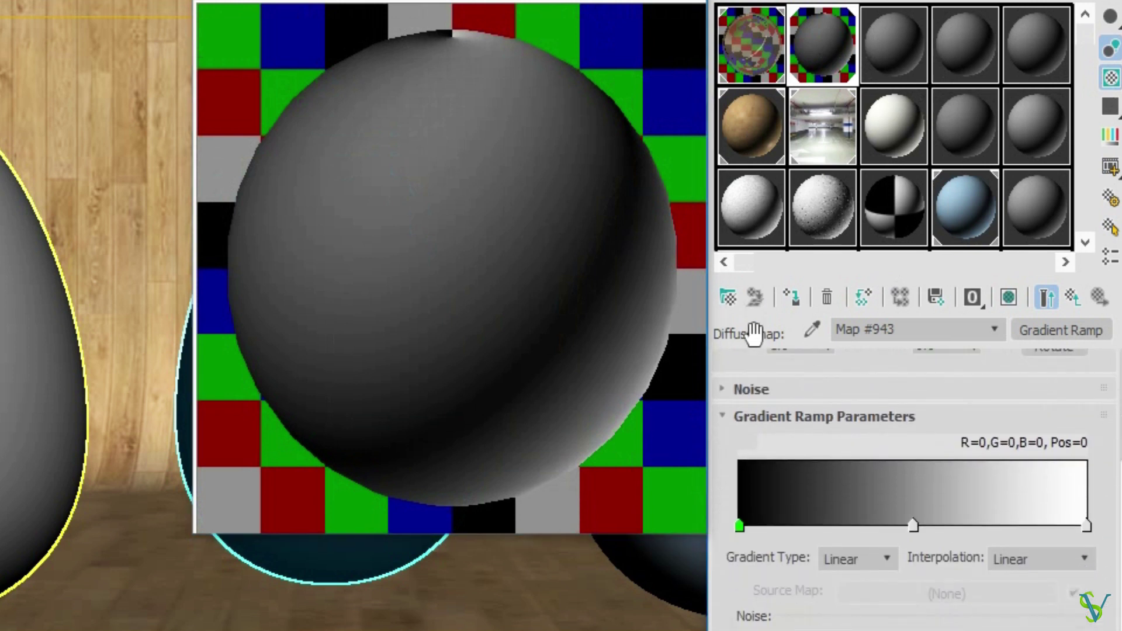
double_click(740, 526)
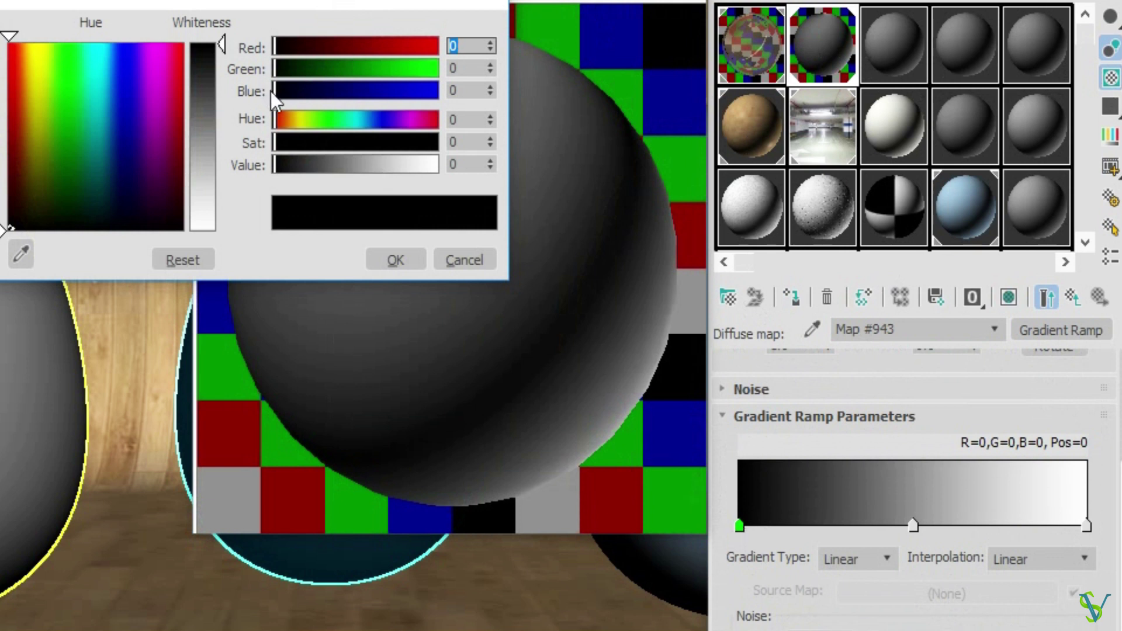
type("226")
key("Tab")
type("144")
key("Tab")
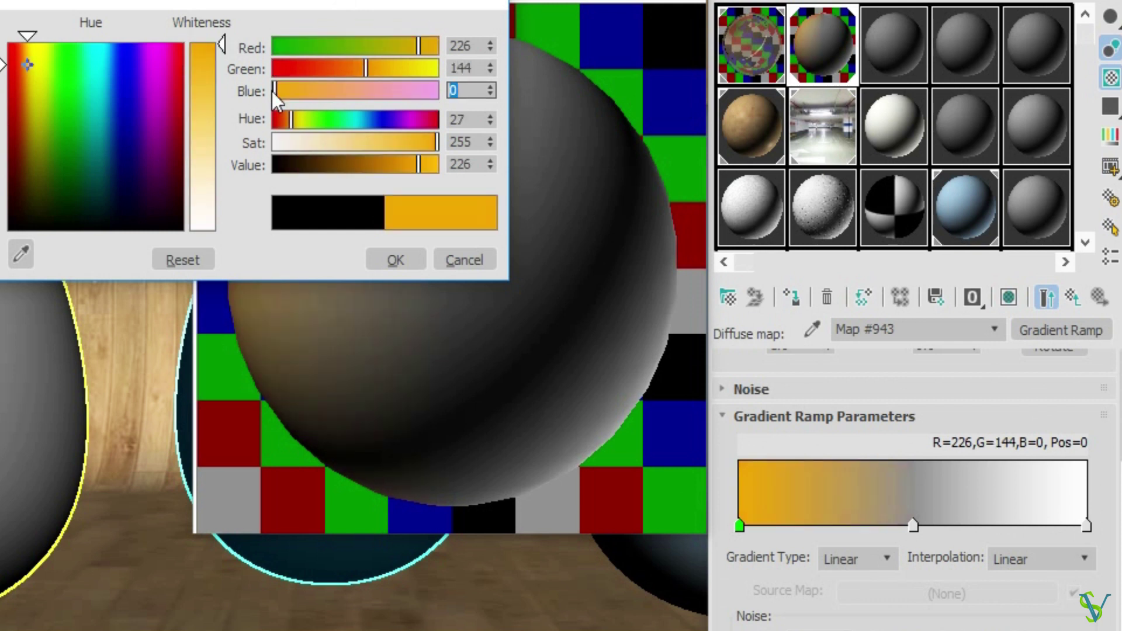
left_click(393, 259)
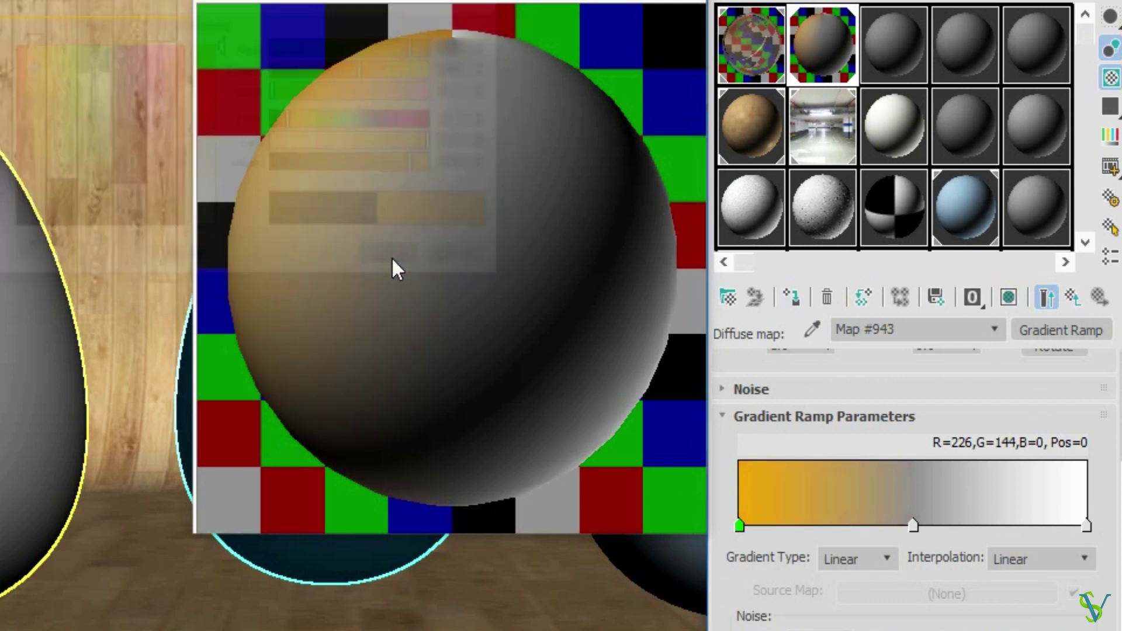
Step: Set the gradient ramp's end flag at position 100 to red, Red 236, Green 5, Blue 0
double_click(1086, 528)
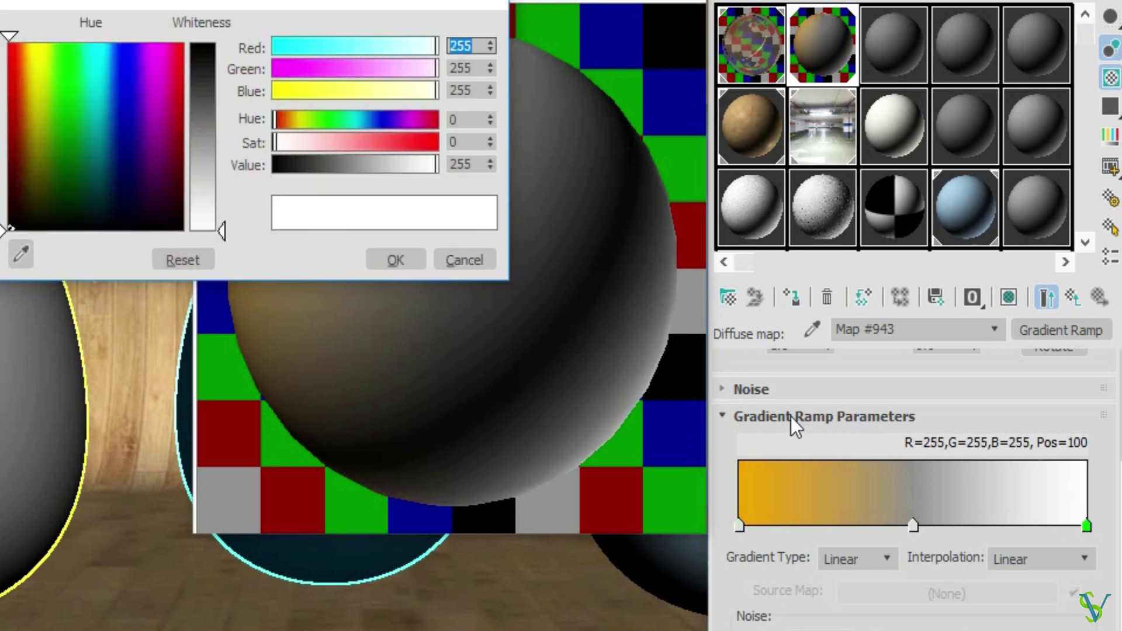
type("236")
key("Tab")
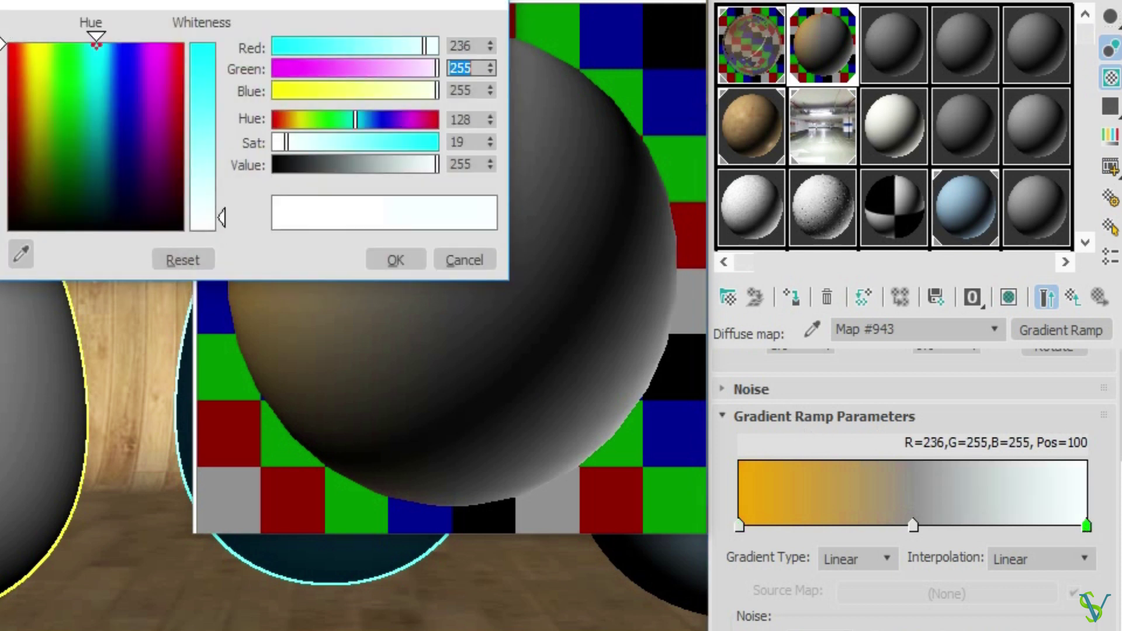
type("5")
key("Tab")
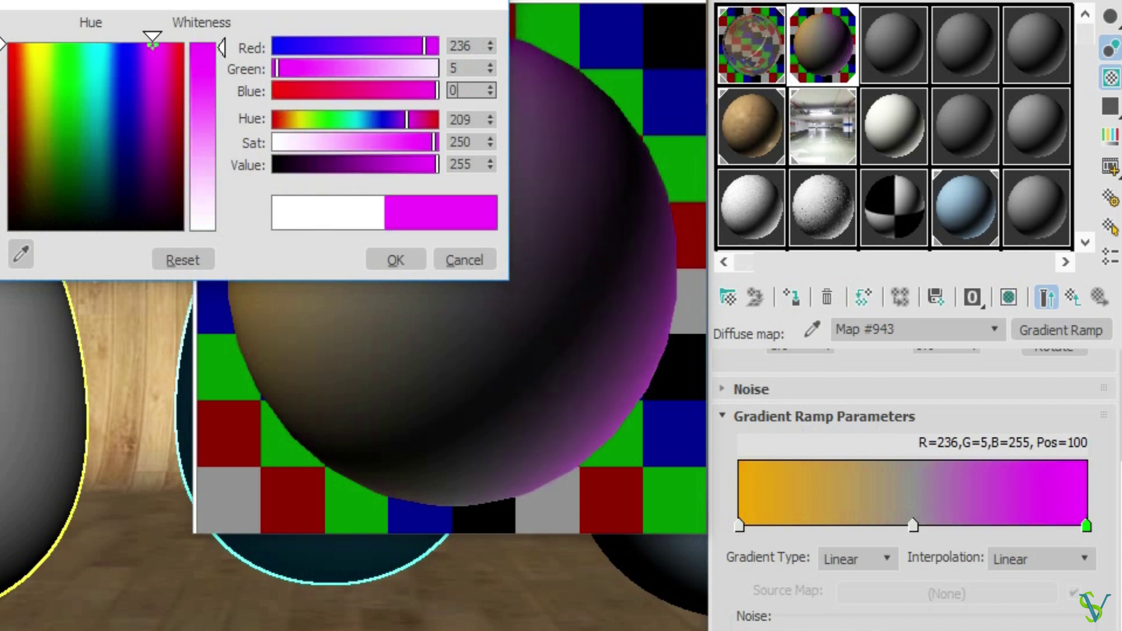
type("0")
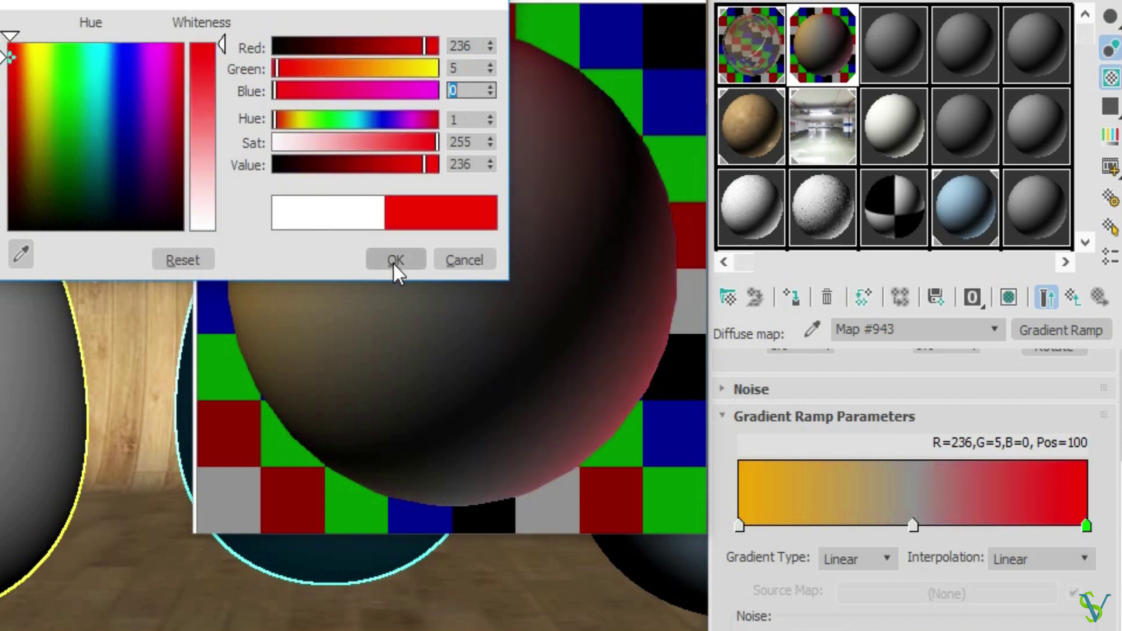
left_click(394, 263)
Step: Move the gradient ramp's middle flag to position 45 and set its colour to white, Red 255, Green 255, Blue 255
left_click_drag(914, 526, 894, 527)
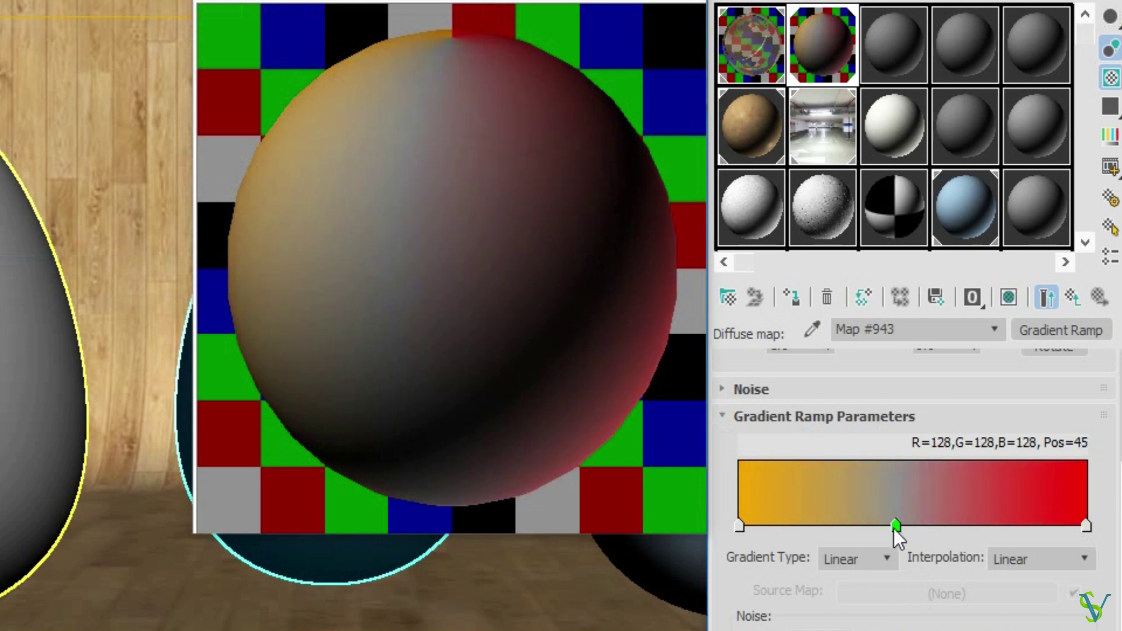
double_click(894, 529)
left_click_drag(222, 137, 222, 231)
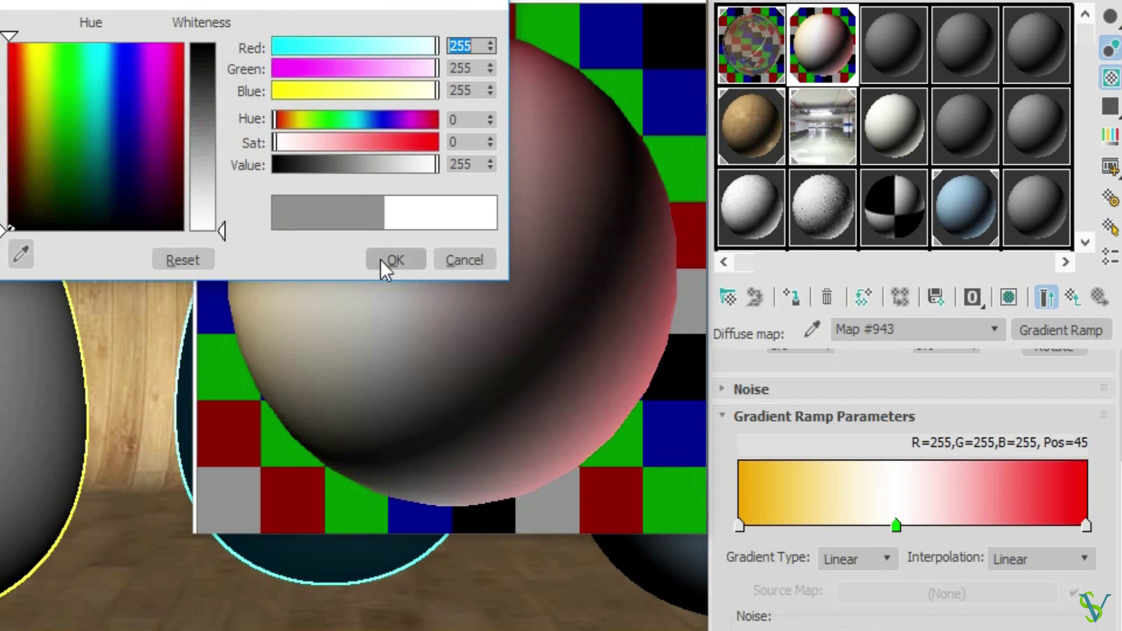
left_click(380, 261)
Step: Add a yellow flag at position 53, Red 242, Green 223, Blue 15, and move the white flag to position 47
left_click(922, 527)
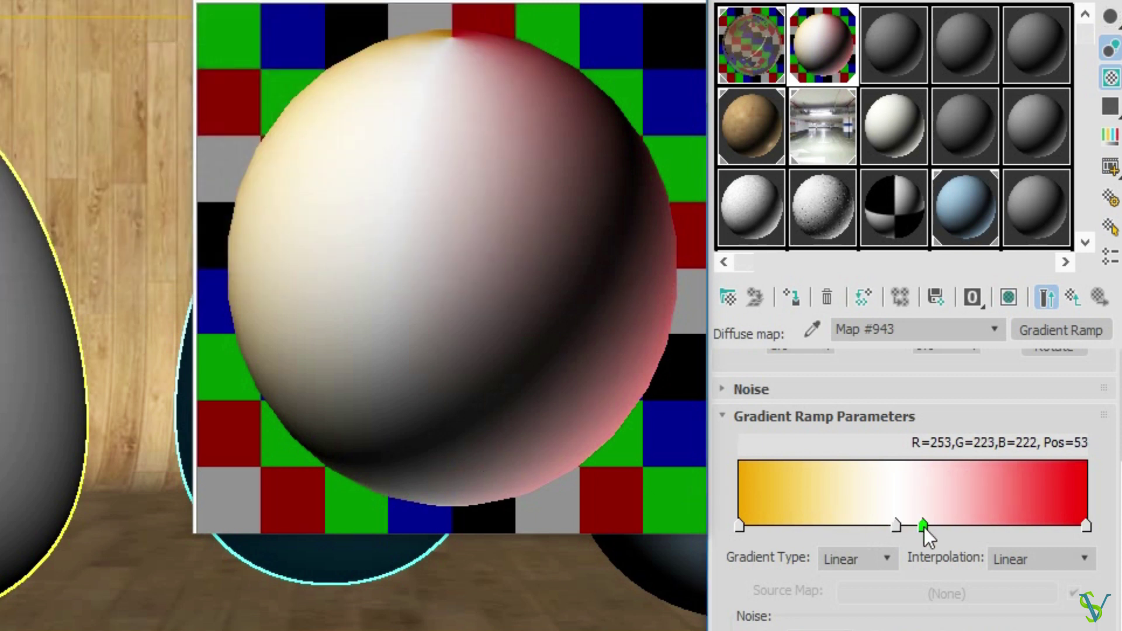
double_click(923, 526)
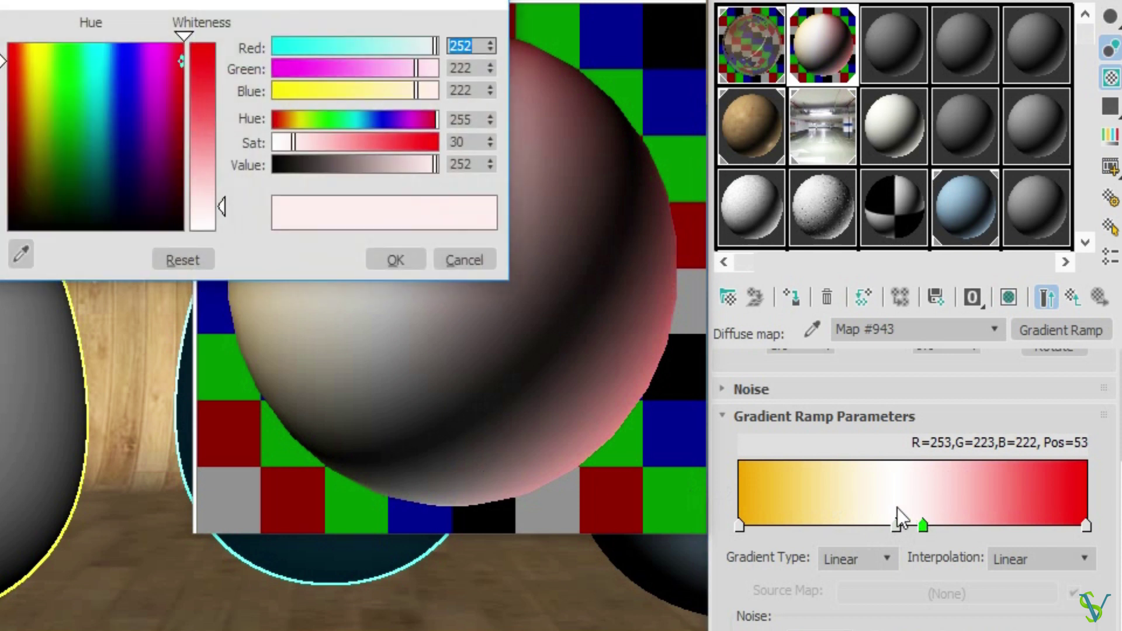
type("242")
key("Tab")
type("223")
key("Tab")
type("15")
key("Return")
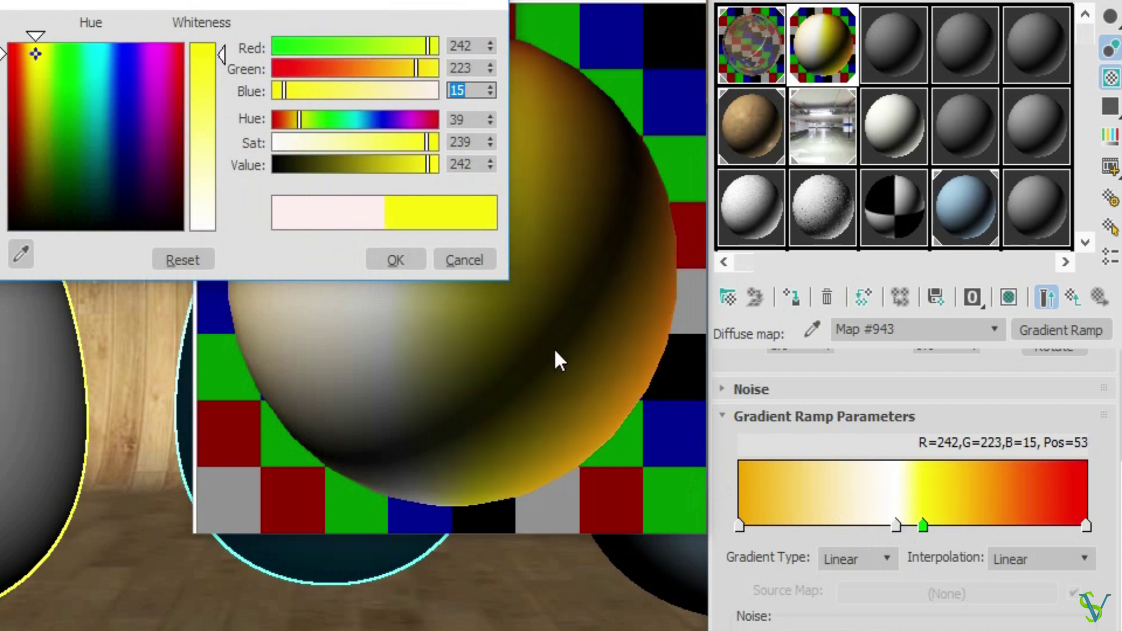
left_click(396, 259)
left_click_drag(896, 532, 902, 531)
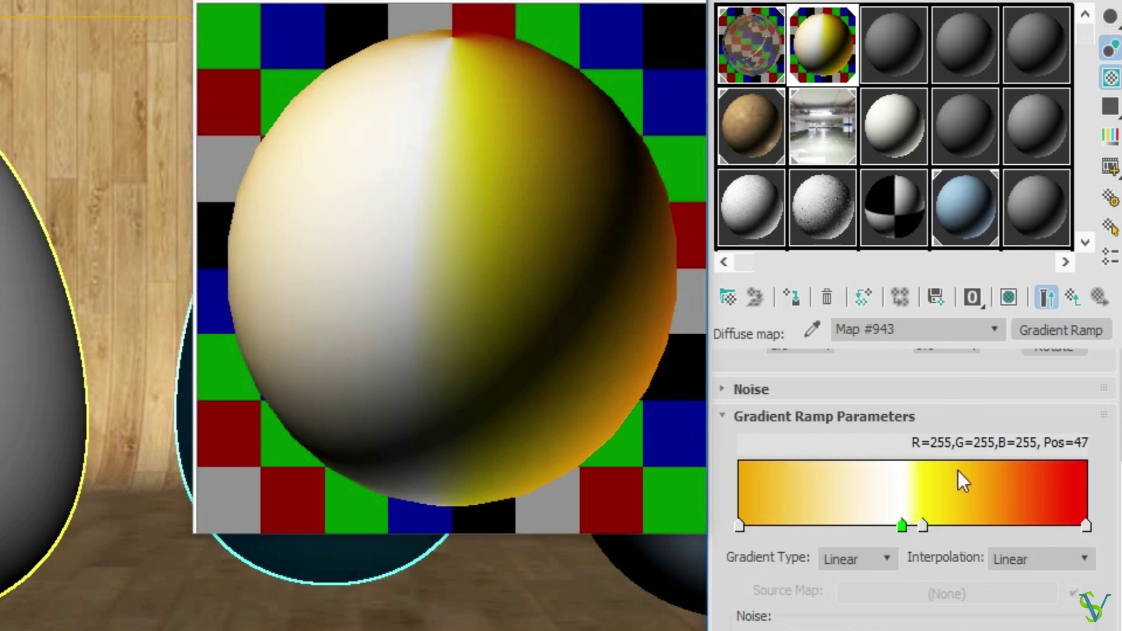
Step: Set the gradient type to Mapped and choose a Bitmap as its source map
left_click_drag(920, 578, 922, 490)
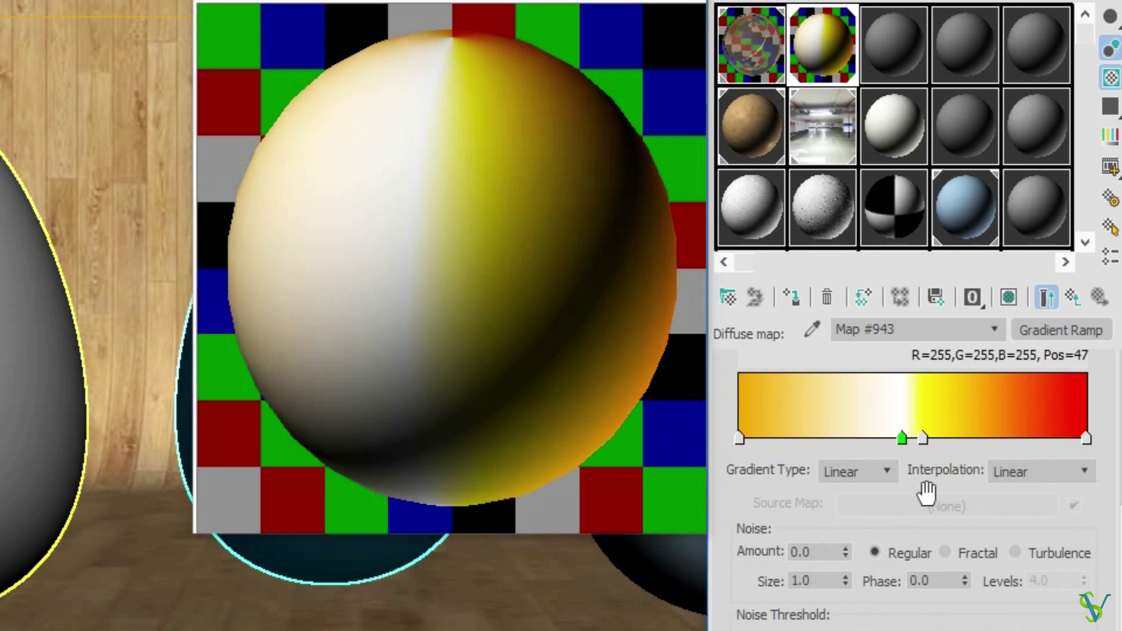
left_click(851, 471)
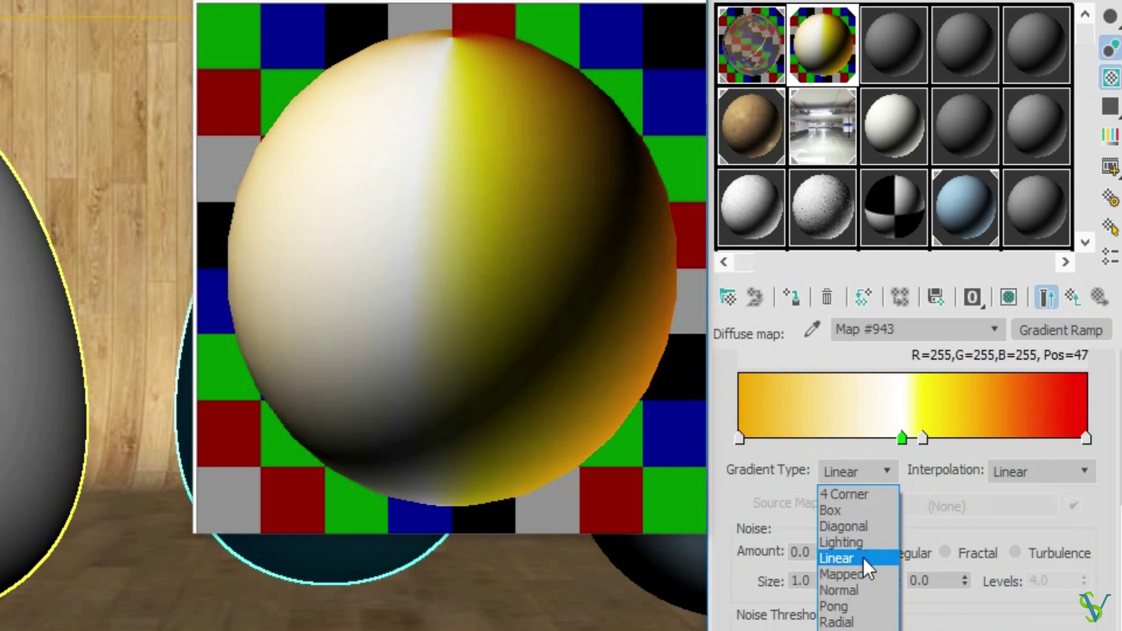
left_click(859, 572)
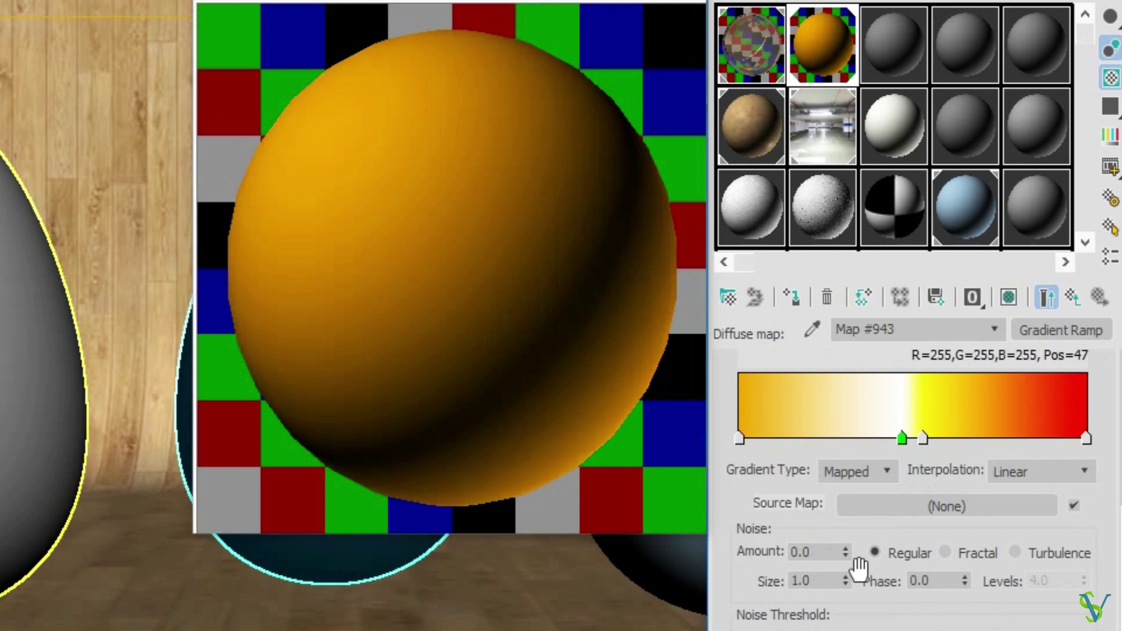
left_click(925, 506)
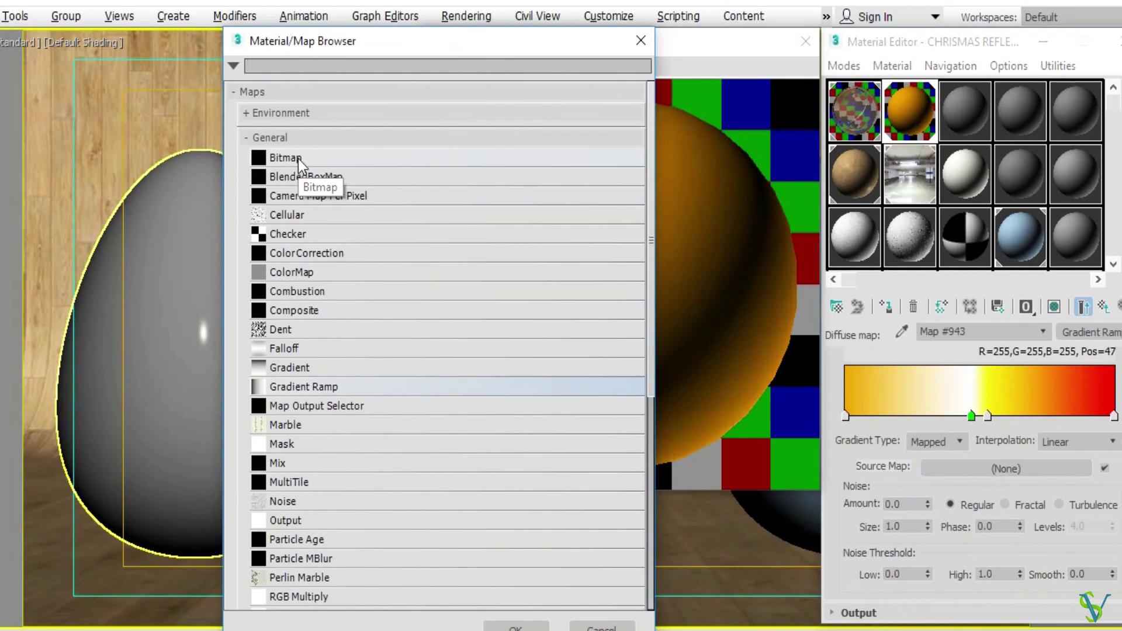
double_click(298, 159)
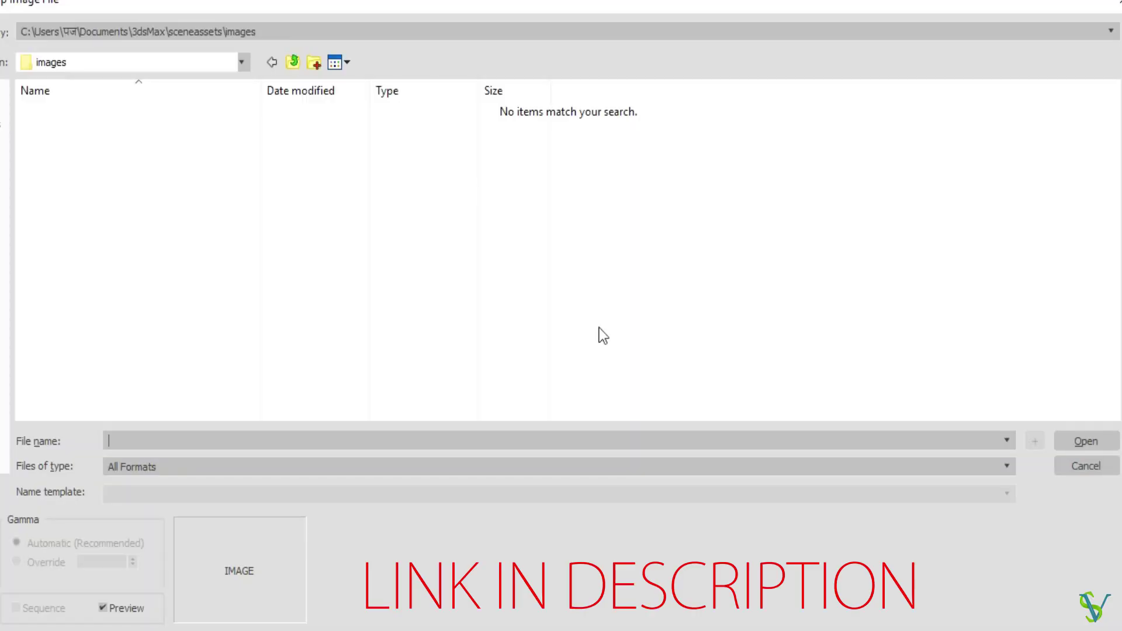
Step: Load DEFFUSE_ALPHA.psd from the ALPHA folder on the Desktop as the bitmap, with collapsed layers
left_click(5, 166)
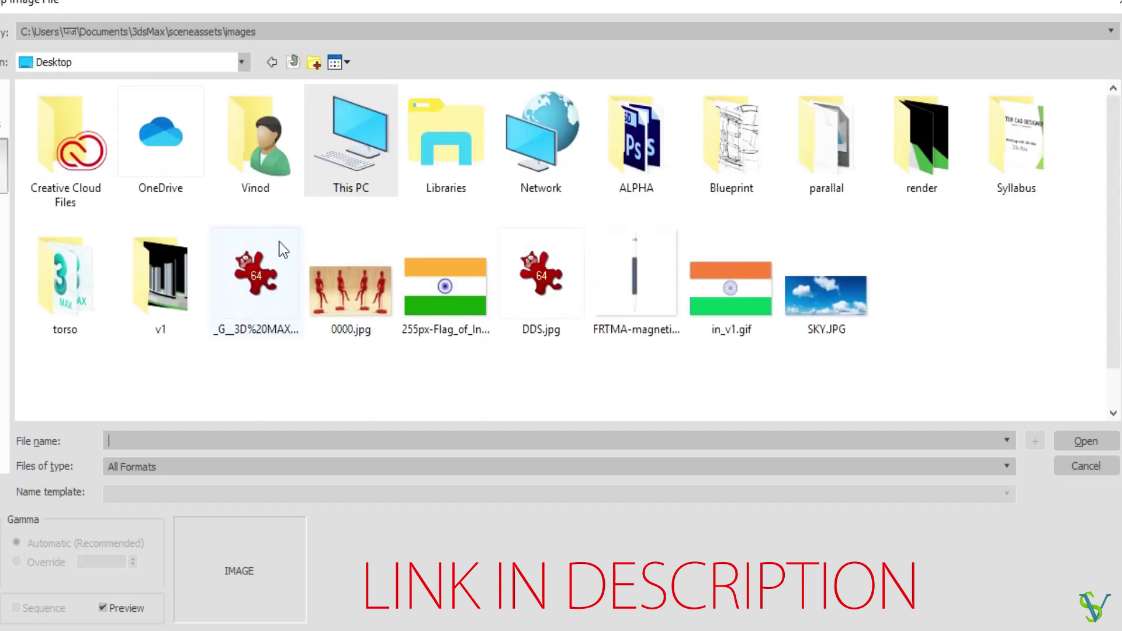
left_click(280, 242)
left_click(611, 425)
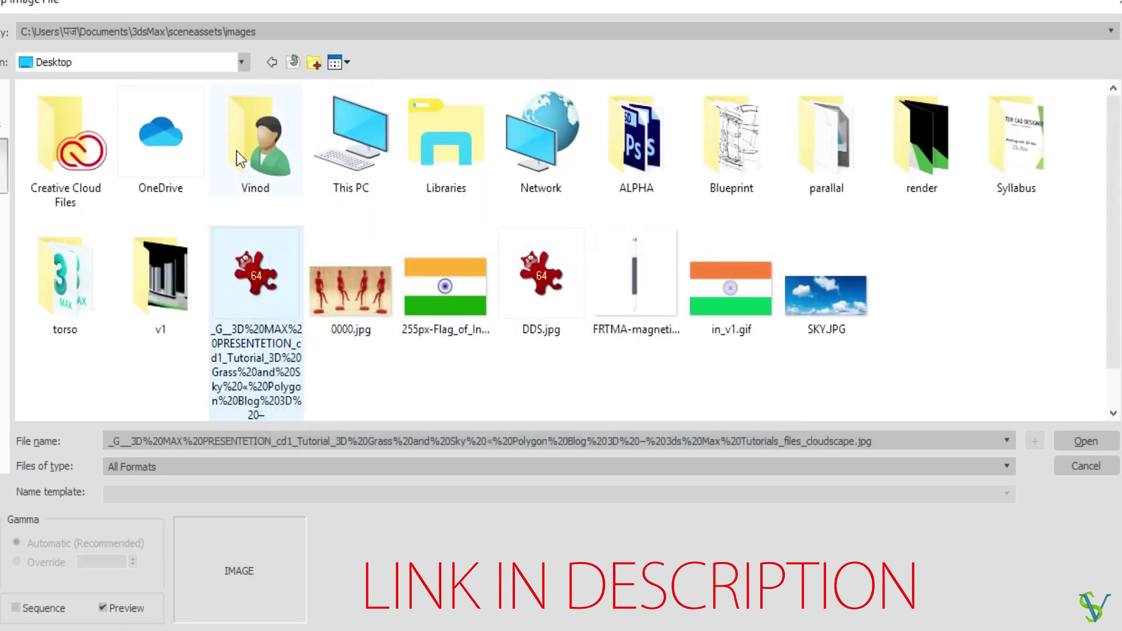
key("a")
left_click(608, 411)
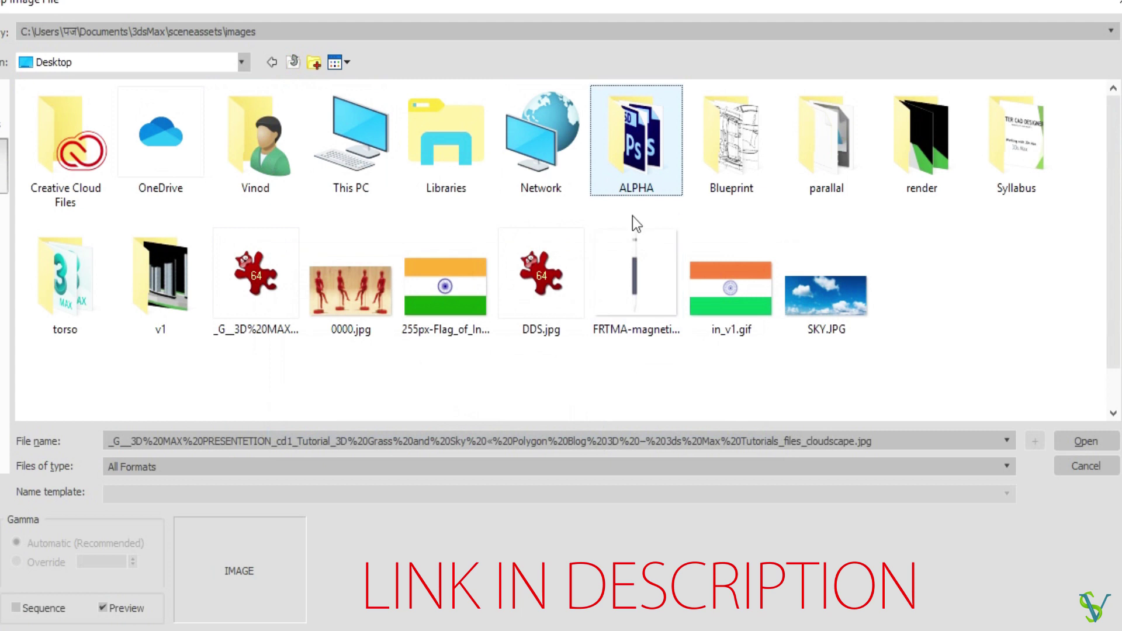
double_click(629, 140)
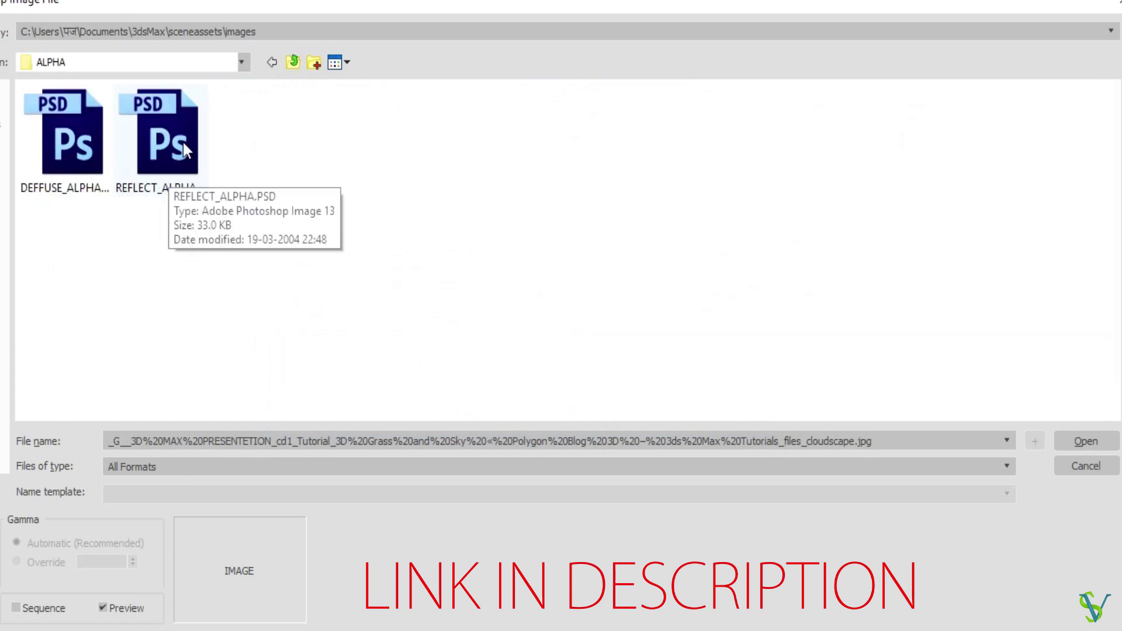
left_click(334, 62)
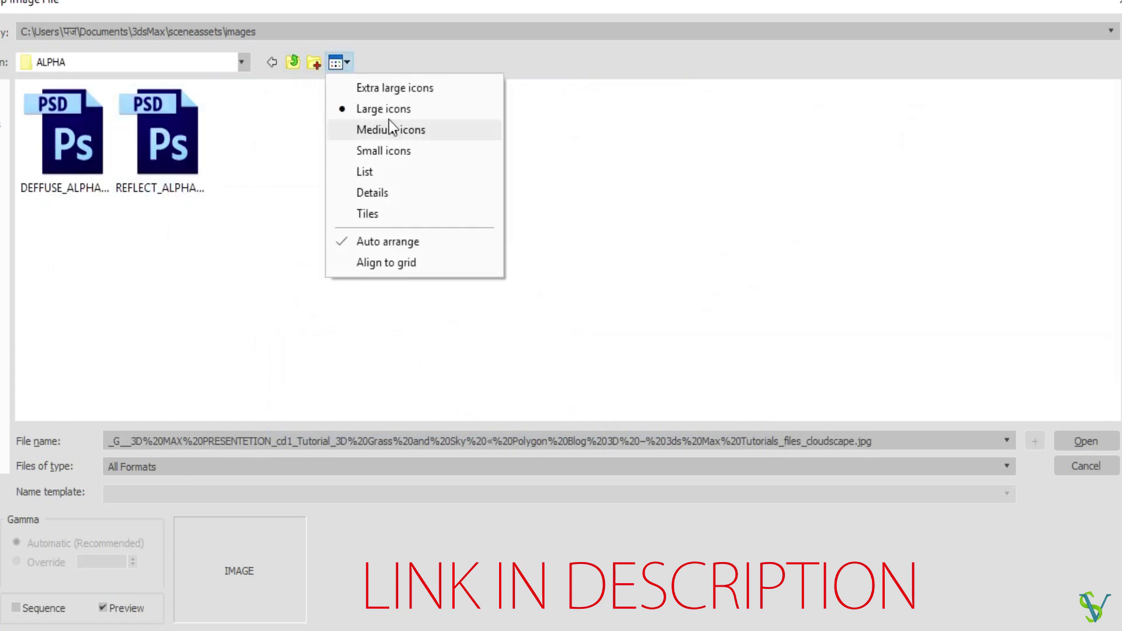
left_click(370, 174)
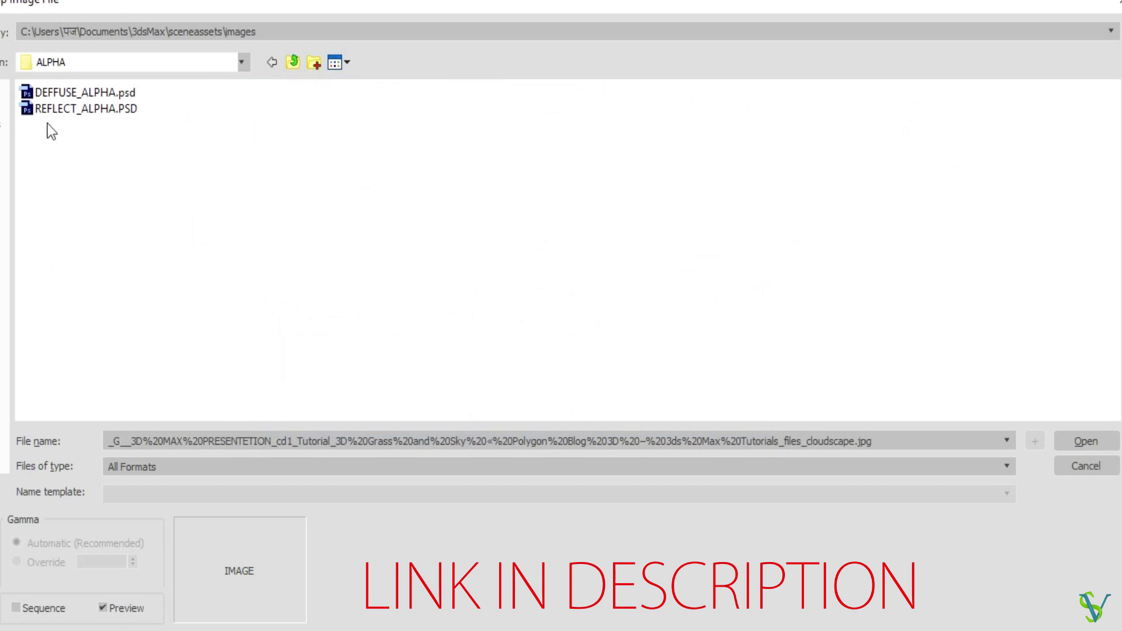
left_click(88, 94)
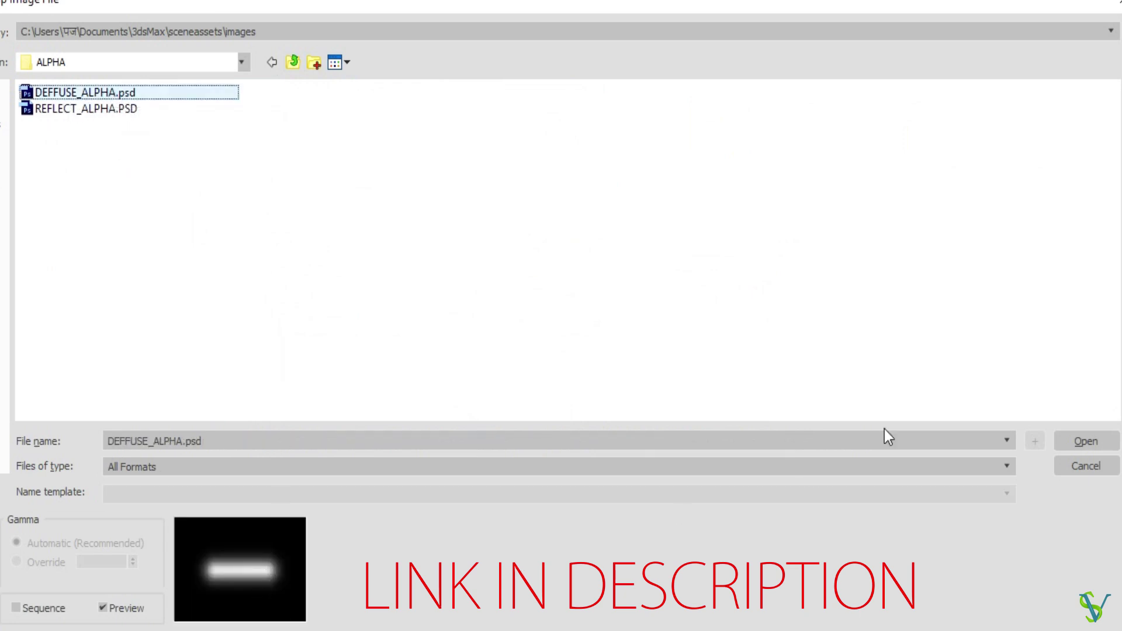
left_click(1082, 442)
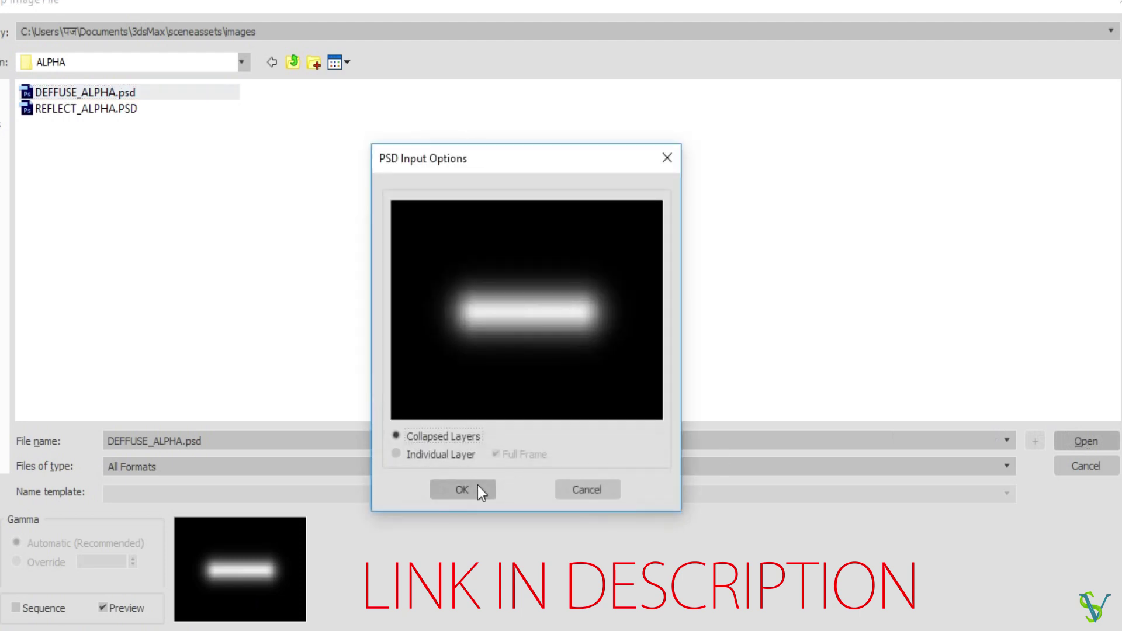
left_click(454, 494)
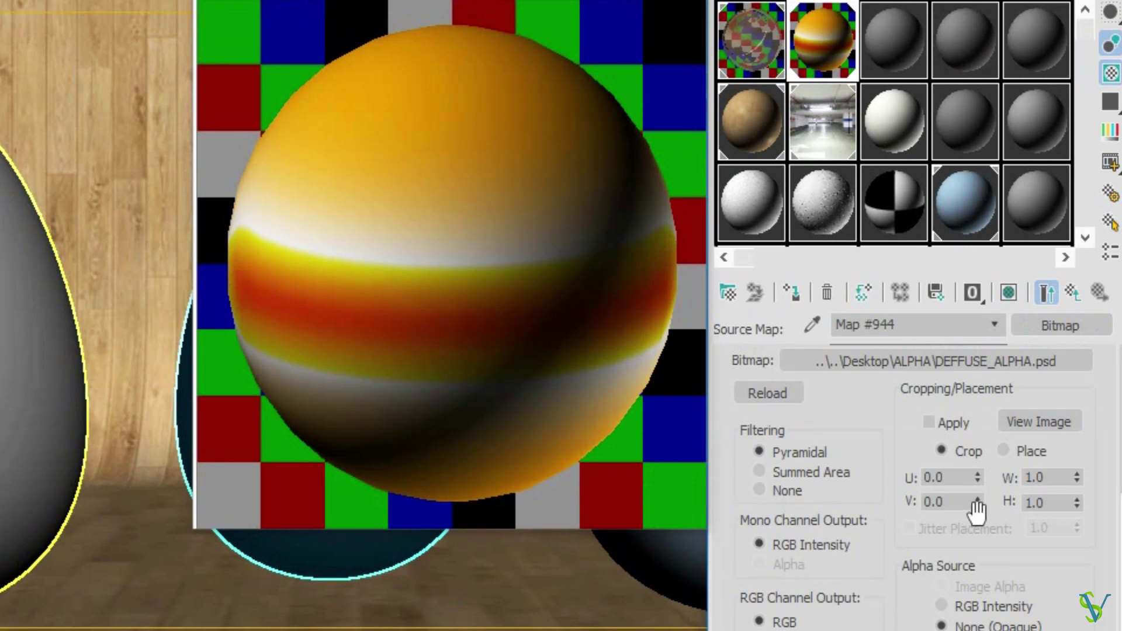
Step: Preview the source bitmap's image, close the preview, and set the bitmap's V tiling to 6
left_click_drag(907, 433, 929, 485)
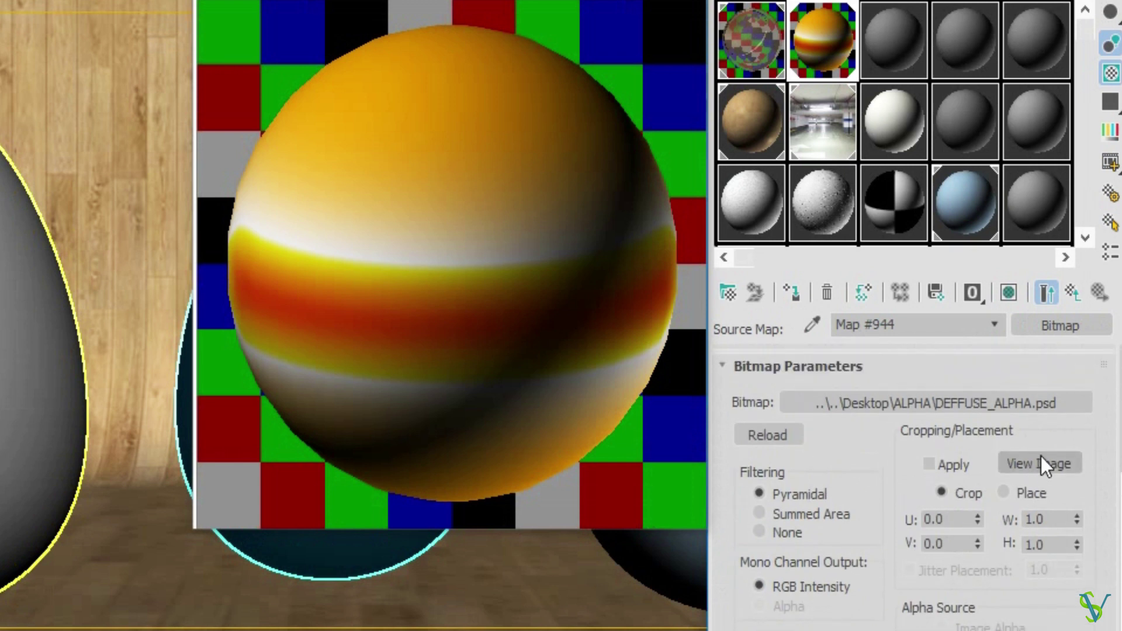
left_click(1043, 457)
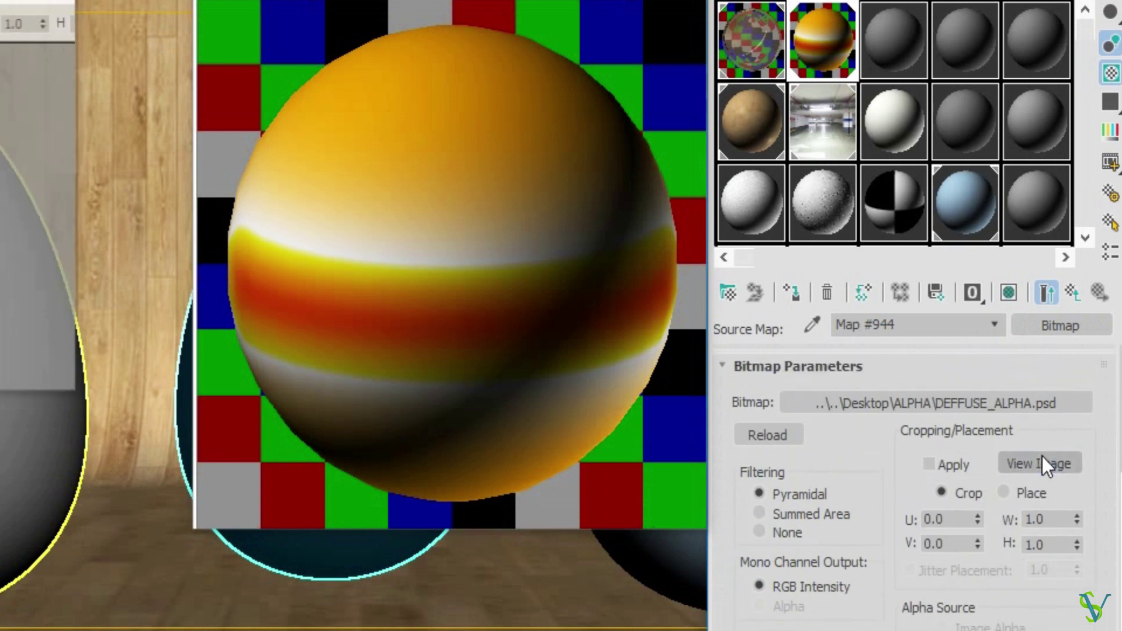
left_click(61, 2)
left_click_drag(881, 466, 895, 630)
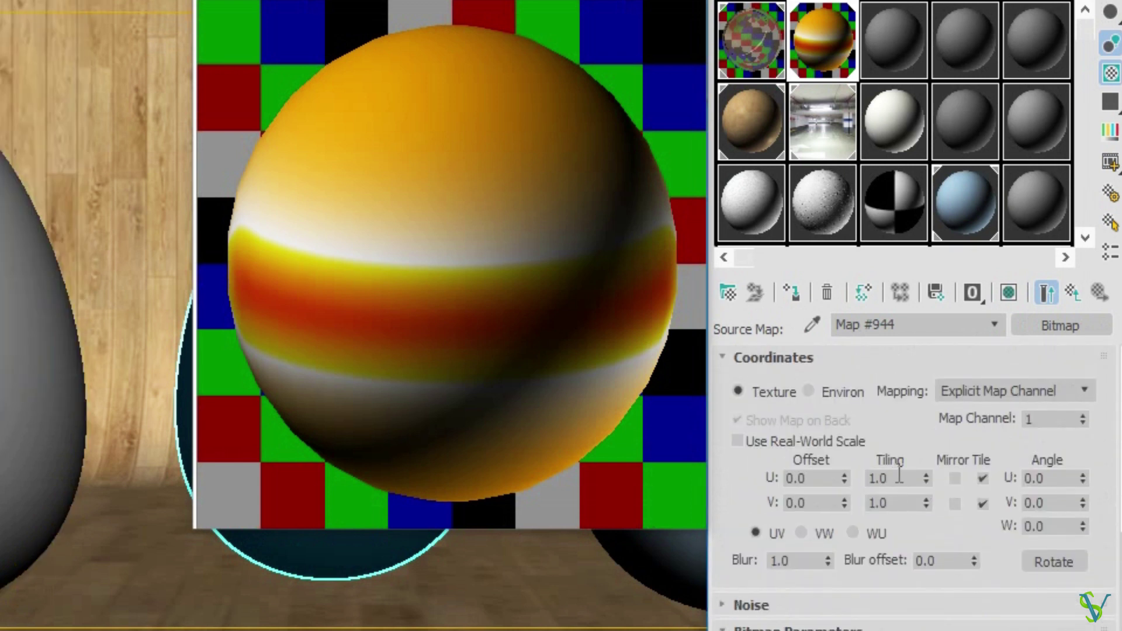
left_click_drag(901, 506, 858, 502)
type("6")
key("Return")
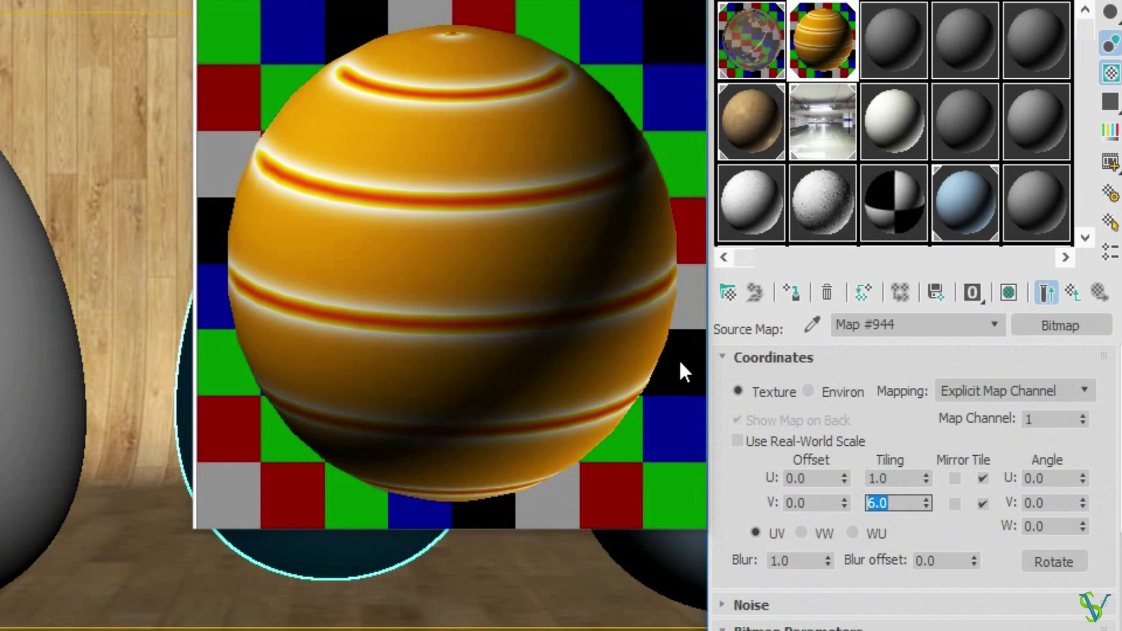
Step: Return to the base material and set its reflection colour to Red 93, Green 93, Blue 93
left_click(1077, 294)
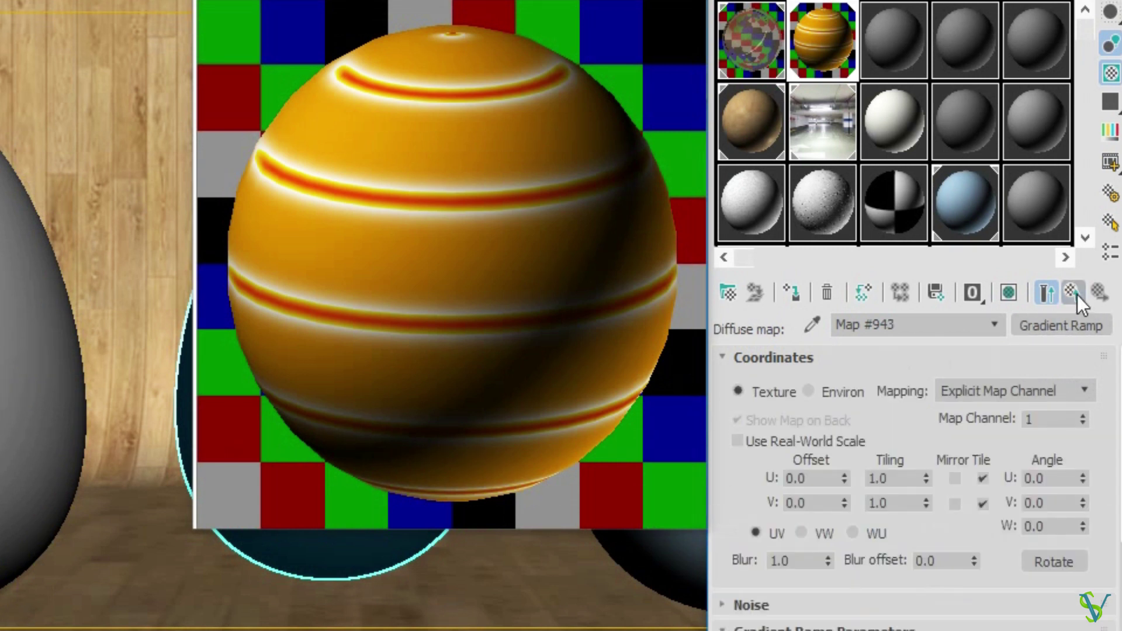
left_click(1078, 293)
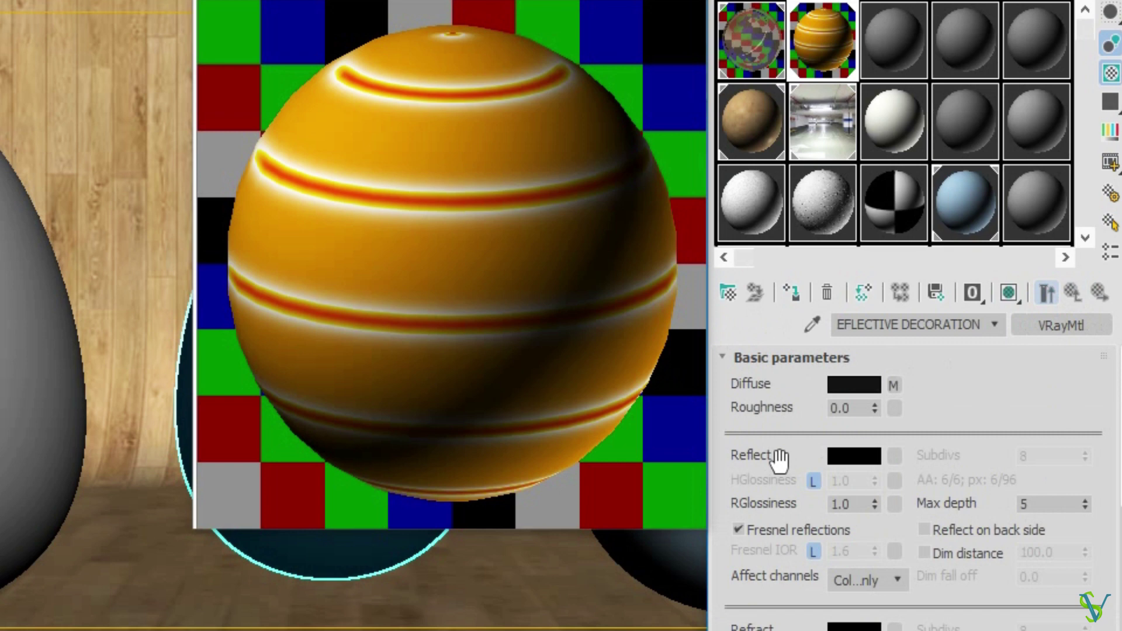
left_click(857, 461)
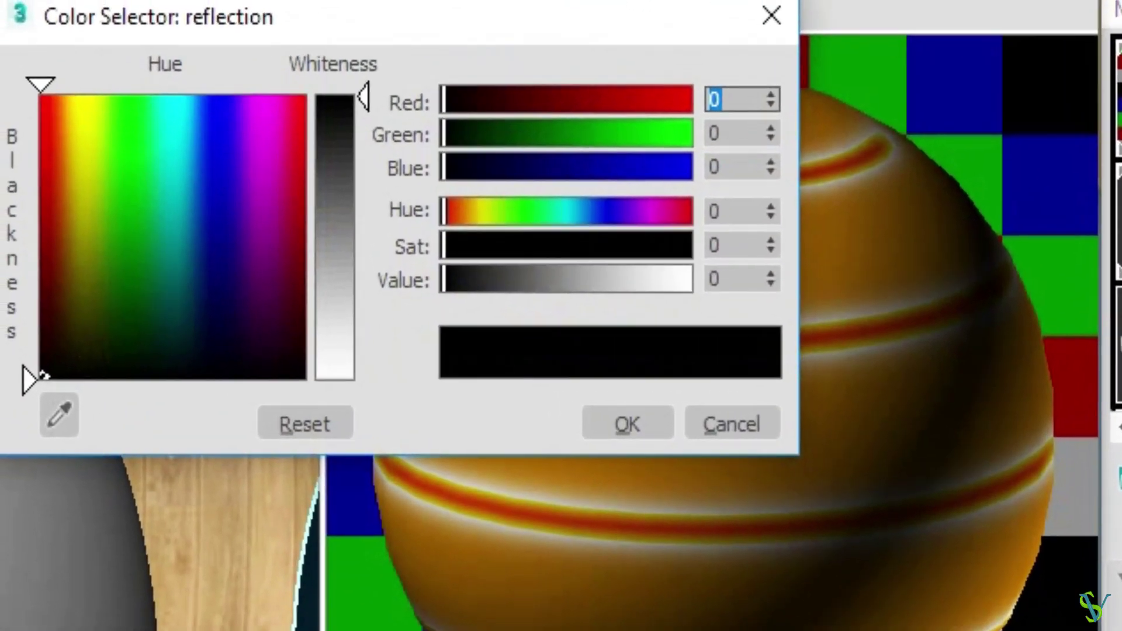
type("93")
key("Tab")
type("93")
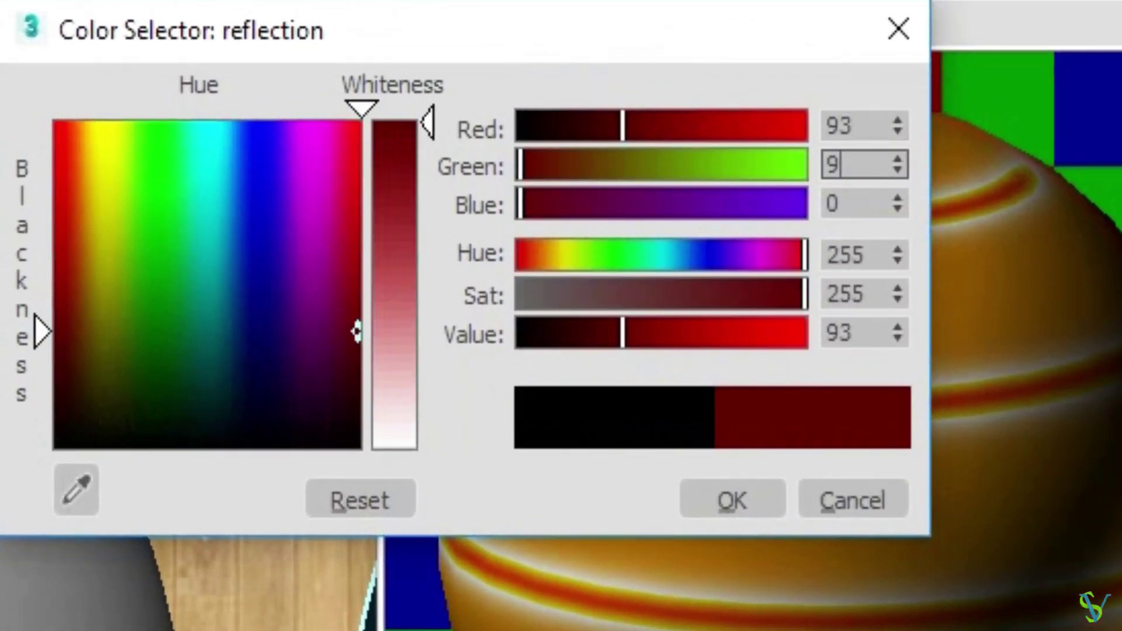
key("Tab")
type("93")
key("Return")
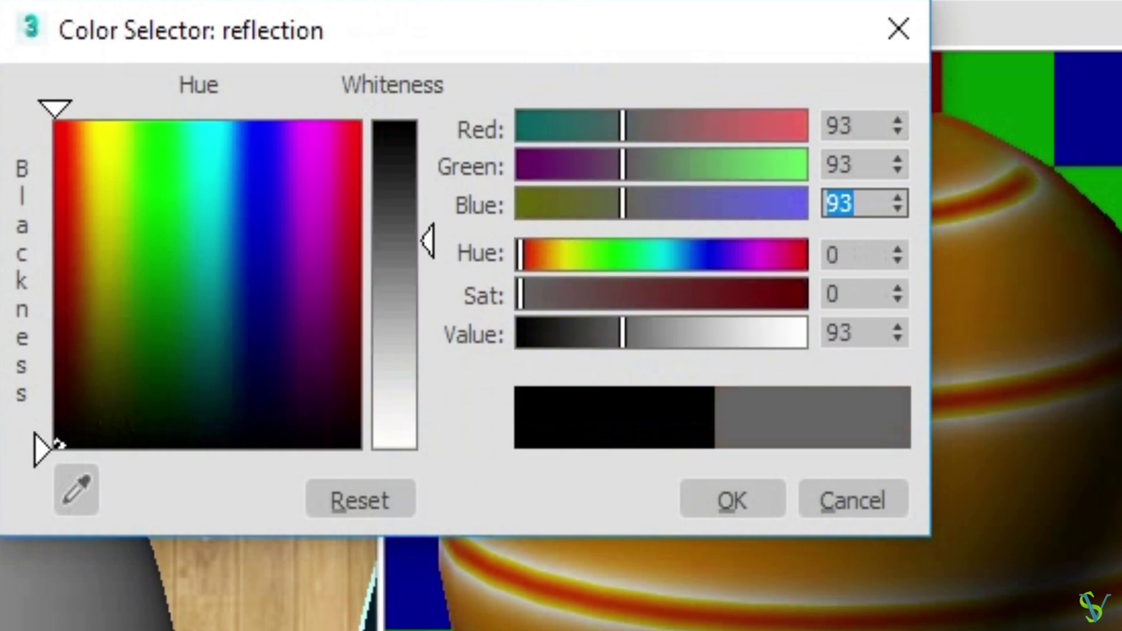
left_click(754, 501)
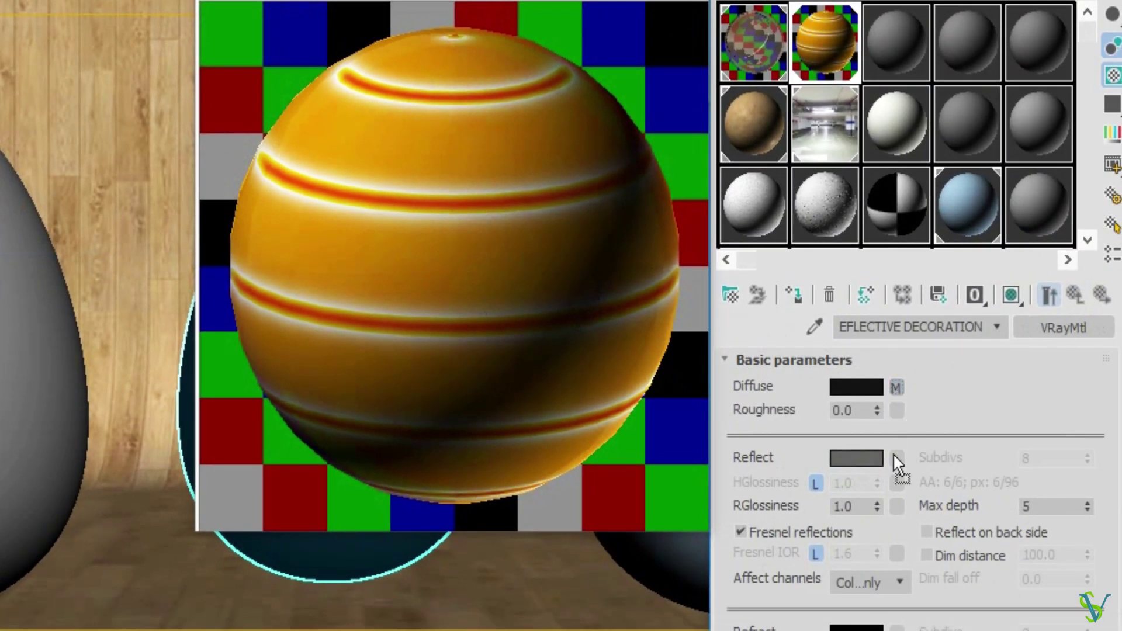
Step: Duplicate the diffuse Gradient Ramp into the reflect slot using the Copy method, and open the reflect map's settings
left_click_drag(893, 454, 893, 455)
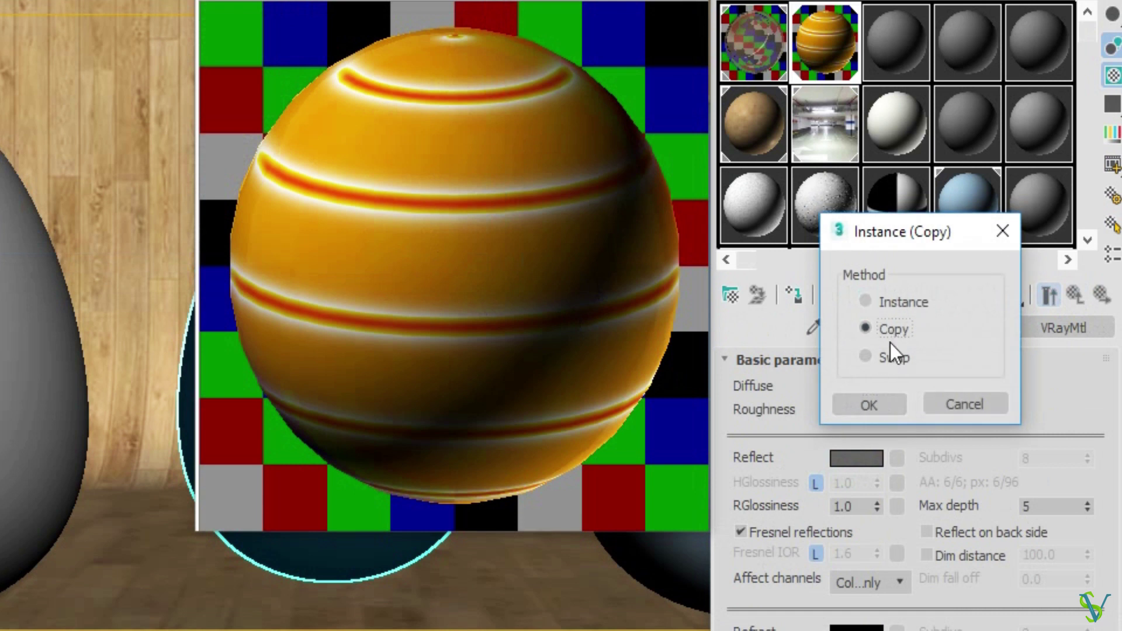
left_click(876, 413)
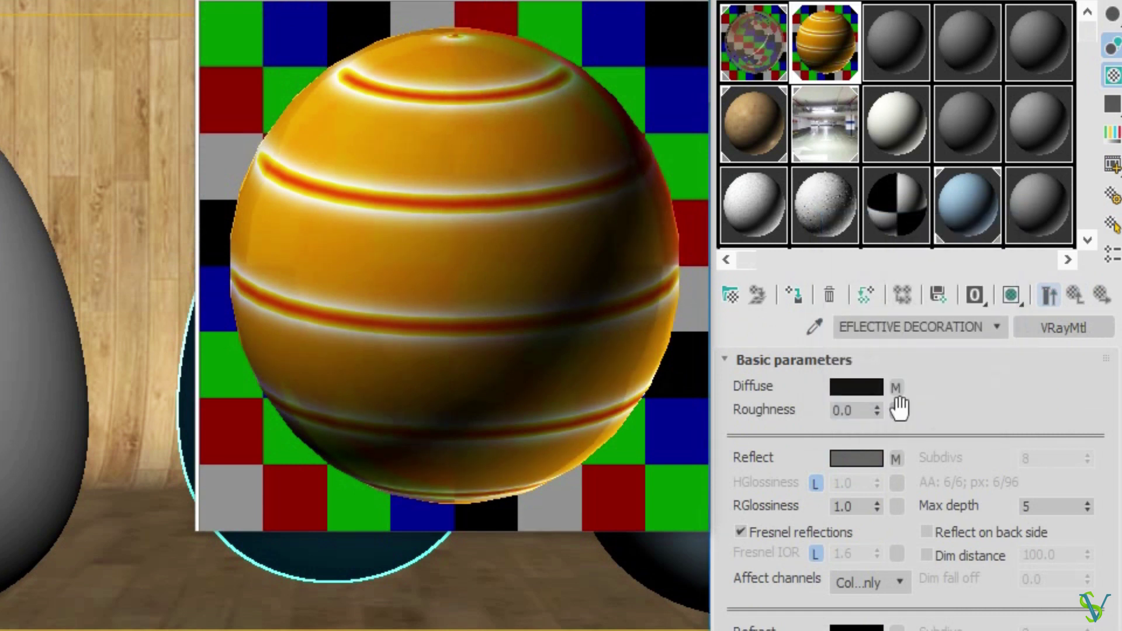
left_click(897, 460)
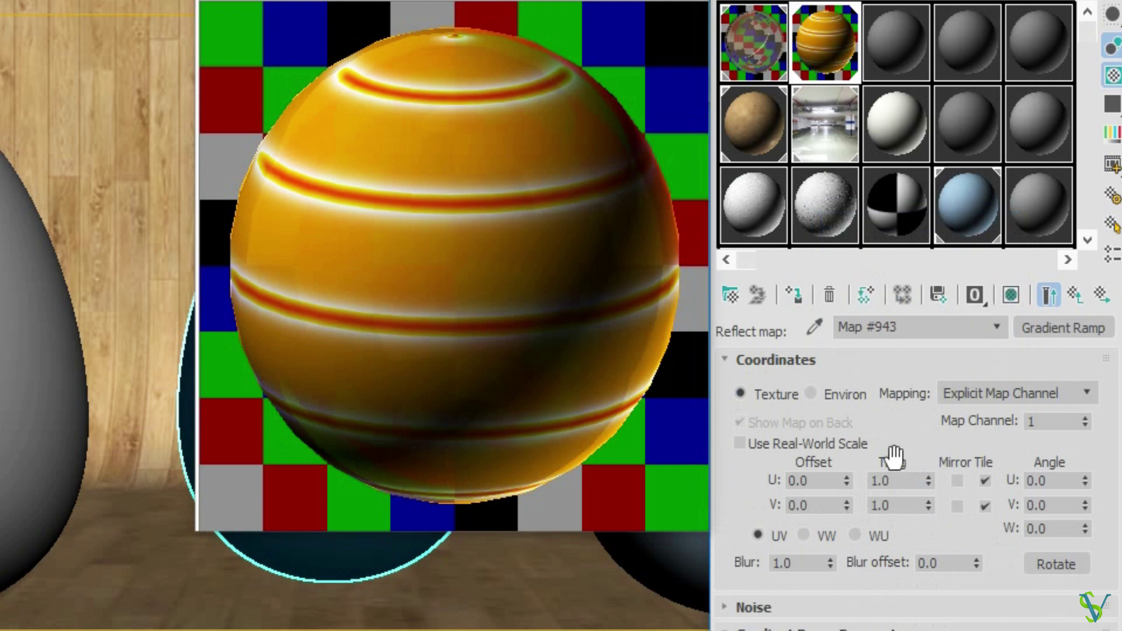
Step: Add a flag at position 12 of the reflect Gradient Ramp and set its colour to Red 23, Green 23, Blue 23
left_click_drag(935, 534, 927, 385)
left_click(784, 581)
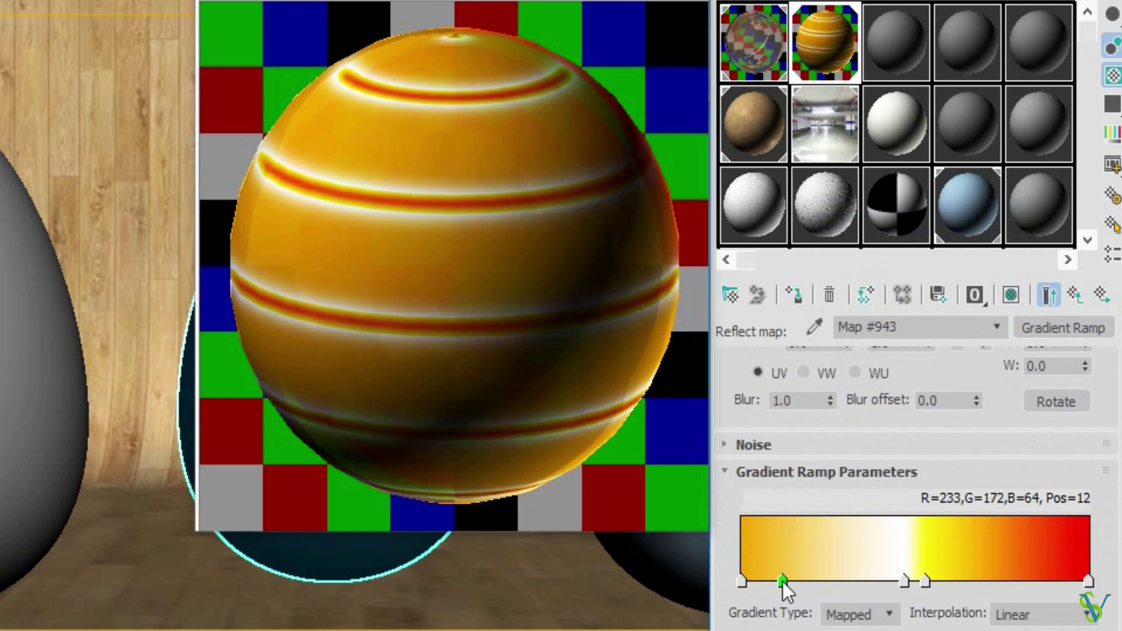
double_click(783, 582)
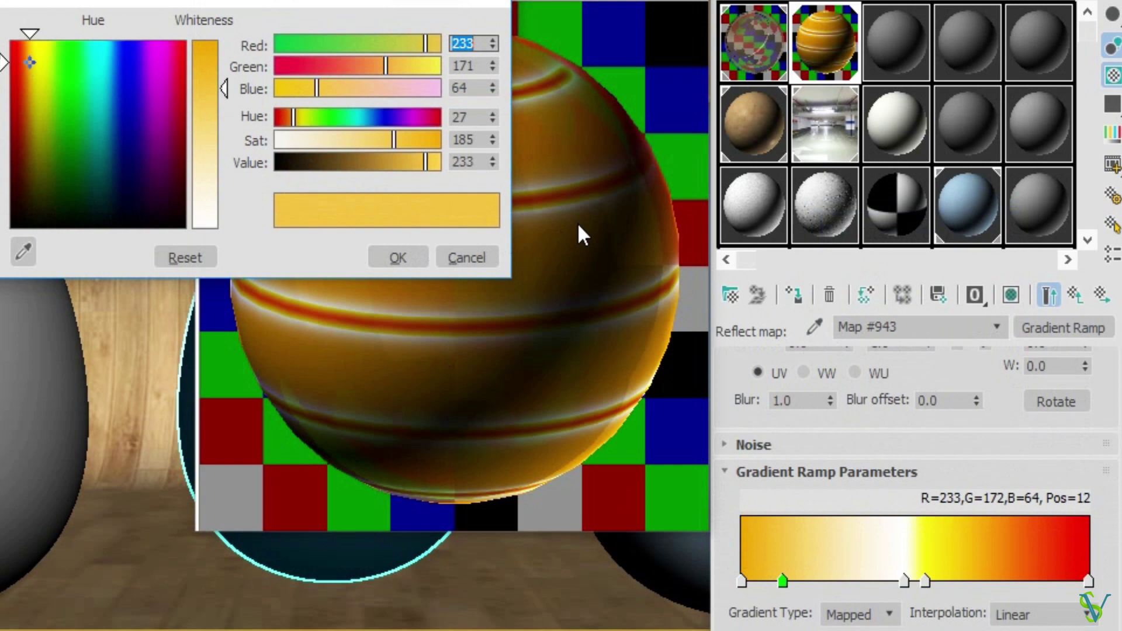
type("23")
key("Tab")
type("23")
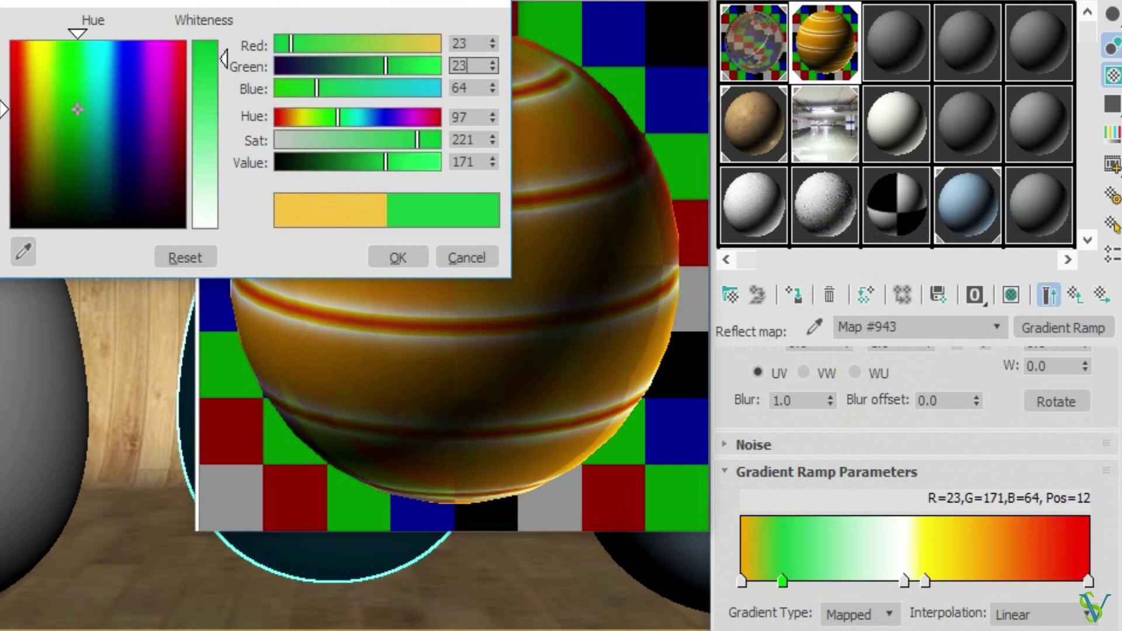
key("Tab")
type("23")
key("Return")
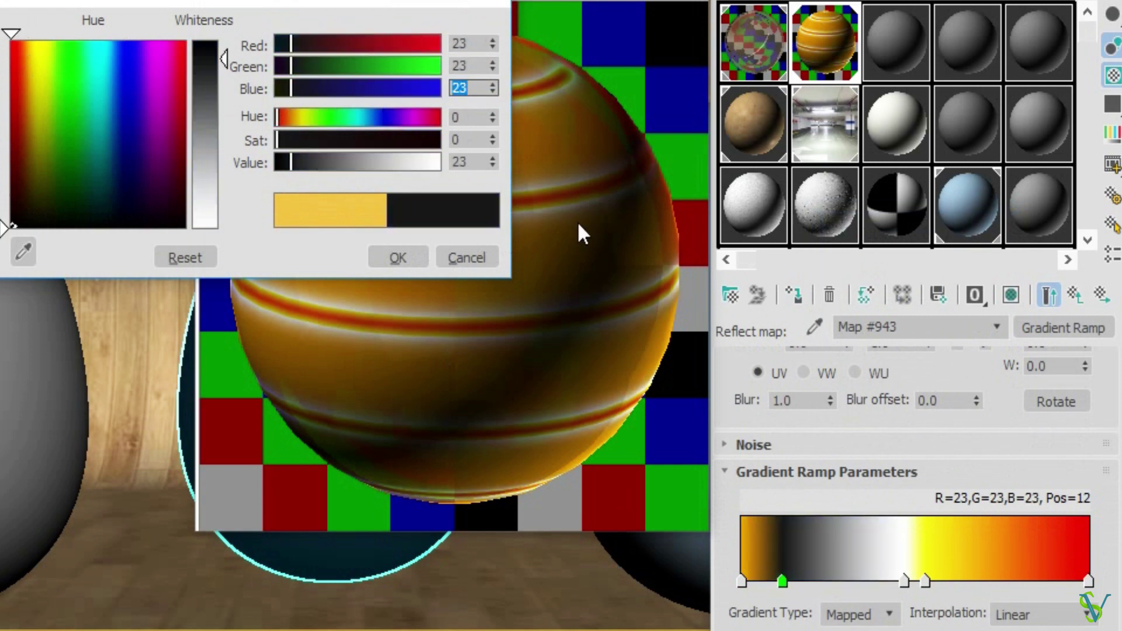
left_click(390, 257)
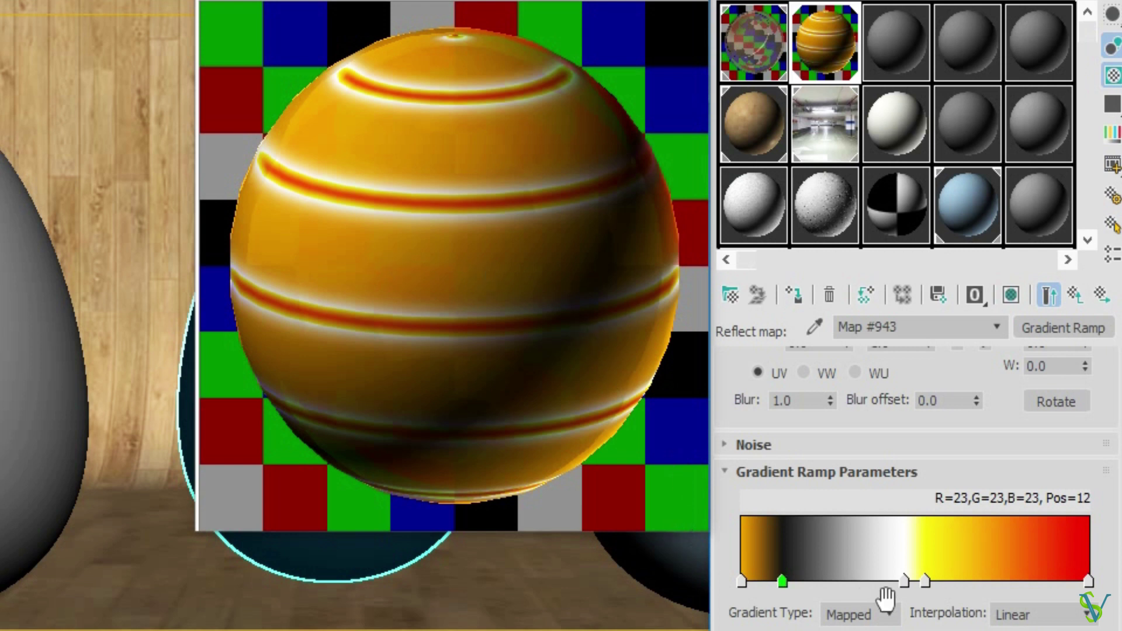
Step: Add a gradient flag at position 30 and set its colour to Red 0, Green 171, Blue 235
left_click(847, 581)
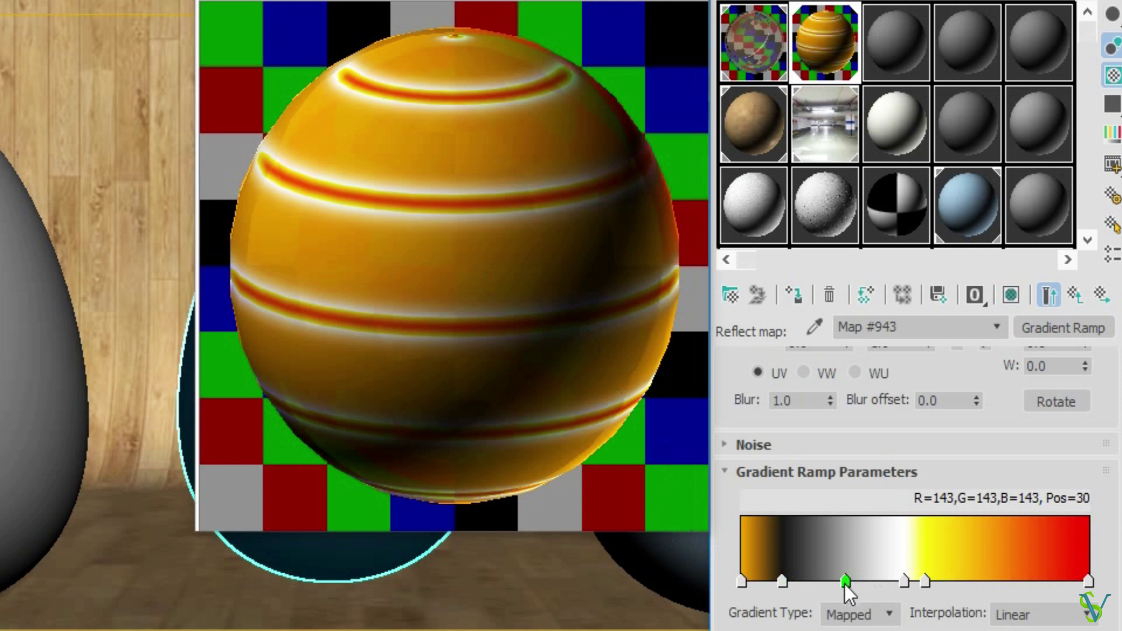
double_click(845, 582)
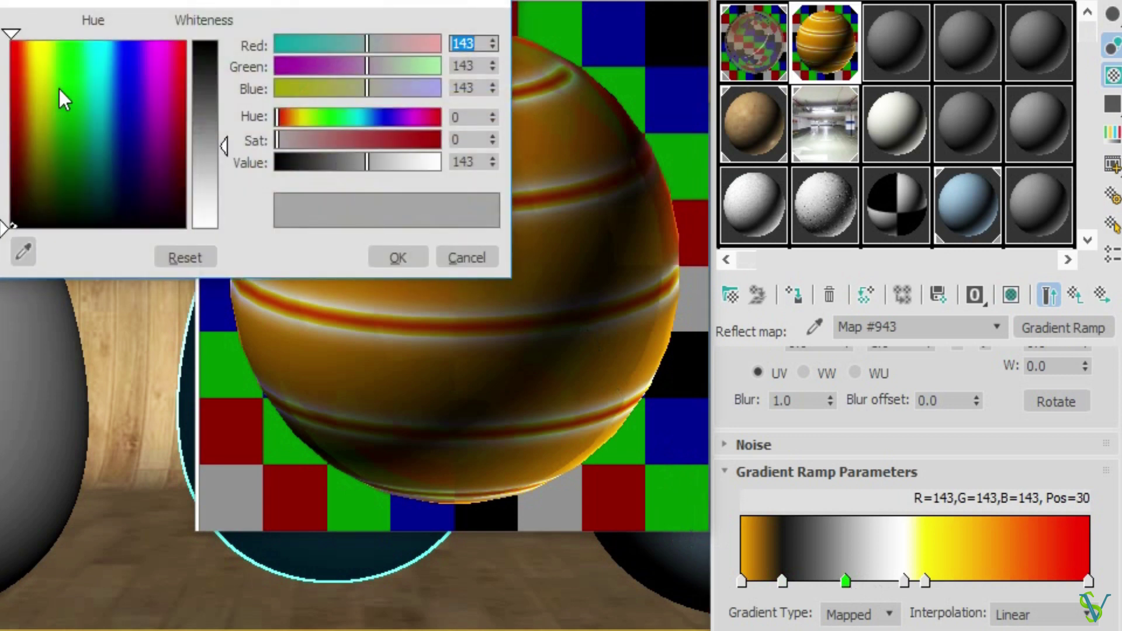
type("0")
key("Tab")
type("171")
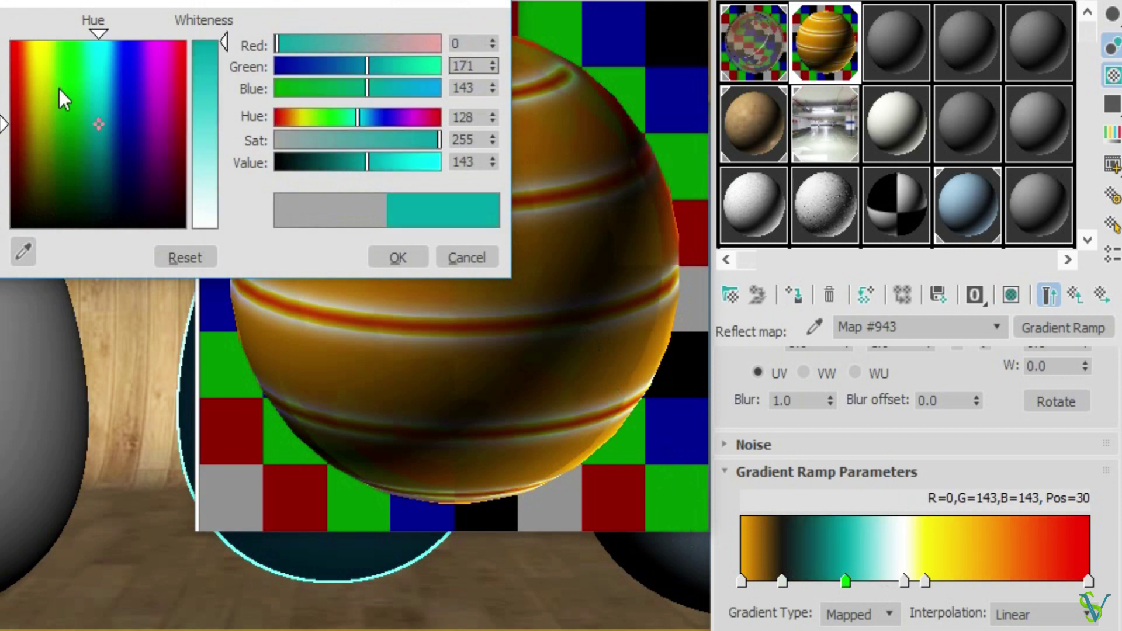
key("Tab")
type("235")
key("Return")
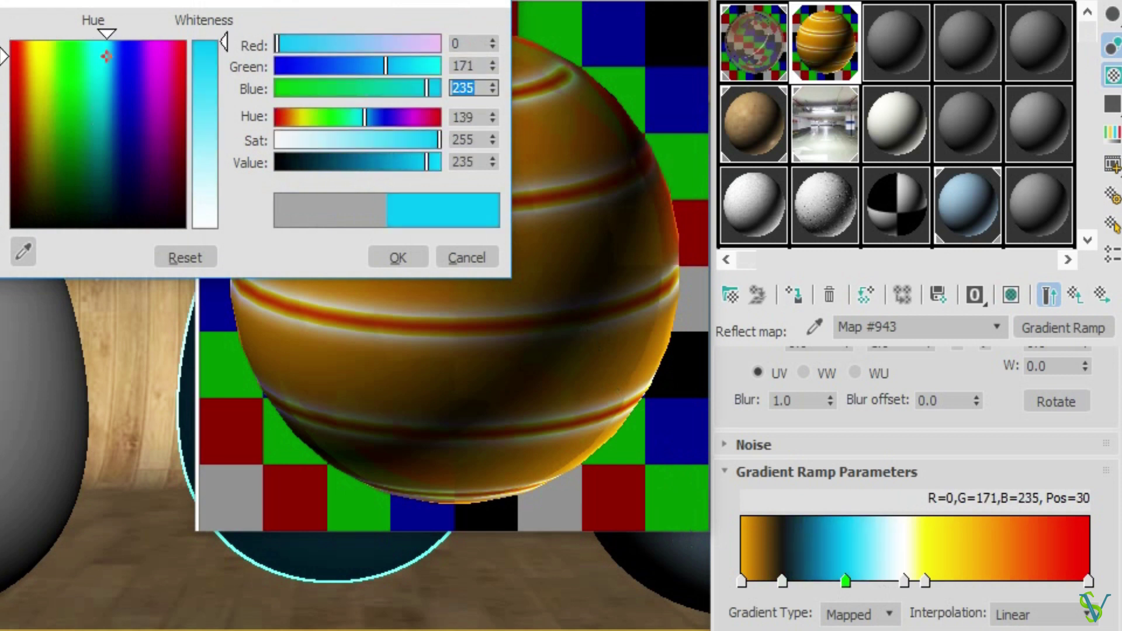
left_click(387, 259)
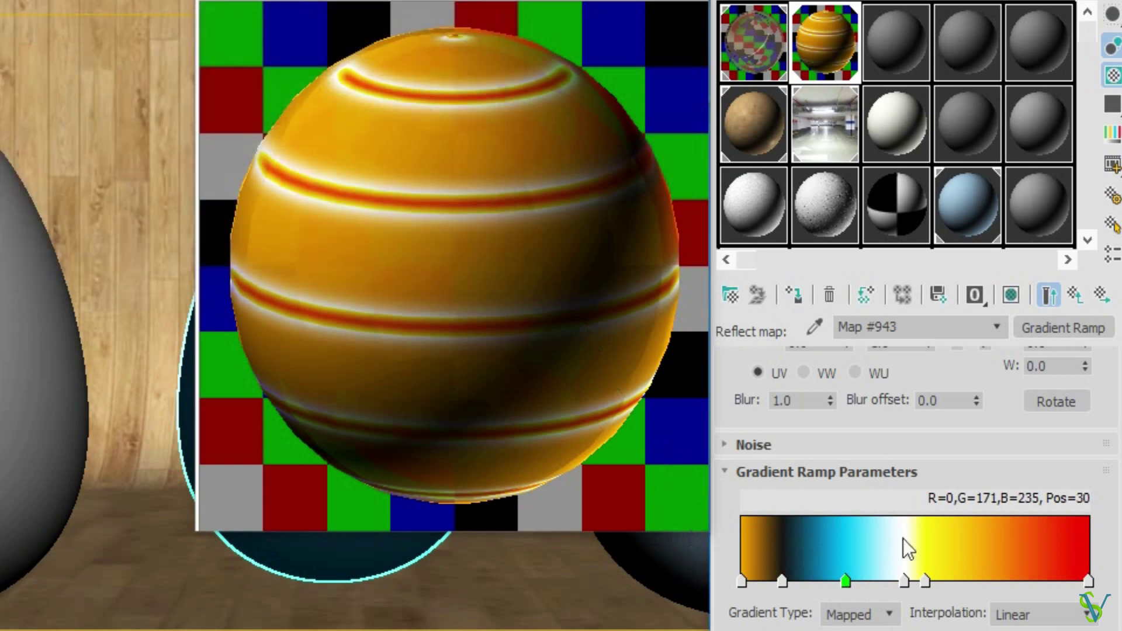
Step: Add a gradient flag at position 73 and set its colour to Red 42, Green 222, Blue 7
left_click(991, 581)
left_click_drag(991, 581, 1001, 587)
double_click(998, 583)
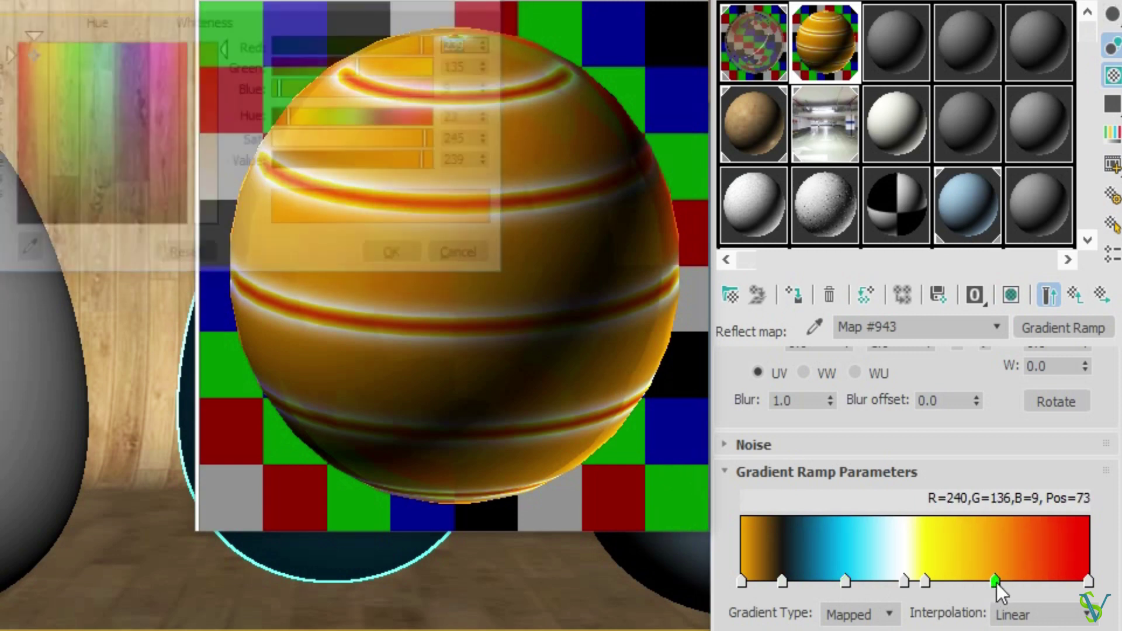
type("42")
key("Tab")
type("222")
key("Tab")
type("7")
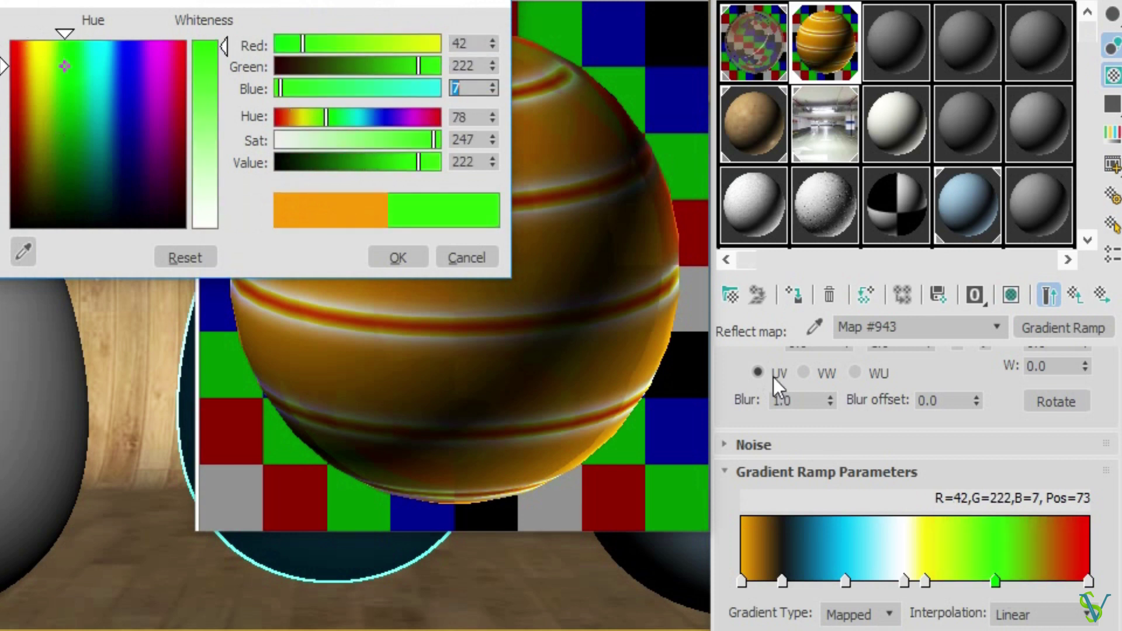
left_click(413, 261)
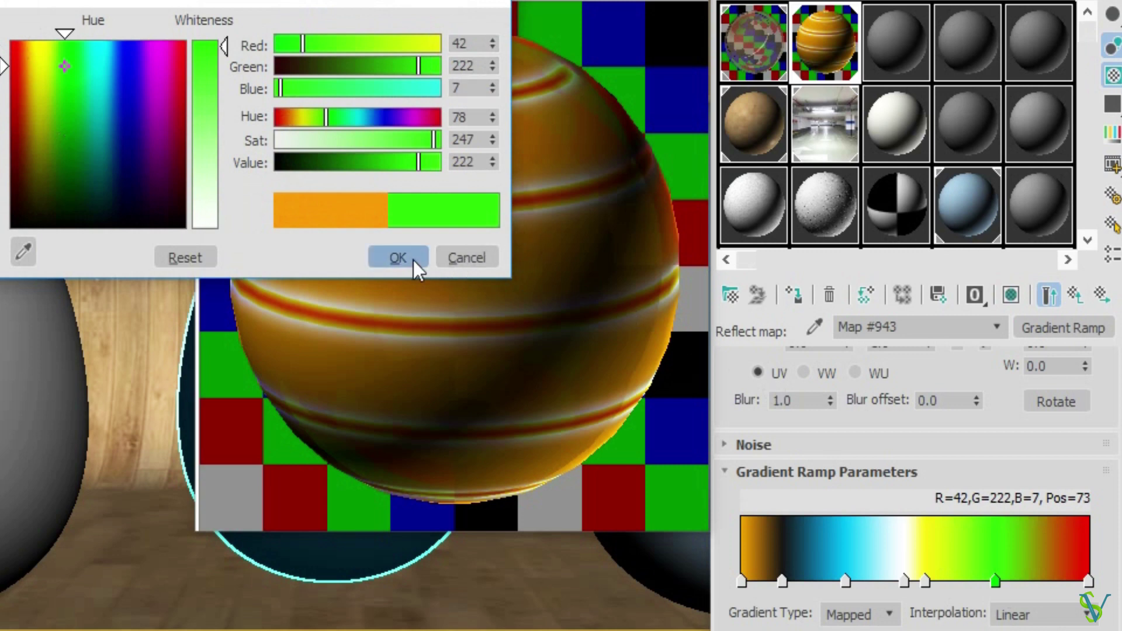
Step: Open the reflect gradient's source map and replace its bitmap with REFLECT_ALPHA.PSD from the ALPHA folder, using collapsed layers
left_click_drag(741, 630, 741, 500)
left_click(956, 508)
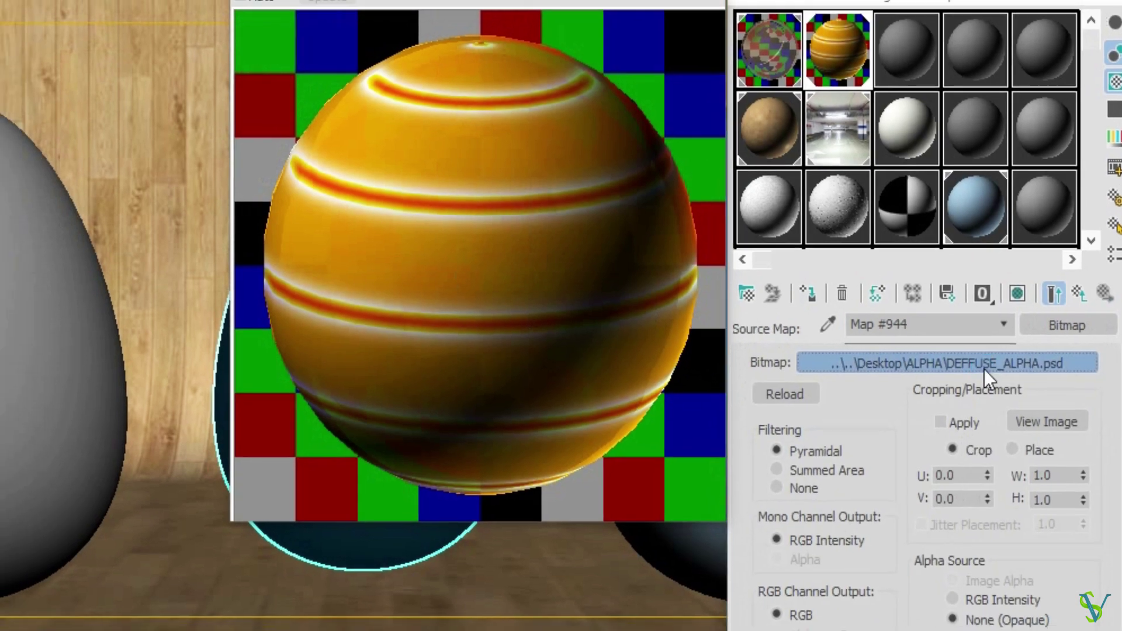
left_click(985, 370)
left_click(169, 147)
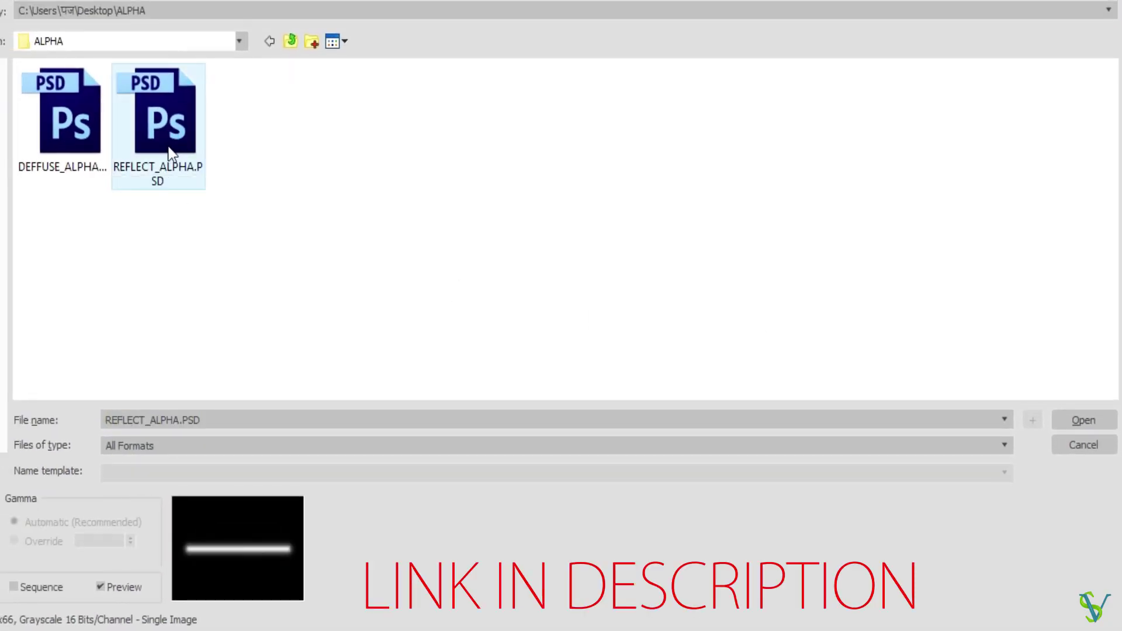
left_click(1075, 420)
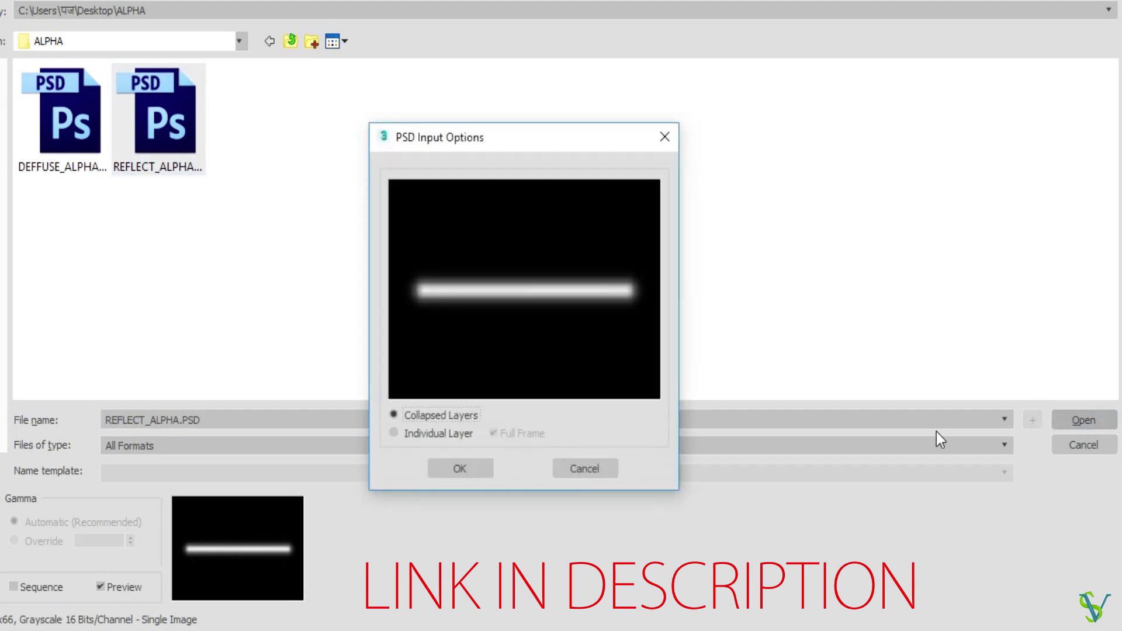
left_click(454, 471)
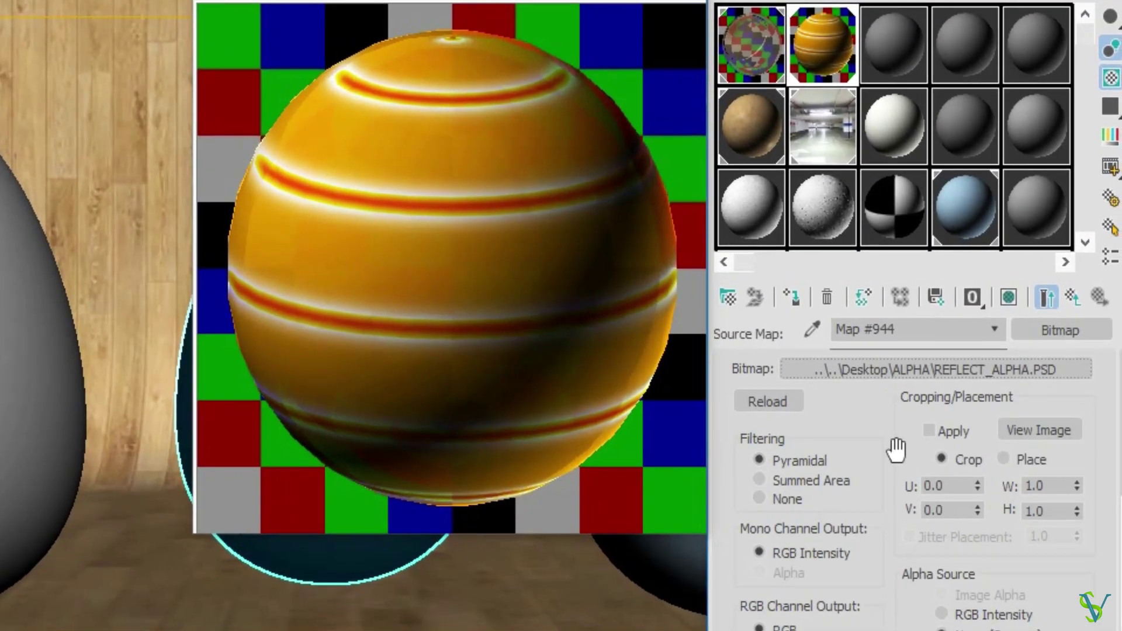
Step: Set the source bitmap's U tiling to 1.2 and V tiling to 3
left_click_drag(896, 450, 887, 630)
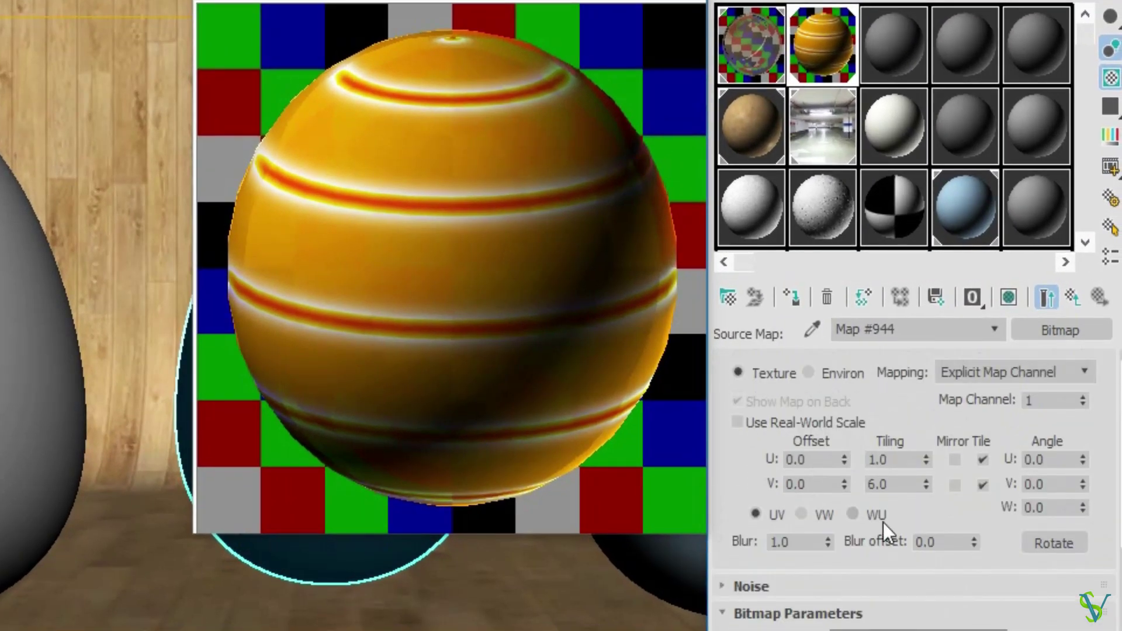
left_click_drag(892, 460, 878, 460)
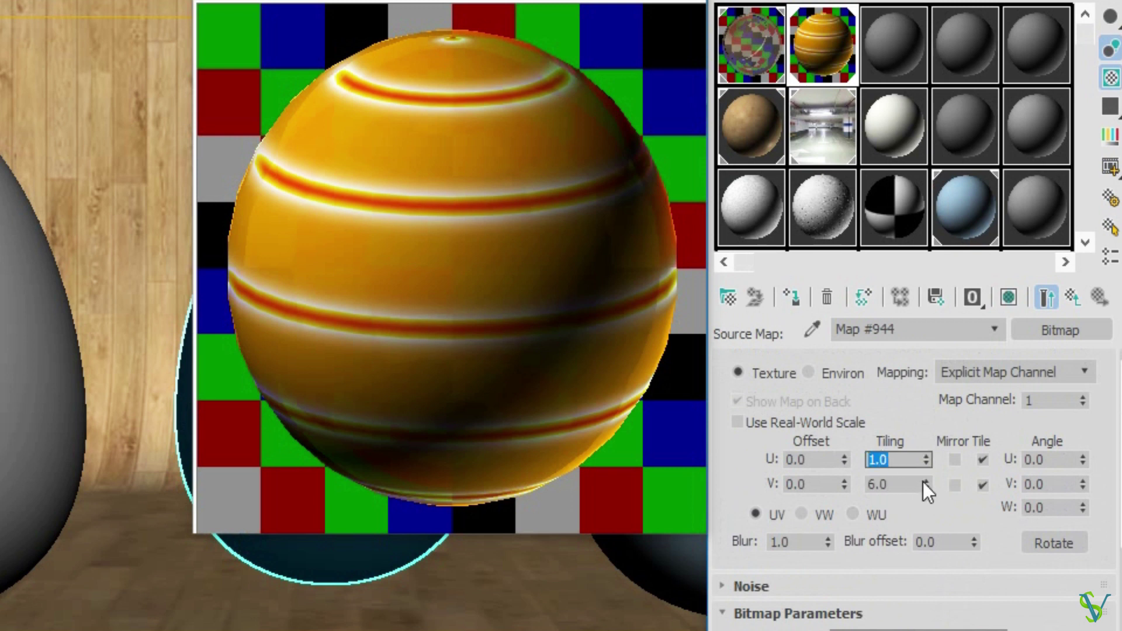
type("1.5")
key("Tab")
type("3")
key("Return")
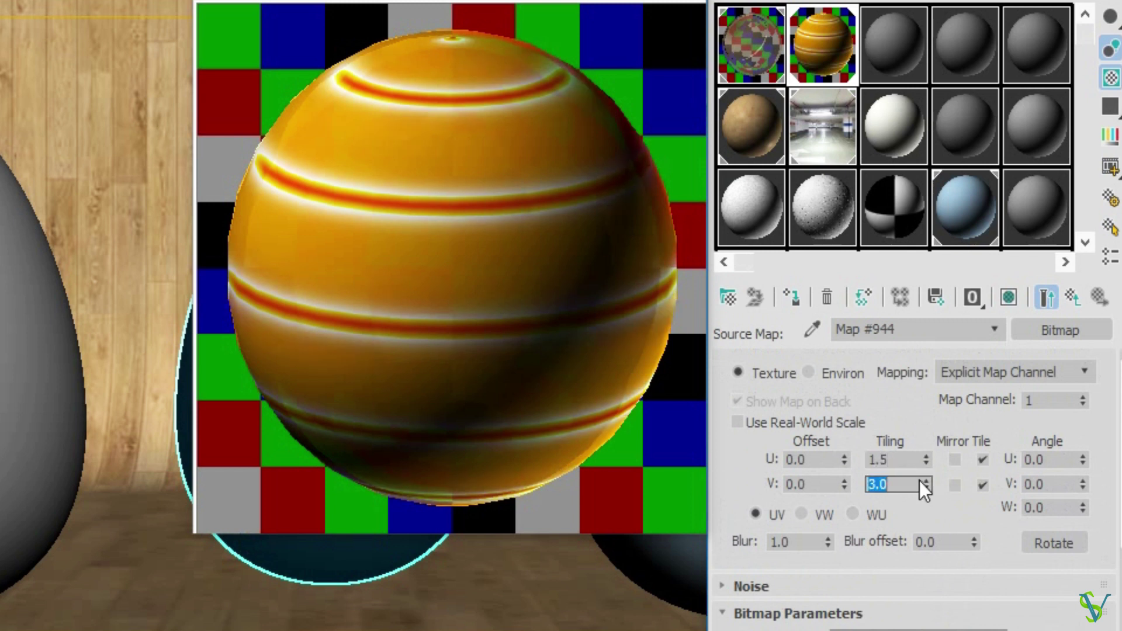
left_click(899, 460)
key("BackSpace")
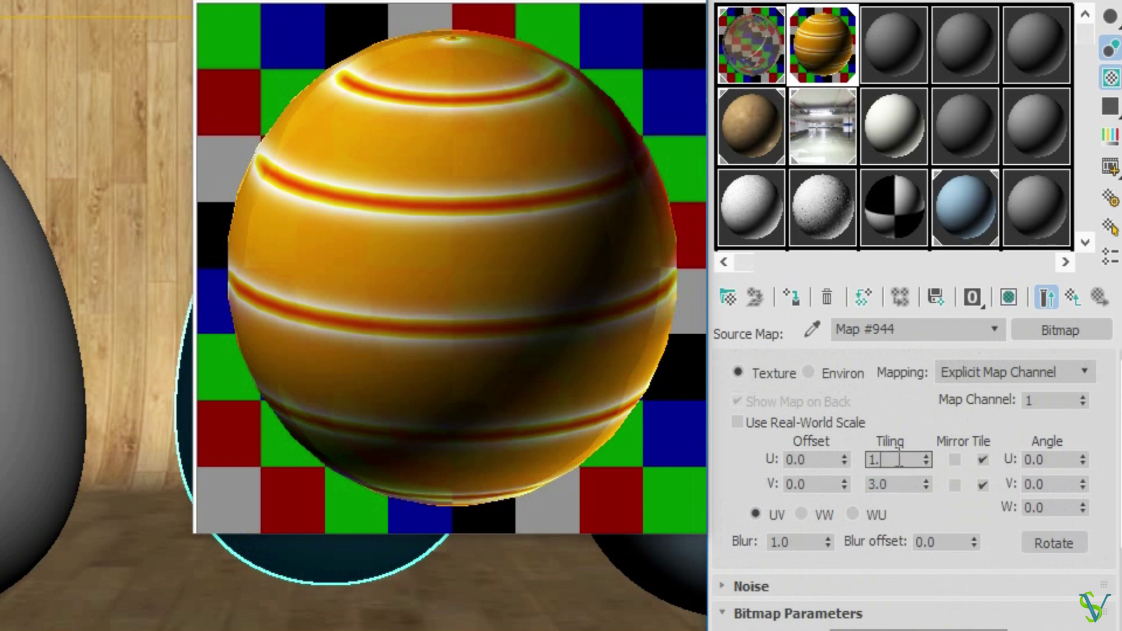
type("2")
key("Return")
left_click_drag(899, 554, 895, 478)
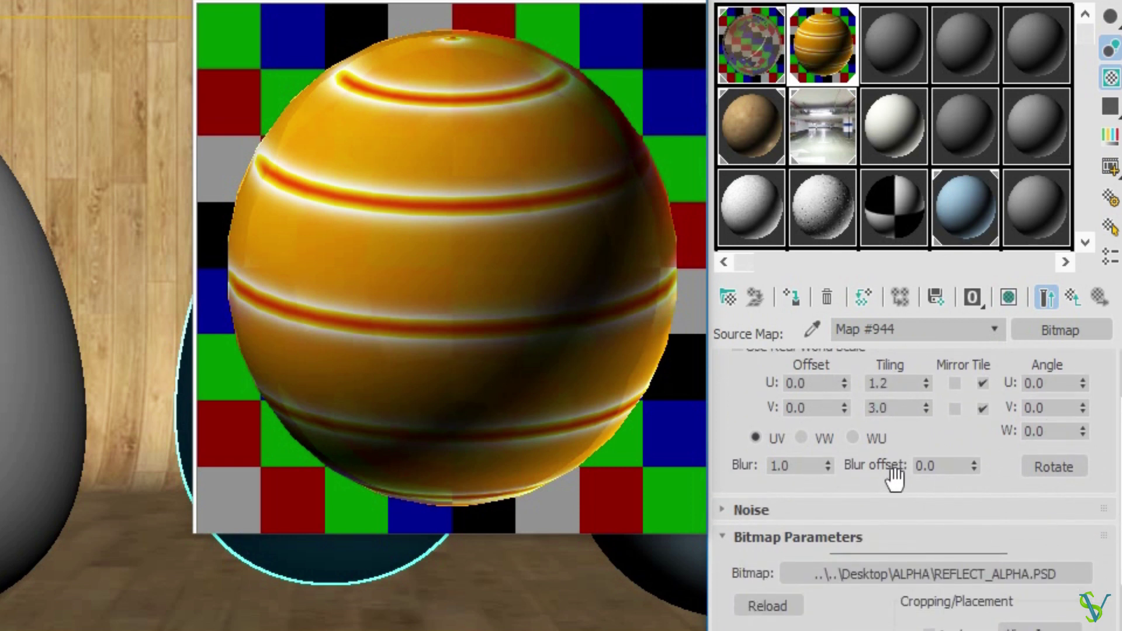
Step: Return to the base material, set the reflection max depth to 10, and disable Fresnel reflections
left_click(1070, 300)
left_click(1069, 302)
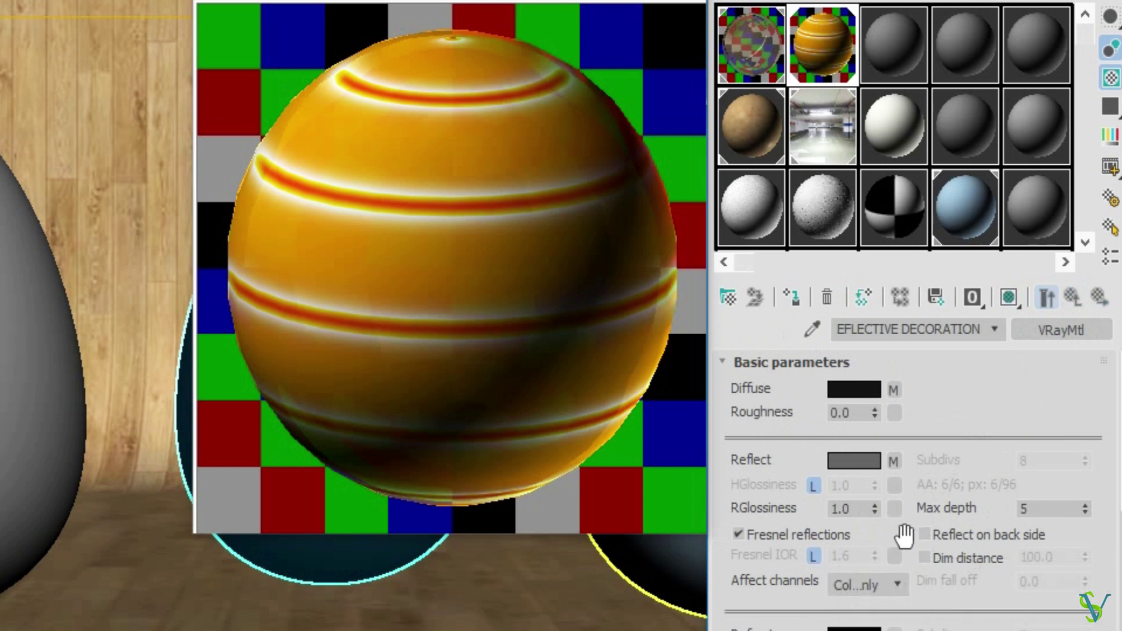
left_click_drag(1040, 514, 1012, 508)
type("10")
key("Return")
left_click(787, 535)
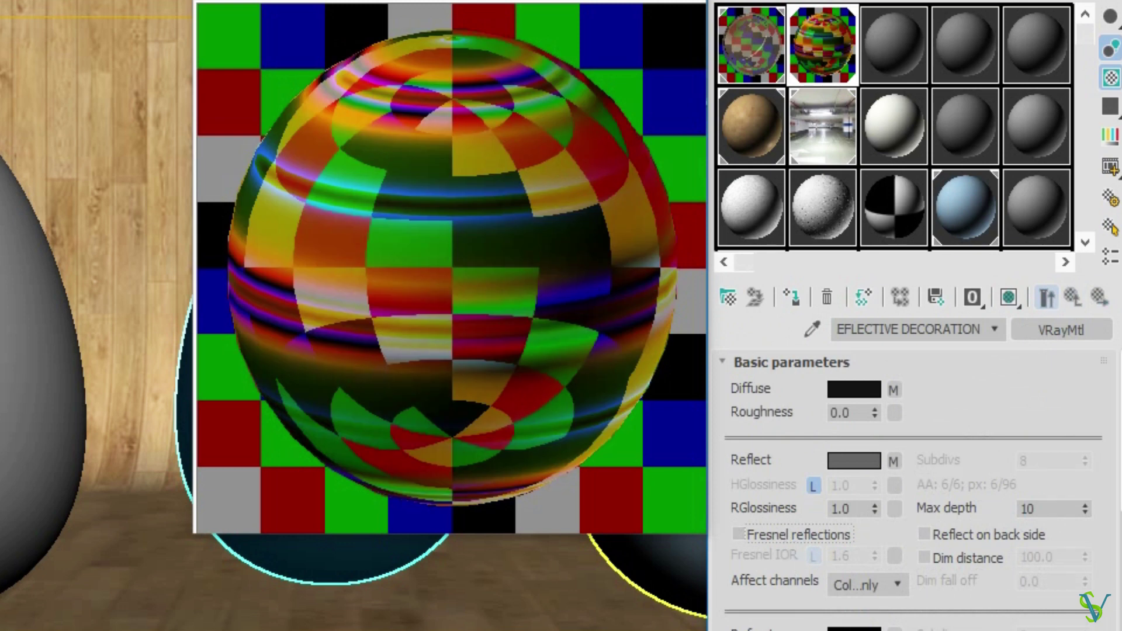
Step: Change the material's BRDF type to Blinn
left_click_drag(787, 630, 783, 370)
left_click_drag(782, 572, 782, 369)
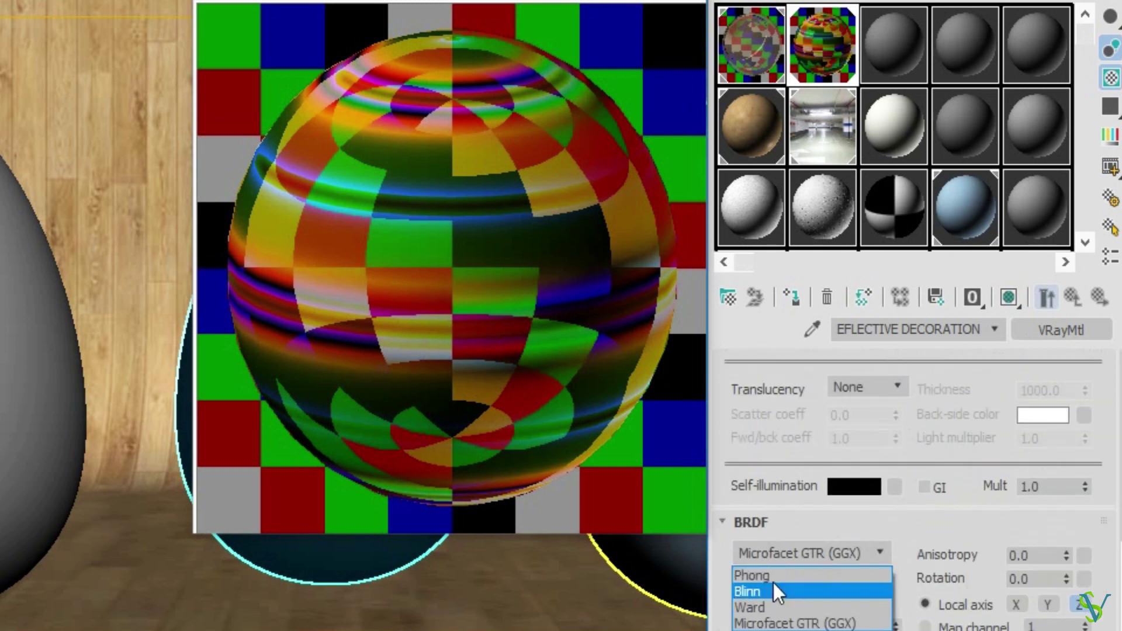
left_click(771, 589)
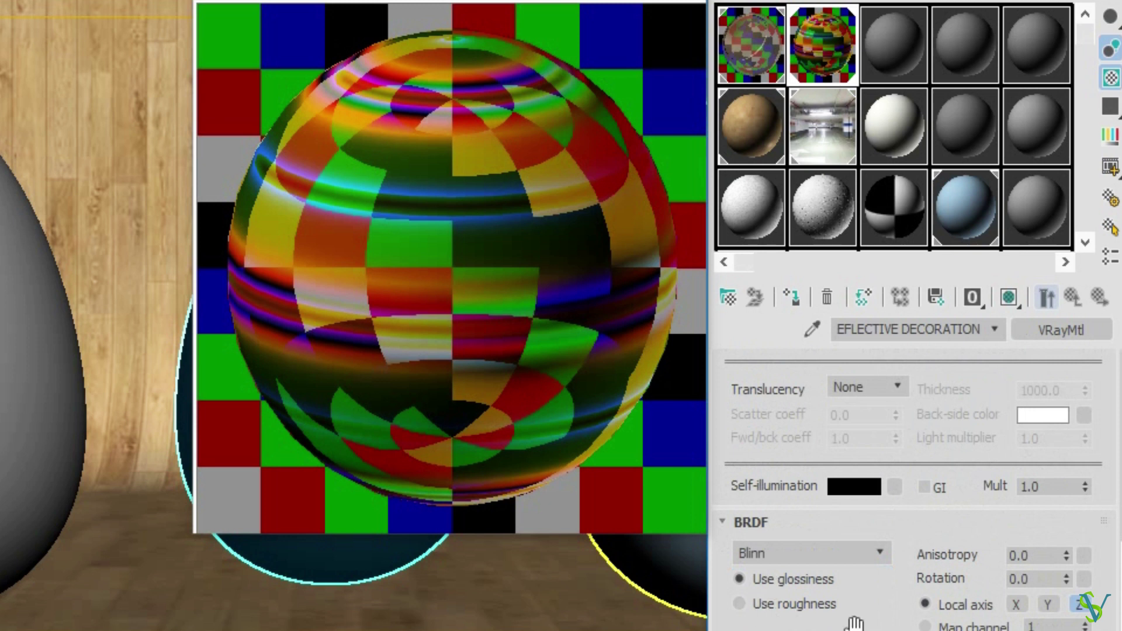
Step: Set the material's cutoff to 0.01 and disable Fog system units scaling and Glossy Fresnel
scroll(915, 491, "down", 3)
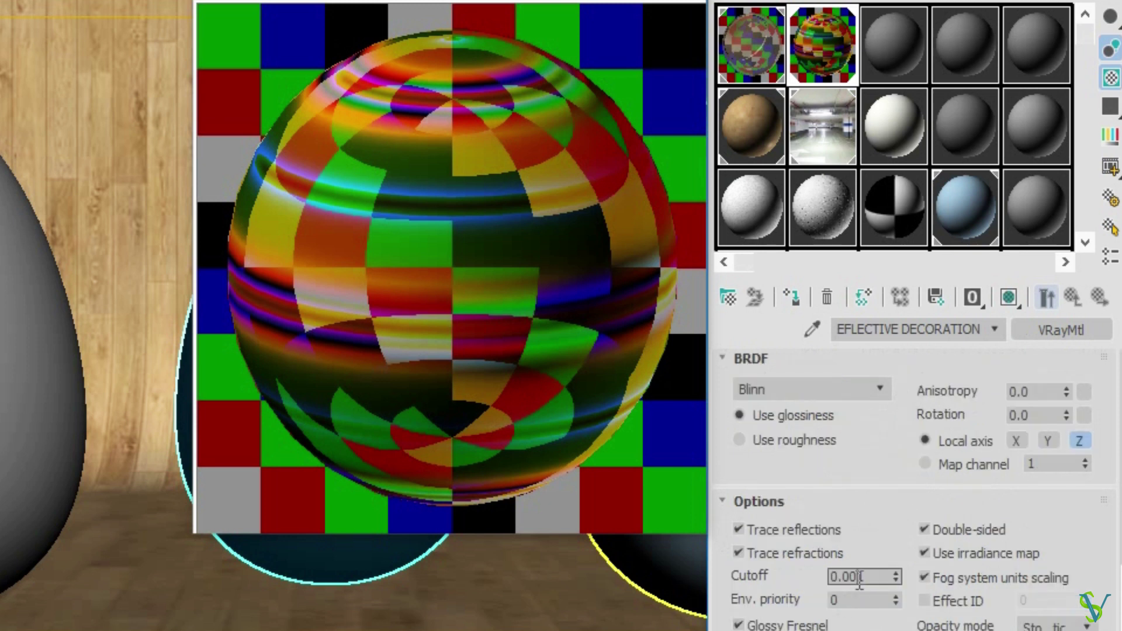
key("BackSpace")
key("Return")
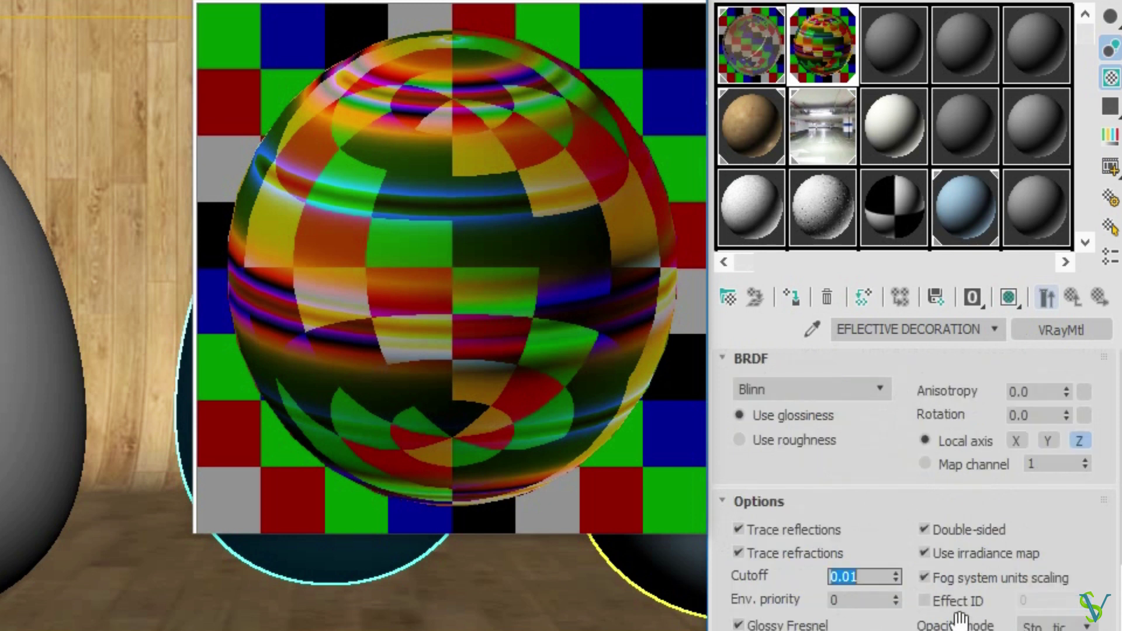
left_click(937, 580)
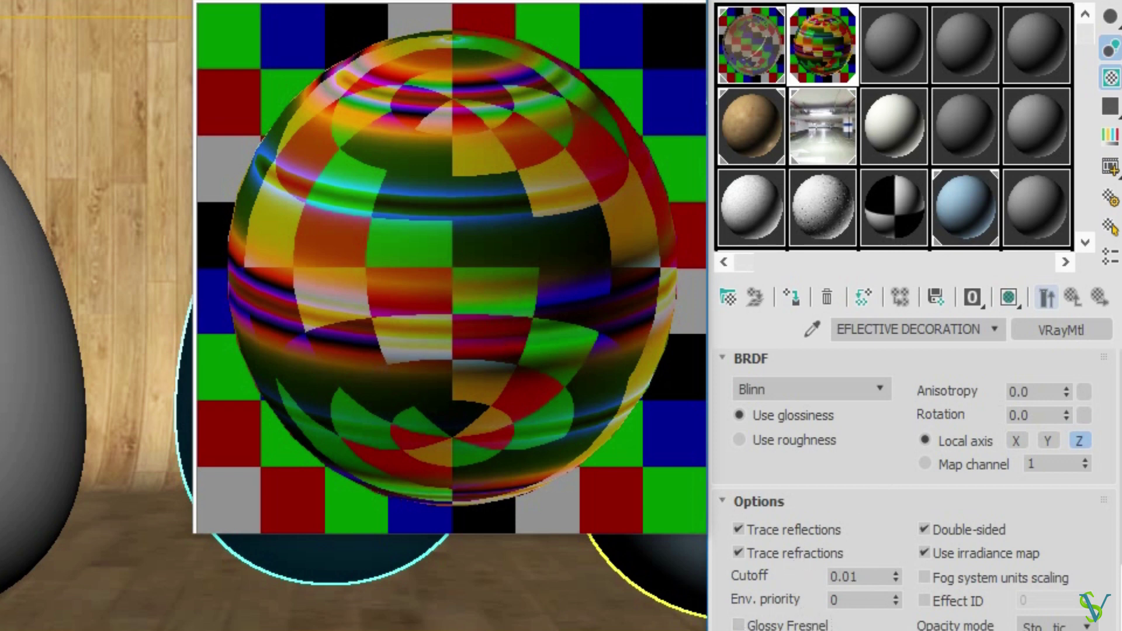
Step: Close the enlarged material preview, assign the decoration material to the selected egg, and show it shaded in the viewport
left_click(690, 1)
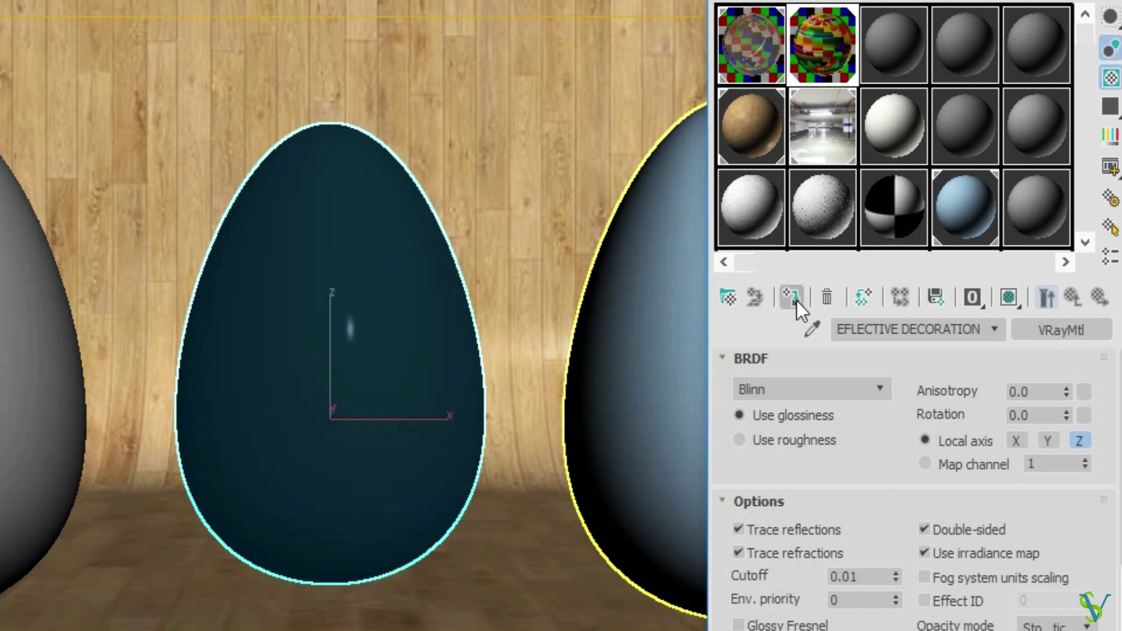
left_click(1010, 298)
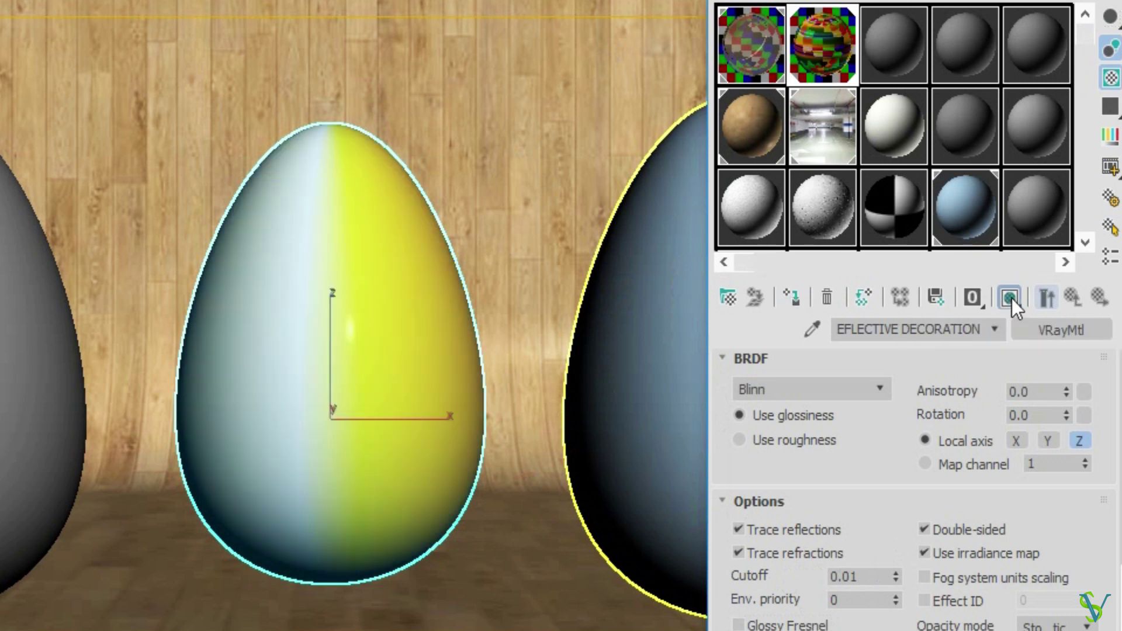
Step: Select the unused third sample slot and rename its V-Ray material as TRANSPERENT METAL
left_click(883, 63)
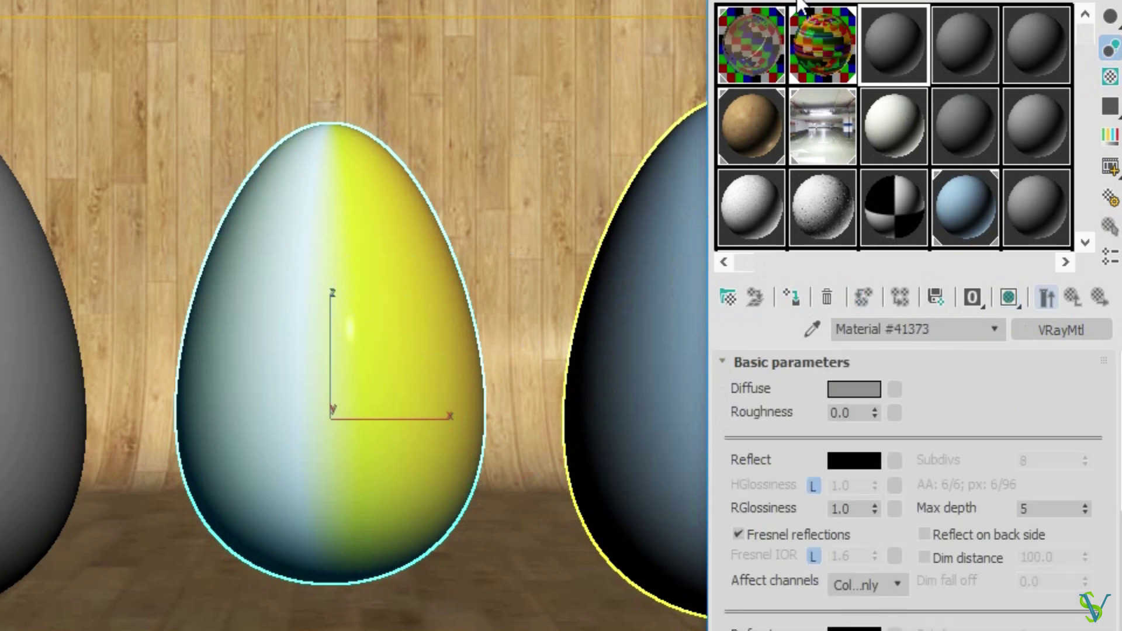
left_click(776, 23)
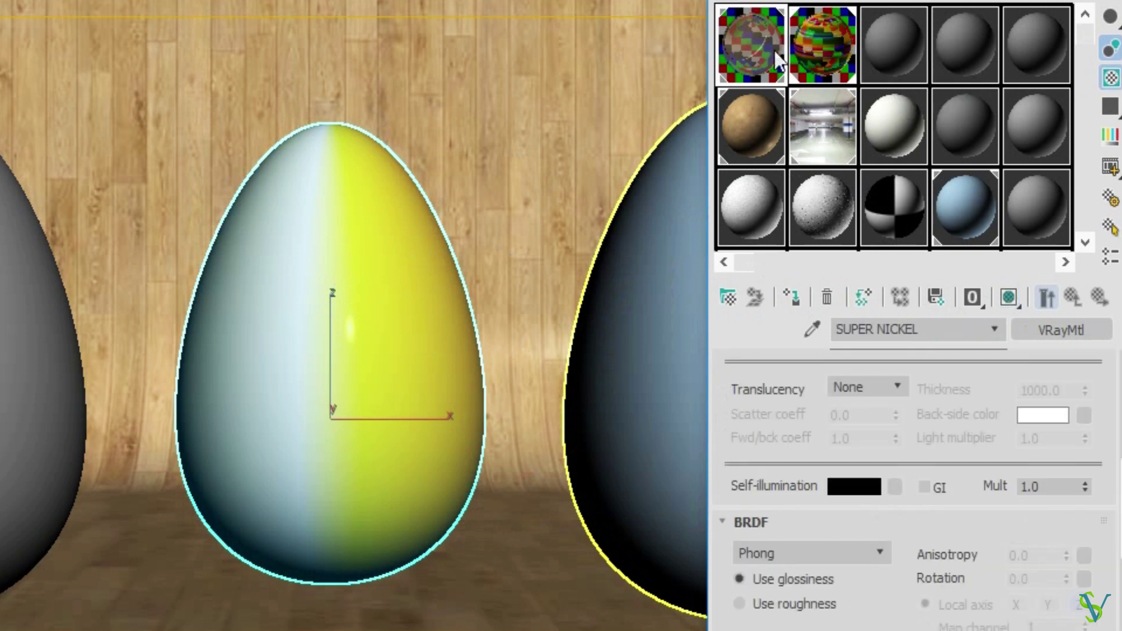
left_click(886, 45)
left_click_drag(941, 330, 833, 331)
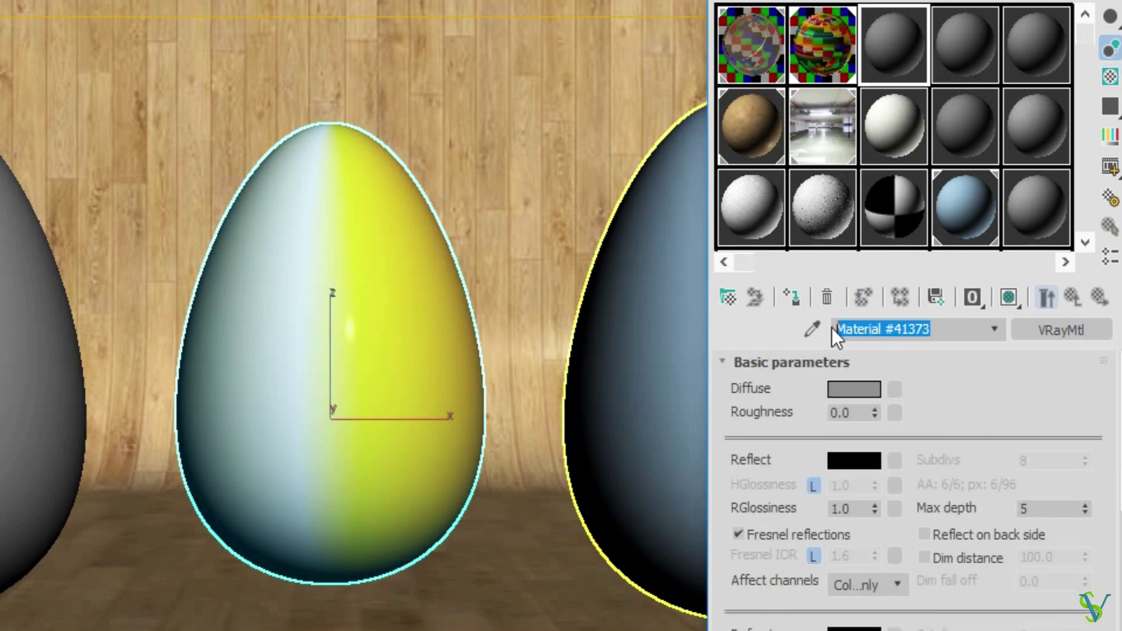
type("T")
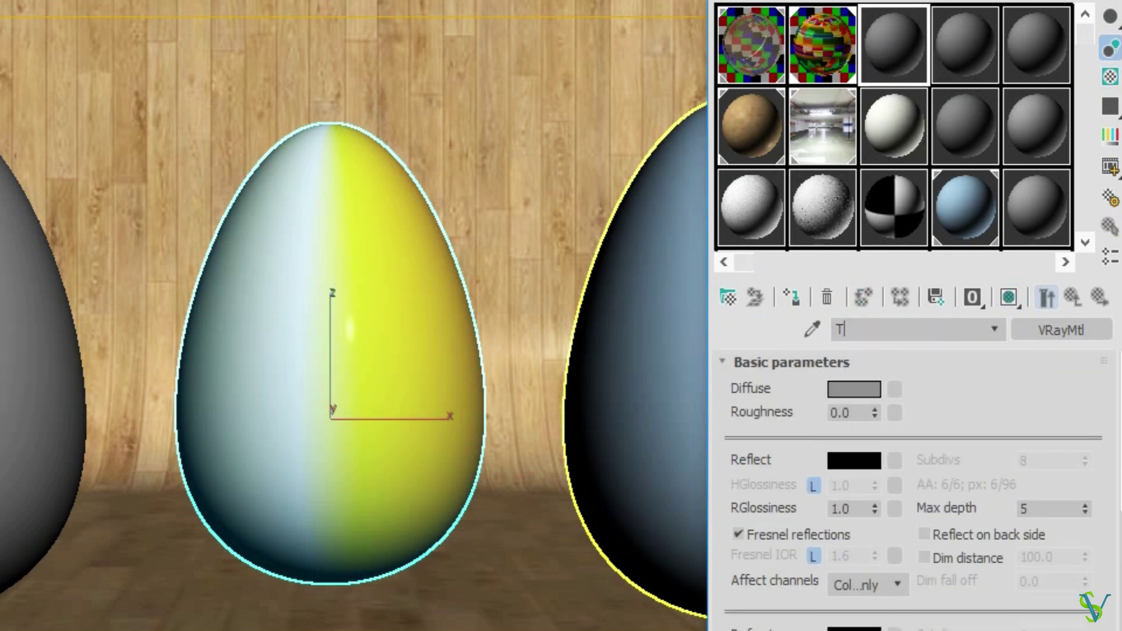
type("RANSPERENT METAL")
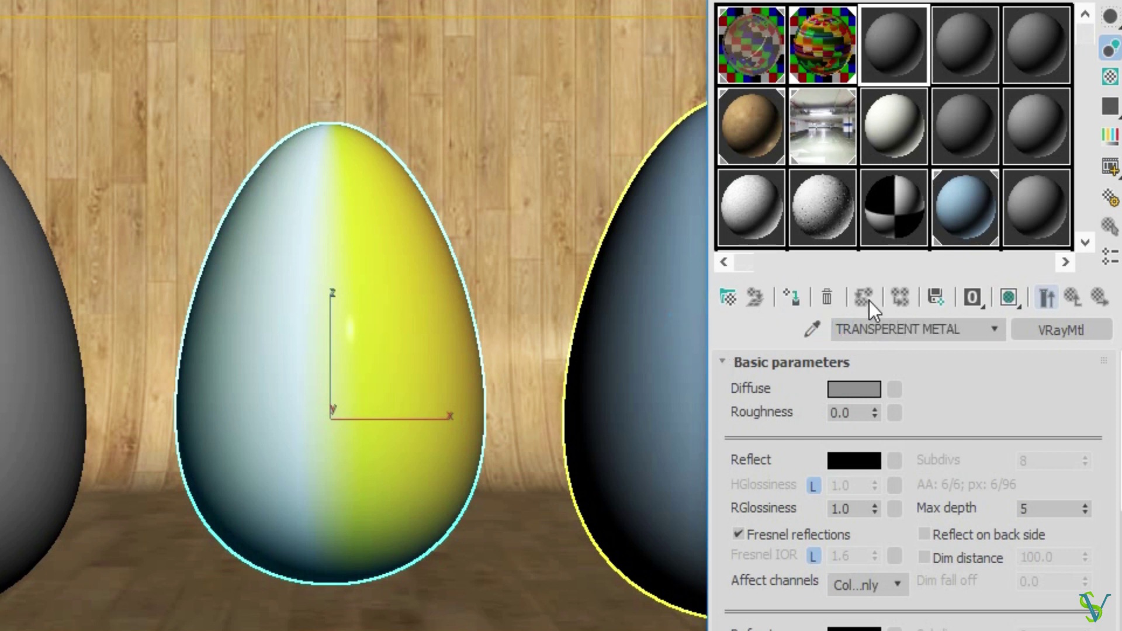
Step: Assign the TRANSPERENT METAL material to the blue egg, enable the checkered sample background and enlarge the material preview
left_click(684, 291)
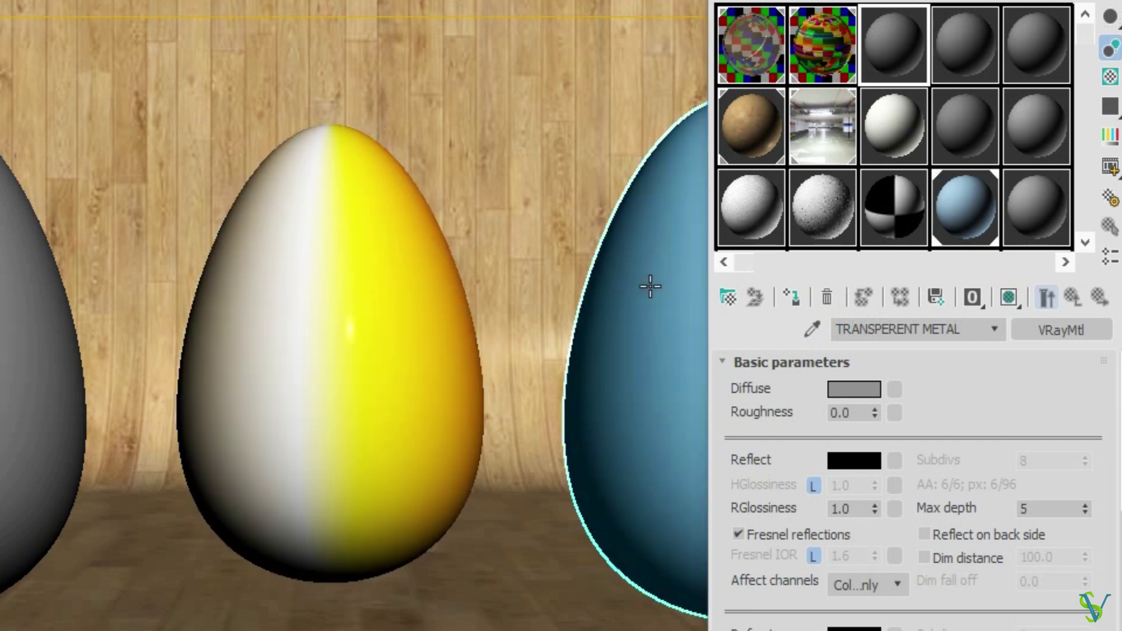
left_click(794, 297)
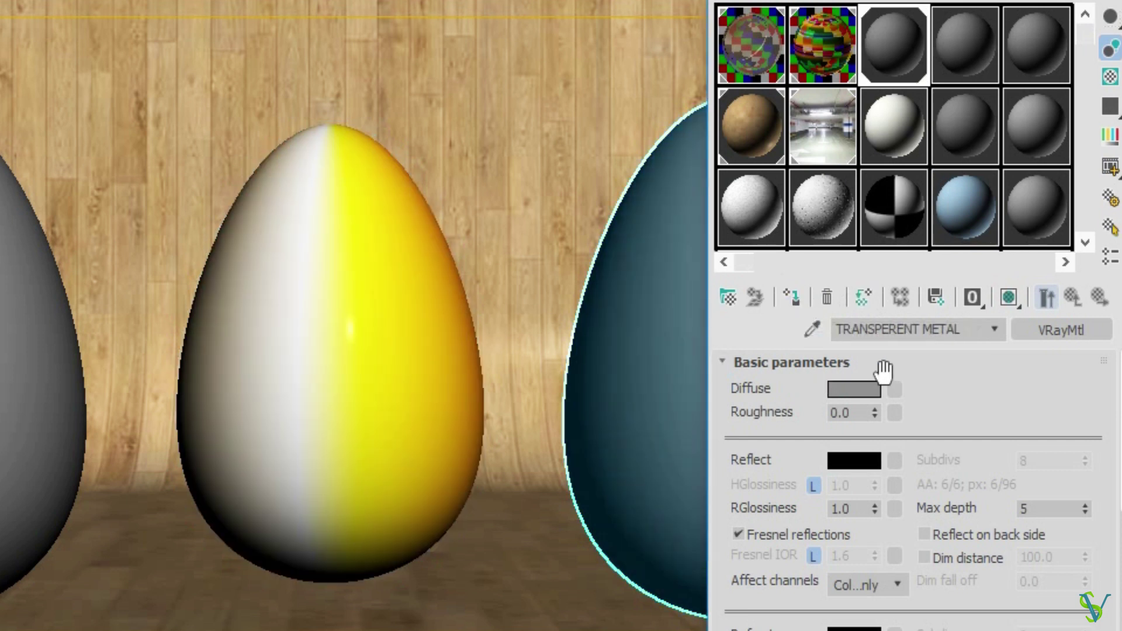
left_click(1111, 76)
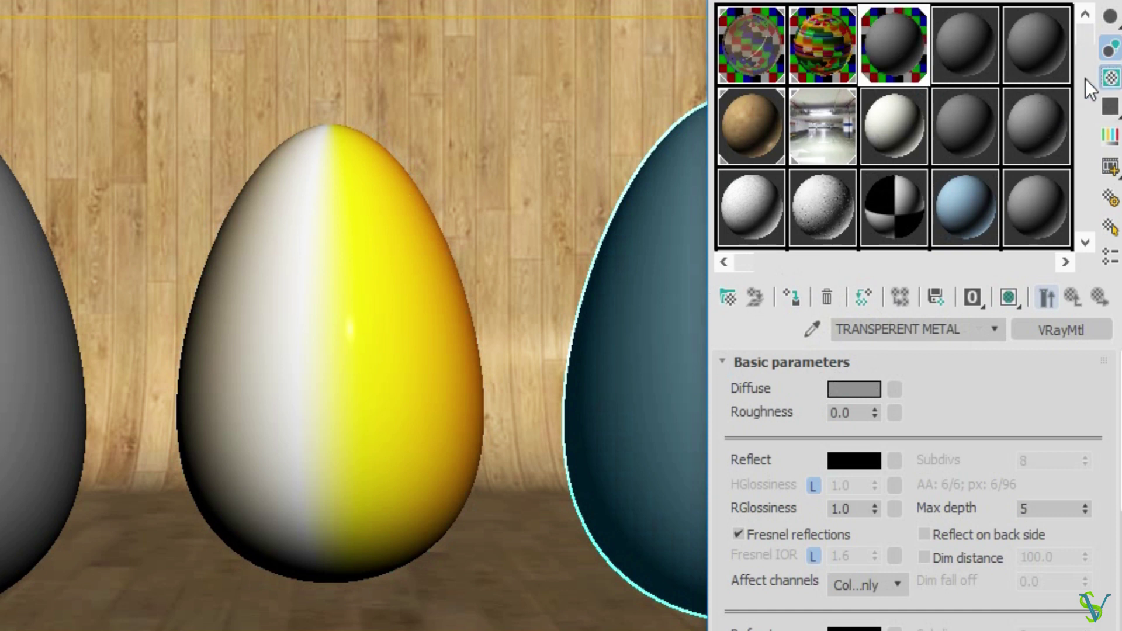
double_click(916, 45)
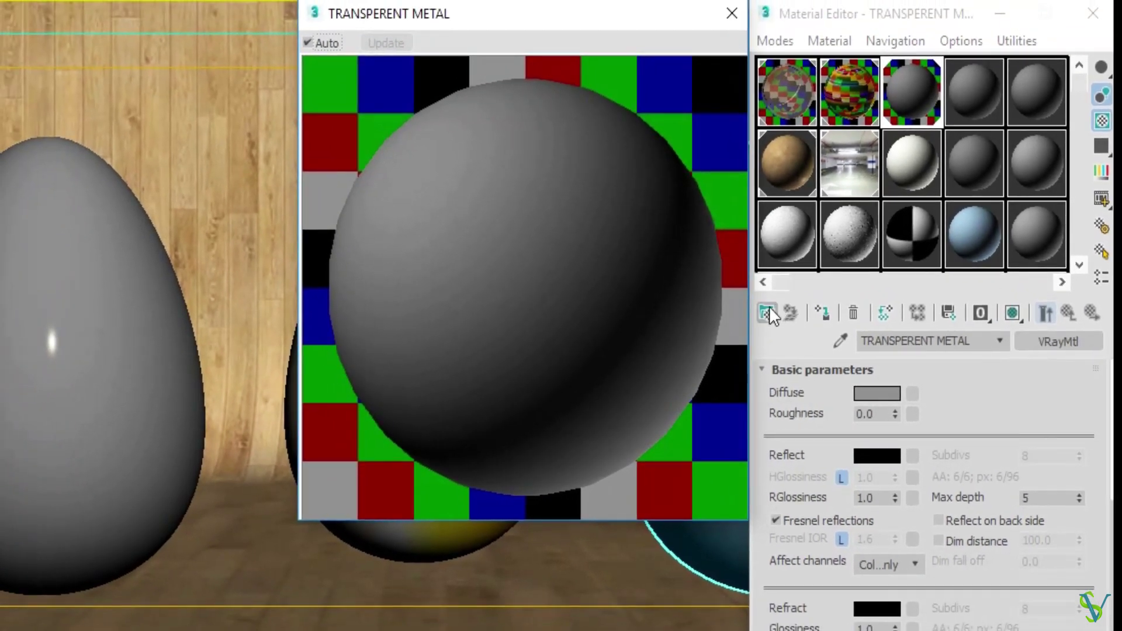
left_click(1046, 341)
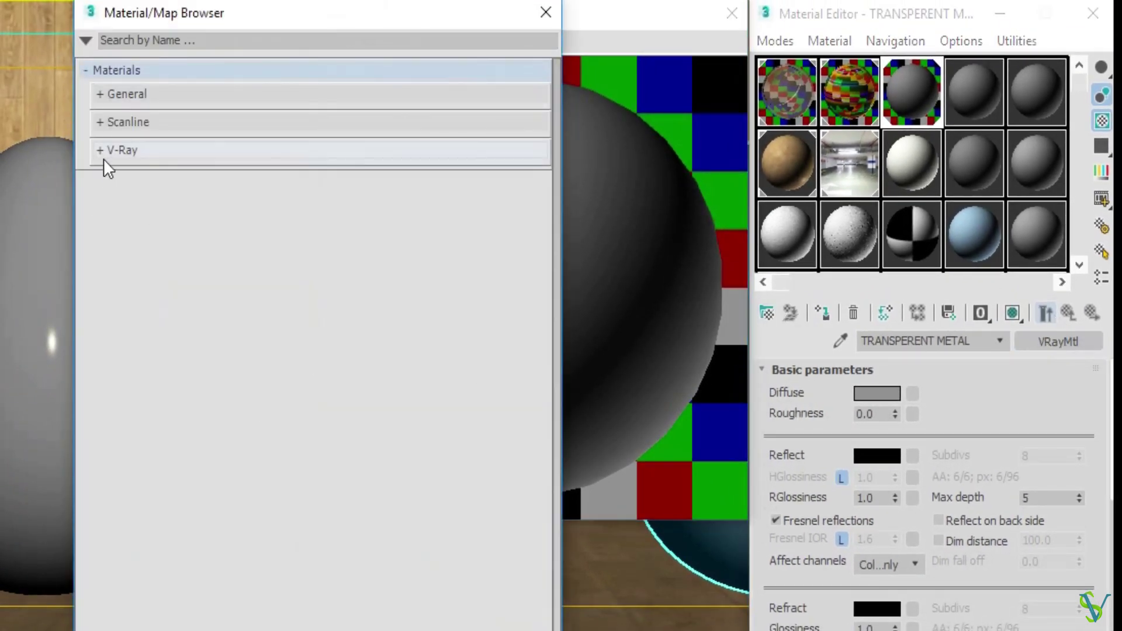
left_click(102, 153)
double_click(181, 173)
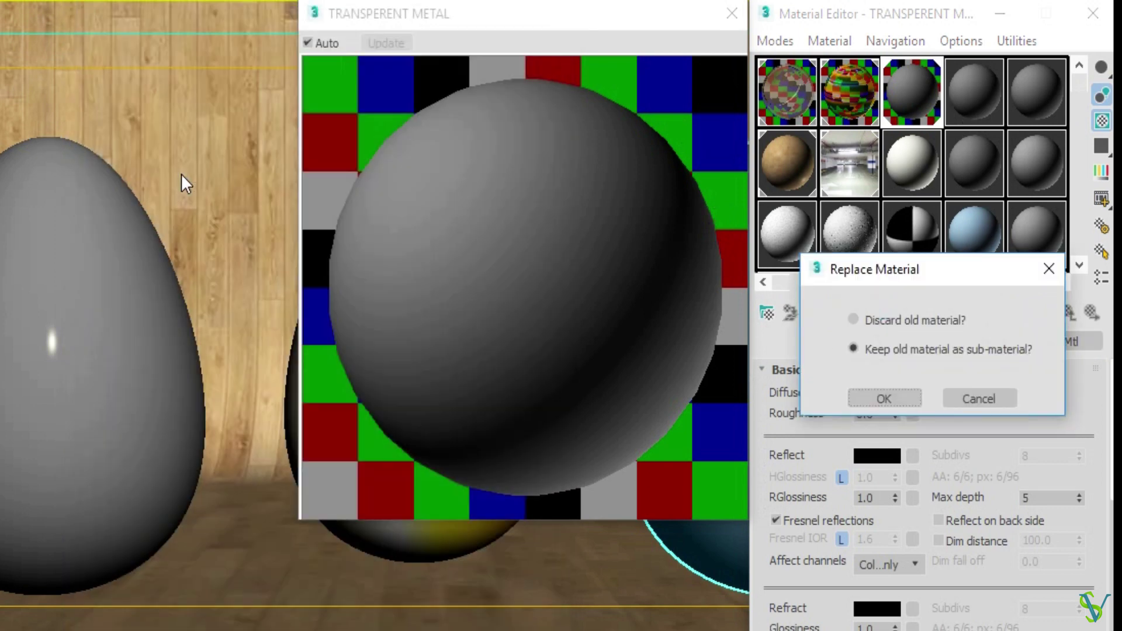
left_click(970, 401)
left_click(767, 313)
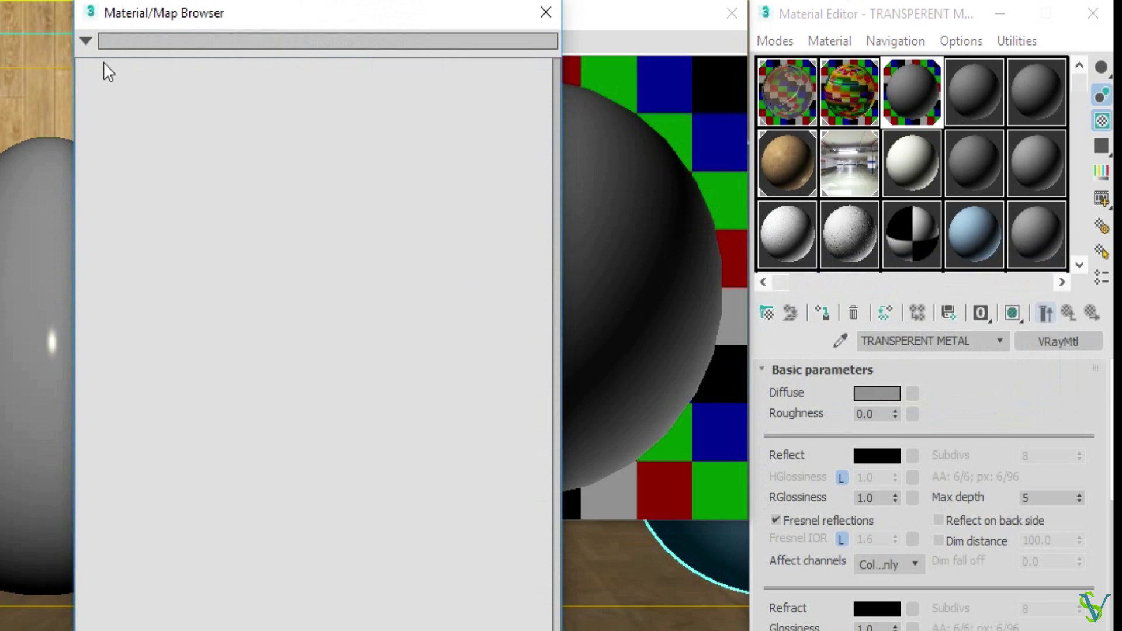
left_click(543, 14)
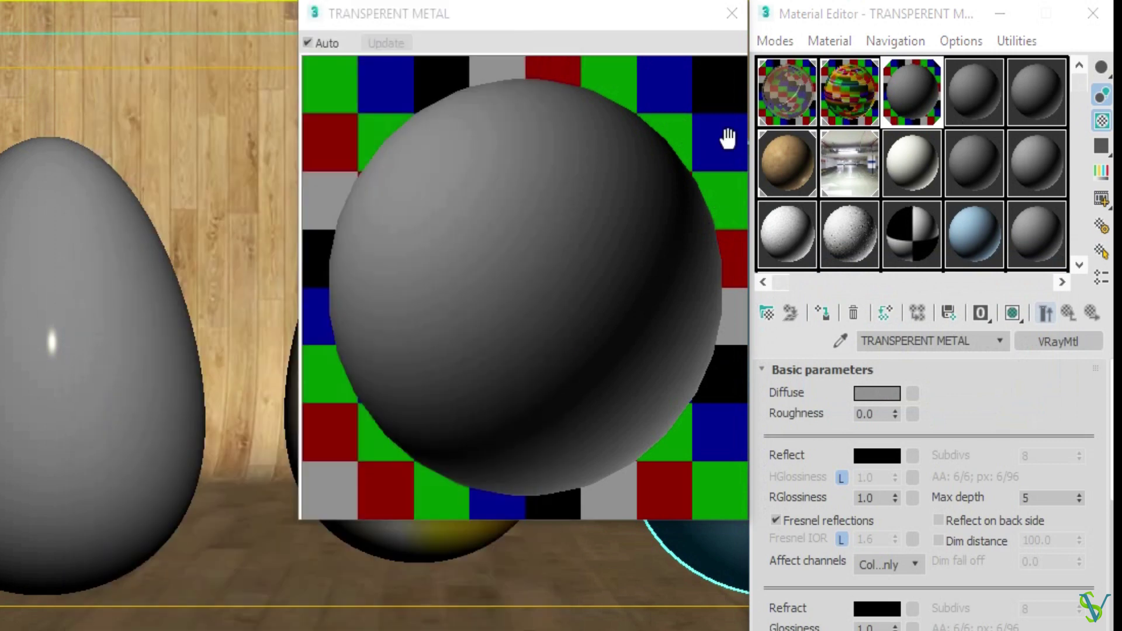
left_click(768, 313)
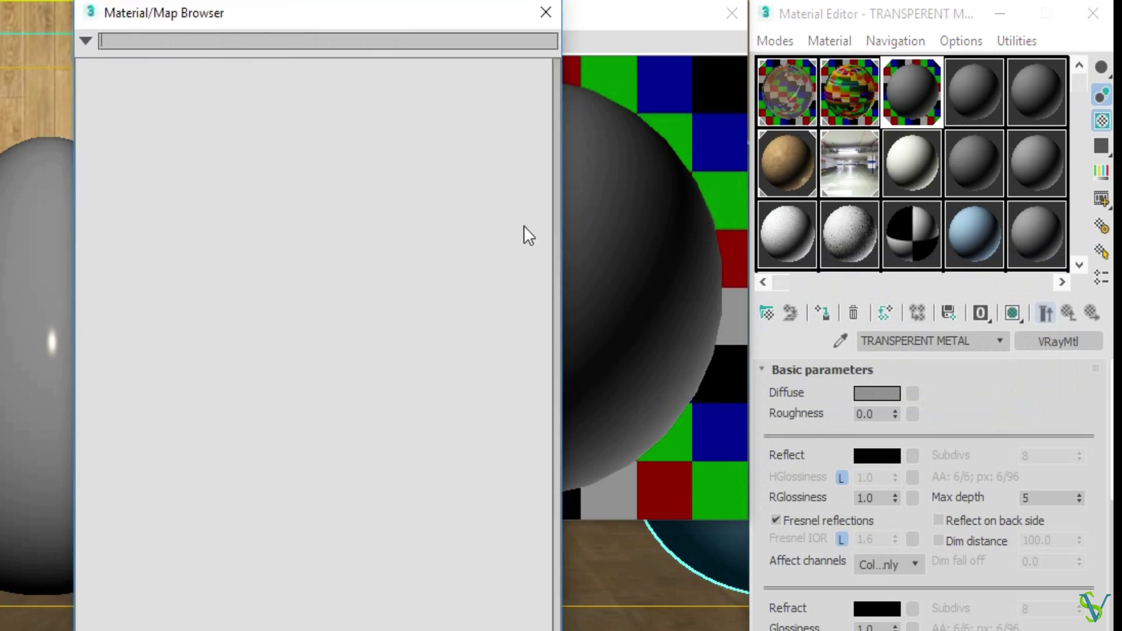
left_click(86, 44)
left_click(479, 258)
left_click(546, 12)
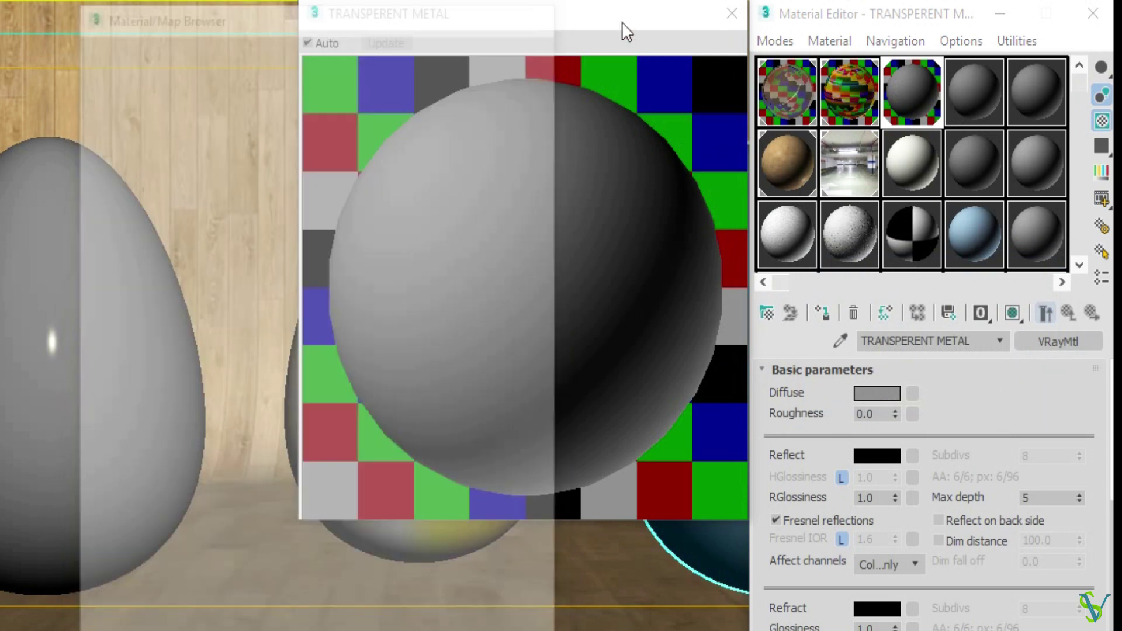
Step: Load a new VRay2SidedMtl from the V-Ray materials into the active sample slot
left_click(775, 316)
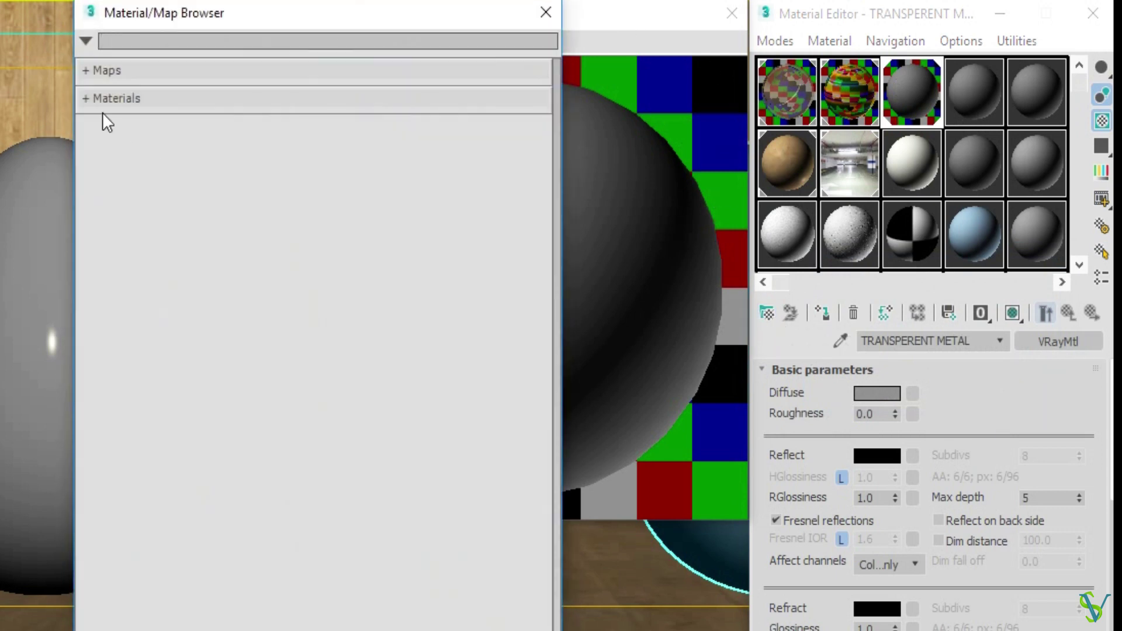
left_click(101, 101)
left_click(133, 183)
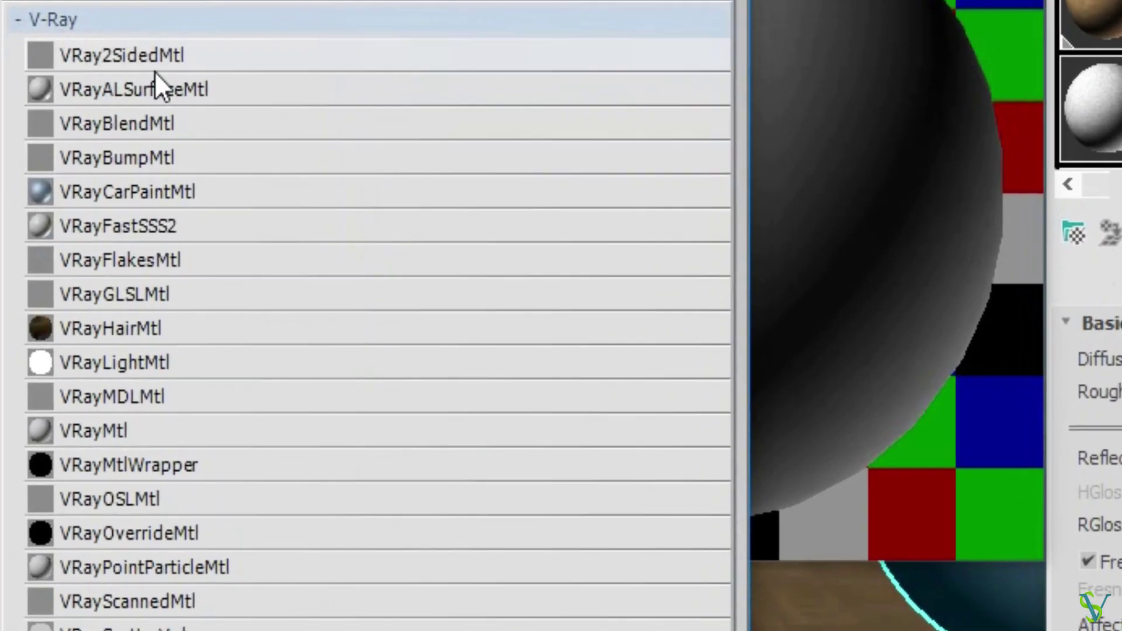
double_click(182, 149)
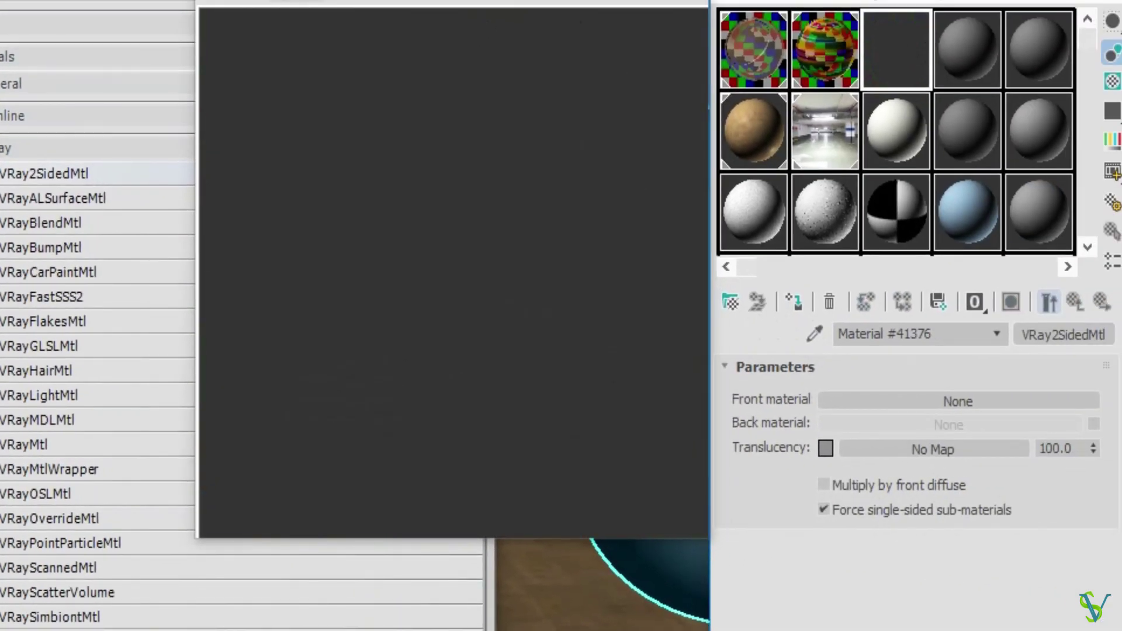
left_click_drag(490, 0, 491, 0)
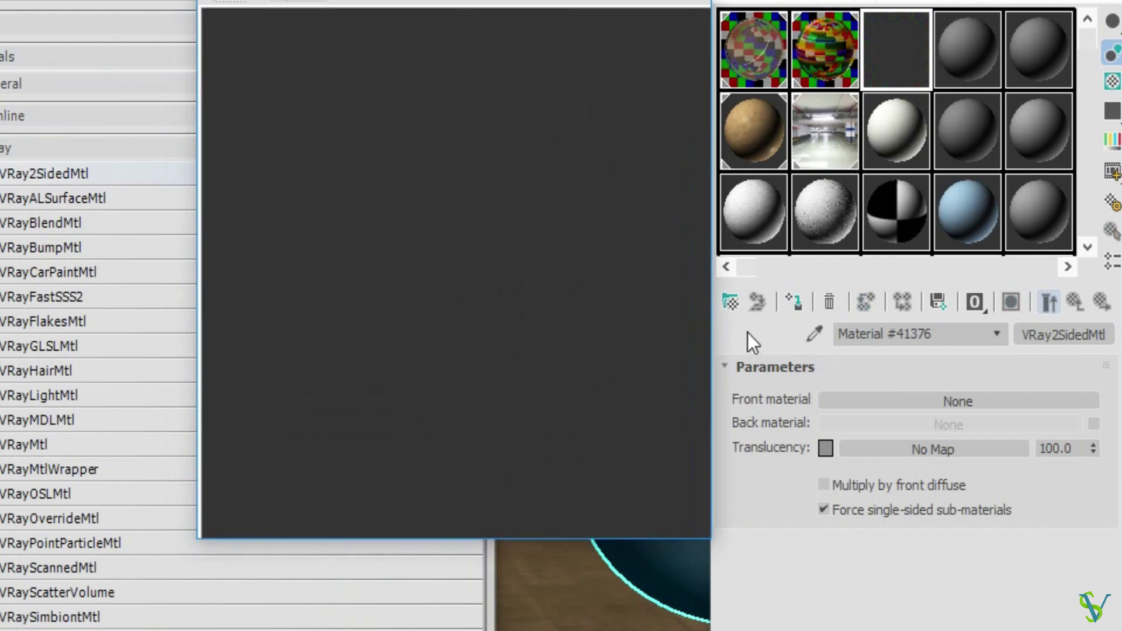
Step: Add a VRayMtl as the front material of the two-sided material and name it SPLIT
left_click(945, 400)
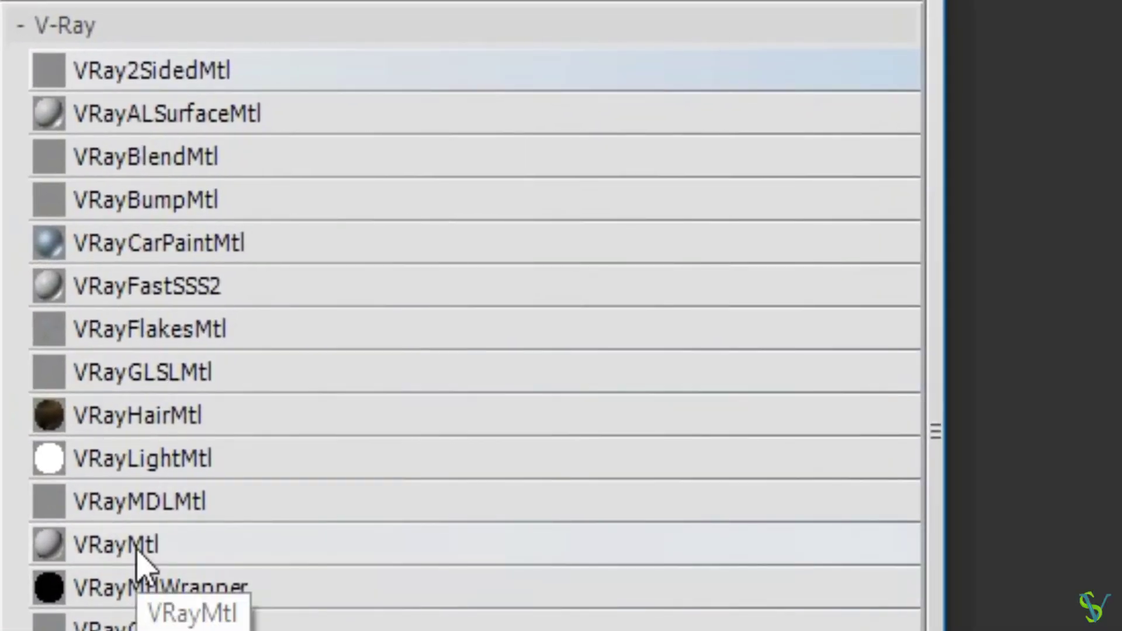
double_click(137, 549)
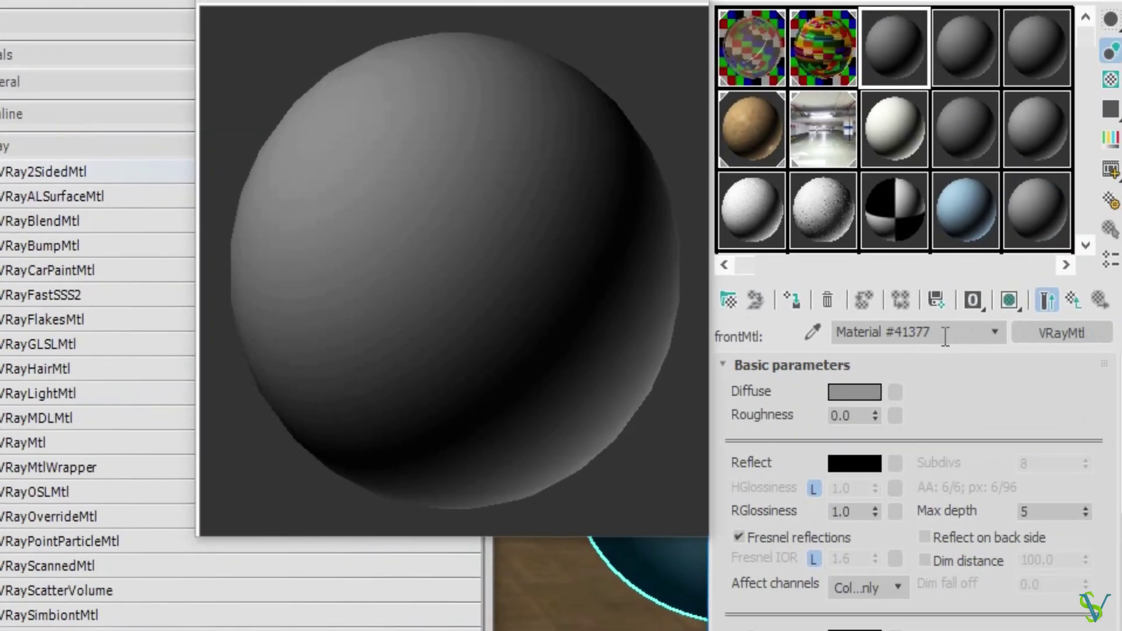
left_click_drag(943, 337, 794, 321)
type("SPLIT")
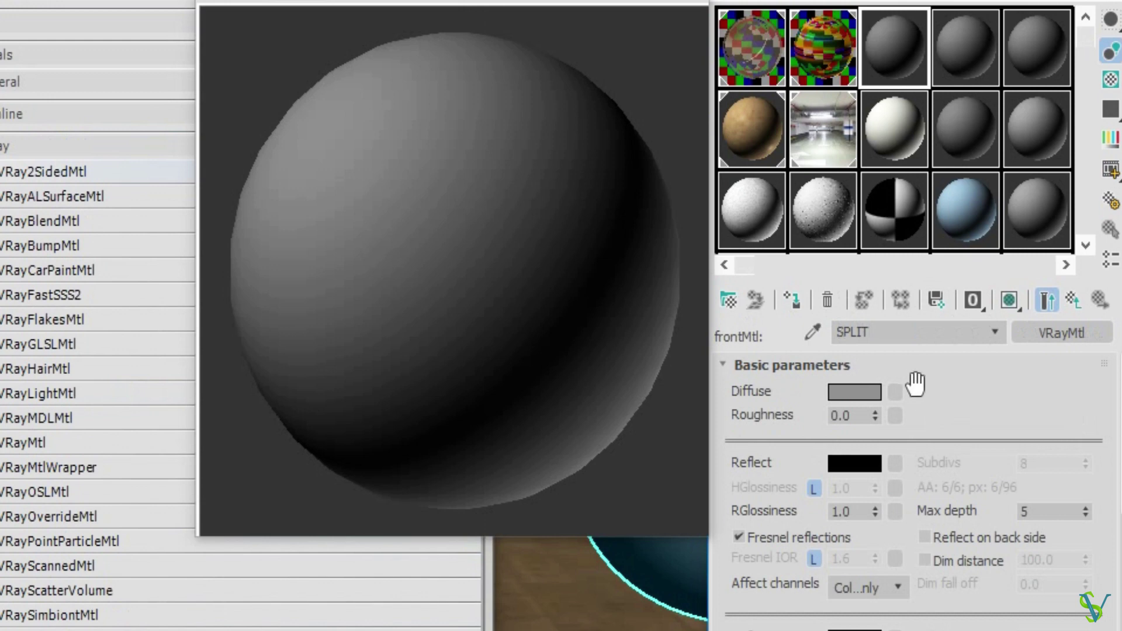
Step: Set the SPLIT material's diffuse color to RGB 151, 151, 151 and close the material browser
left_click(856, 391)
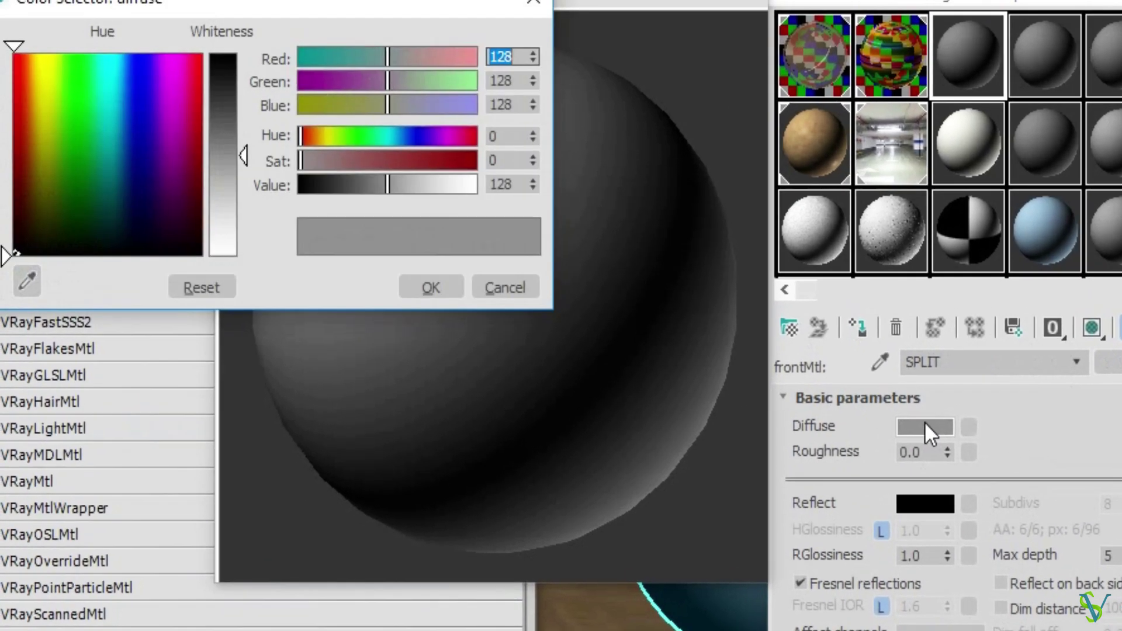
type("1")
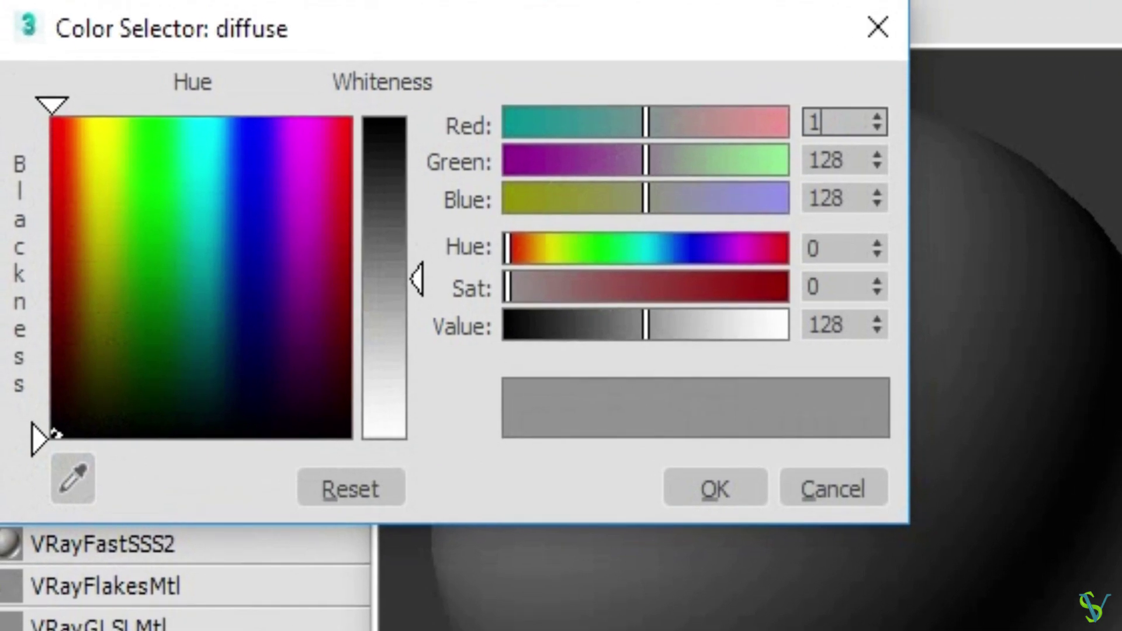
type("51")
key("Tab")
type("151")
key("Tab")
type("151")
key("Return")
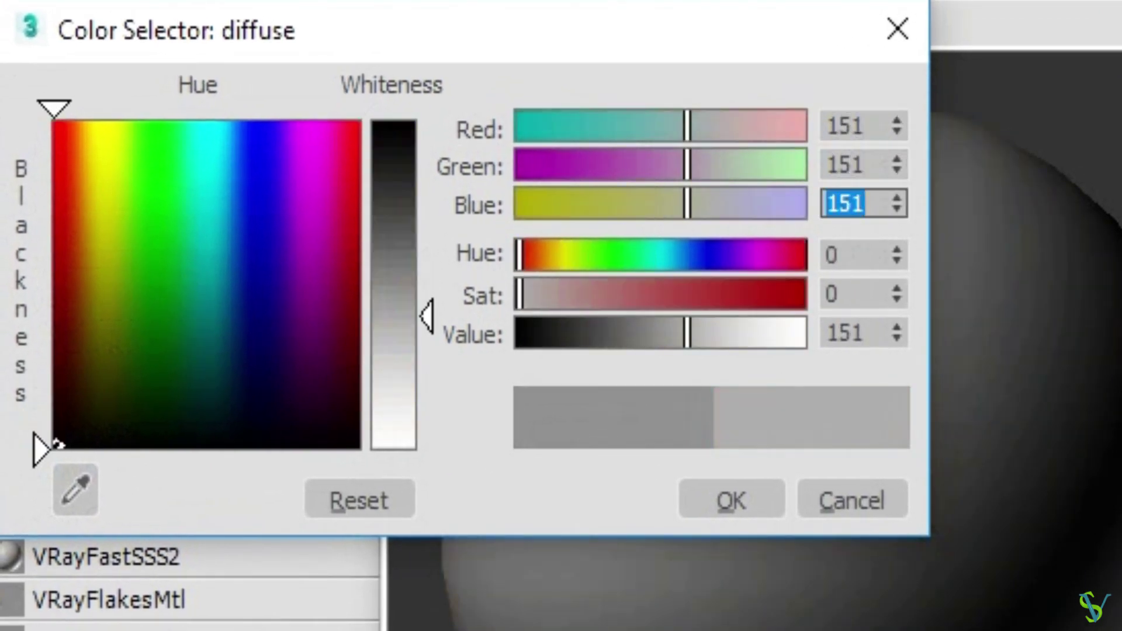
left_click(722, 504)
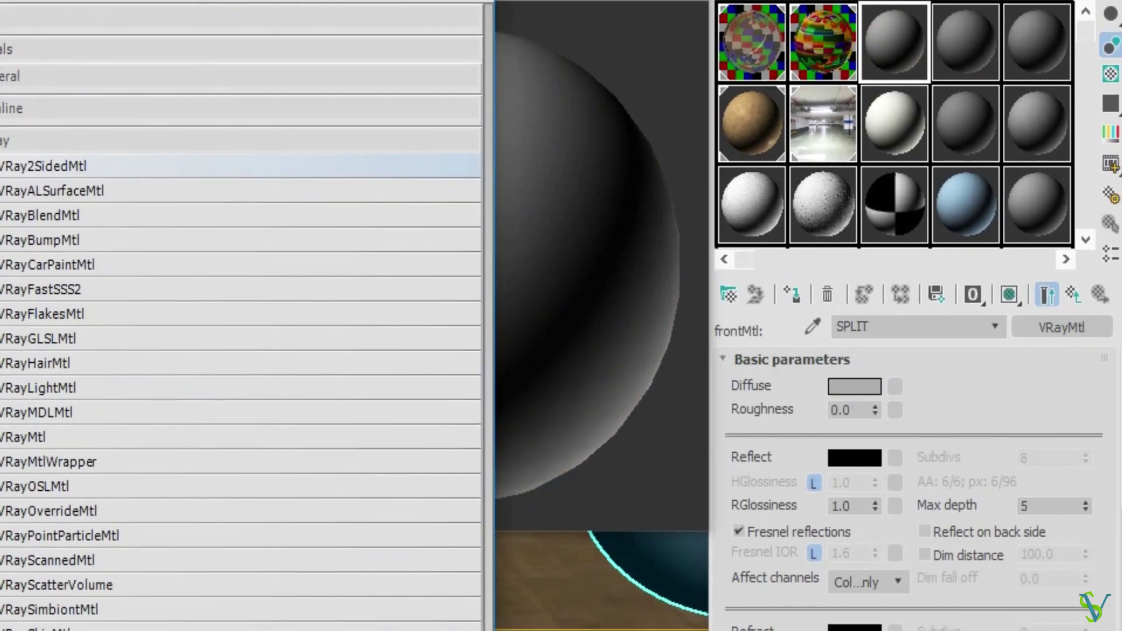
left_click(483, 1)
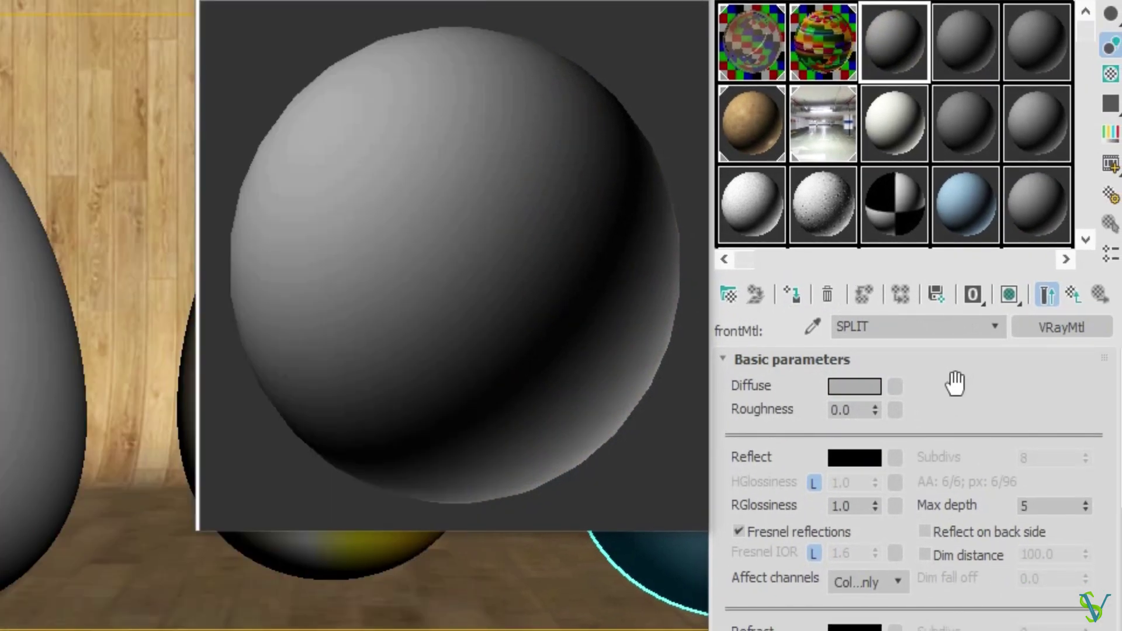
Step: Set the SPLIT material's reflection color to pure white, 255 in all channels
left_click_drag(947, 393, 935, 327)
left_click(865, 387)
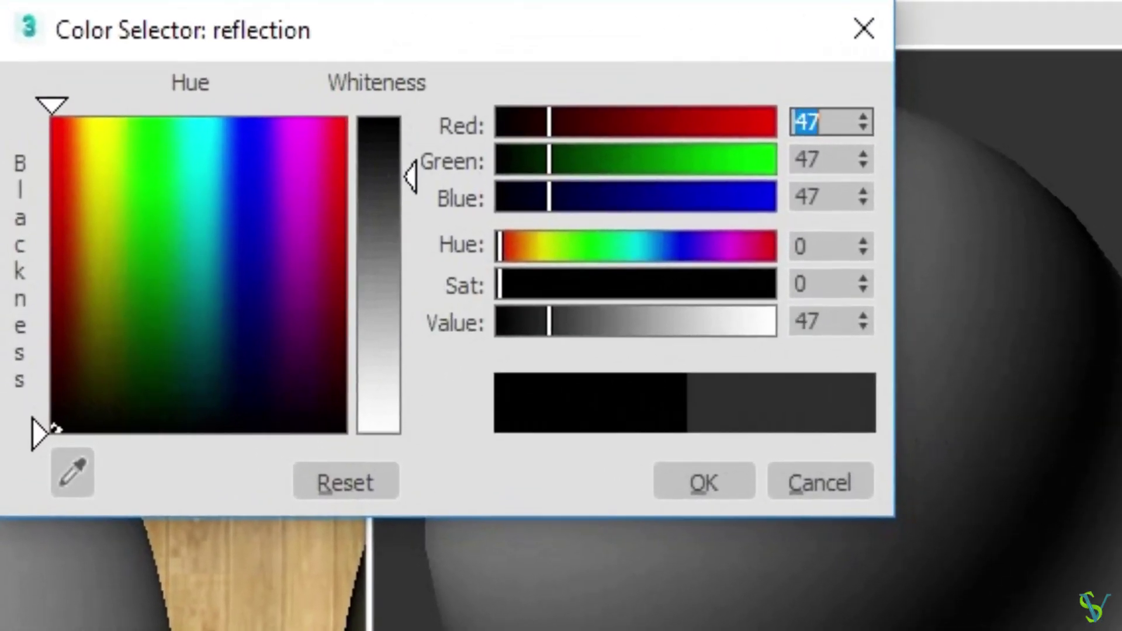
left_click_drag(411, 177, 411, 444)
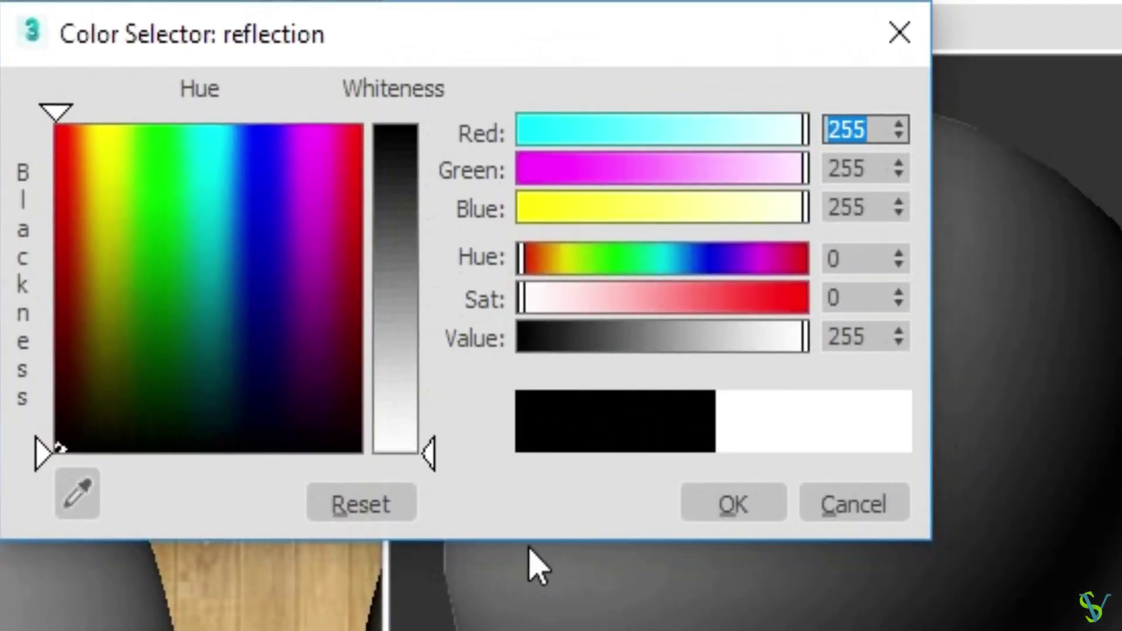
left_click(688, 480)
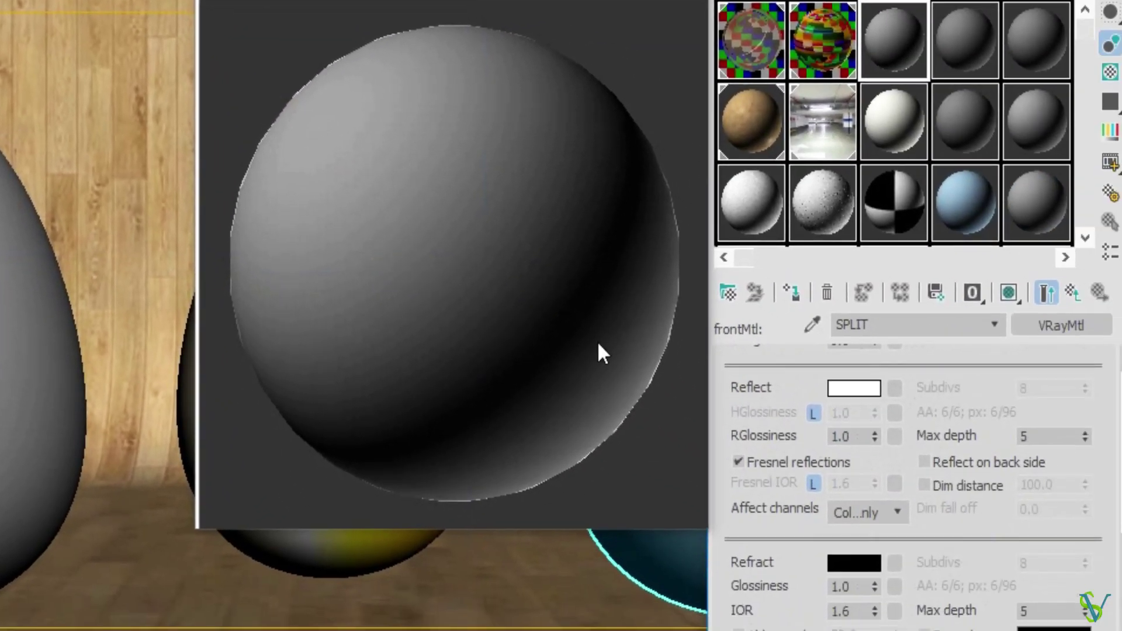
Step: Unlock the highlight glossiness of the SPLIT material and set it to 0.85
left_click(813, 415)
left_click_drag(851, 415, 821, 417)
type(".85")
key("Return")
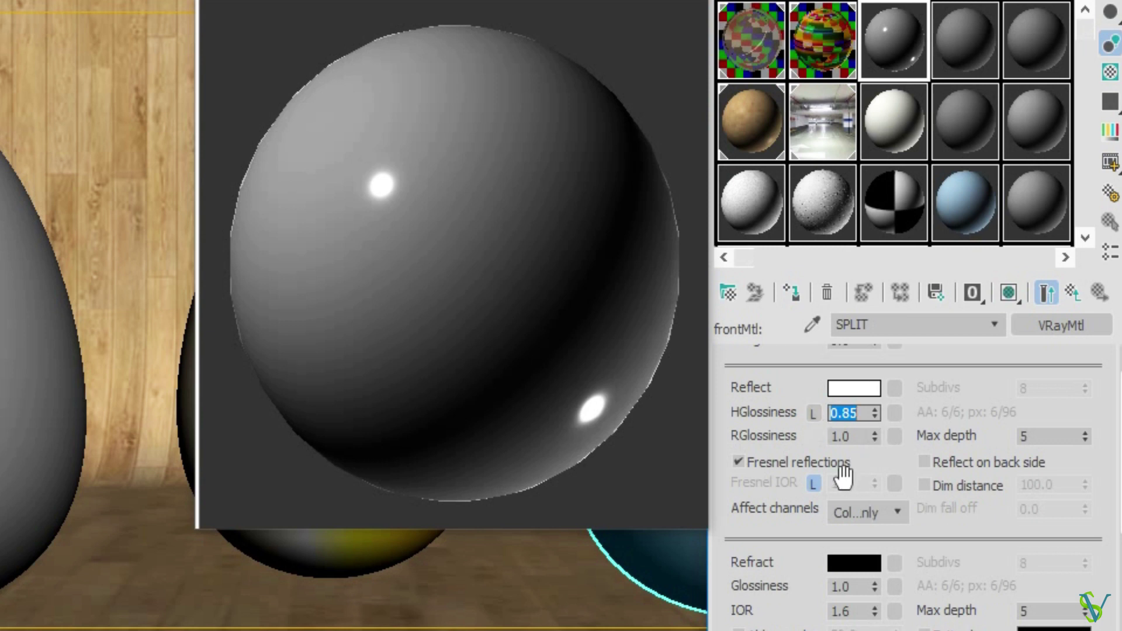
Step: Set the reflection max depth to 8, enable Reflect on back side, and unlock the Fresnel IOR
double_click(1023, 437)
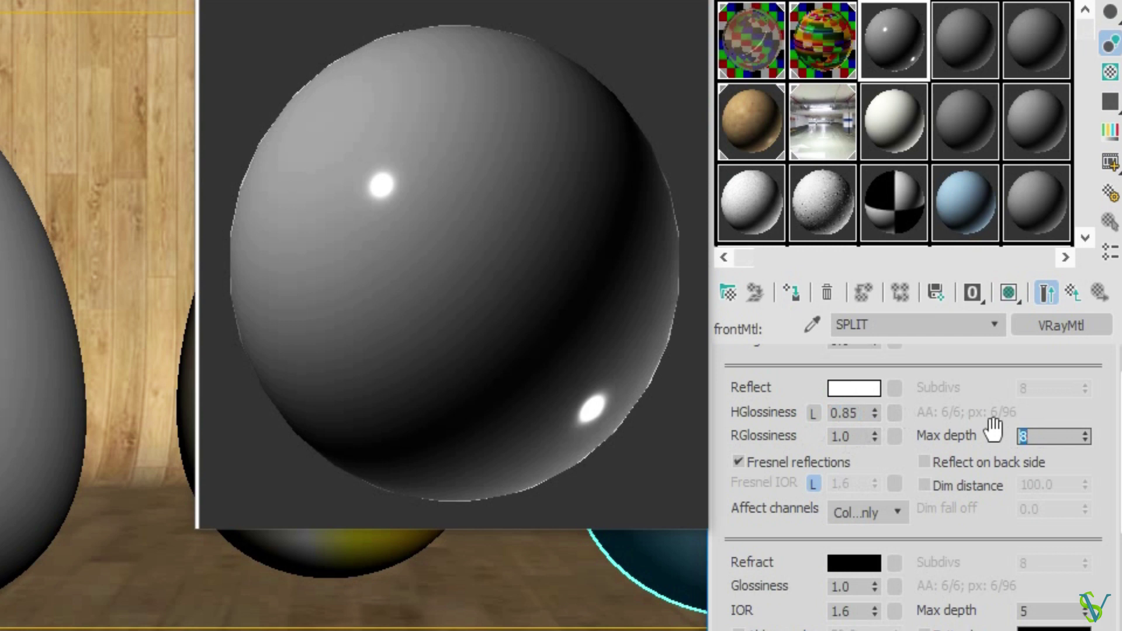
left_click(966, 464)
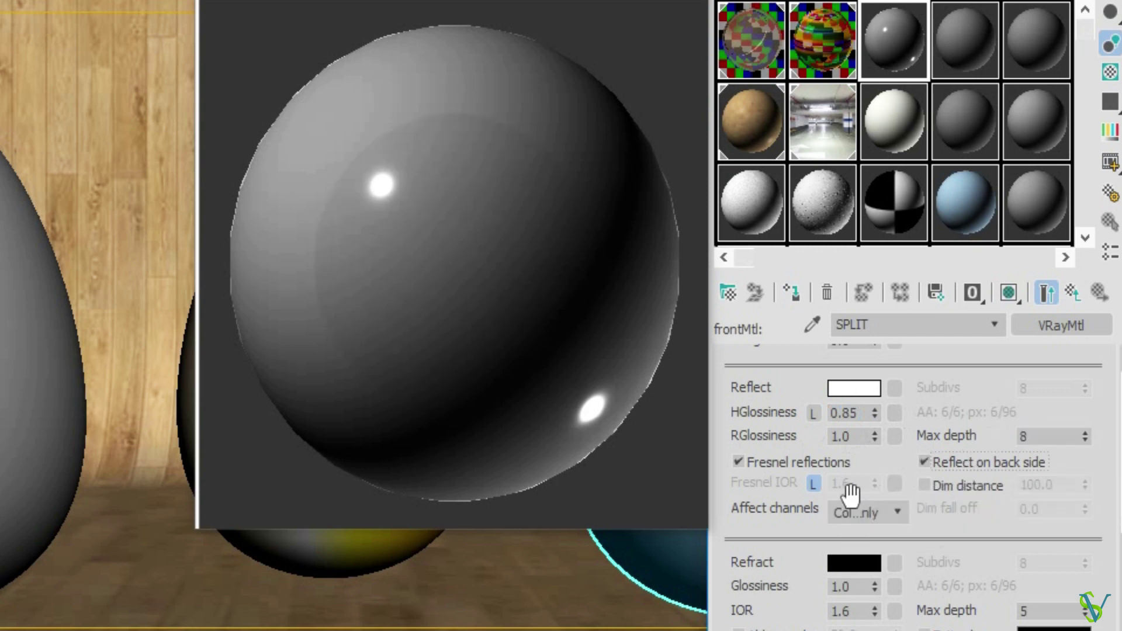
left_click(813, 484)
left_click(876, 485)
Step: Set the SPLIT material's refraction color to RGB 3, 3, 3
left_click_drag(953, 524, 960, 342)
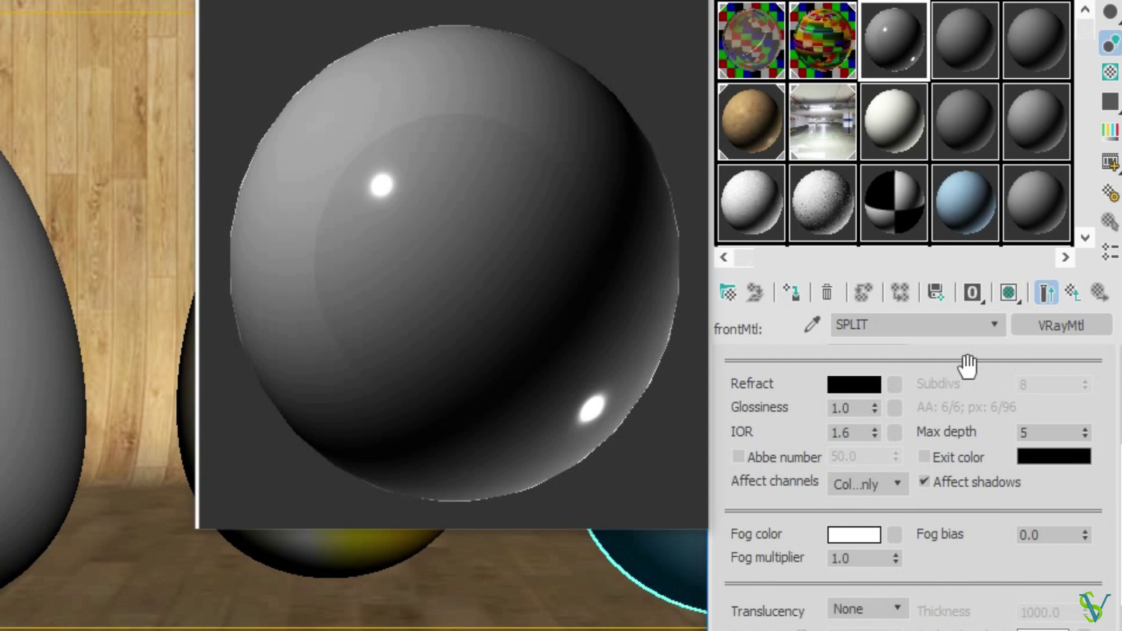
left_click(854, 384)
type("3")
key("Tab")
type("3")
key("Tab")
type("3")
key("Return")
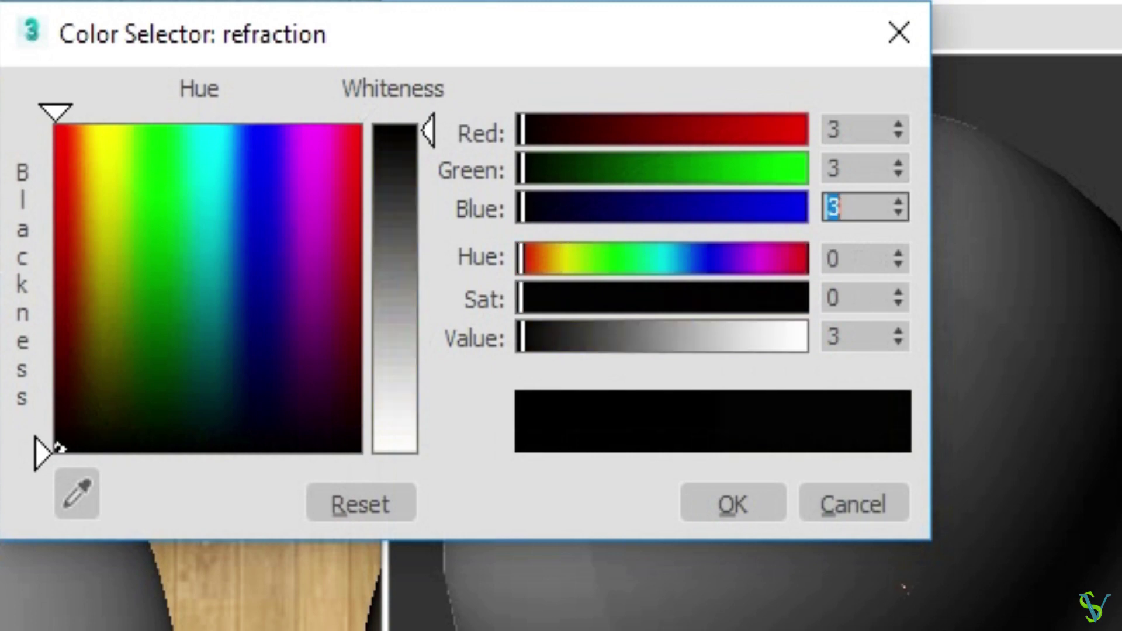
left_click(742, 502)
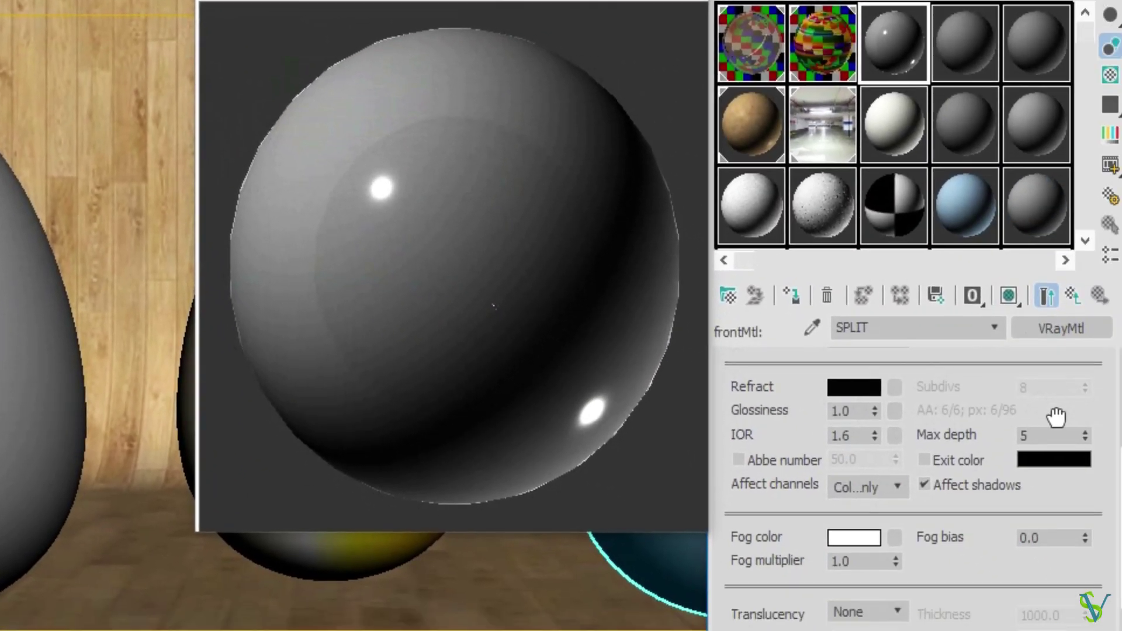
Step: Raise the refraction max depth of the SPLIT material by two increments
left_click_drag(1057, 418, 1052, 496)
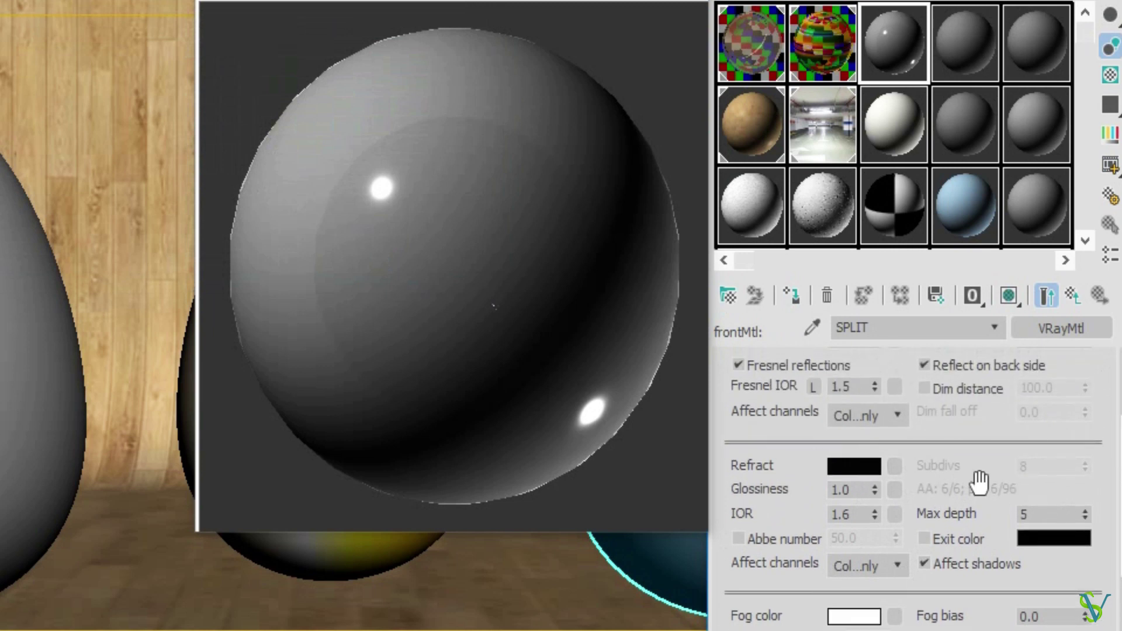
left_click(1086, 510)
left_click(1085, 511)
Step: Set the SPLIT material's fog color to RGB 246, 111, 0 and the fog multiplier to 0.1
left_click_drag(880, 597, 864, 369)
left_click(847, 394)
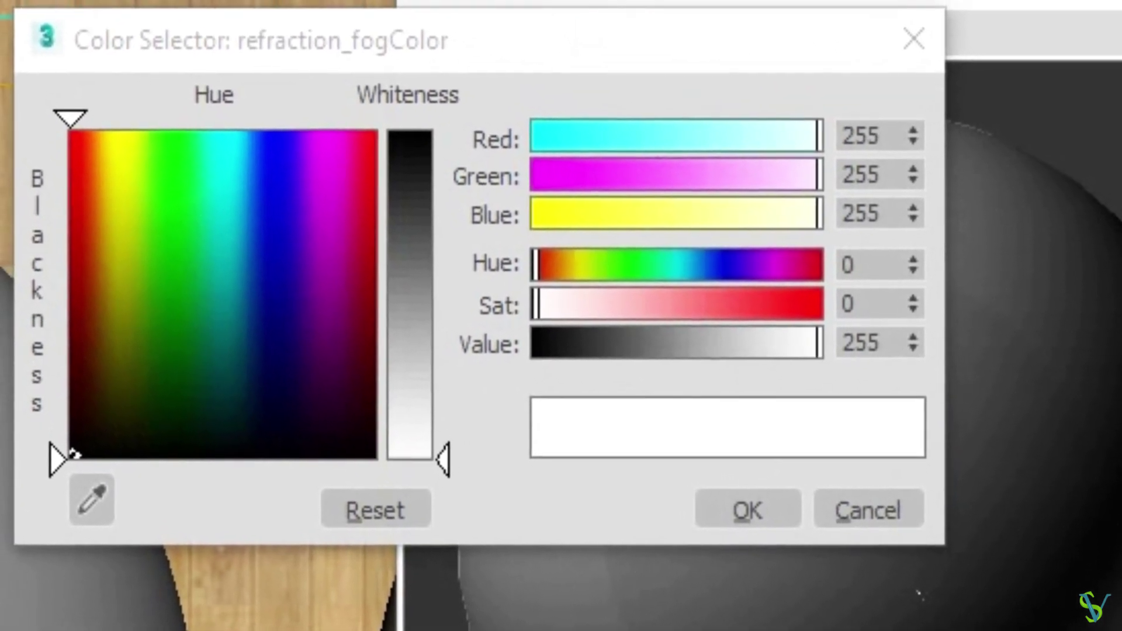
left_click_drag(888, 139, 841, 136)
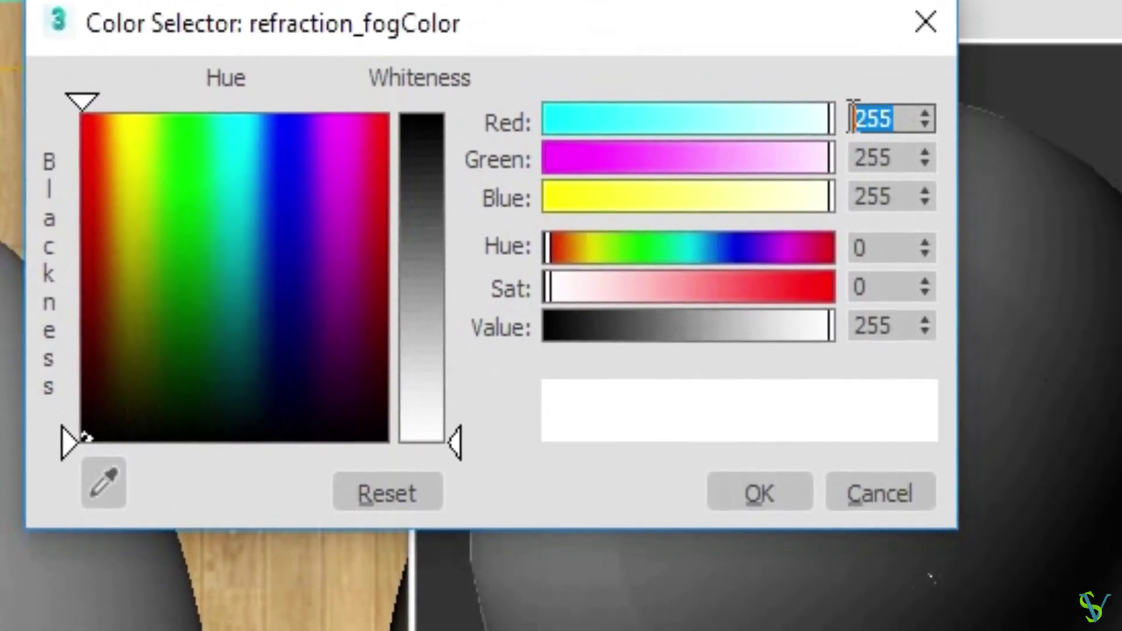
type("246")
key("Tab")
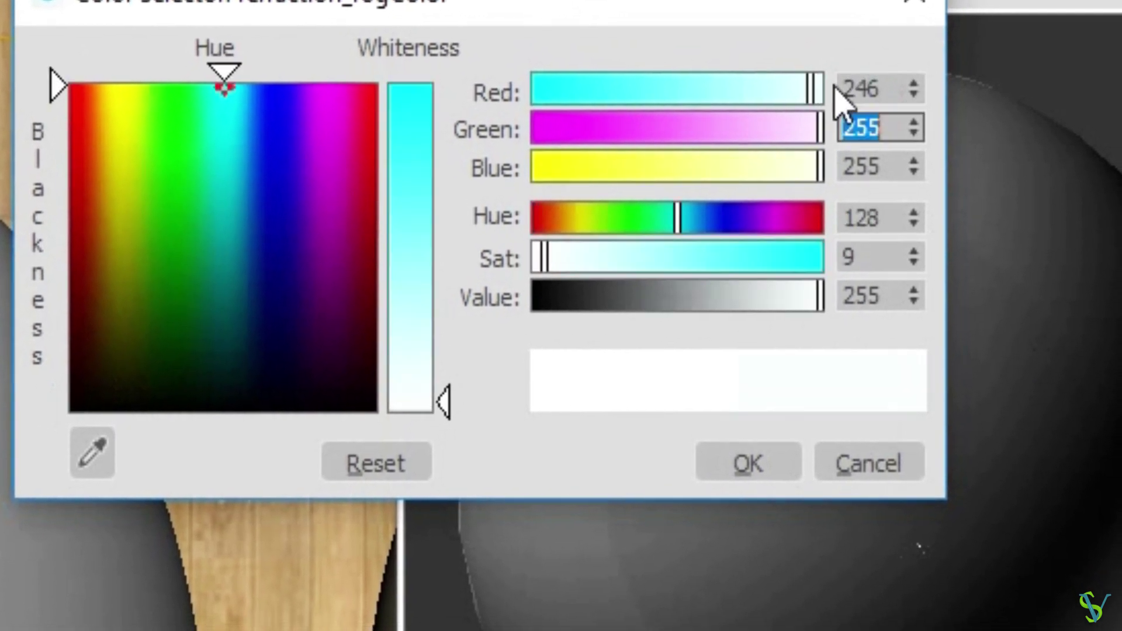
type("111")
key("Tab")
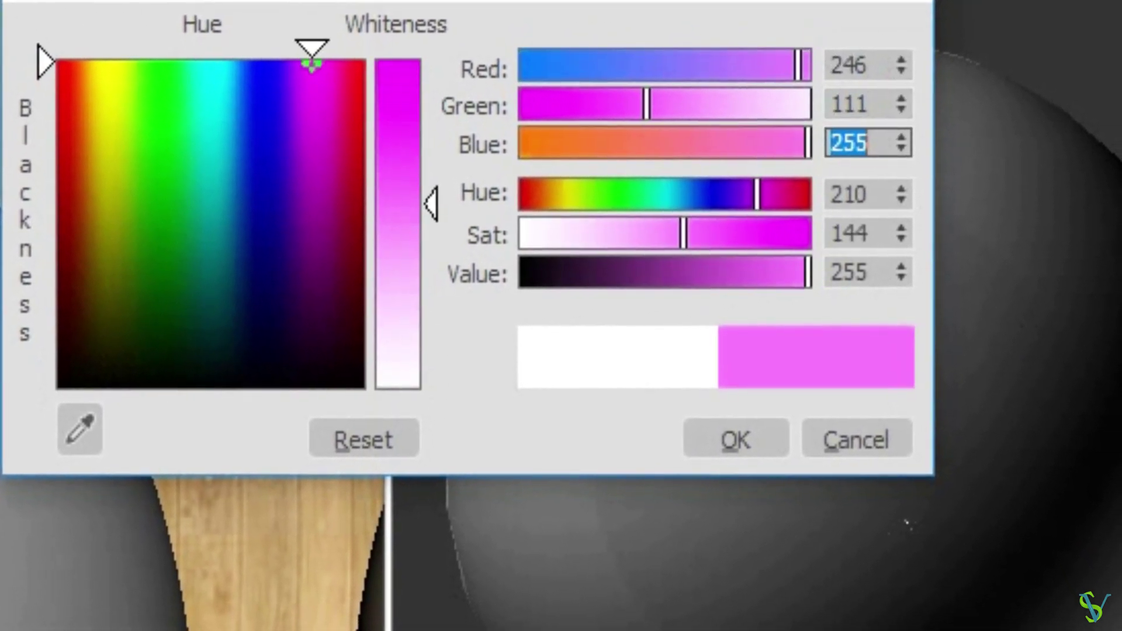
type("0")
left_click(742, 436)
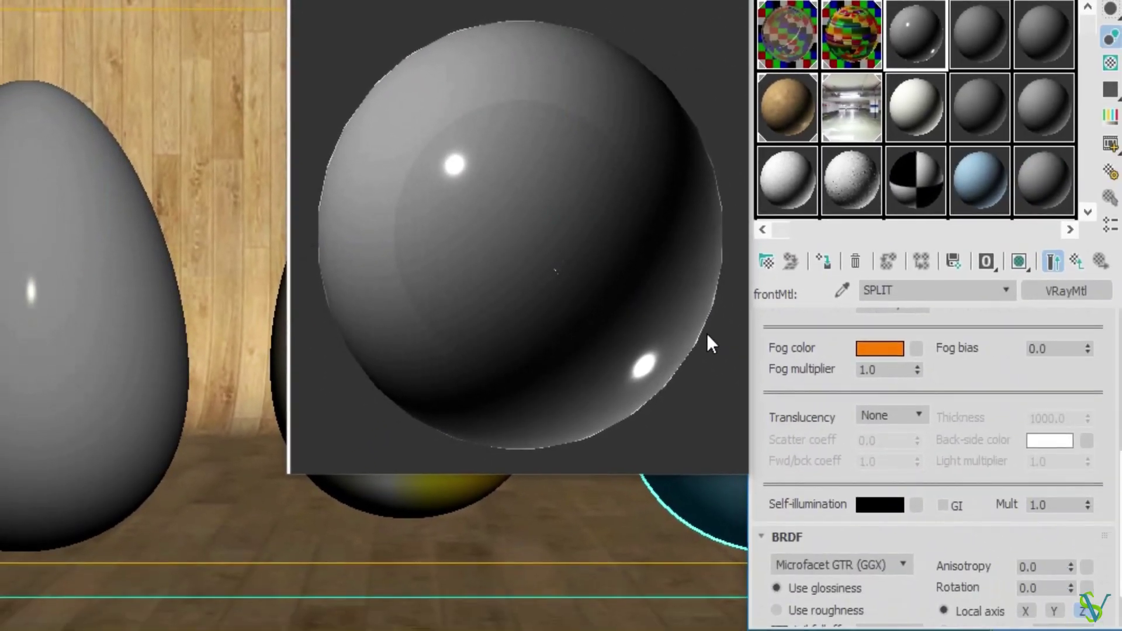
left_click_drag(898, 373, 852, 371)
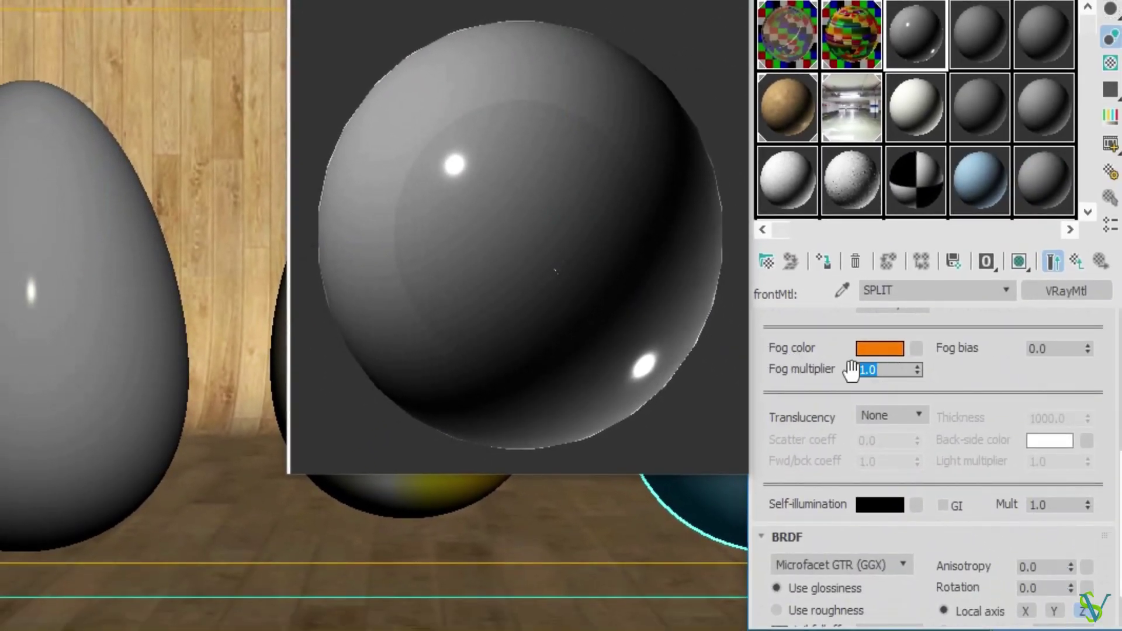
type(".1")
Step: Change the BRDF type of the SPLIT material to Blinn
left_click_drag(930, 549, 937, 372)
left_click(843, 489)
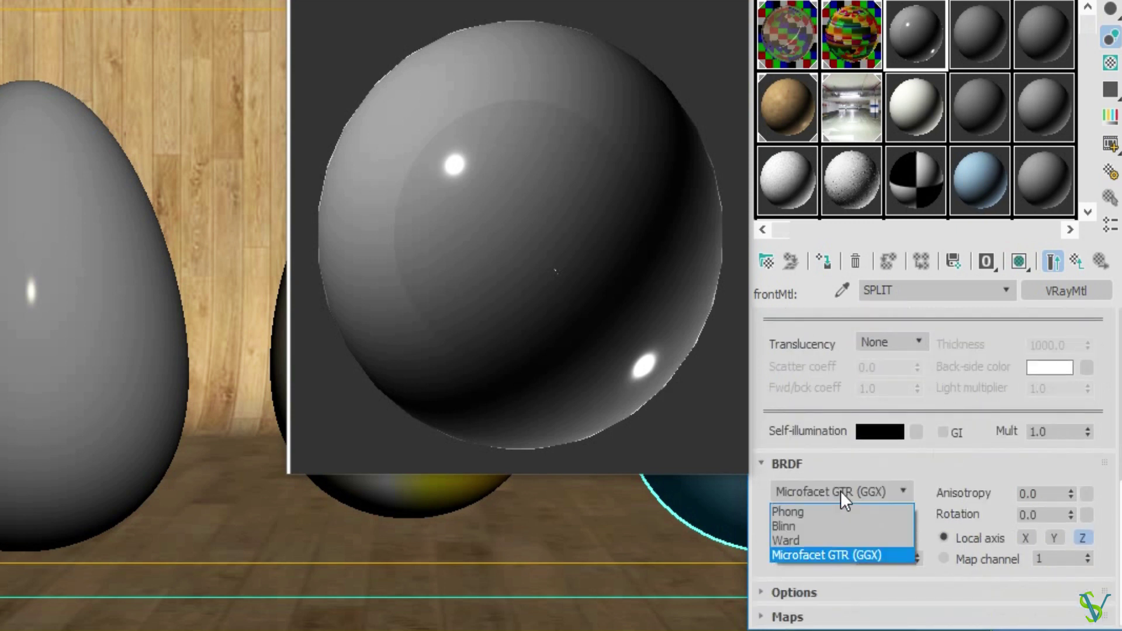
left_click(802, 519)
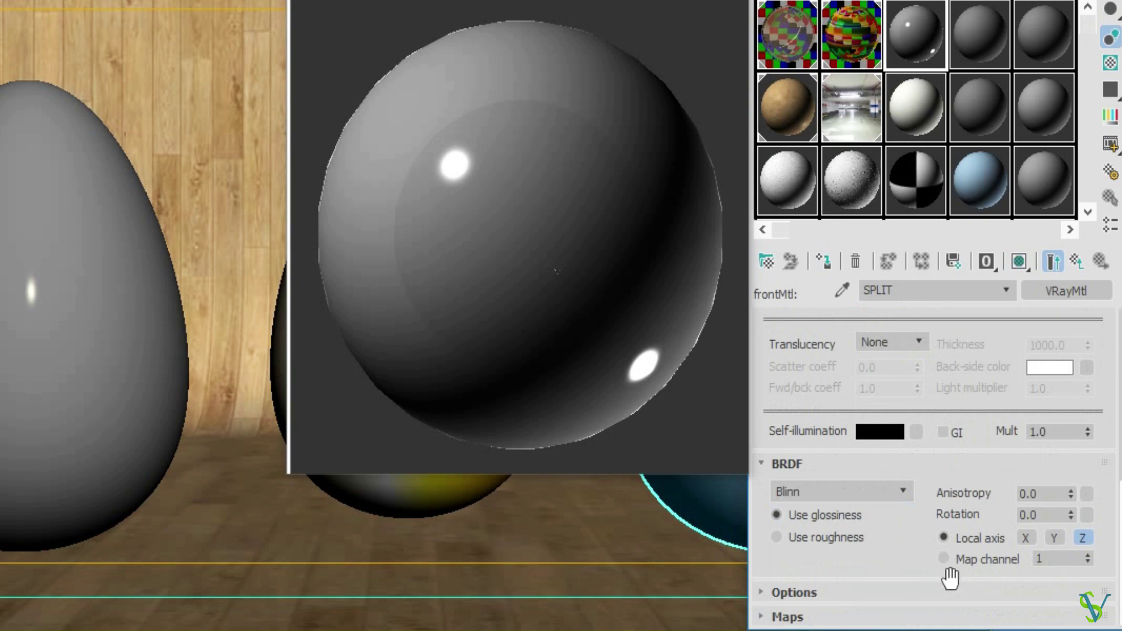
Step: In the SPLIT material's options, set Cutoff to 0.01 and disable Fog system units scaling and Glossy Fresnel
left_click(827, 591)
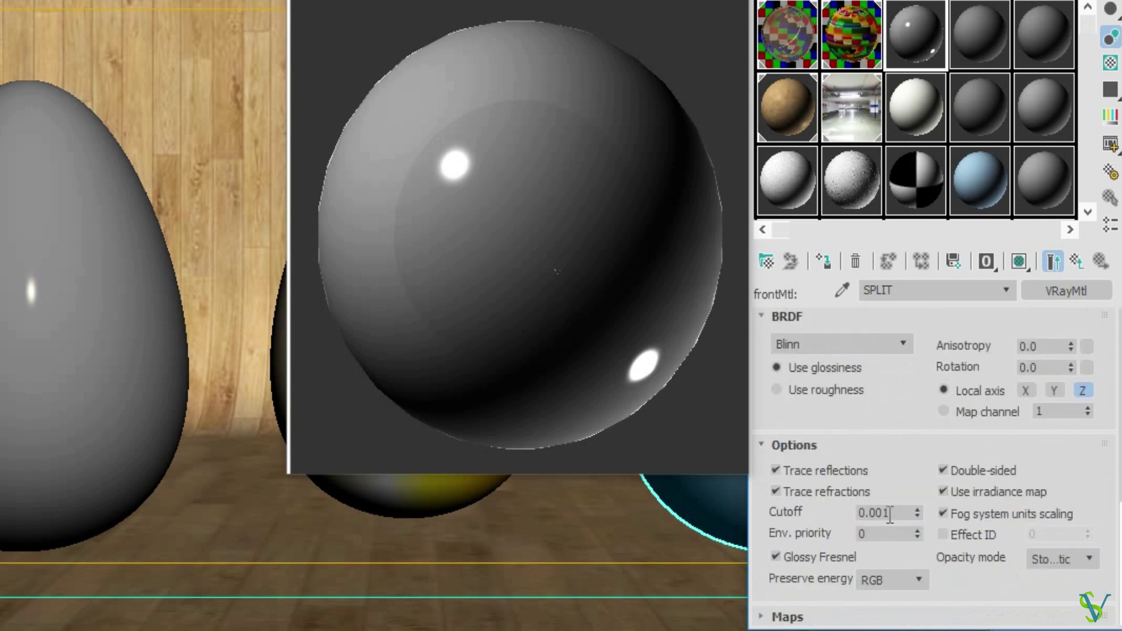
key("BackSpace")
key("Return")
left_click(987, 512)
left_click(828, 553)
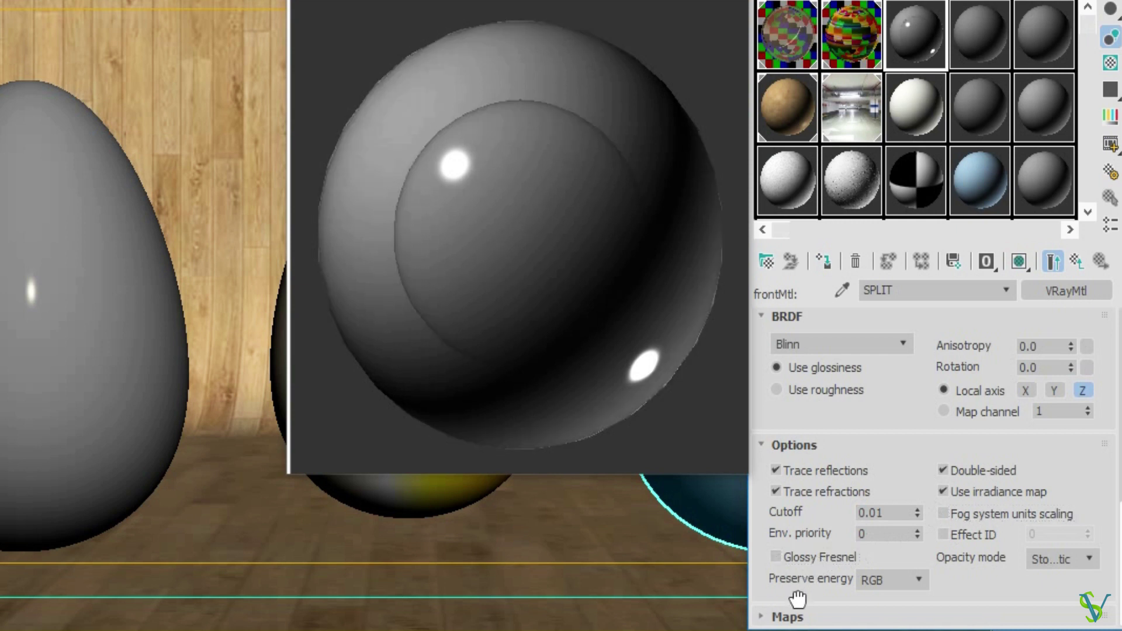
Step: Assign a Checker map to the Bump channel of the SPLIT material
left_click(839, 618)
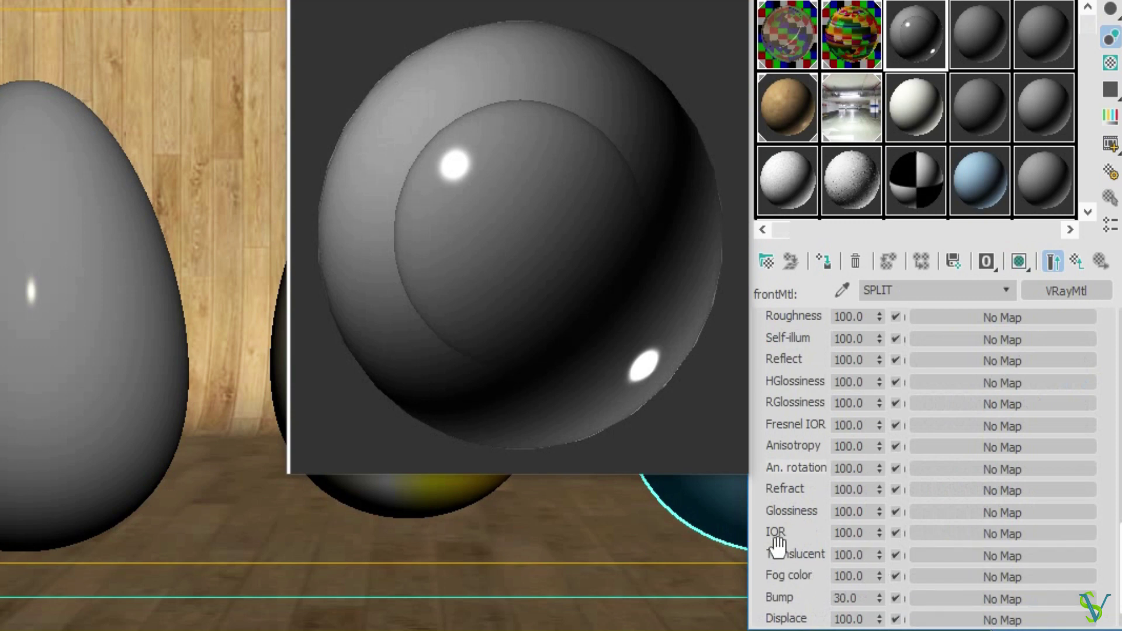
left_click(930, 600)
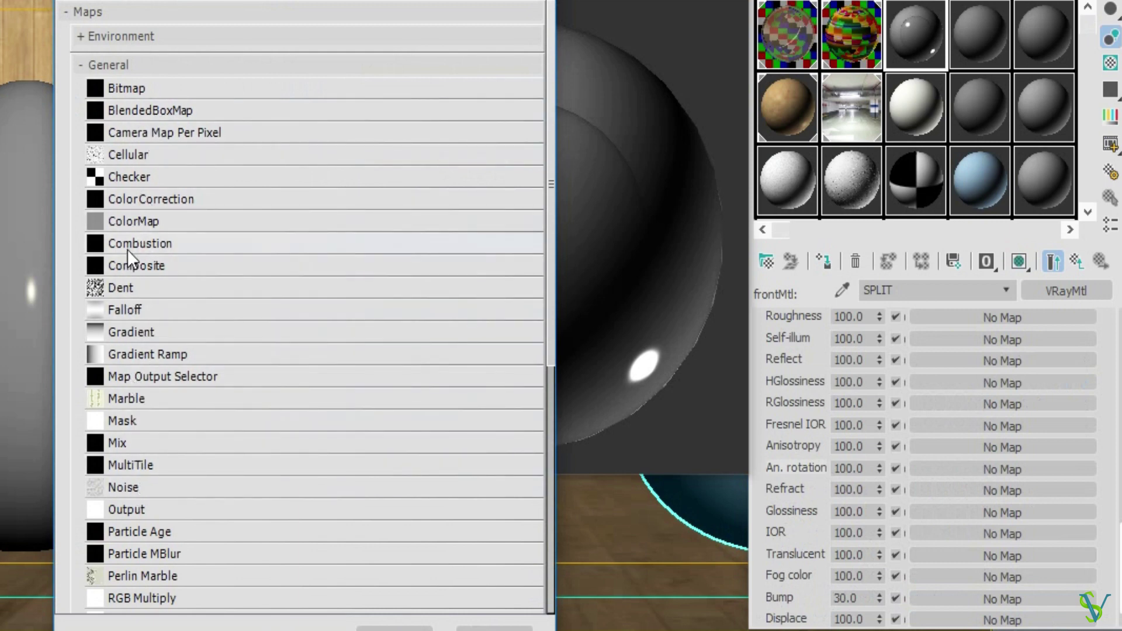
double_click(158, 177)
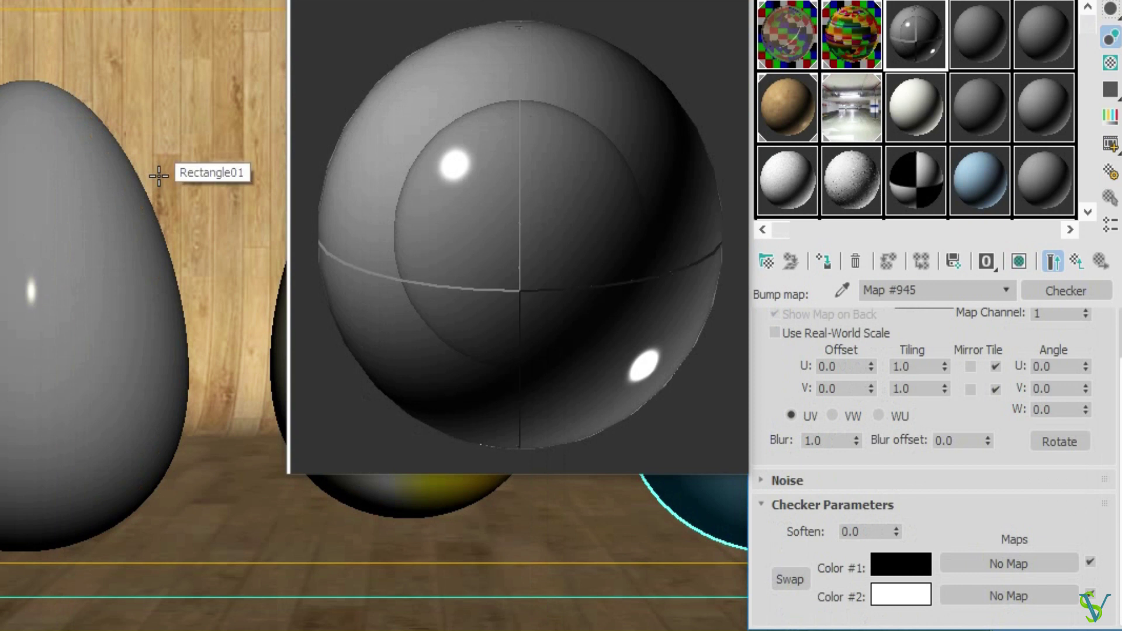
Step: Set the Checker bump map's tiling to 20 in both U and V
left_click_drag(920, 368, 894, 369)
type("20")
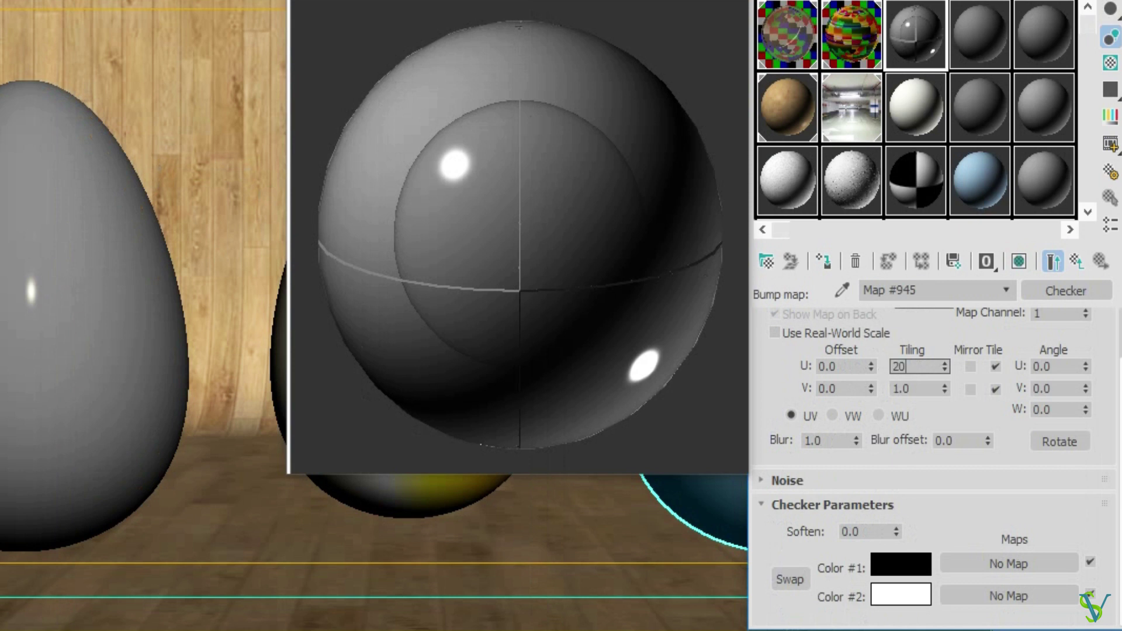
key("Tab")
type("20")
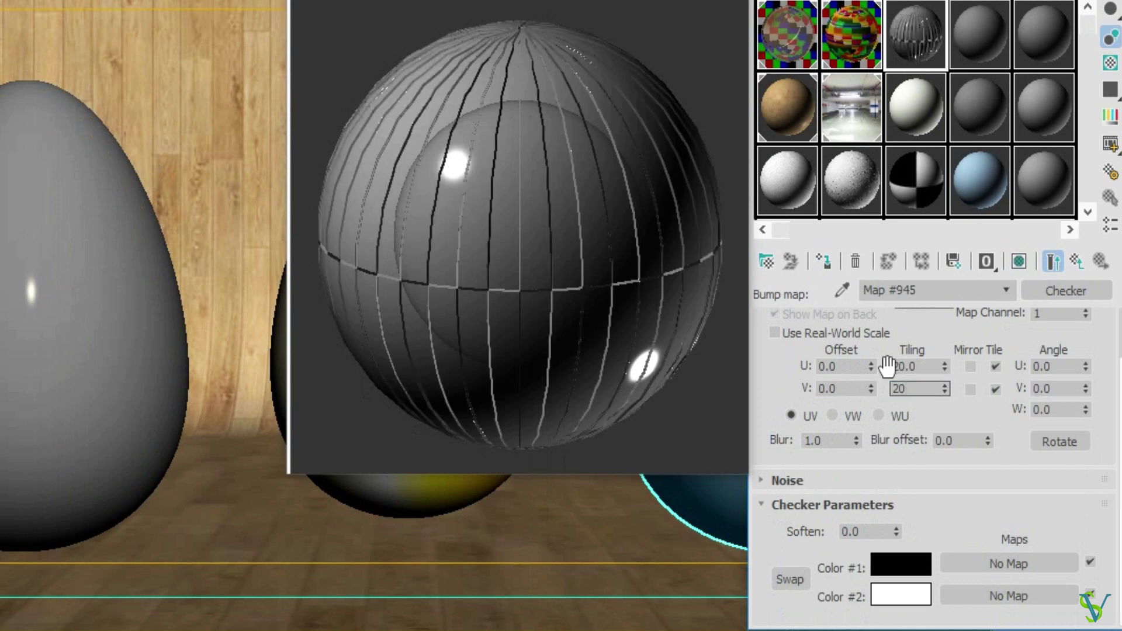
key("Return")
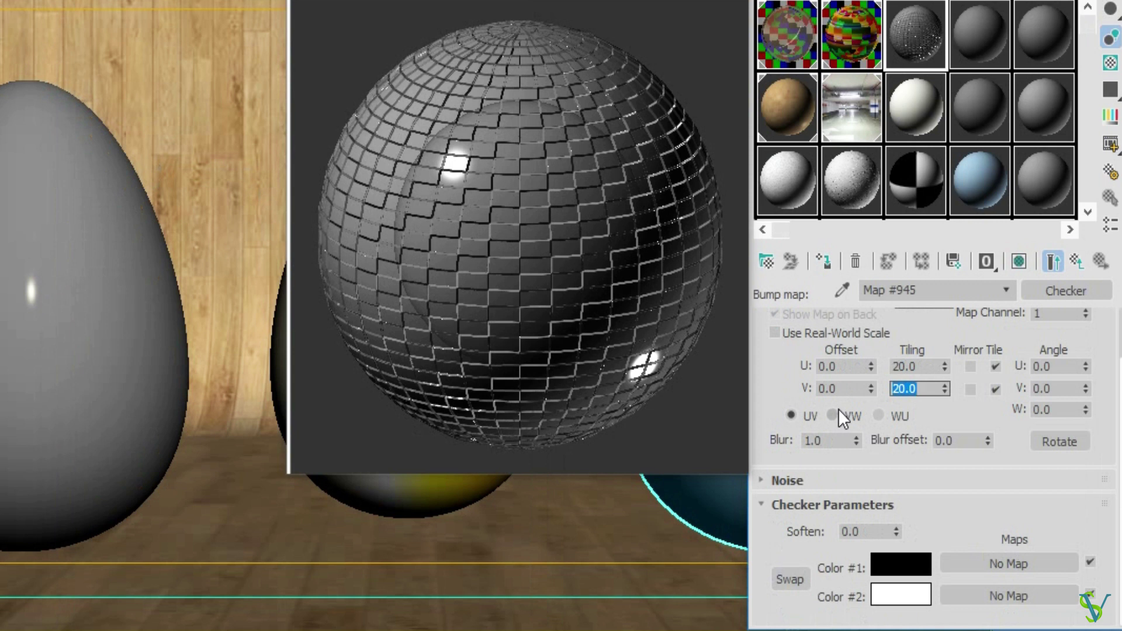
Step: Set Color #1 of the Checker bump map to RGB 125, 125, 125
left_click(982, 519)
left_click(906, 568)
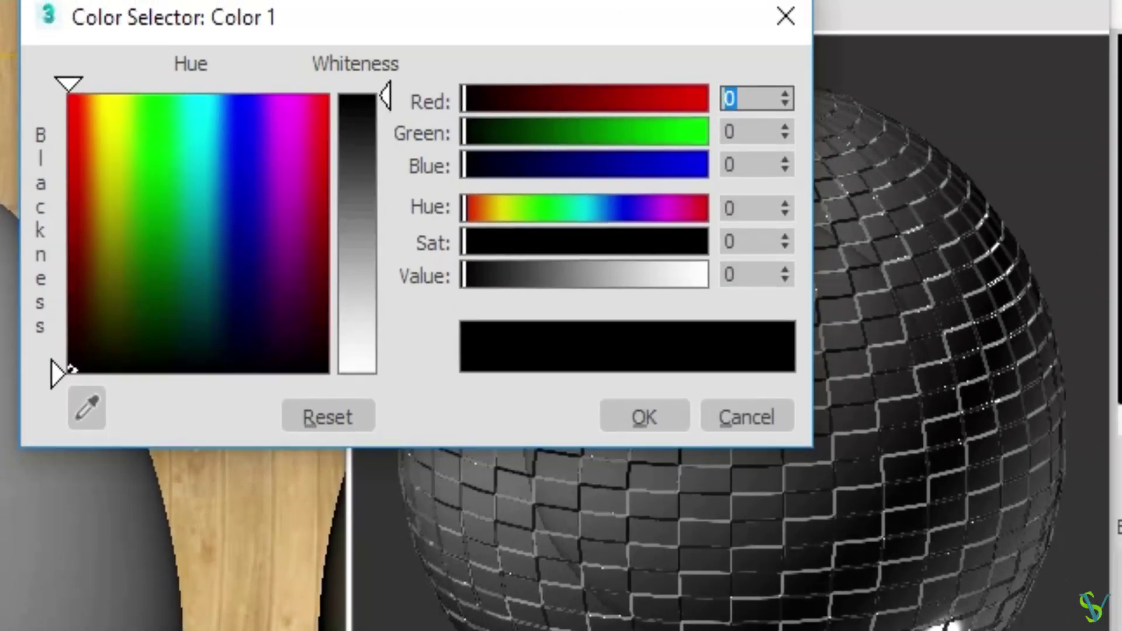
type("125")
key("Tab")
type("125")
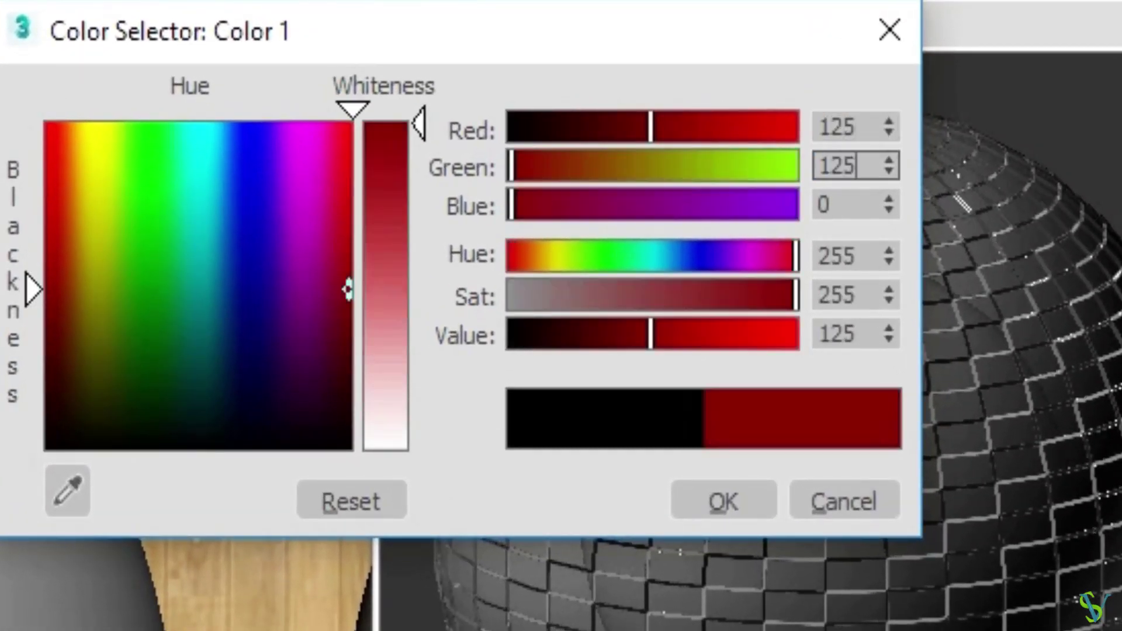
key("Tab")
type("125")
key("Return")
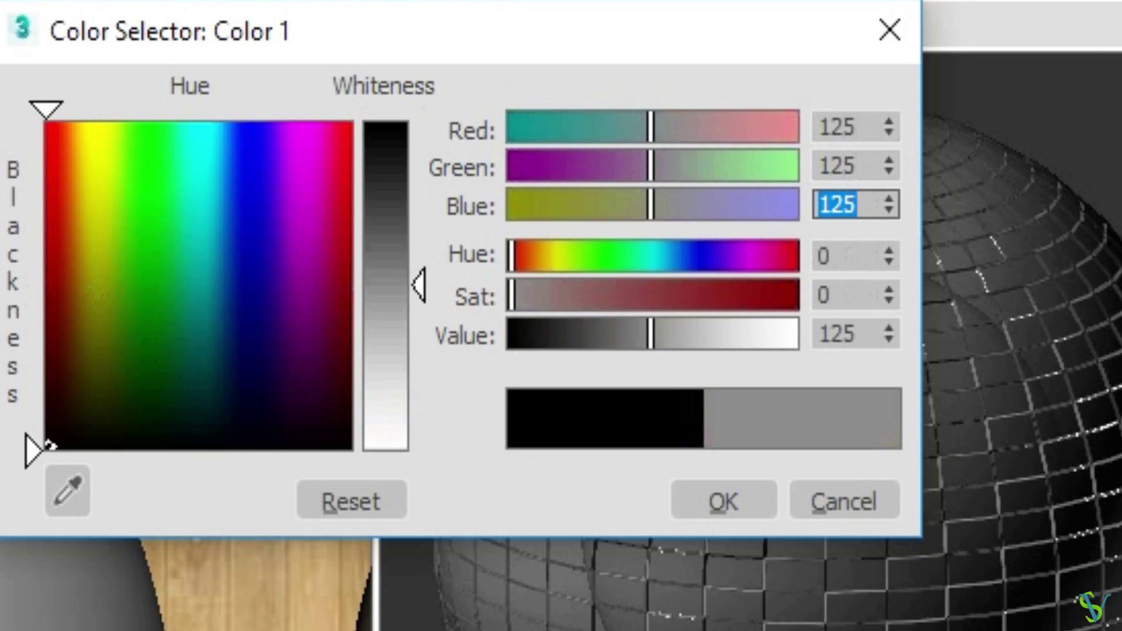
left_click(720, 517)
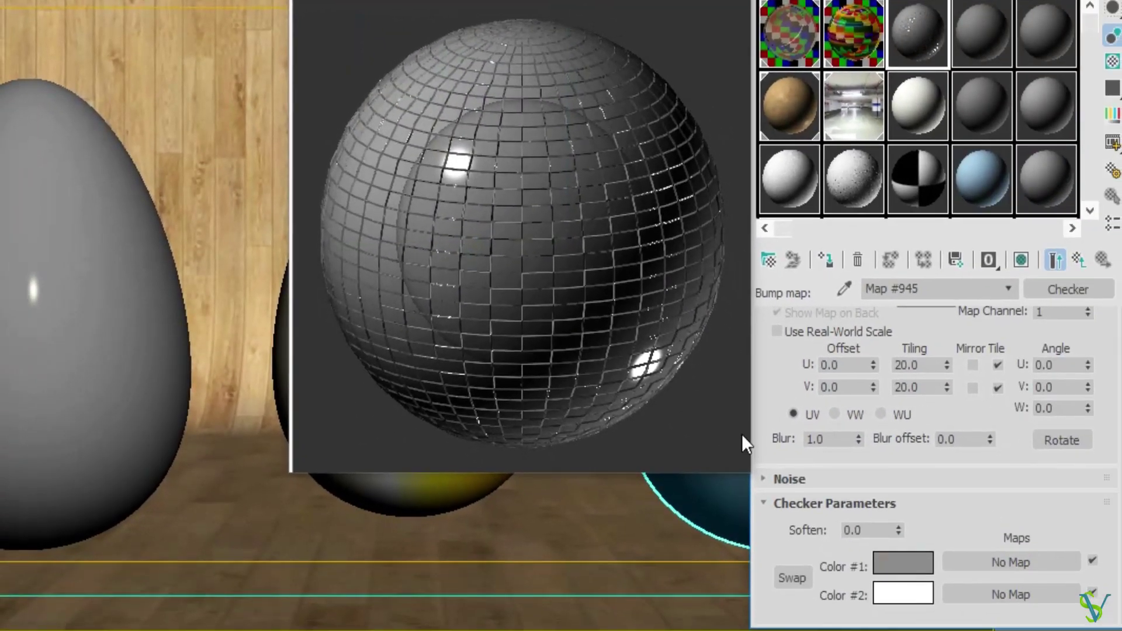
Step: Set Color #2 of the Checker bump map to RGB 179, 179, 179
left_click(884, 591)
type("1")
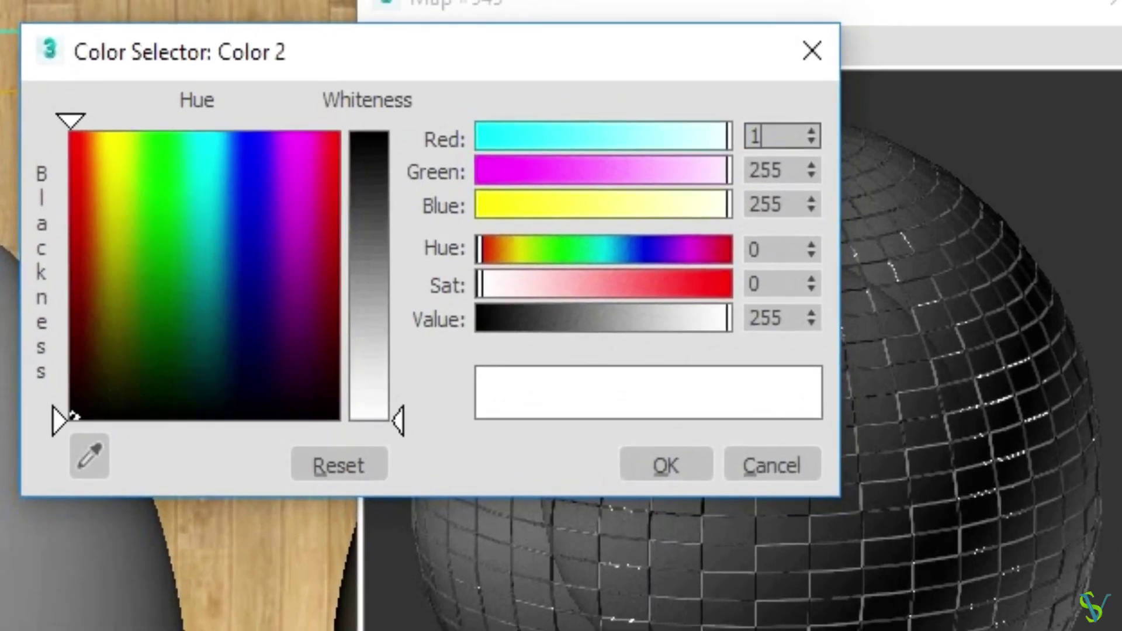
type("79")
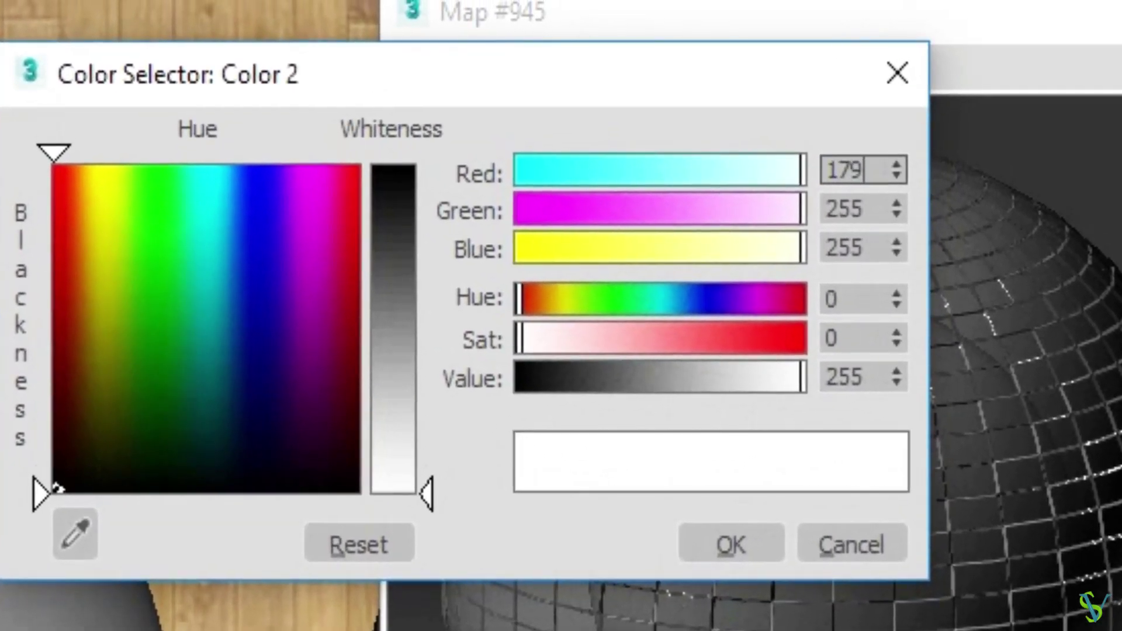
key("Tab")
type("179")
key("Tab")
type("179")
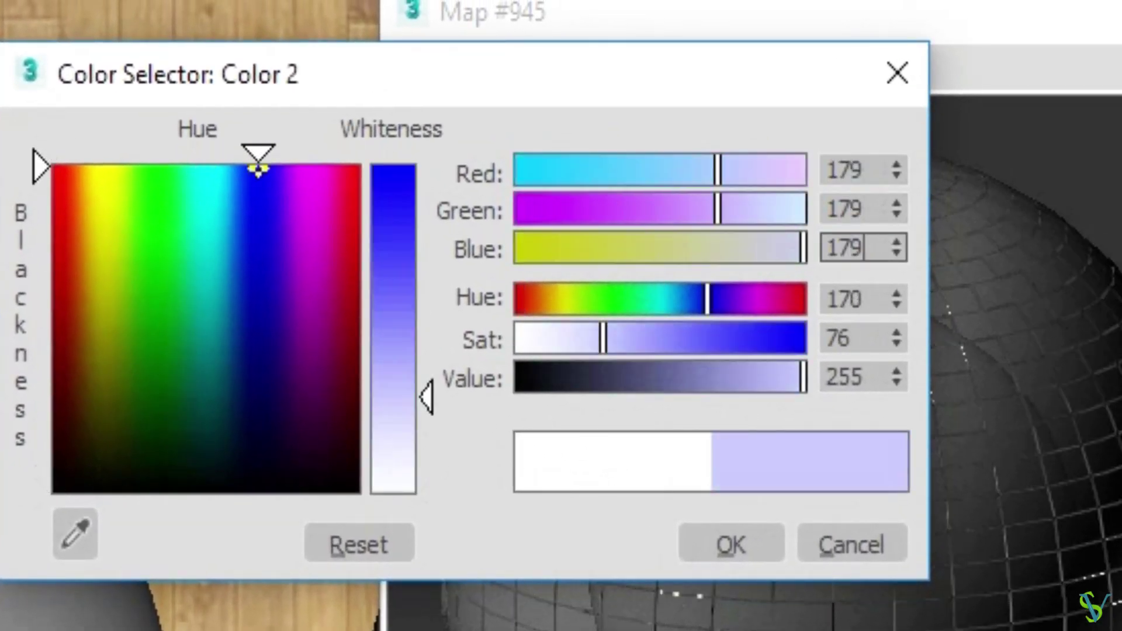
key("Return")
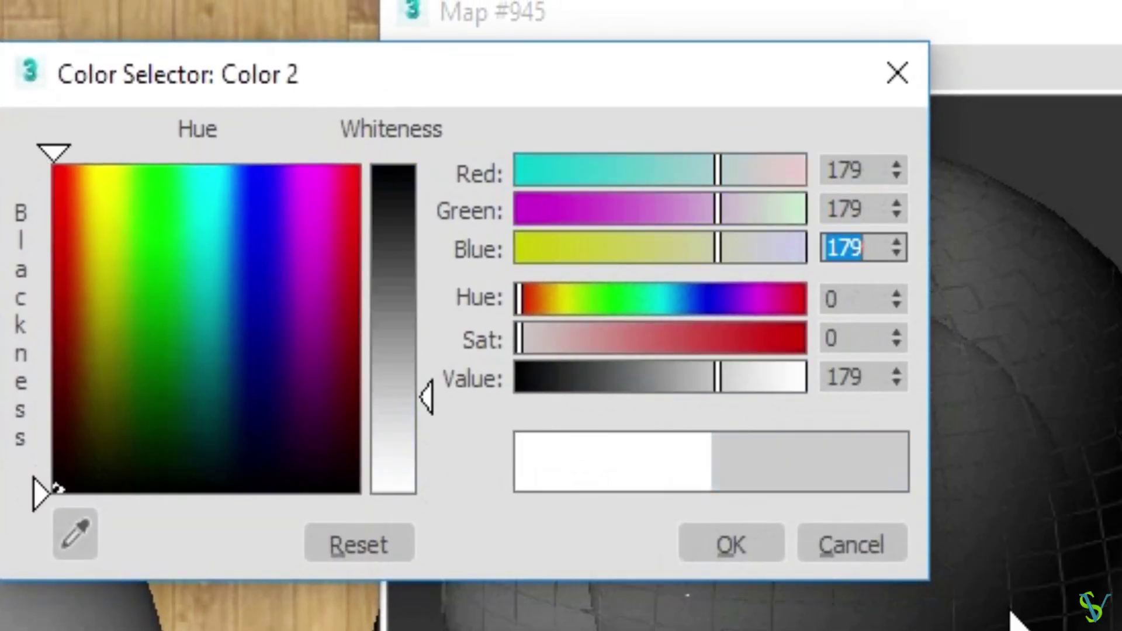
left_click(728, 547)
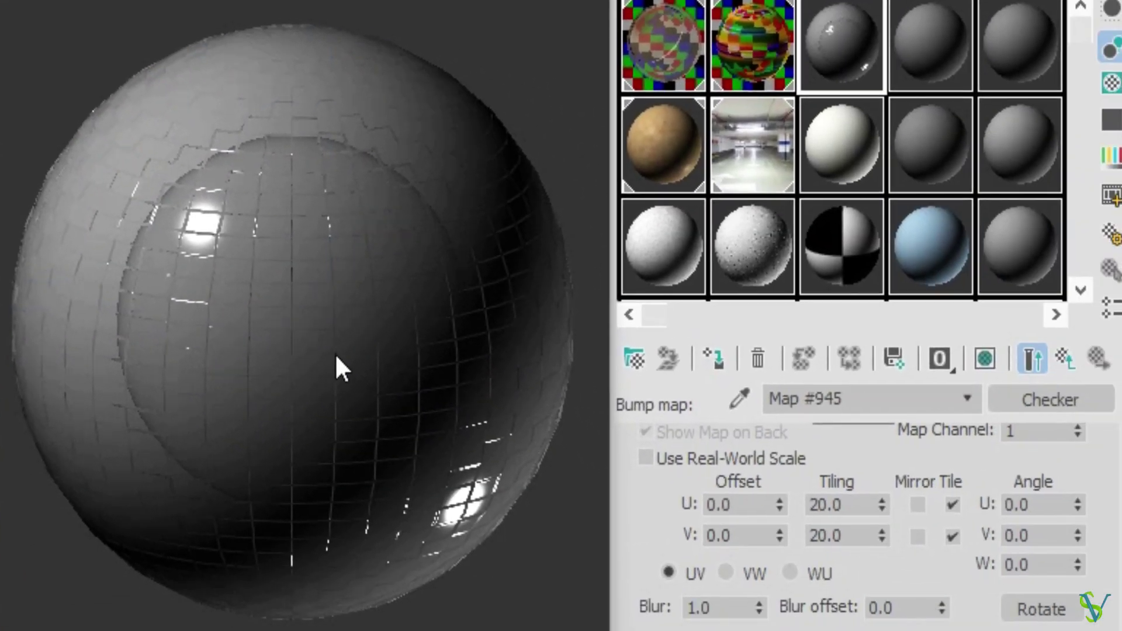
Step: Return to the parent two-sided material, enable its back material, and assign a VRayMtl to it
left_click(1056, 363)
left_click(1056, 363)
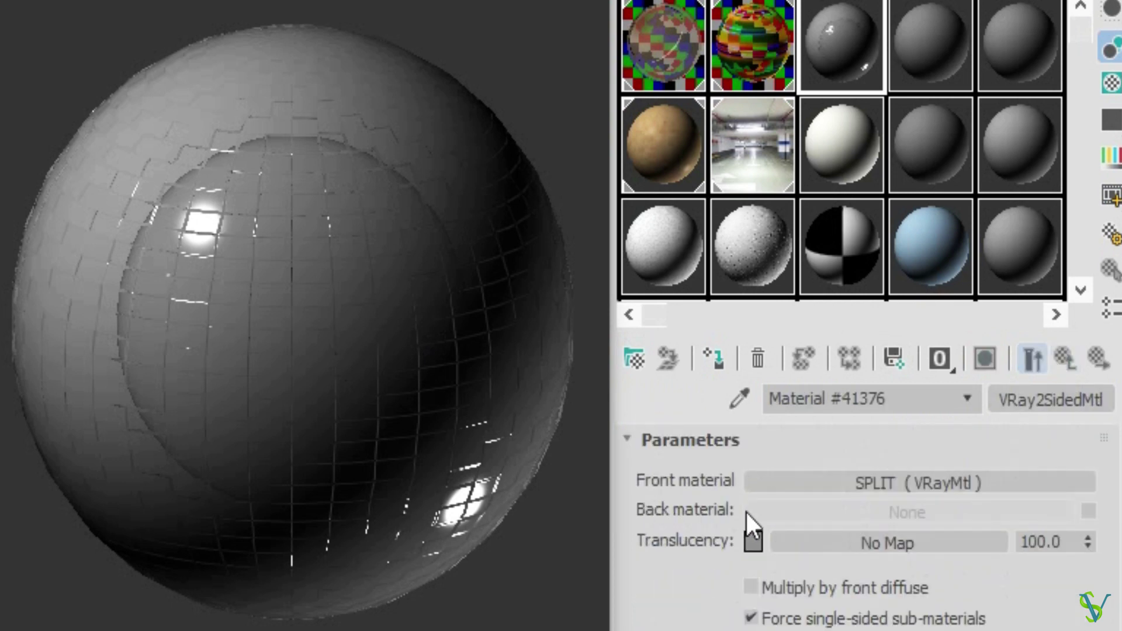
left_click(1088, 511)
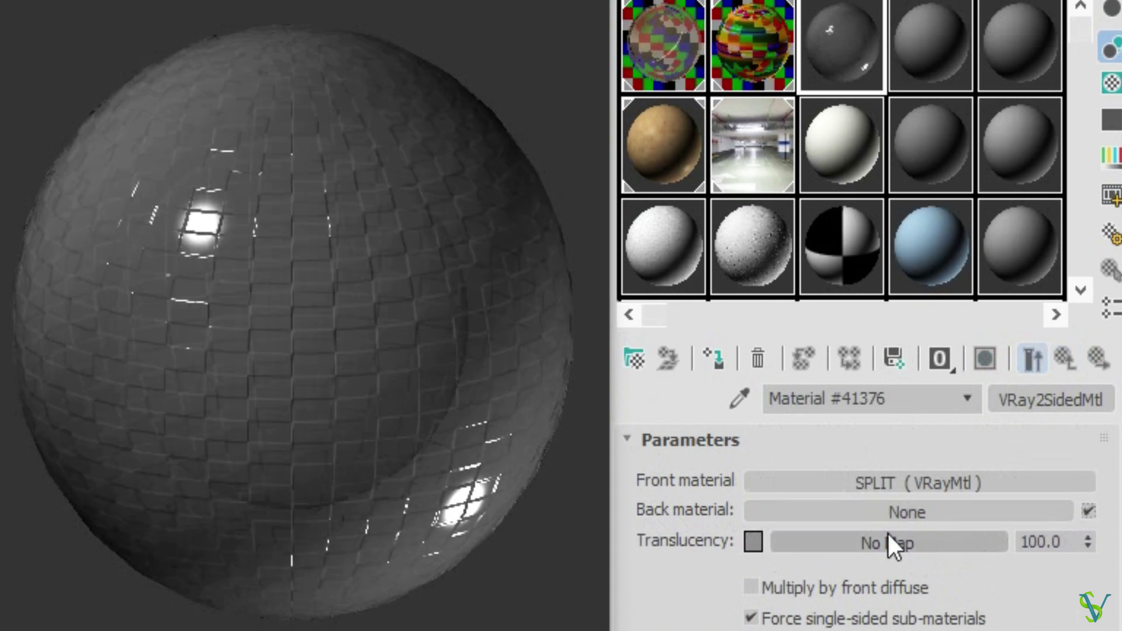
left_click(924, 513)
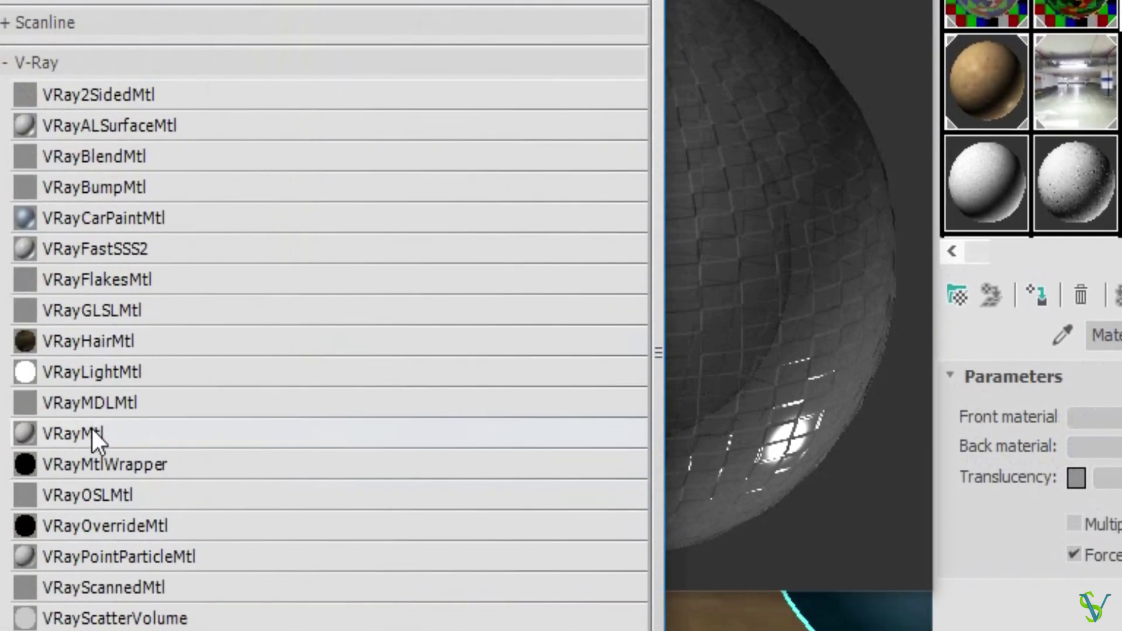
double_click(82, 439)
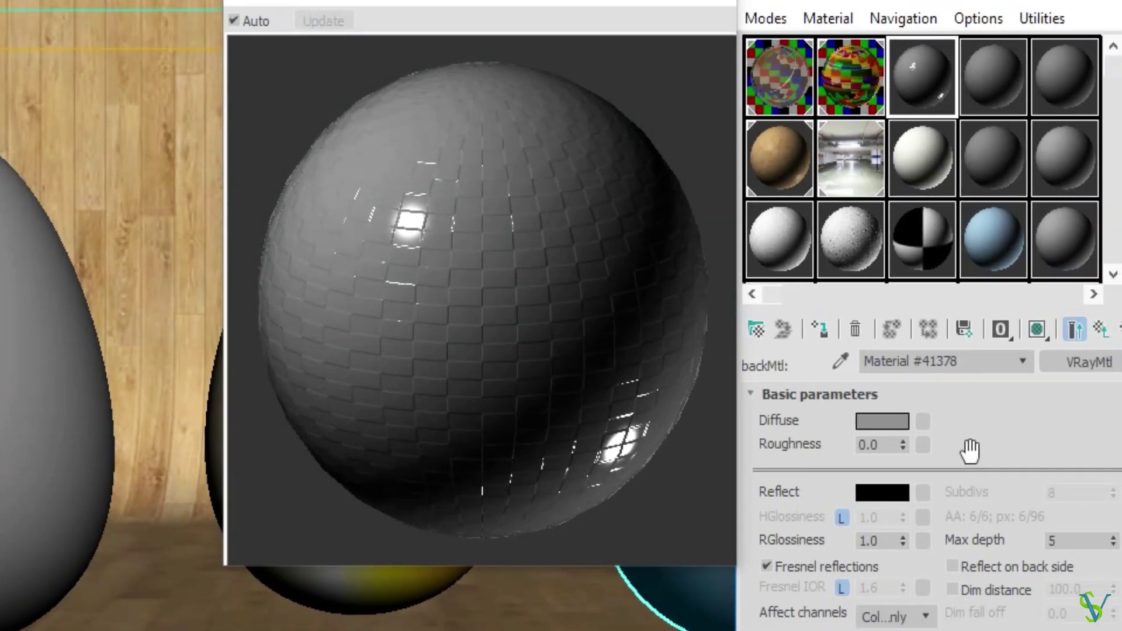
Step: Set the back VRayMtl's diffuse color to RGB 2, 2, 2
left_click(893, 425)
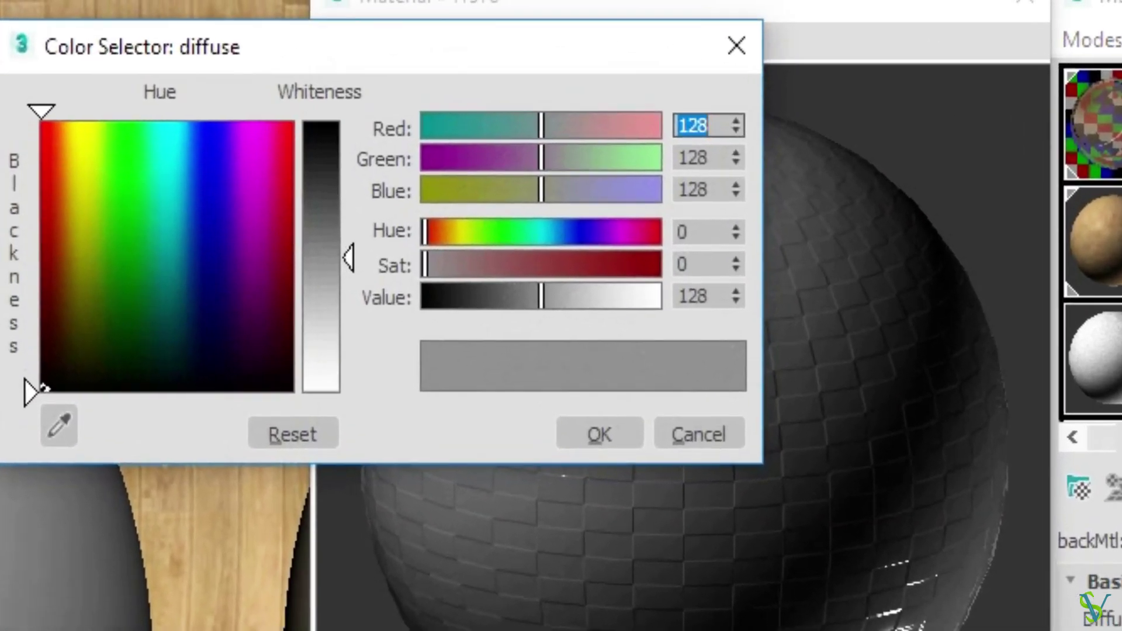
type("2")
key("Tab")
type("2")
key("Tab")
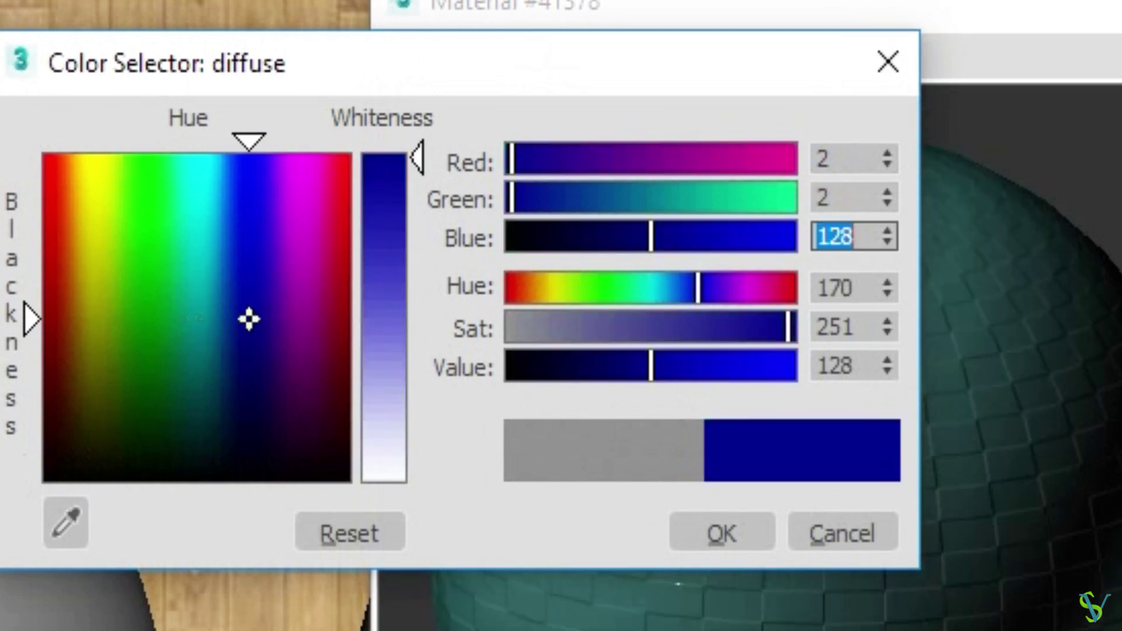
type("2")
key("Return")
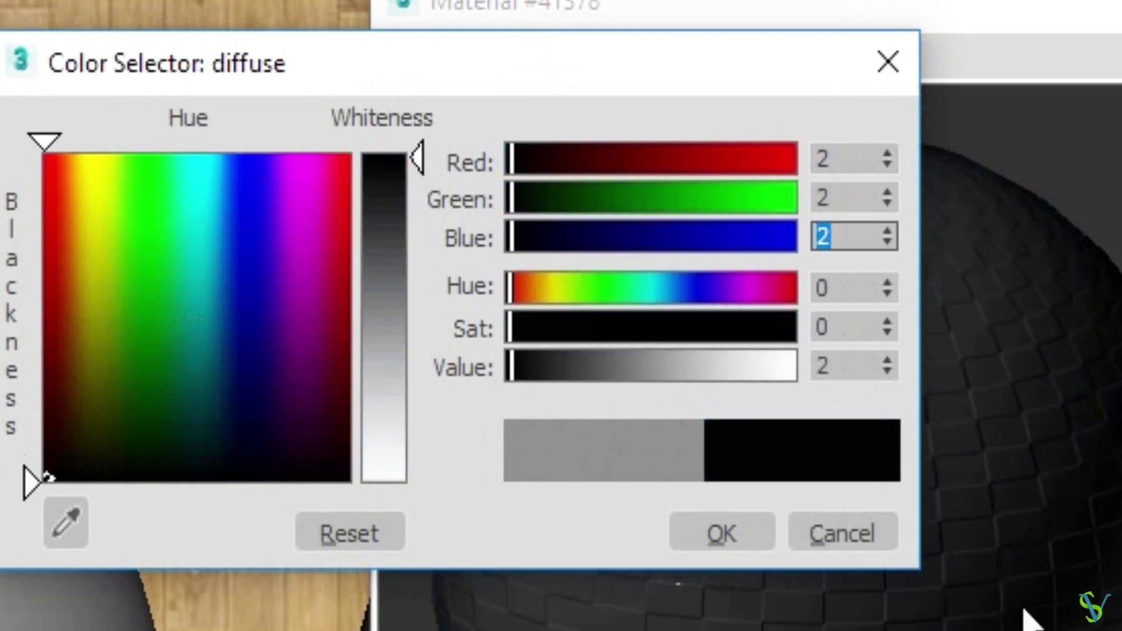
left_click(723, 533)
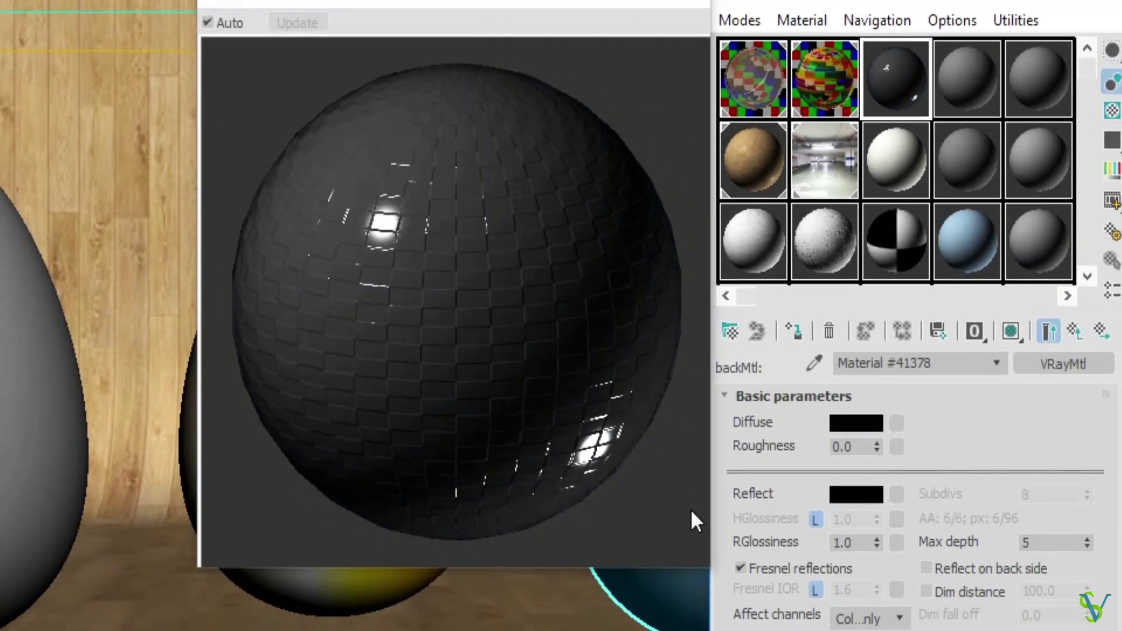
Step: Set the back VRayMtl's reflection color to RGB 113, 113, 113
left_click(859, 496)
type("11")
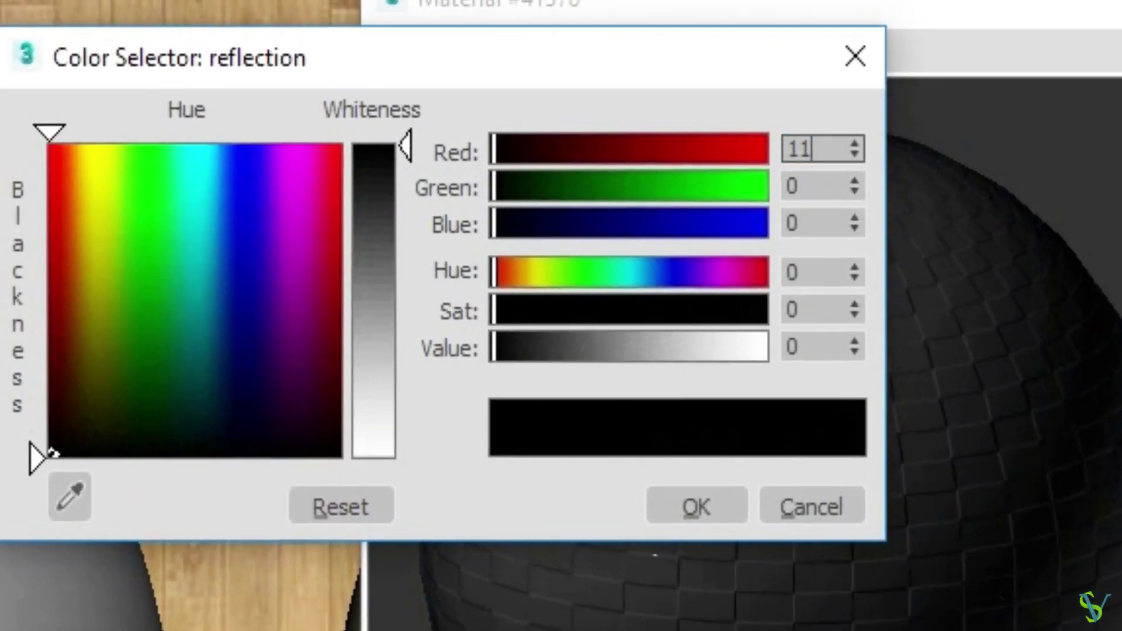
type("3")
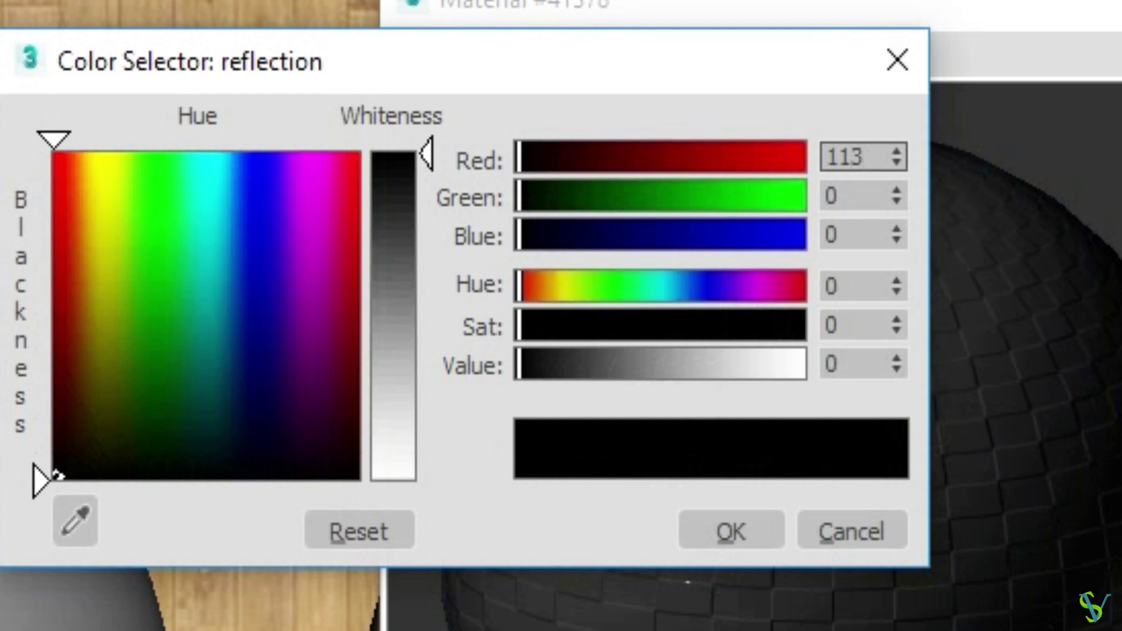
key("Tab")
type("113")
key("Tab")
type("113")
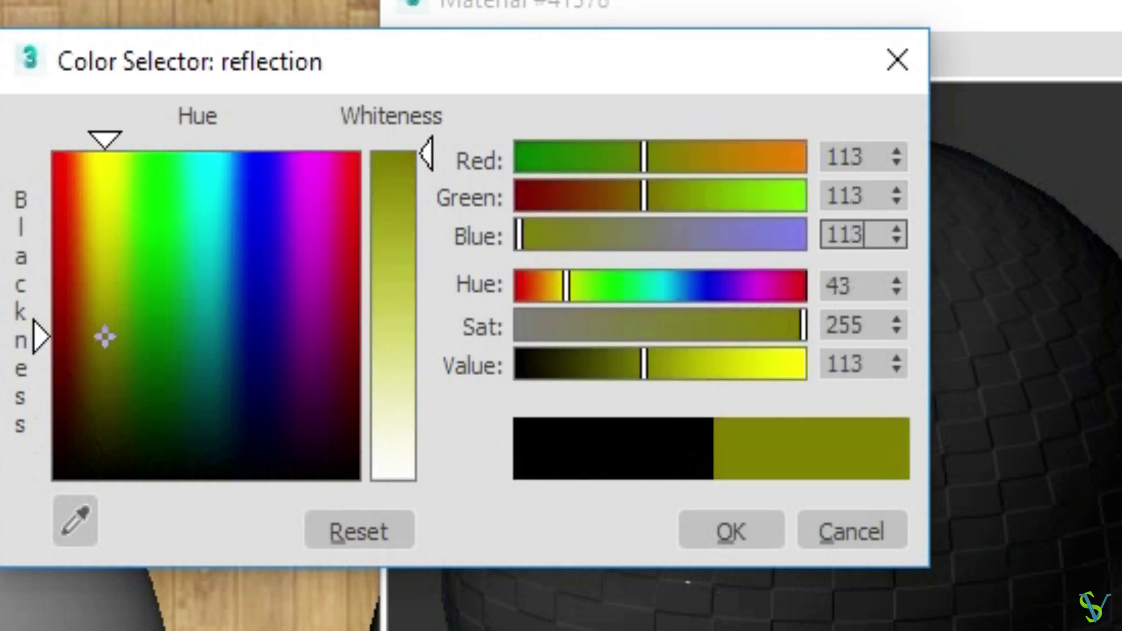
key("Return")
left_click(728, 527)
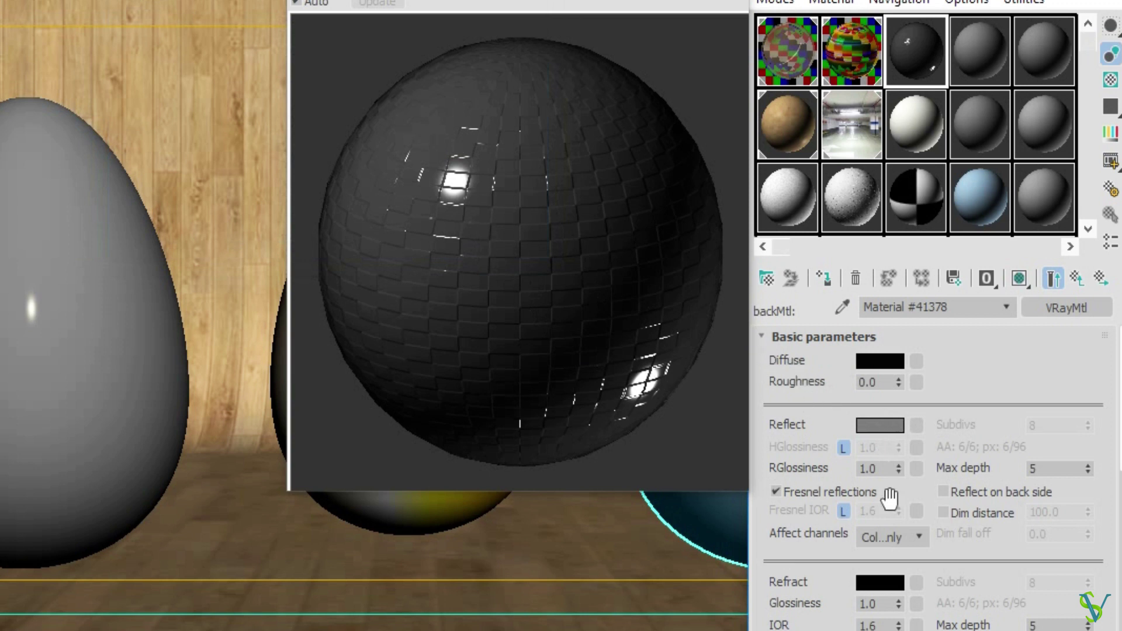
Step: Turn off Fresnel reflections on the back VRayMtl and set its refraction color to RGB 162, 162, 162
left_click_drag(890, 498, 886, 466)
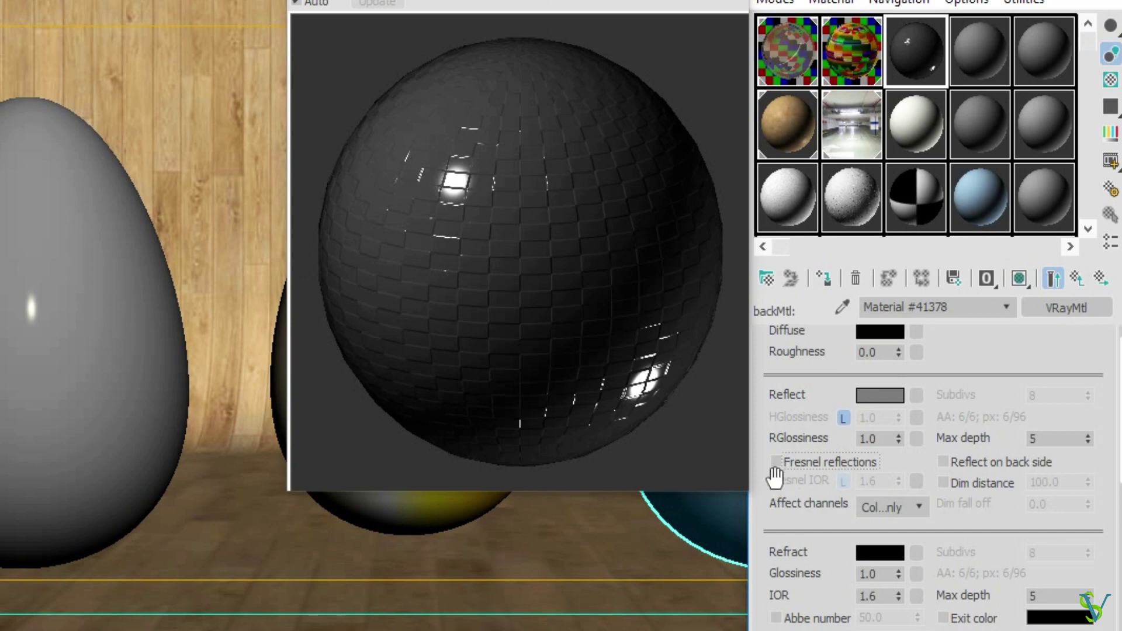
left_click(879, 552)
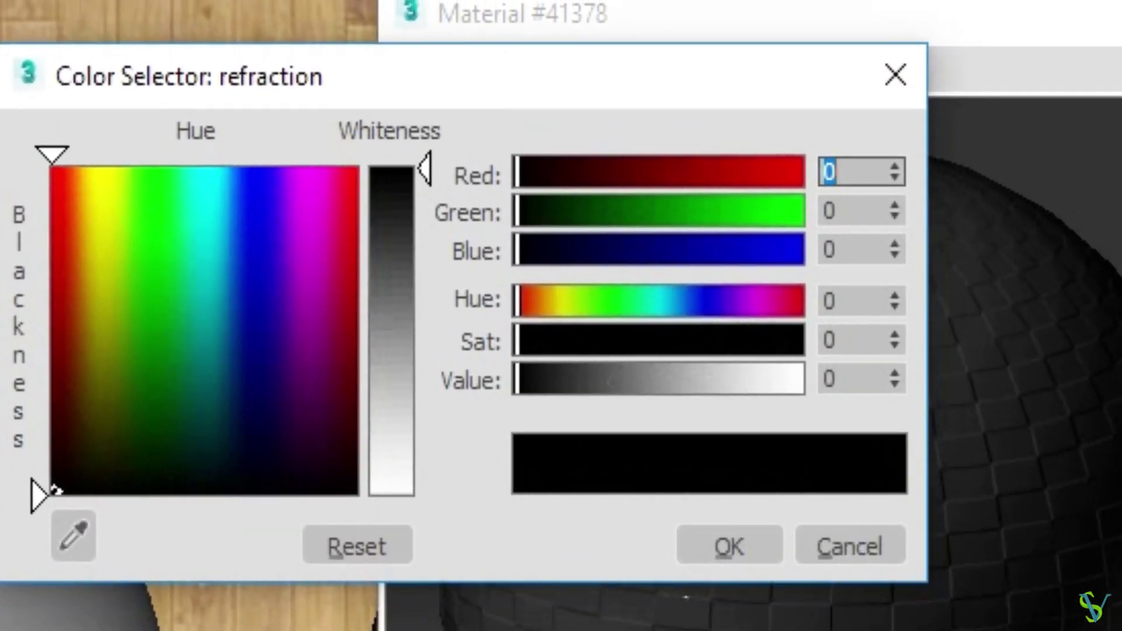
type("162")
key("Tab")
type("162")
key("Tab")
type("162")
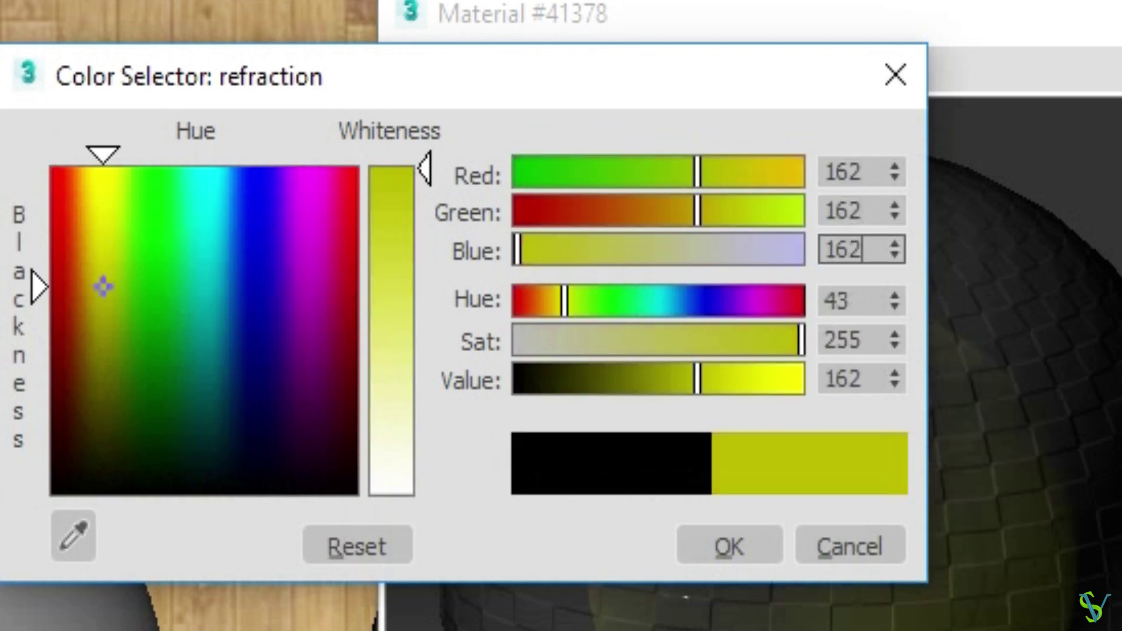
key("Return")
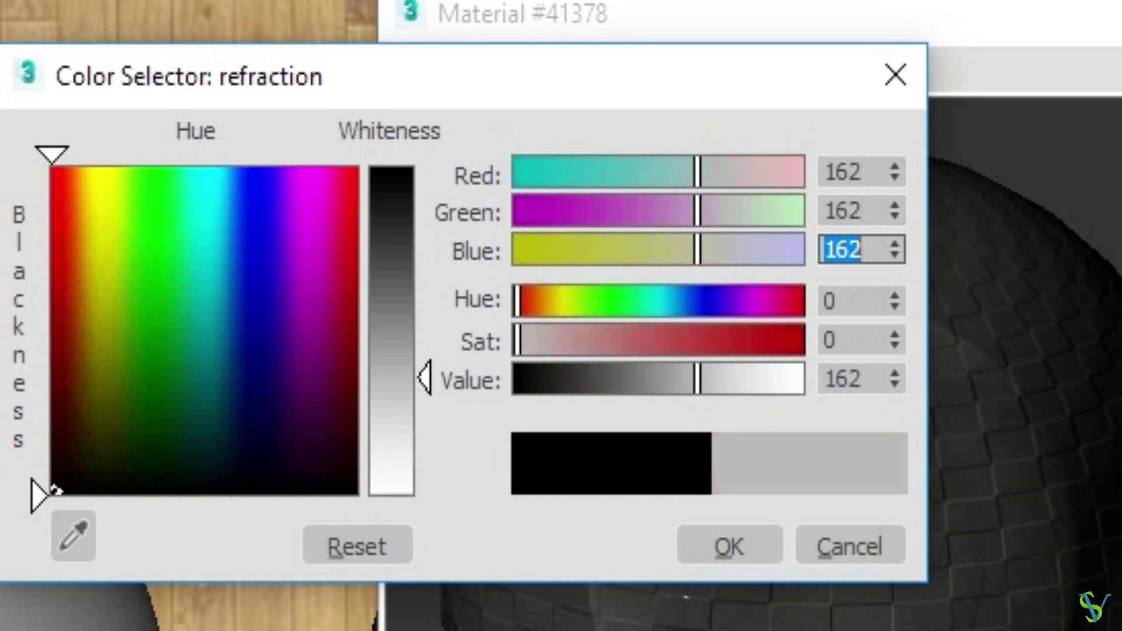
left_click(750, 556)
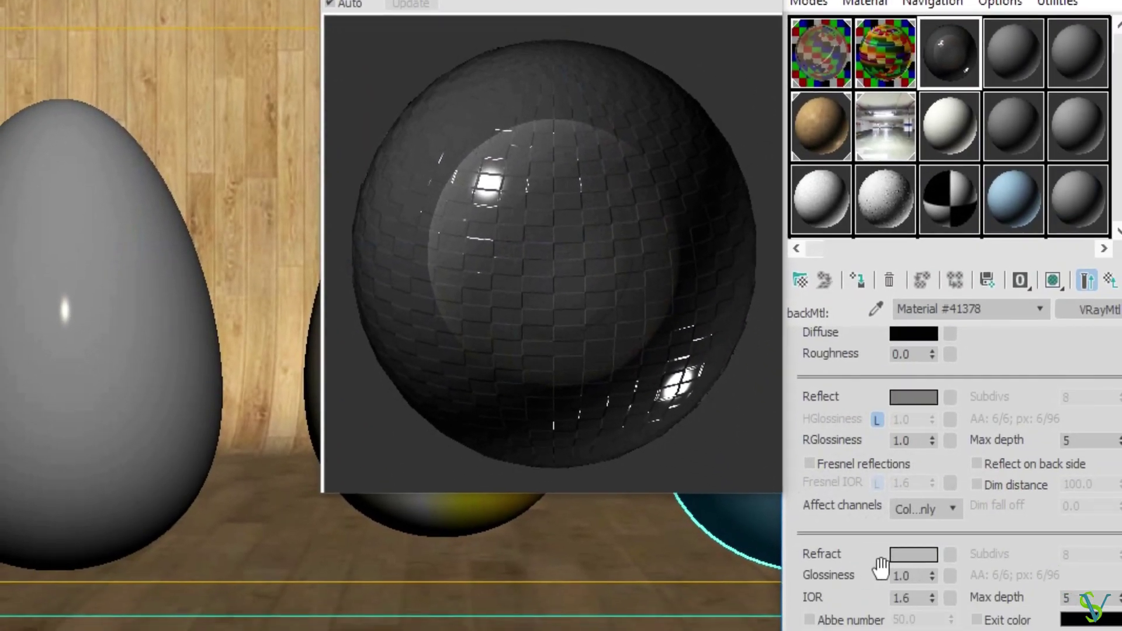
Step: Set the back VRayMtl's BRDF type to Blinn and its cutoff to 0.01
left_click_drag(1030, 526, 1016, 342)
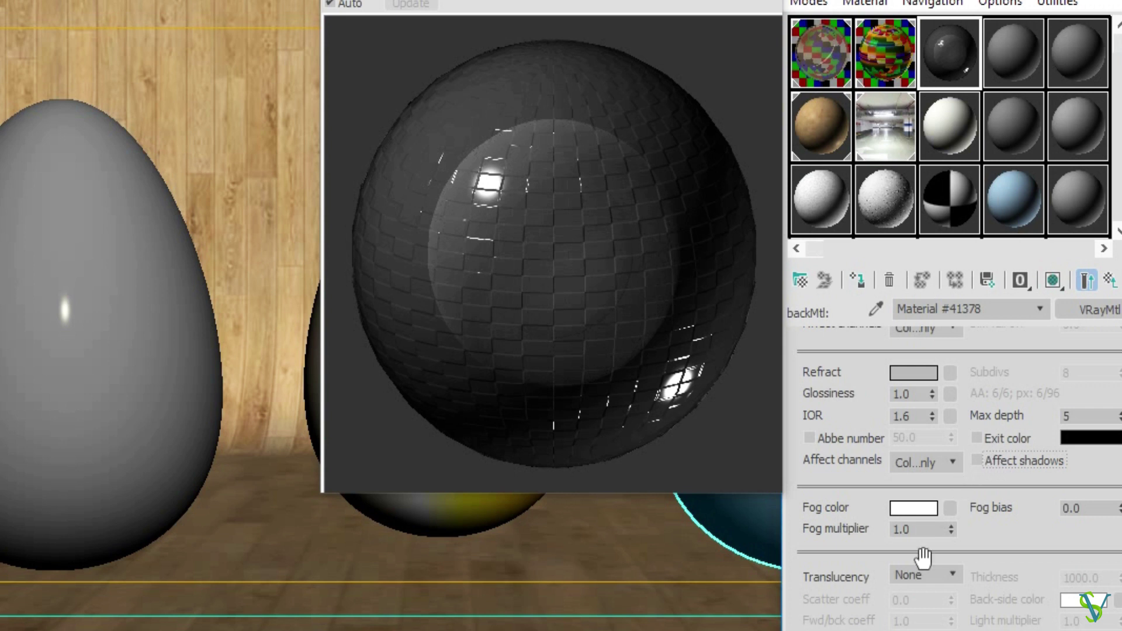
left_click_drag(866, 555, 888, 324)
left_click(903, 507)
left_click(854, 545)
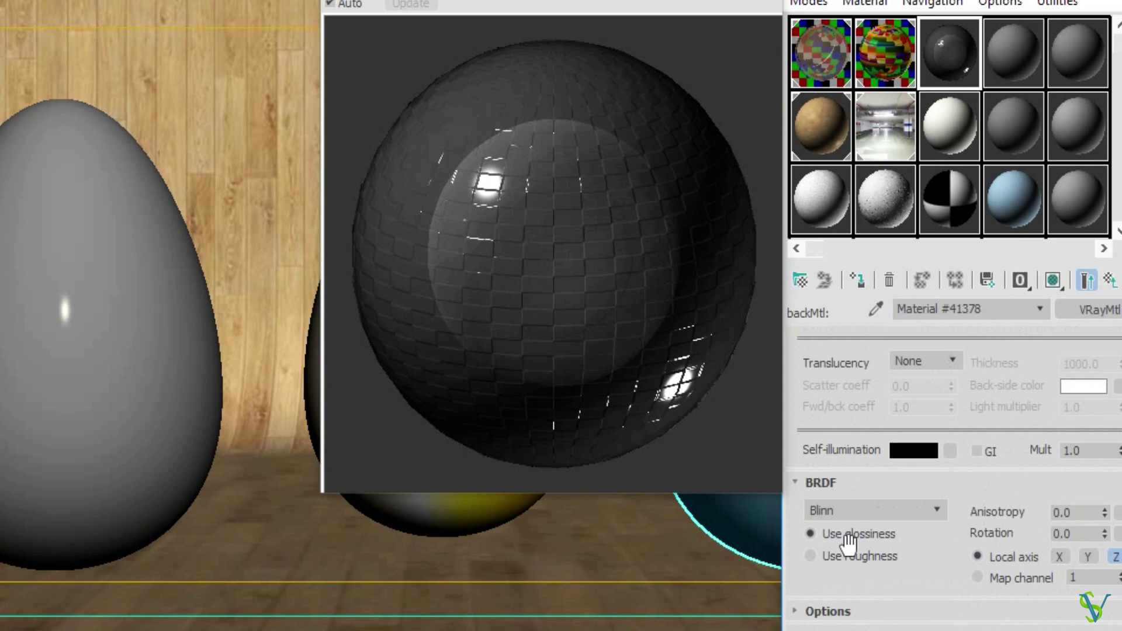
left_click(874, 607)
left_click(910, 532)
key("BackSpace")
key("Return")
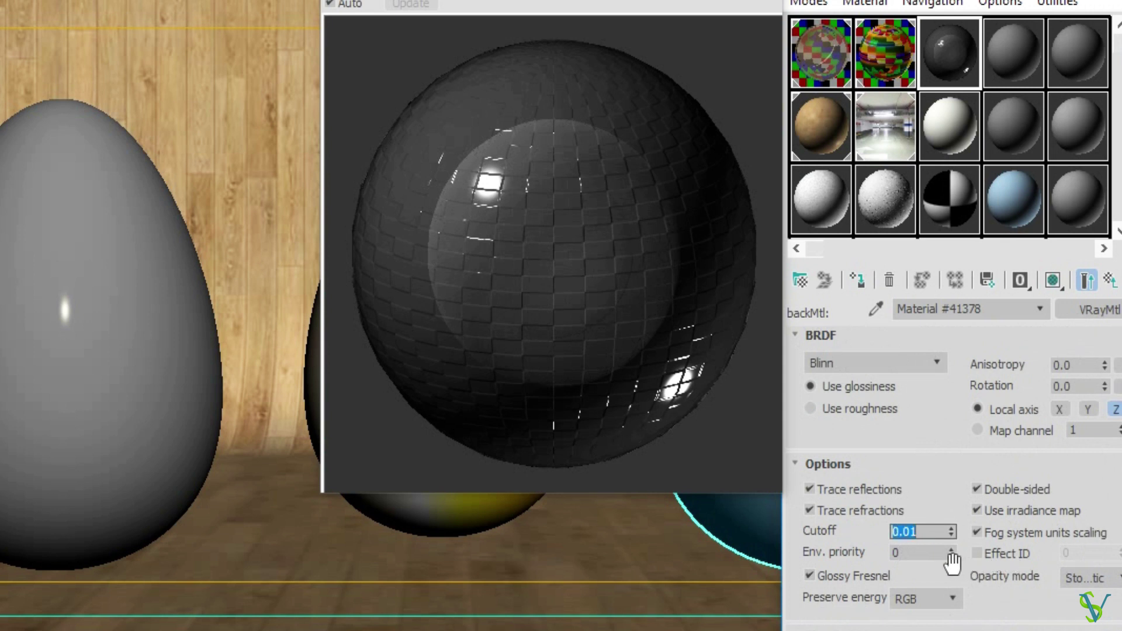
Step: Turn off Fog system units scaling and Glossy Fresnel on the back VRayMtl, and close the material preview and the Material Editor
left_click(1040, 534)
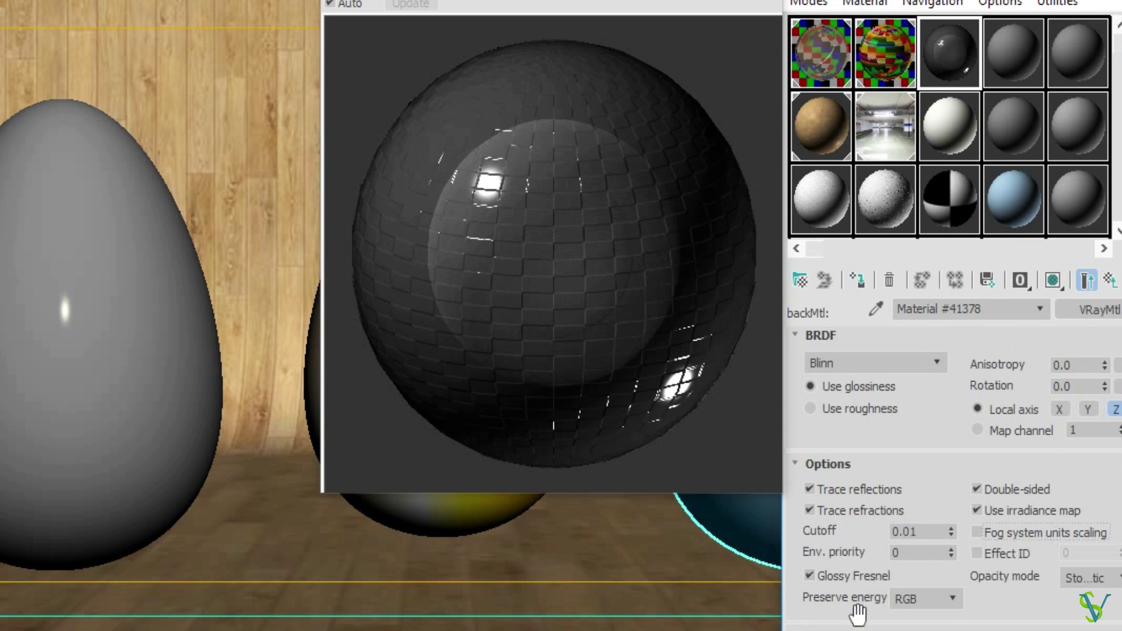
left_click(847, 578)
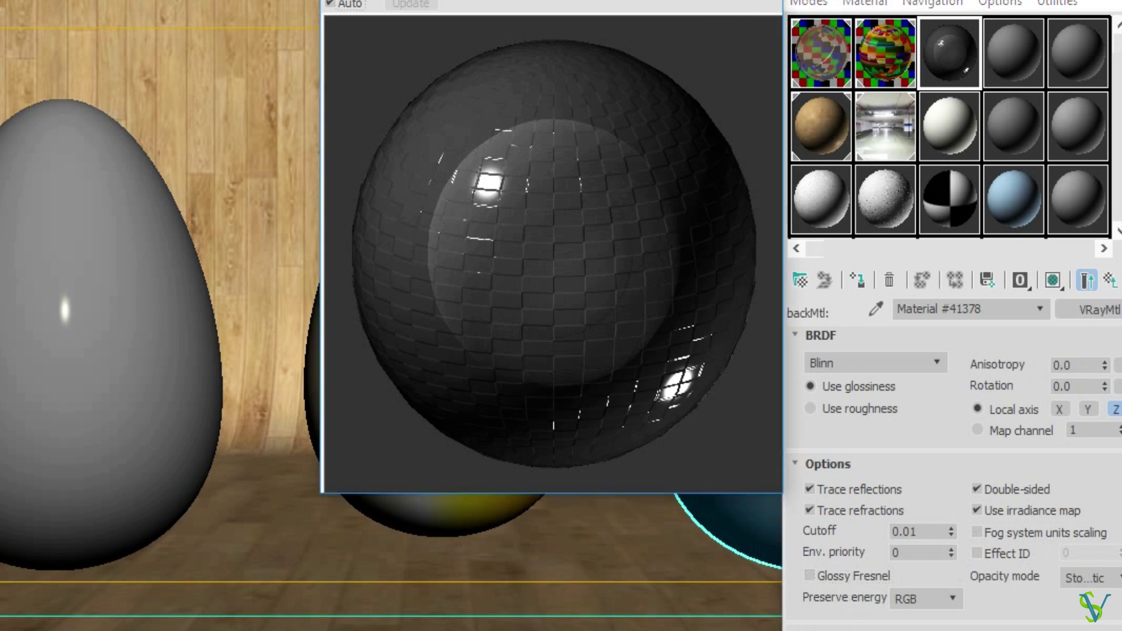
left_click(768, 1)
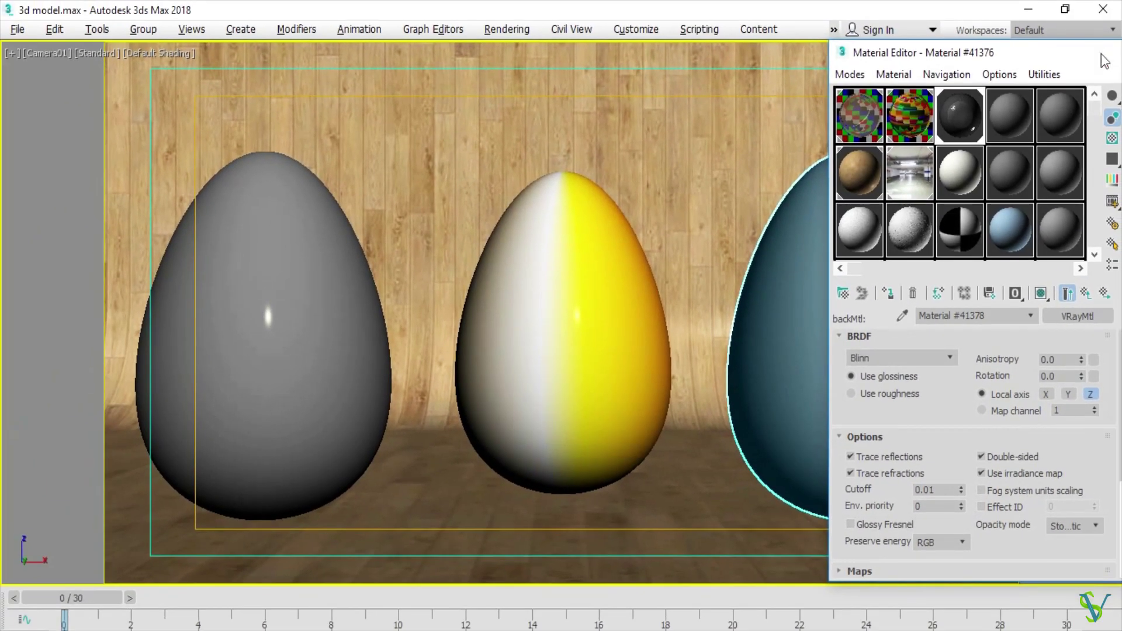
left_click(1107, 48)
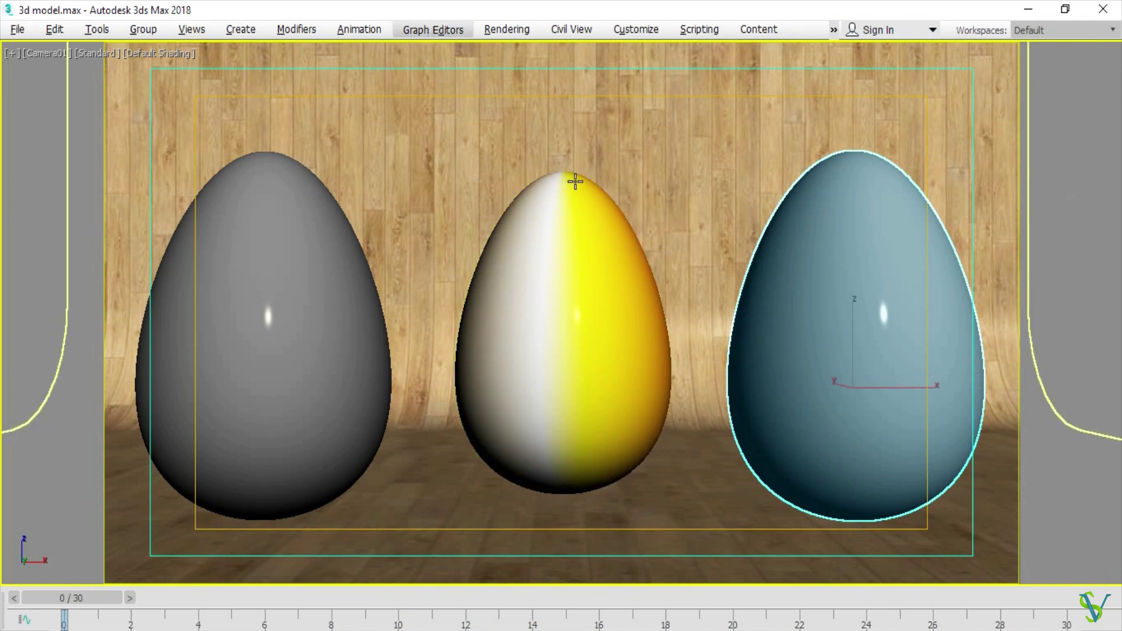
Step: Deselect the egg and restore the four-viewport layout with the full interface
key("alt+w")
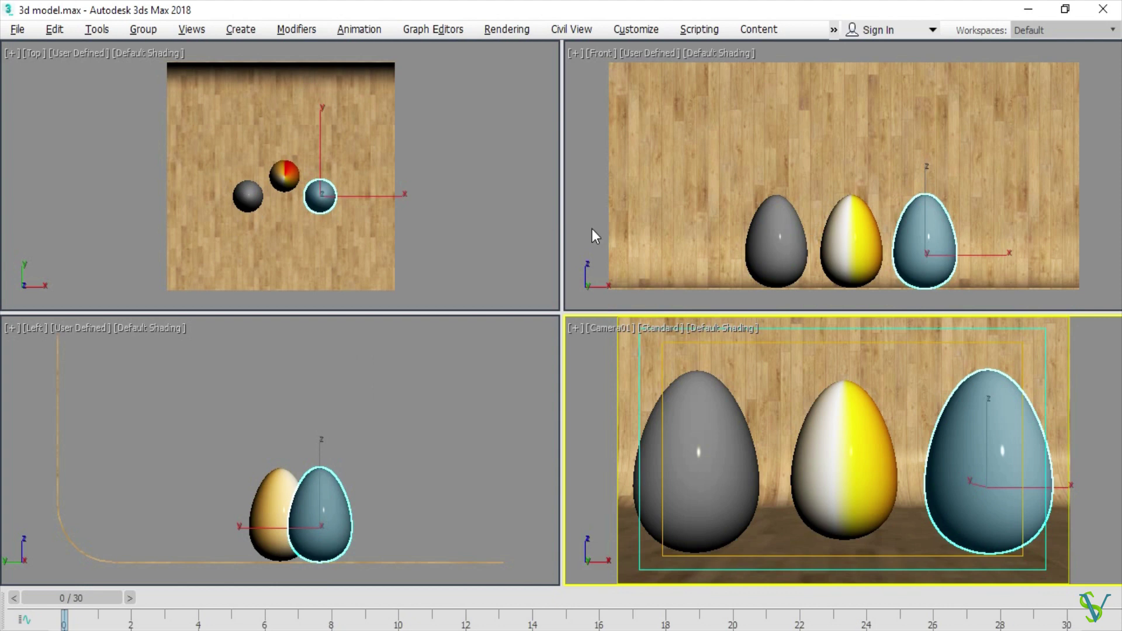
left_click(524, 202)
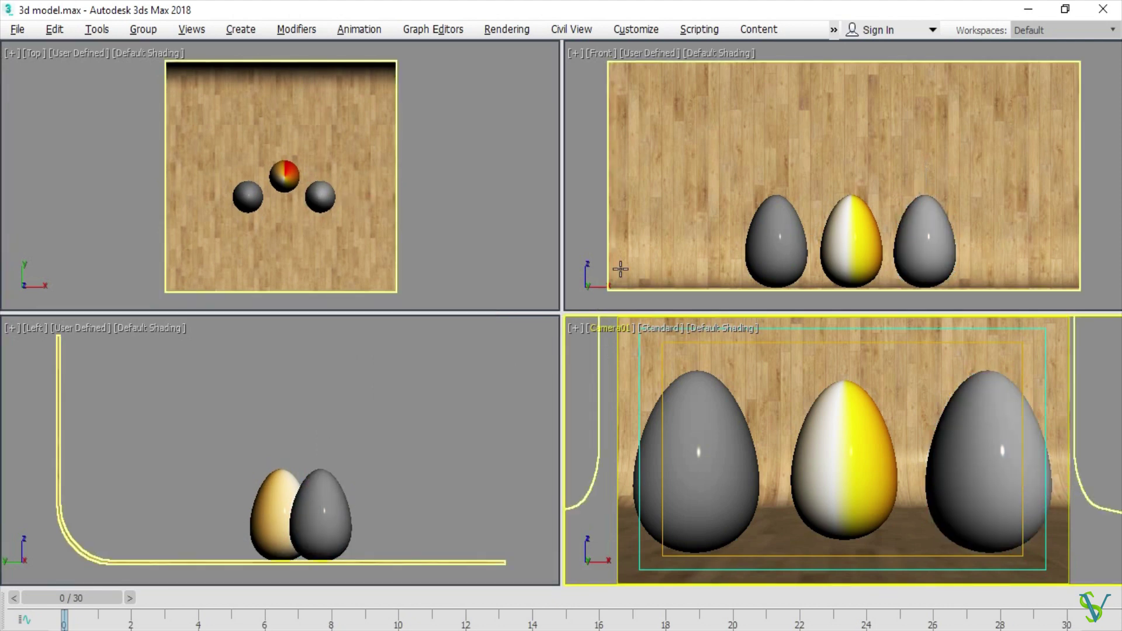
key("ctrl+x")
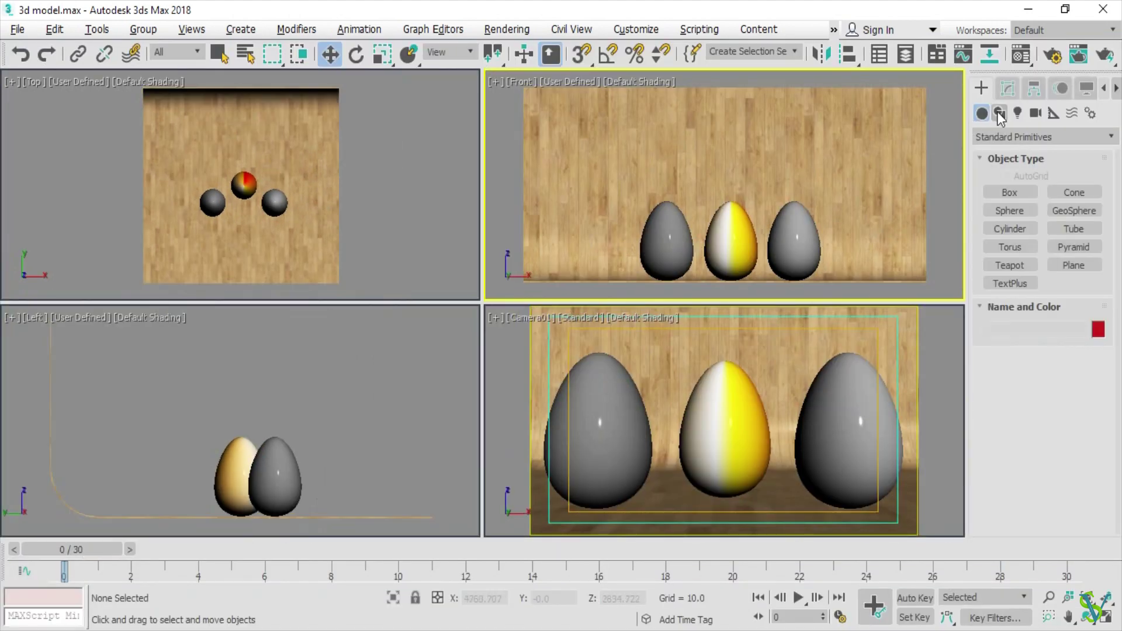
Step: Draw a wavy five-point line around the eggs across the floor in the Top viewport, with initial and drag types set to Smooth
left_click(999, 113)
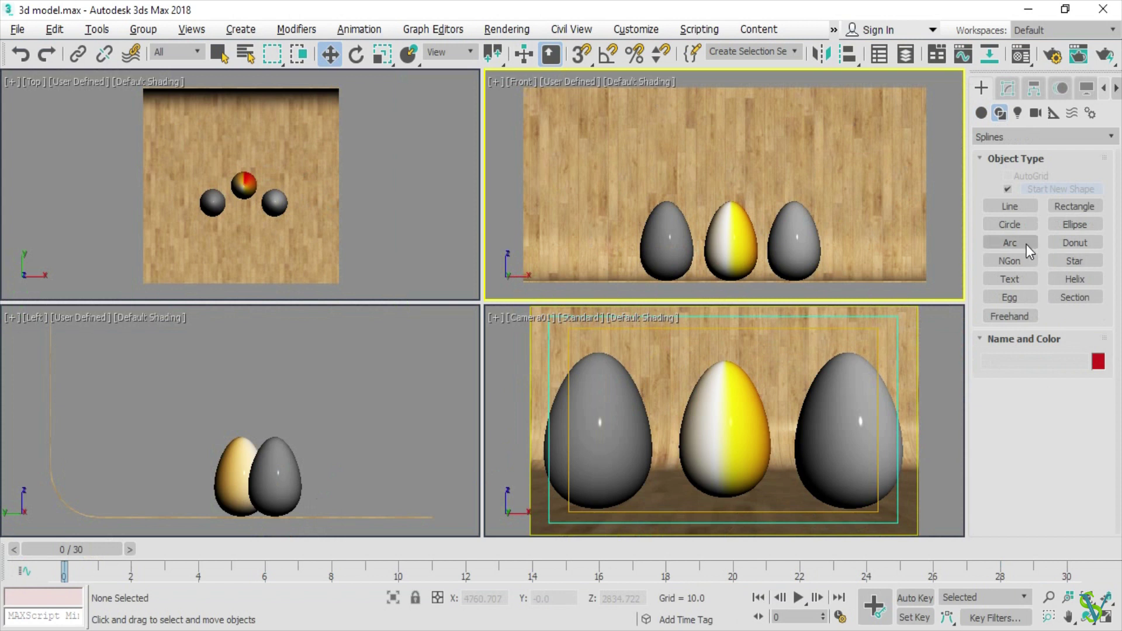
left_click(1023, 205)
left_click(1044, 474)
left_click(1048, 527)
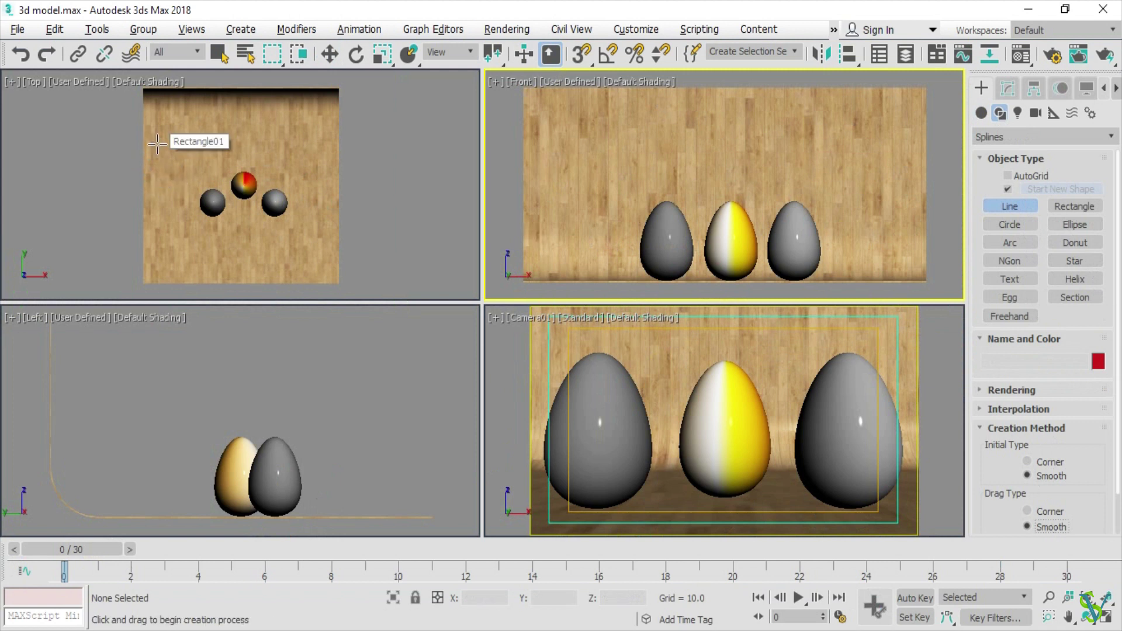
left_click(146, 205)
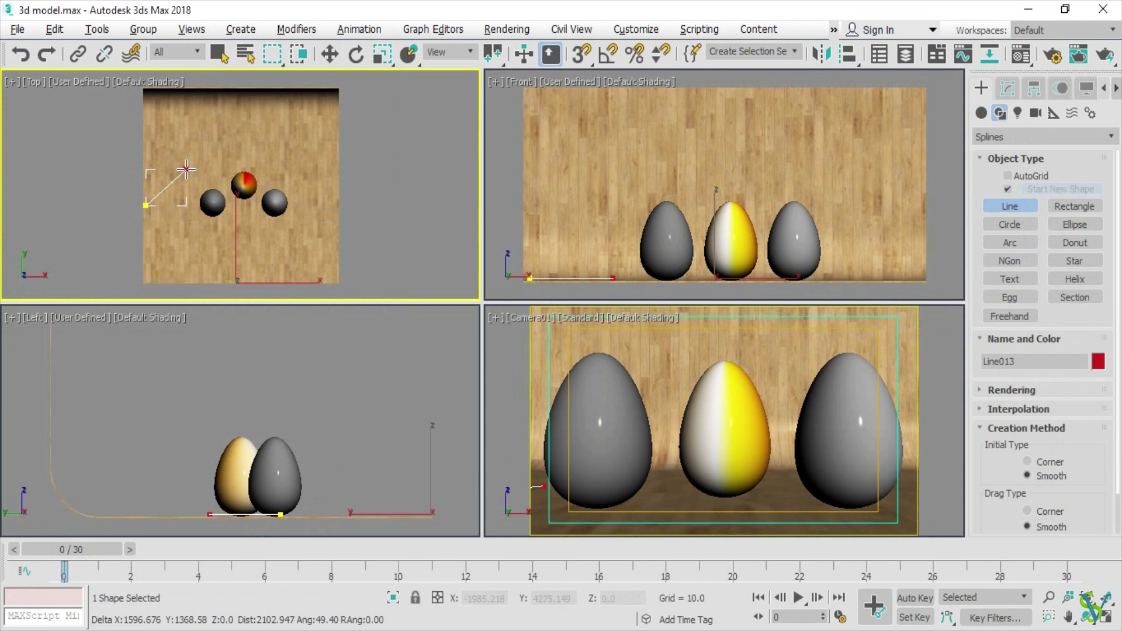
left_click(188, 172)
left_click(242, 209)
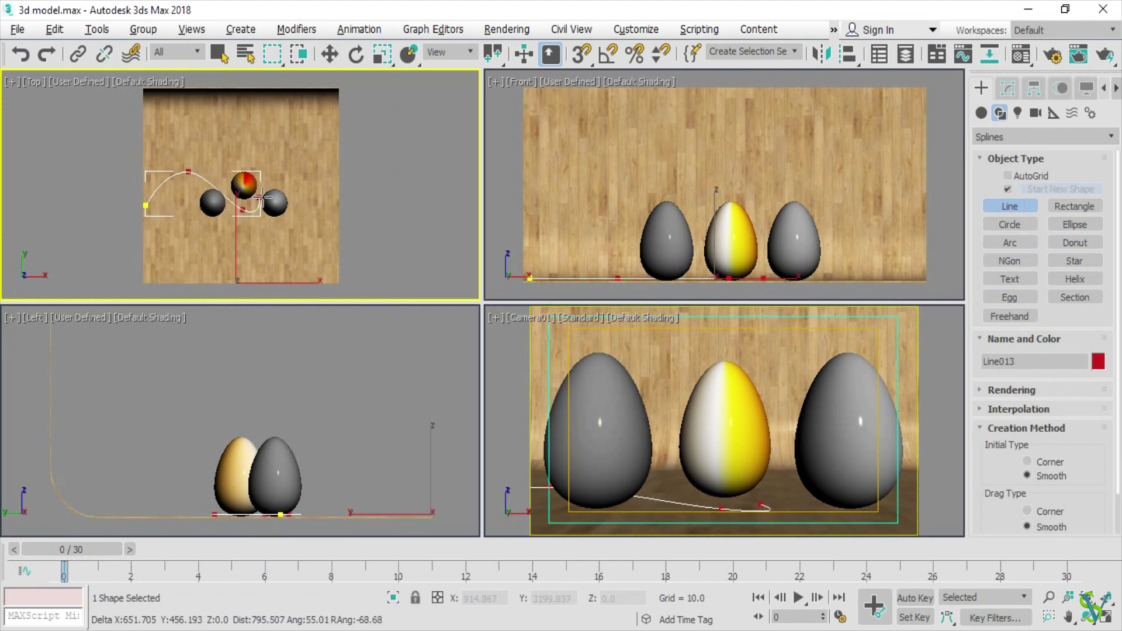
left_click(267, 169)
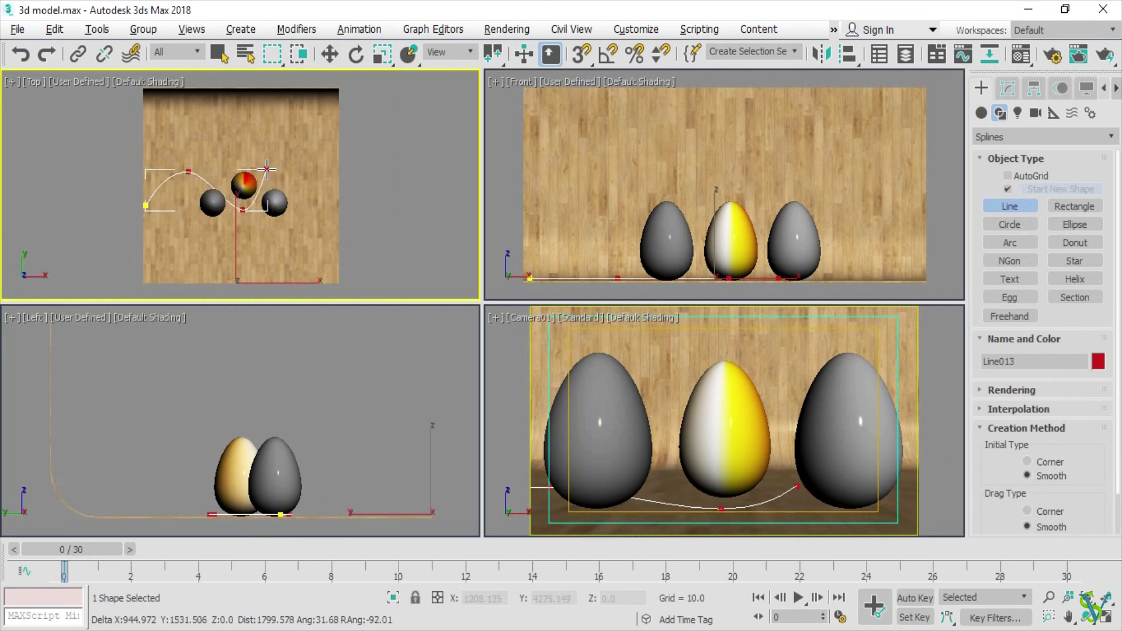
left_click(325, 204)
right_click(347, 167)
right_click(348, 168)
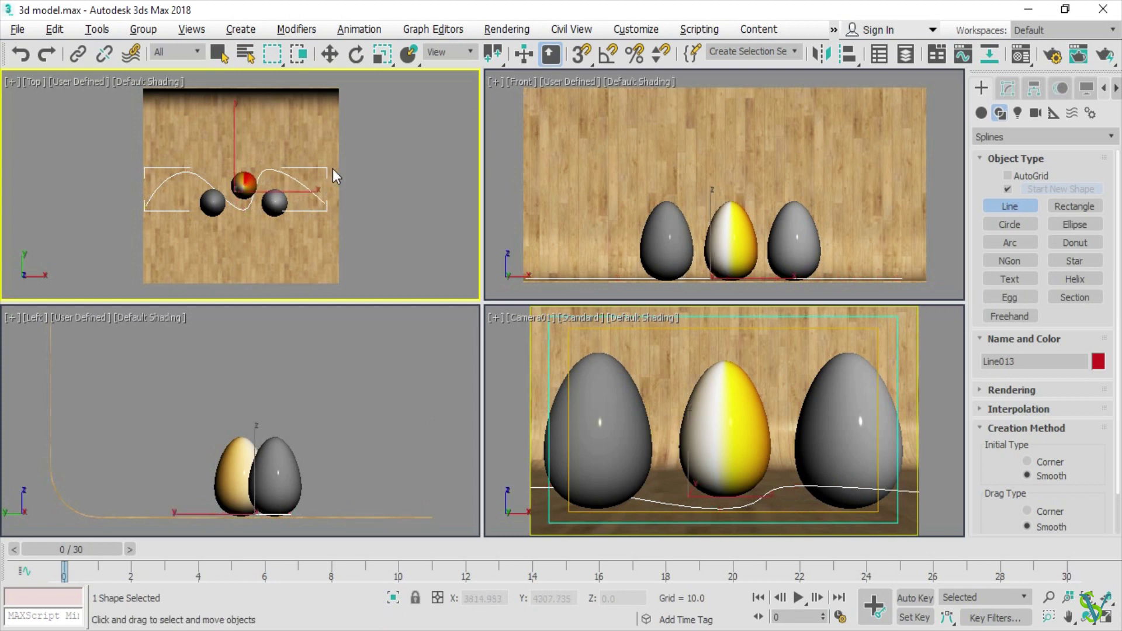
Step: Move the wavy line's two crest vertices in the Top viewport, shifting both toward the right and slightly toward the eggs
scroll(209, 179, "up", 5)
middle_click_drag(370, 198, 337, 166)
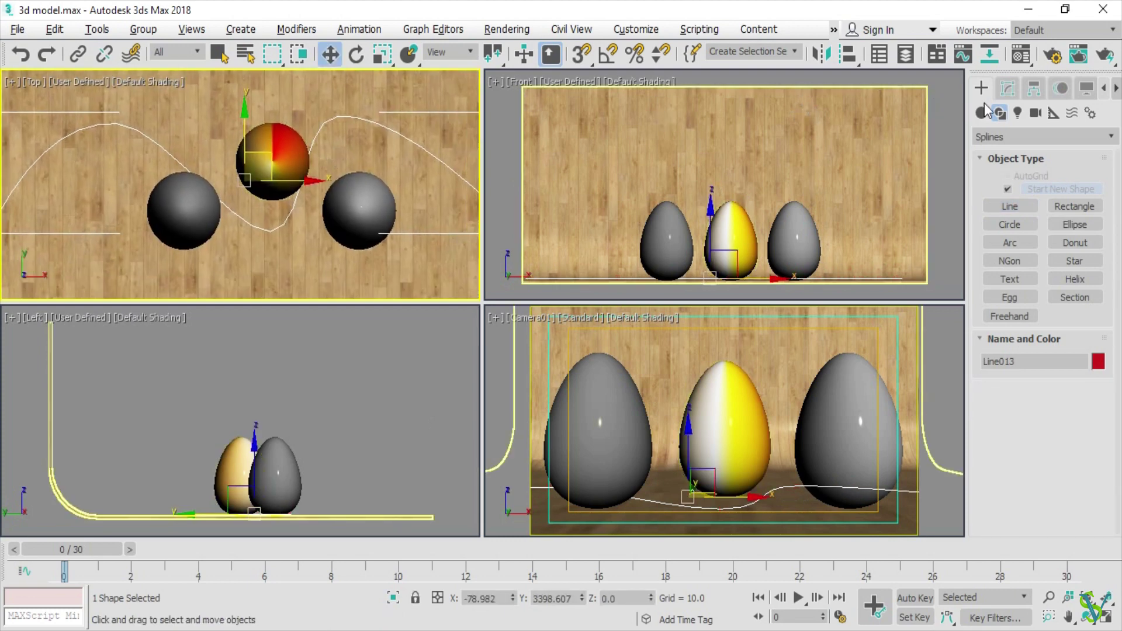
left_click(1008, 88)
key("1")
middle_click_drag(400, 162, 375, 171)
left_click_drag(331, 108, 353, 153)
left_click(89, 131)
left_click_drag(117, 110, 170, 129)
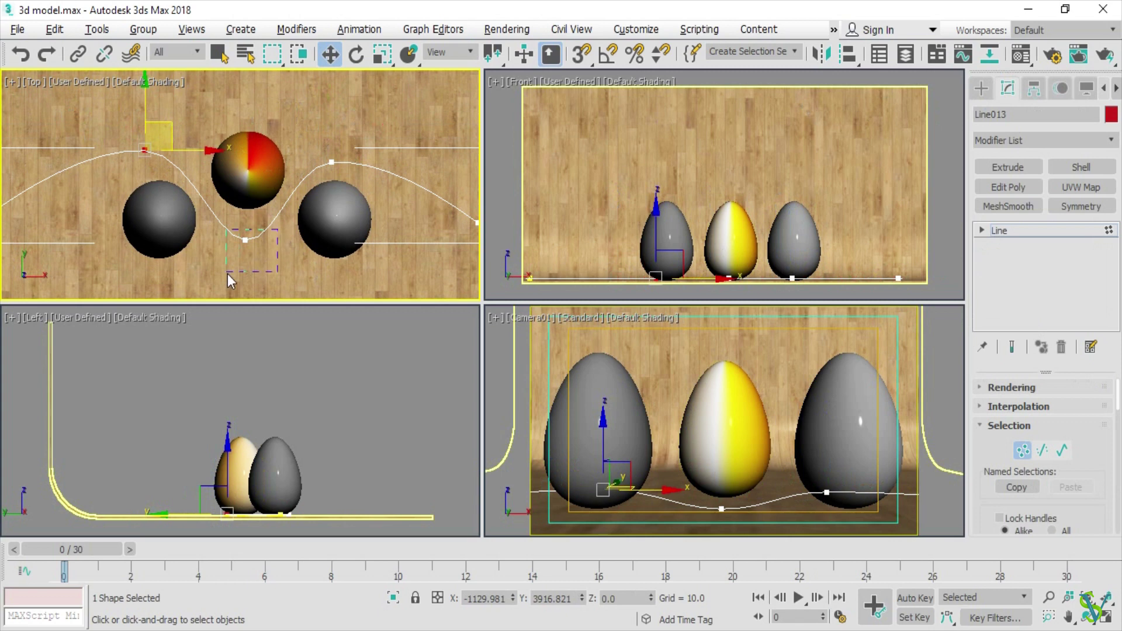
Step: Move the line's middle vertex closer to the center egg and readjust both crest vertices, finishing with vertex editing off
left_click_drag(227, 275, 227, 273)
left_click_drag(246, 204, 245, 192)
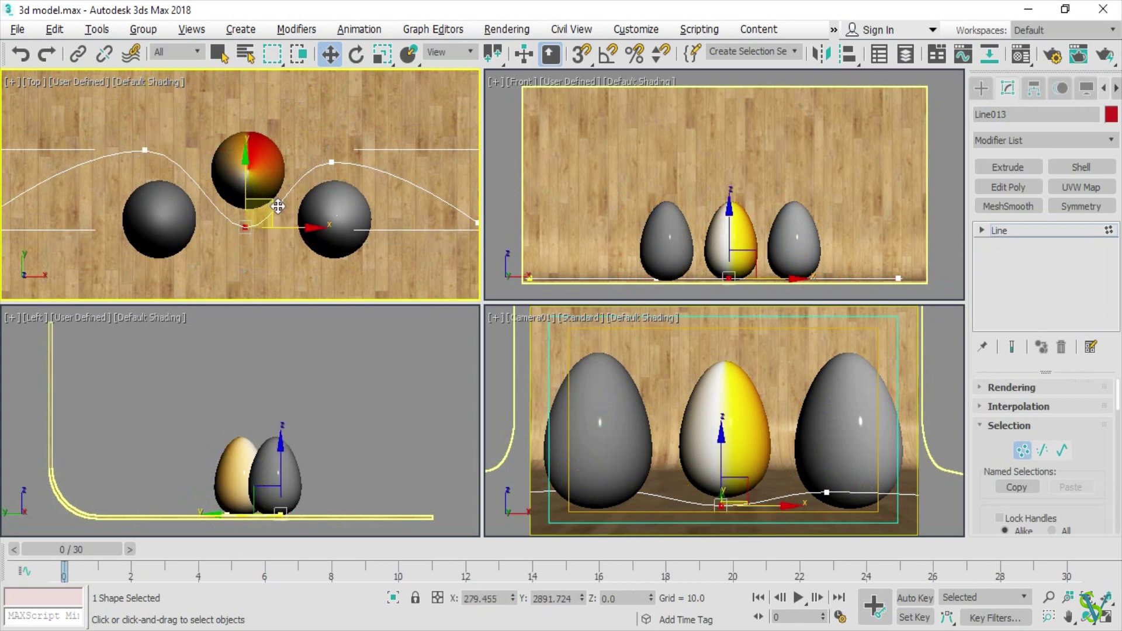
left_click_drag(278, 207, 261, 211)
left_click(332, 162)
left_click_drag(359, 137, 370, 128)
left_click_drag(169, 124, 130, 164)
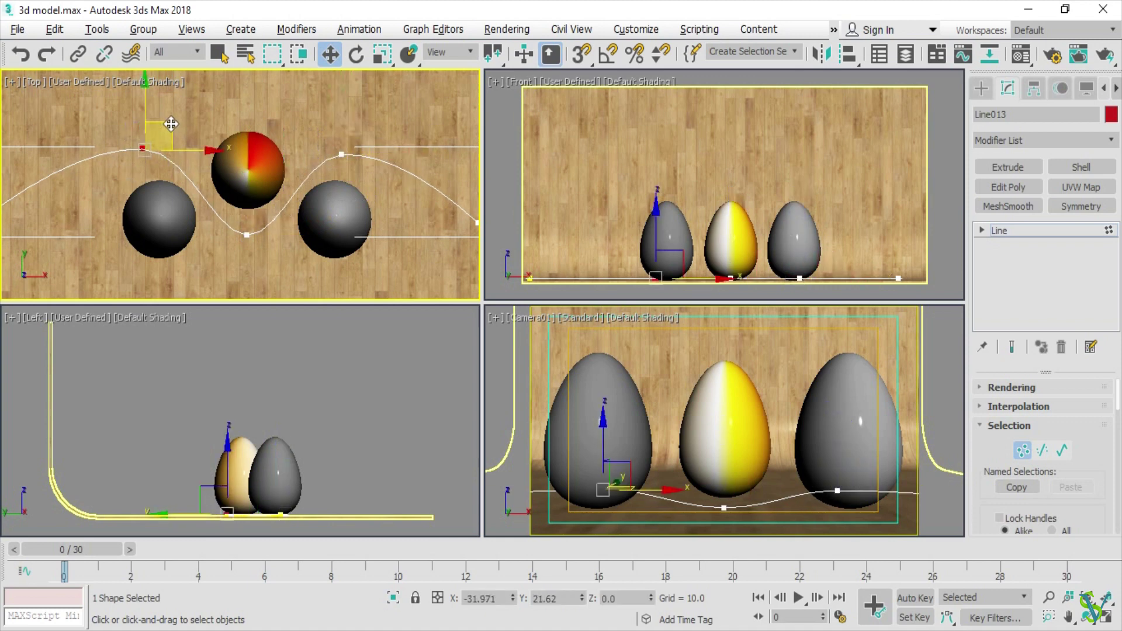
scroll(309, 162, "down", 4)
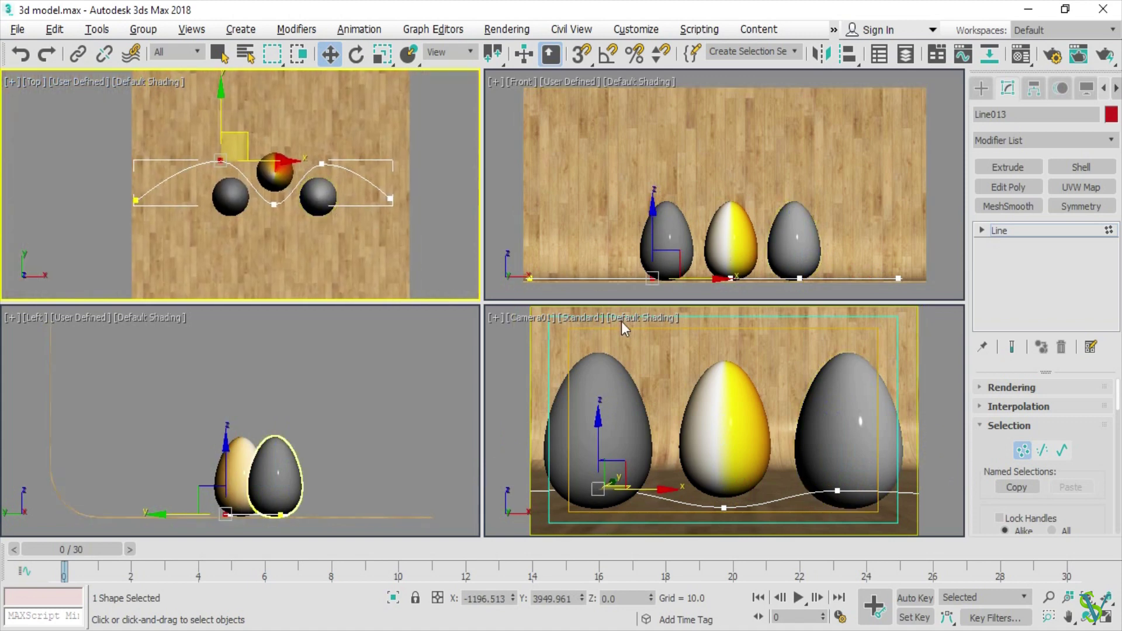
left_click(1016, 231)
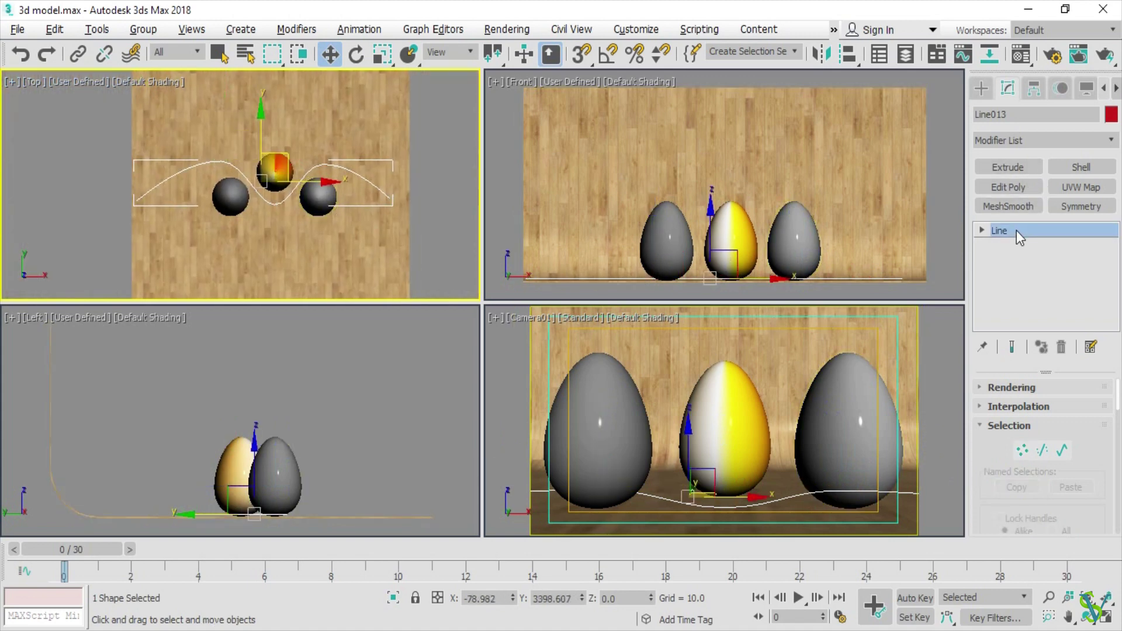
Step: Make the wavy line visible in the renderer and viewport, with a radial thickness of 75 and 22 sides
left_click(1056, 390)
left_click_drag(1089, 388, 1098, 498)
left_click(1023, 406)
left_click(986, 418)
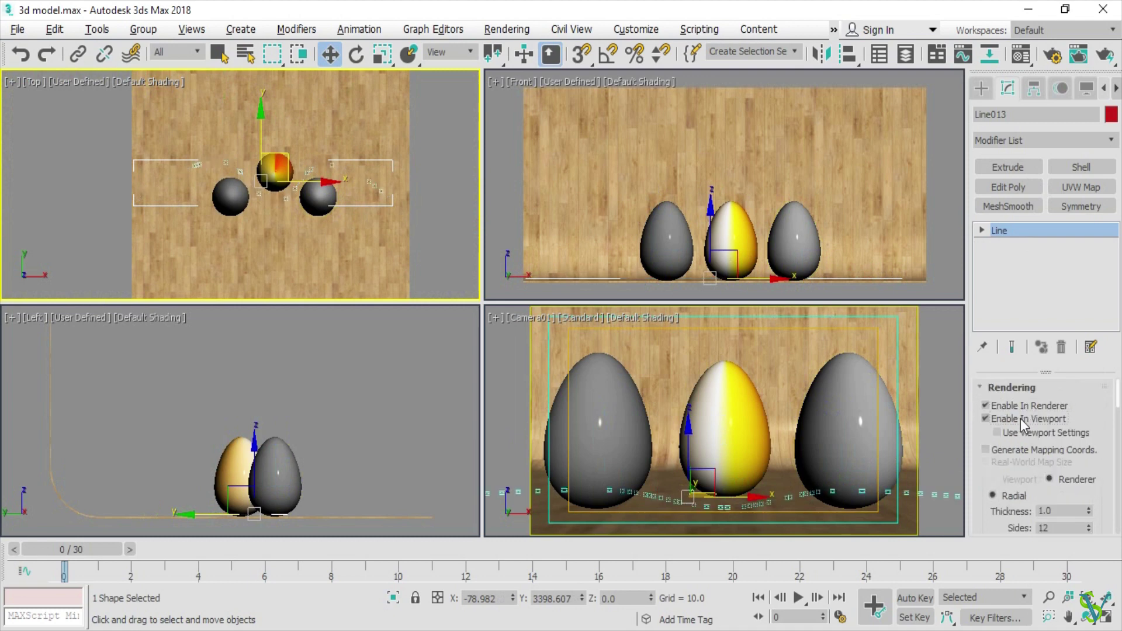
left_click_drag(1070, 512, 1007, 512)
type("75")
key("Tab")
key("Return")
Step: Set the wavy line's radial thickness to 85
middle_click_drag(391, 419, 411, 391)
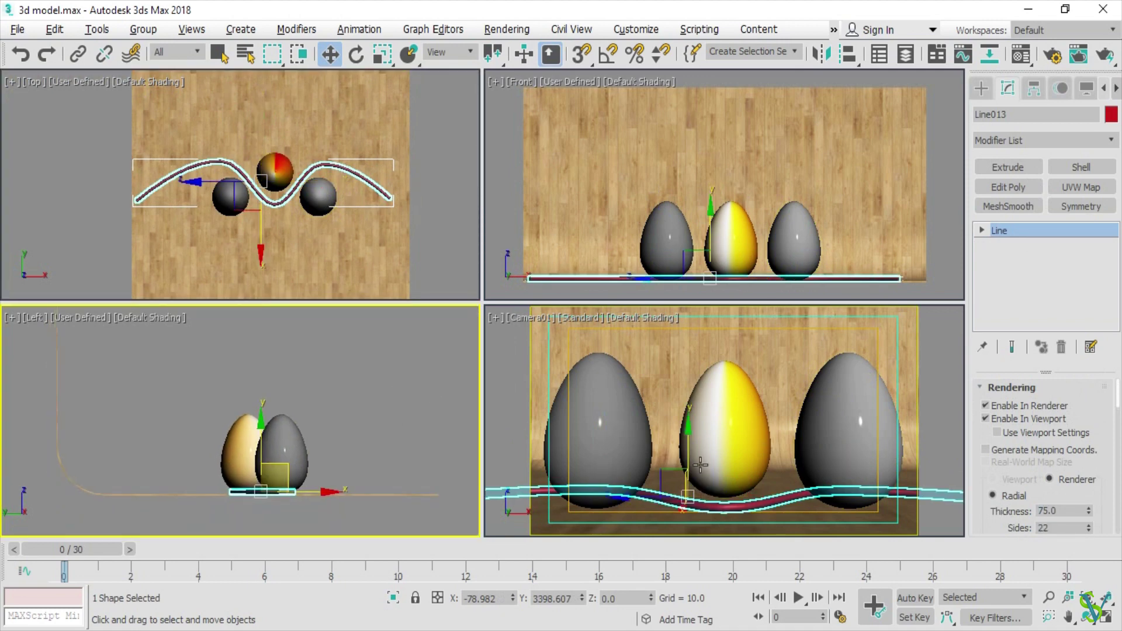
left_click_drag(1063, 513, 1024, 513)
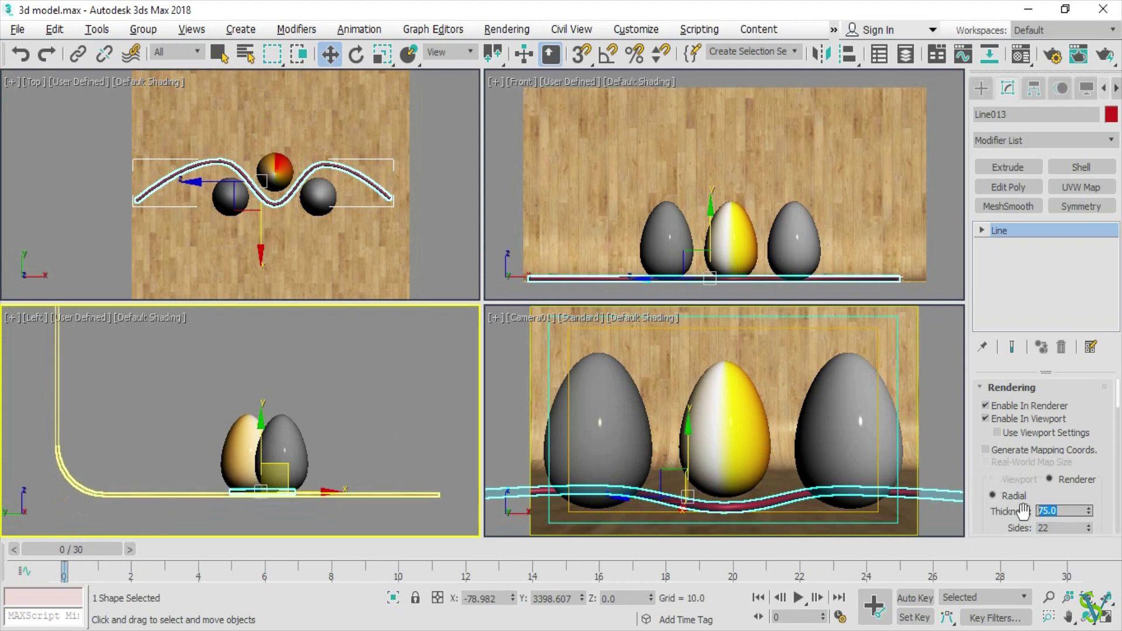
type("85")
key("Return")
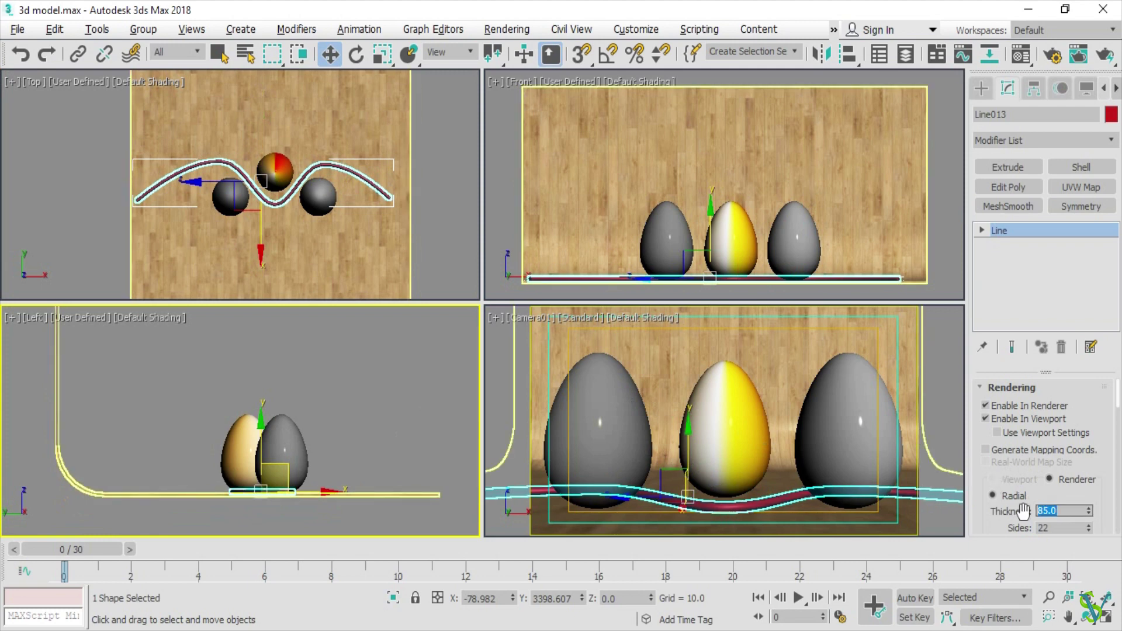
Step: Raise the thickened line slightly in the Left viewport so it sits on the floor, at a Z of about 5.2
key("alt+w")
key("z")
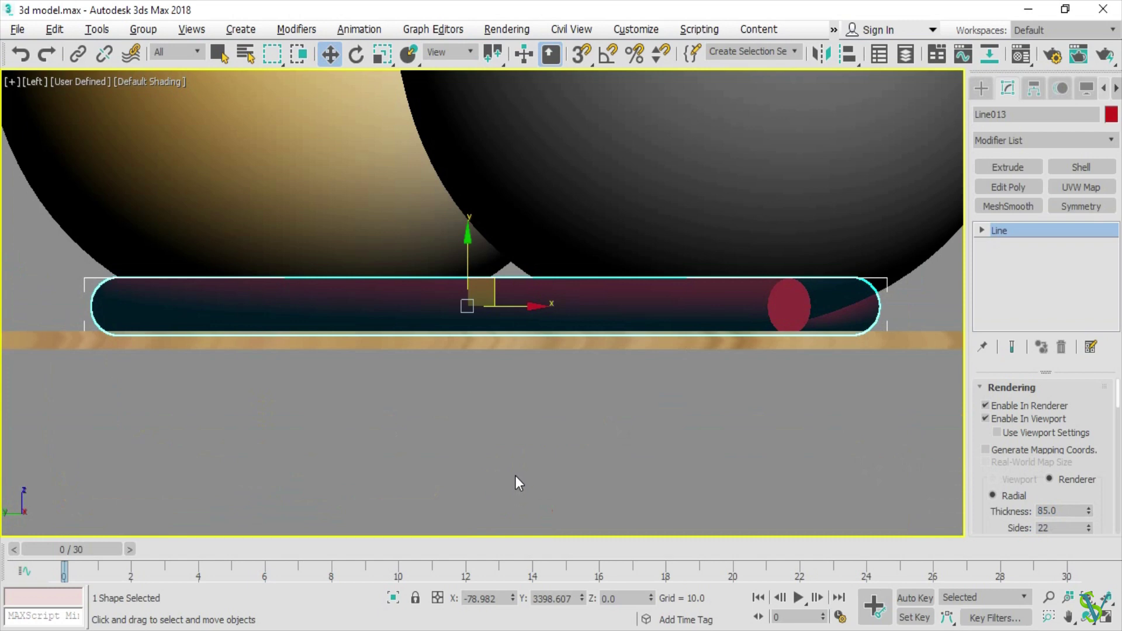
left_click_drag(467, 254, 467, 251)
key("alt+w")
right_click(758, 446)
key("alt+w")
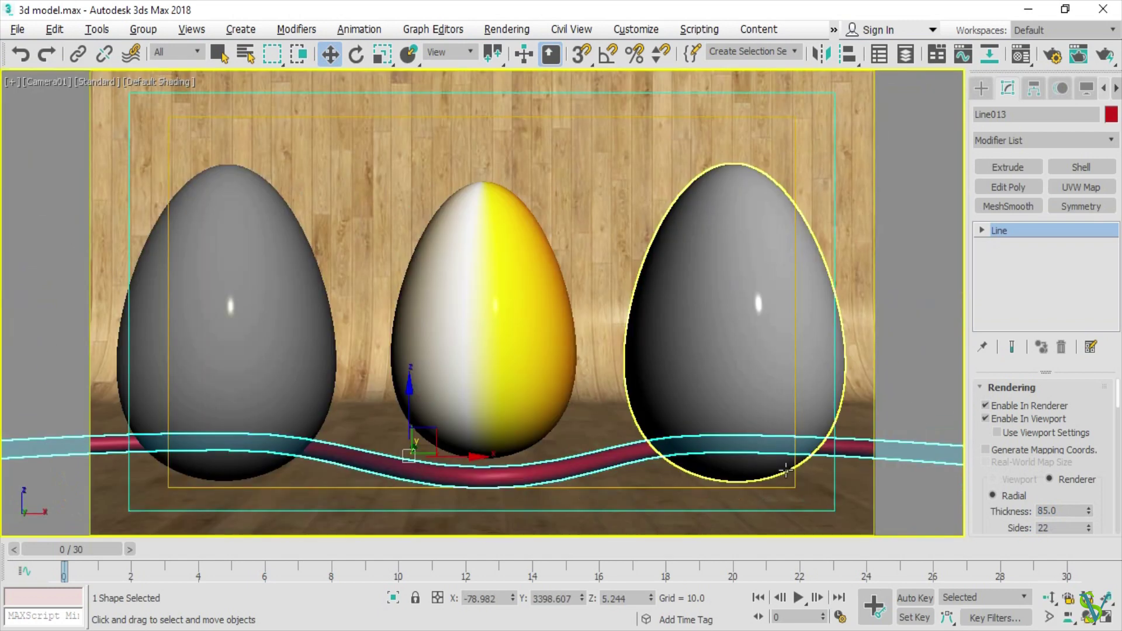
Step: Set the wavy line's interpolation steps to 30 and deselect it
left_click_drag(1078, 506, 1061, 359)
left_click_drag(1072, 452, 1066, 383)
left_click(1029, 431)
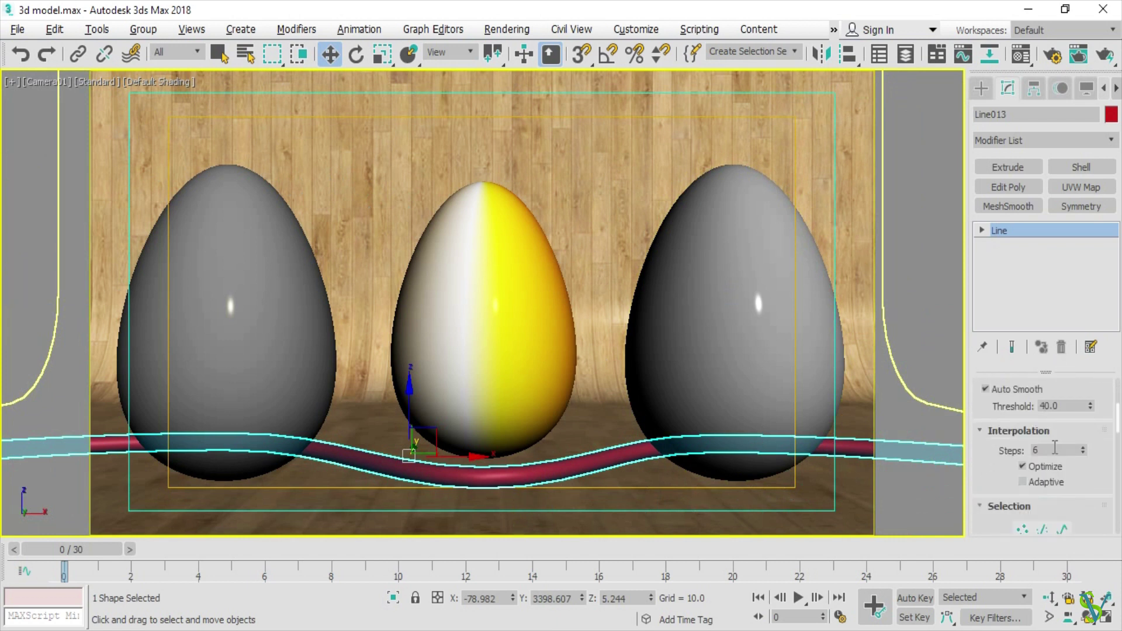
type("30")
key("Return")
key("alt+w")
left_click(437, 223)
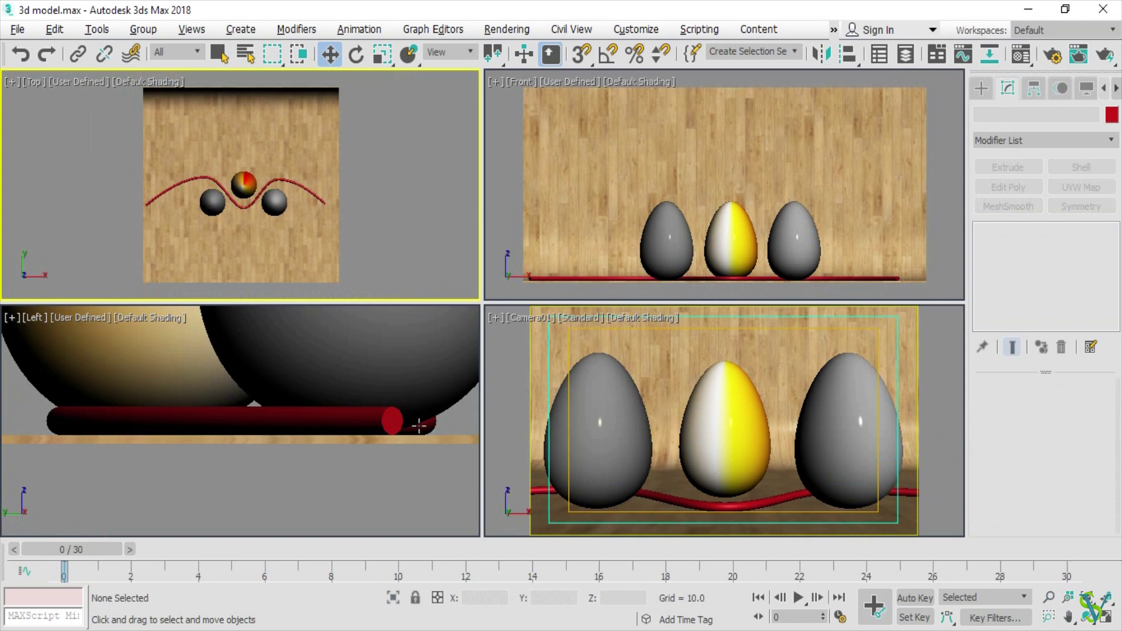
Step: Assign the CHRISMAS REFLECTIVE DECORATION material to the wavy line and the center egg, then save the scene
right_click(420, 426)
key("z")
right_click(555, 411)
right_click(655, 257)
right_click(729, 519)
key("alt+w")
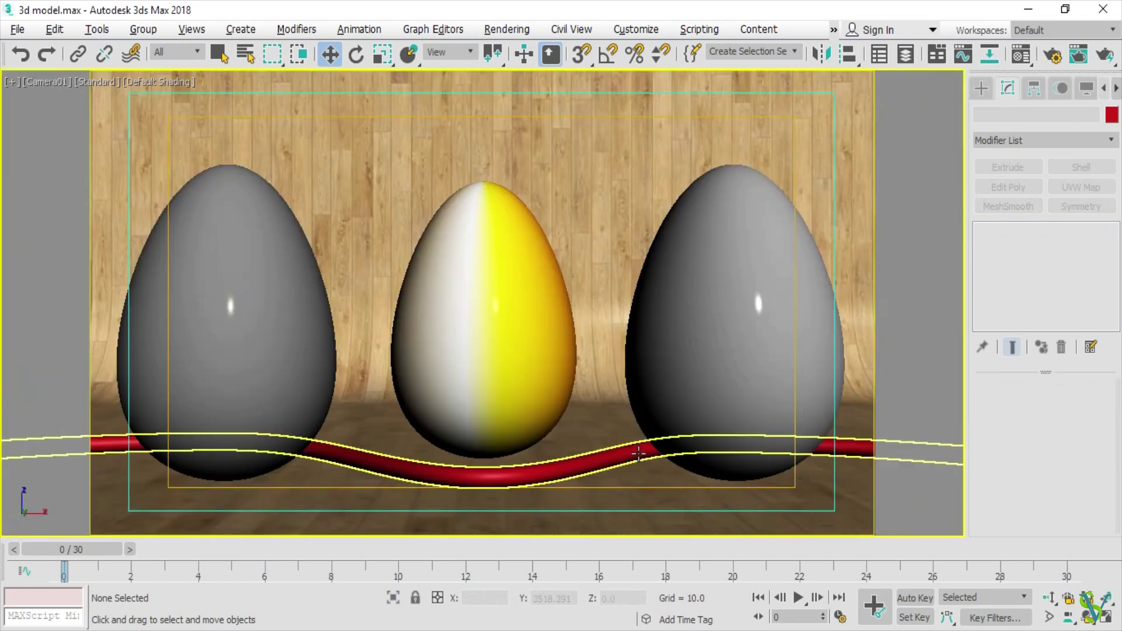
left_click(579, 461)
left_click(512, 334)
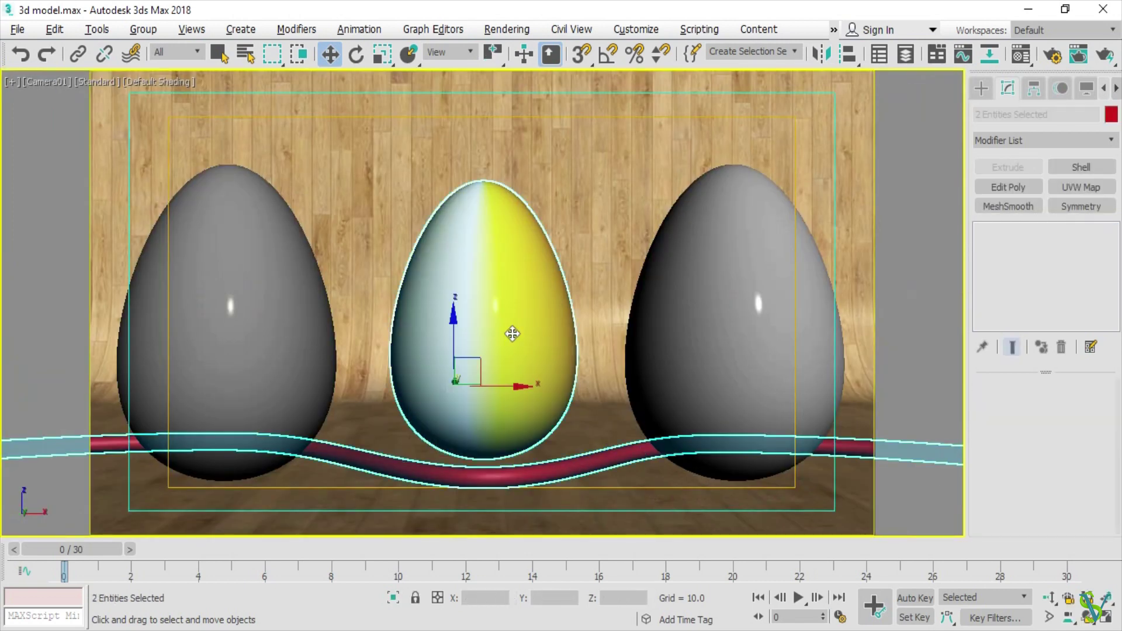
key("m")
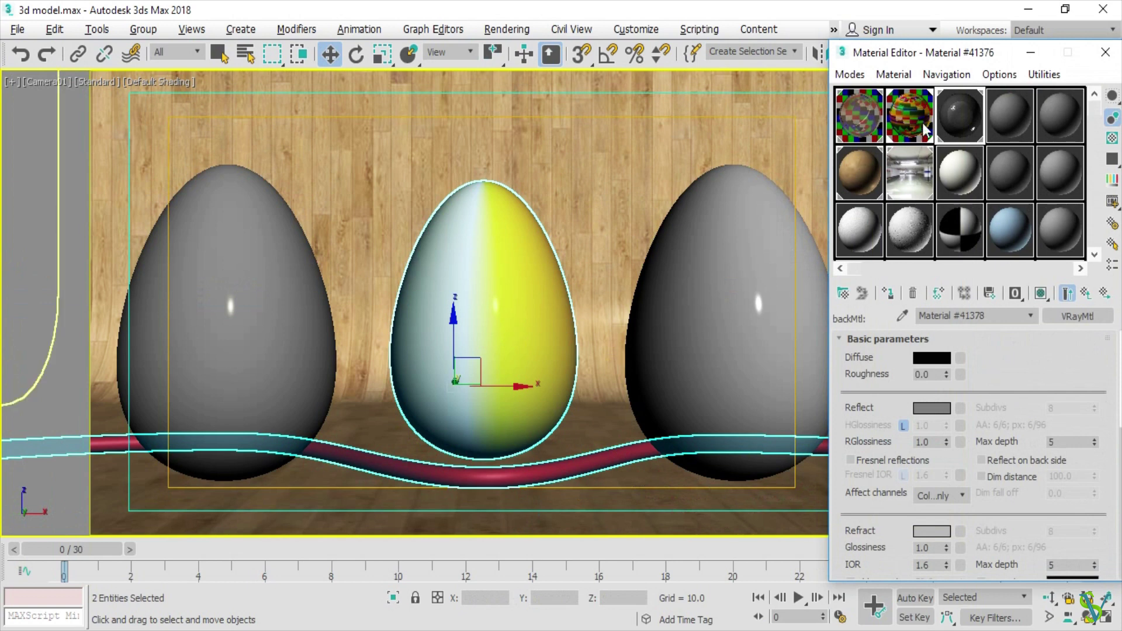
left_click(912, 115)
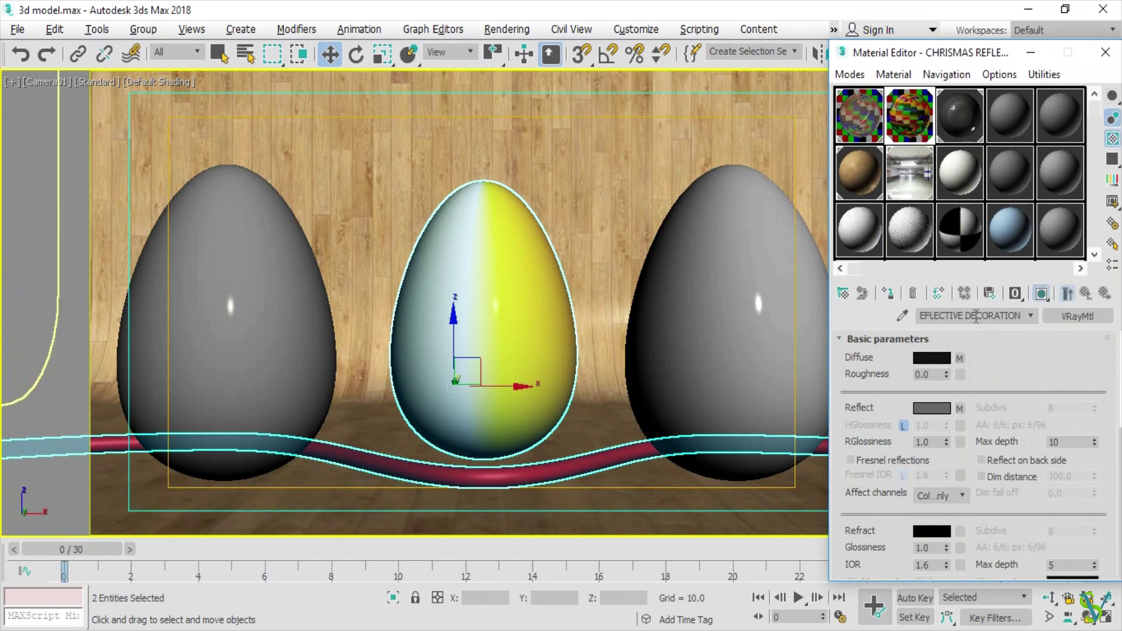
key("Left")
key("Left")
key("Left")
key("Left")
key("Left")
key("Left")
key("Left")
key("Left")
key("Left")
key("Left")
key("Left")
key("Left")
key("Left")
key("Left")
key("Left")
left_click(894, 292)
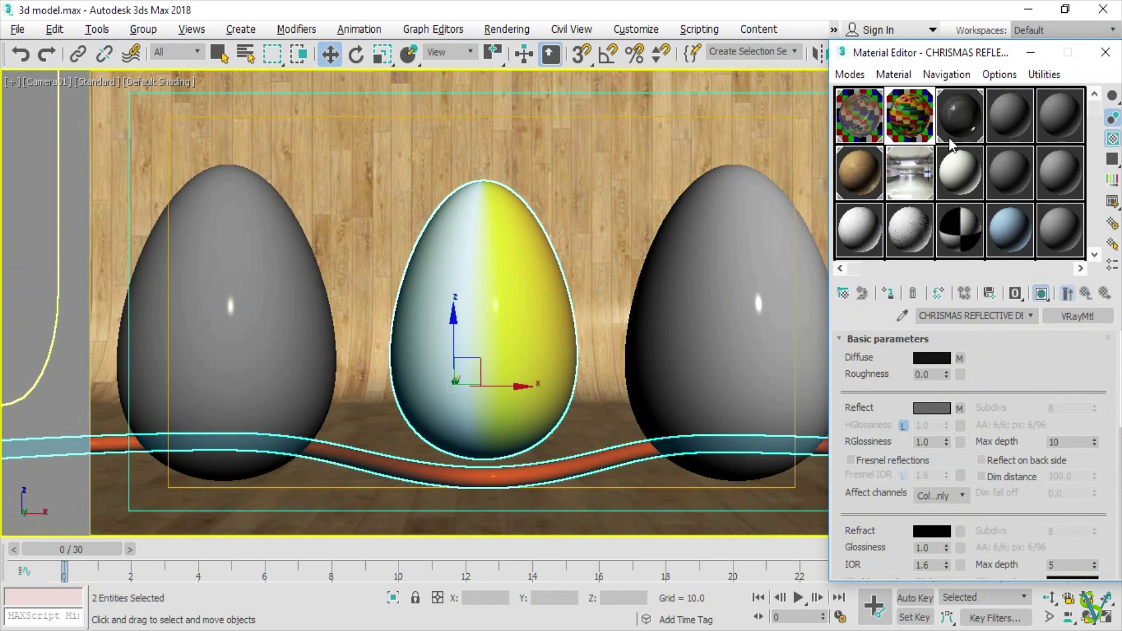
left_click(1105, 52)
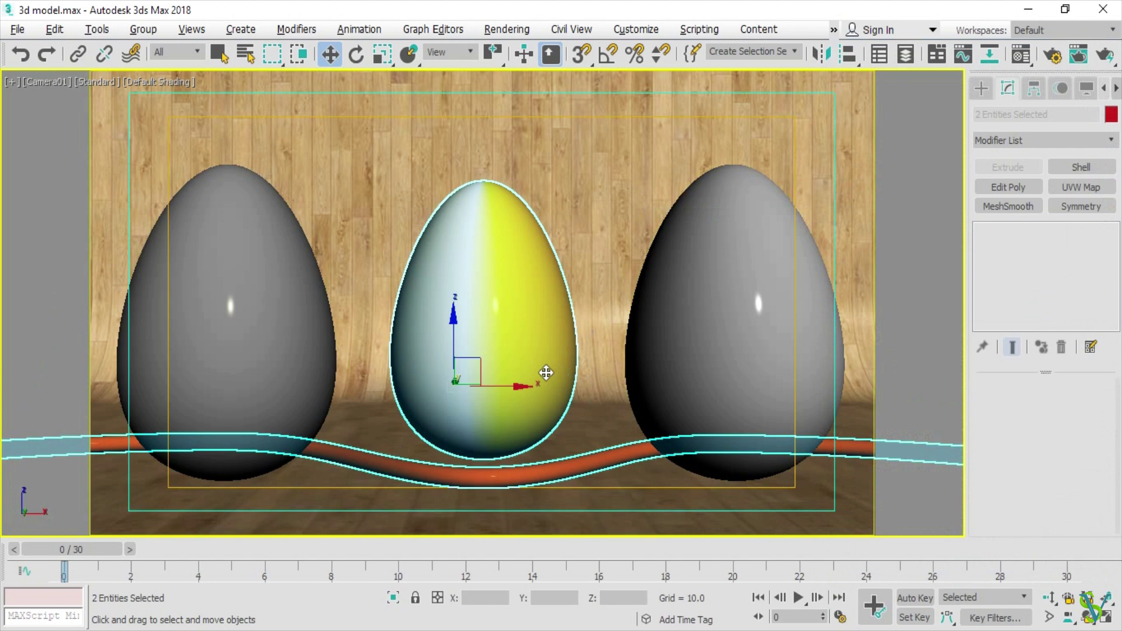
key("ctrl+s")
Step: Switch the maximized Top viewport to wireframe display and select only the wavy line
key("alt+w")
left_click(391, 195)
key("alt+w")
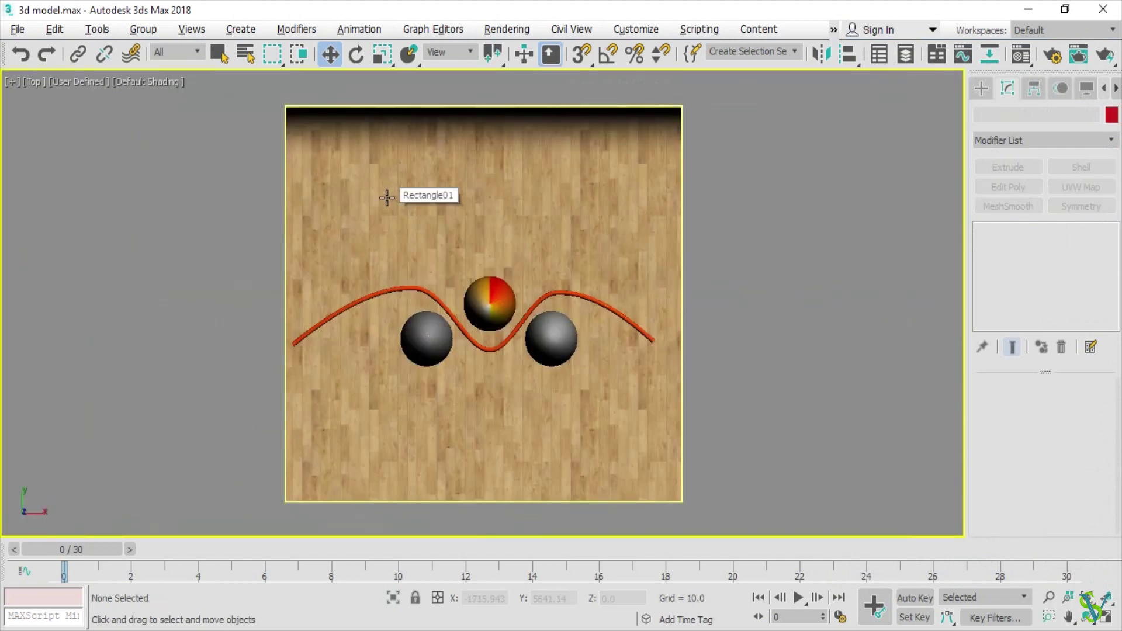
key("F3")
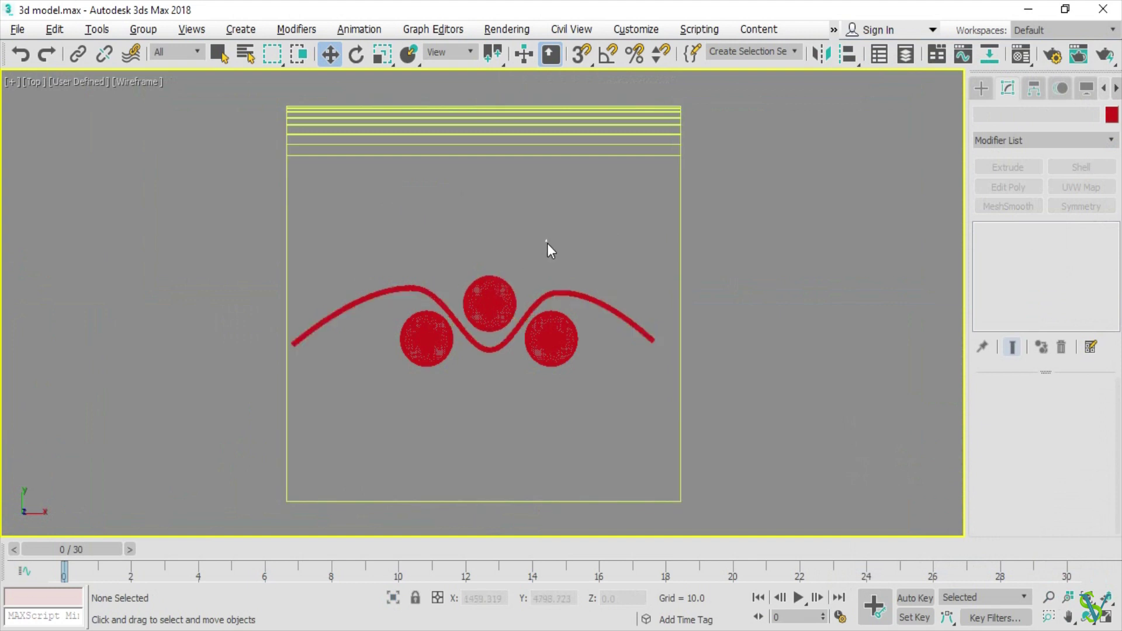
left_click_drag(548, 246, 437, 395)
scroll(503, 320, "up", 5)
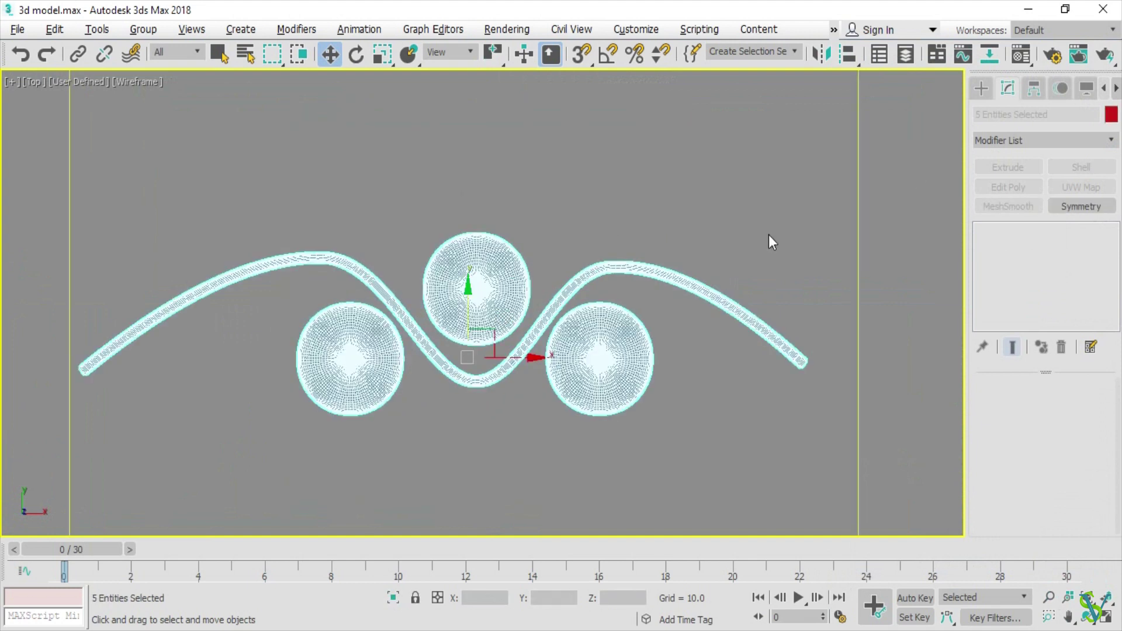
left_click(674, 434)
left_click(519, 366)
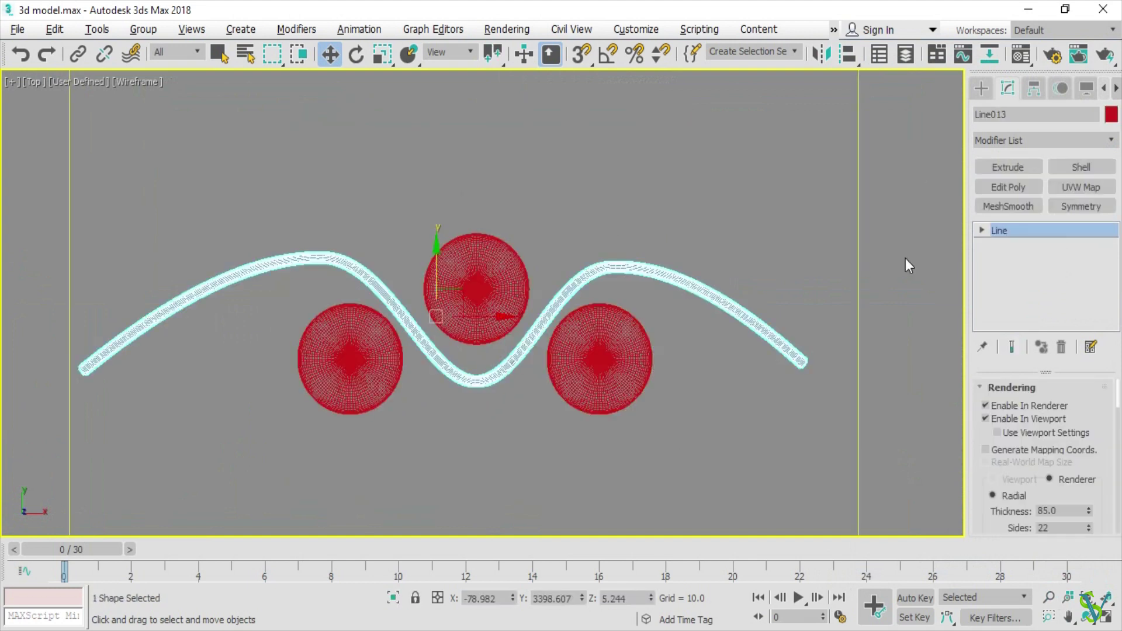
Step: Move the line's middle vertex slightly toward the center egg and both crest vertices slightly toward the outer eggs in the Top viewport
left_click(982, 231)
left_click(1012, 245)
left_click_drag(469, 384, 462, 379)
left_click_drag(476, 341, 477, 332)
left_click_drag(577, 290, 576, 289)
left_click_drag(609, 203, 612, 211)
left_click_drag(302, 290, 302, 291)
left_click_drag(325, 195, 327, 214)
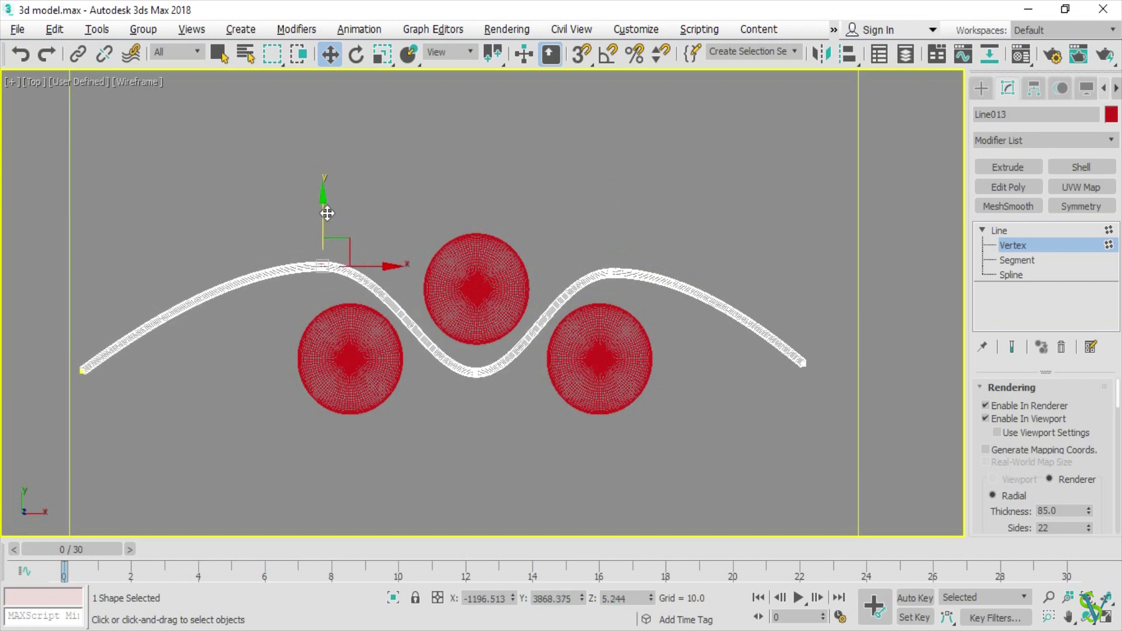
left_click(1005, 231)
Step: Move the three eggs and the wavy line together about 68 units along positive Y in the Top viewport, and deselect them
left_click(751, 368)
left_click_drag(696, 204, 237, 487)
key("alt+w")
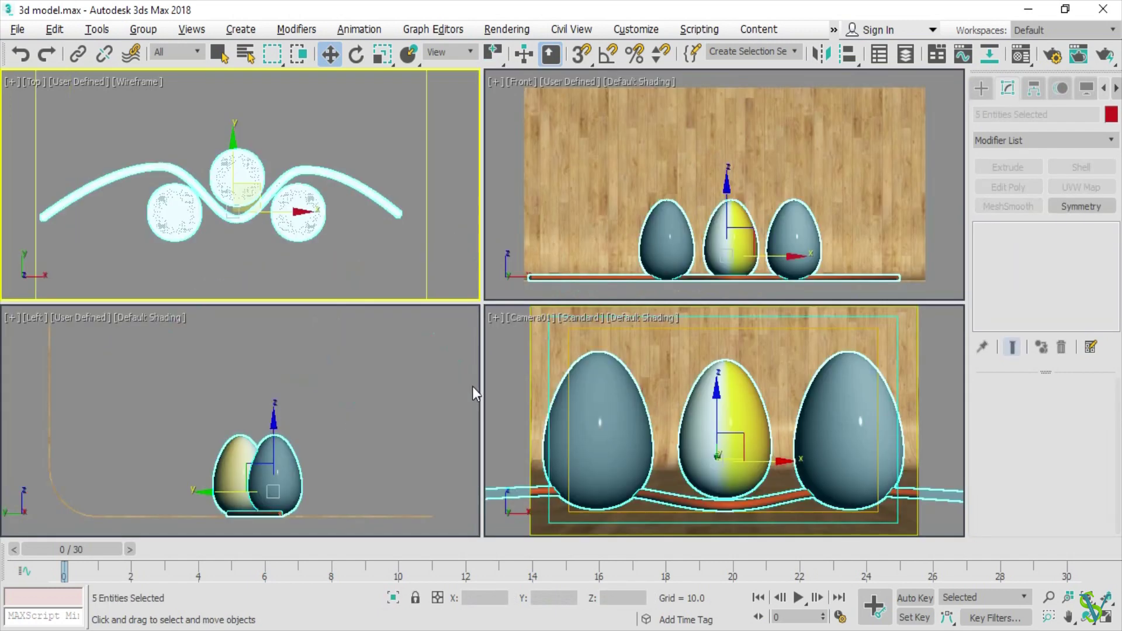
left_click_drag(236, 168, 236, 164)
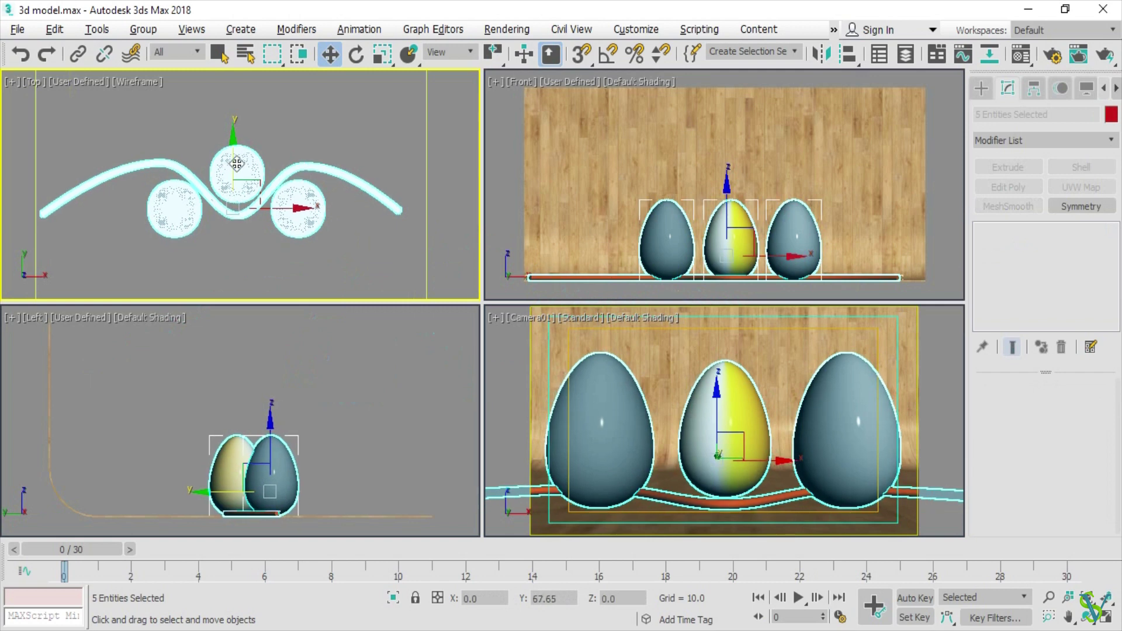
left_click(383, 374)
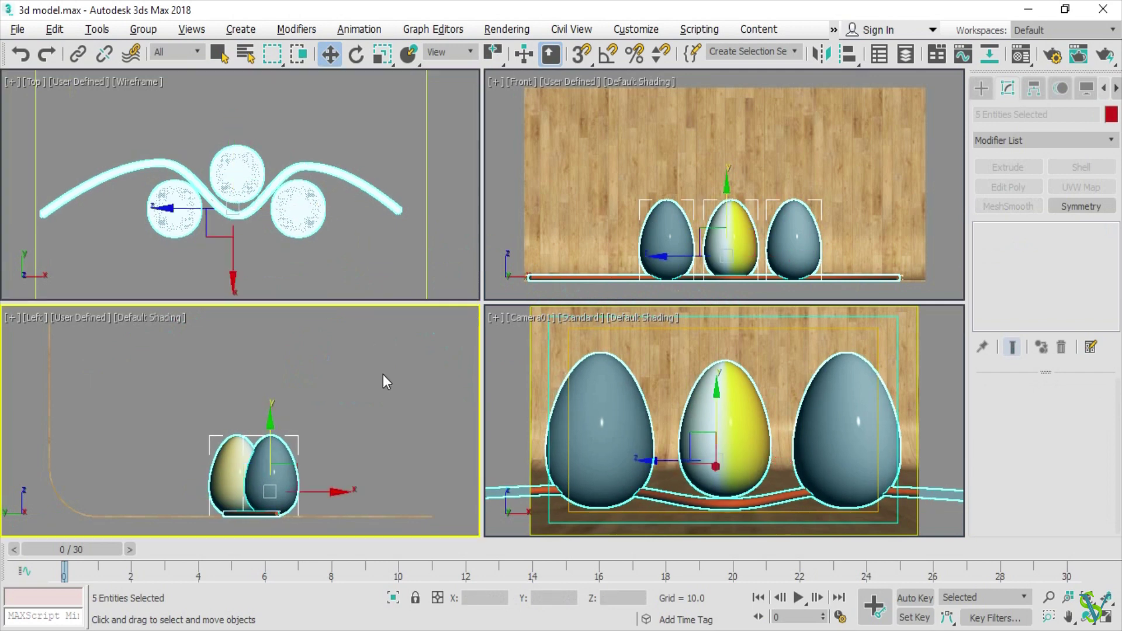
left_click(398, 233)
Step: Save the scene and render the Camera01 view
key("z")
right_click(598, 393)
key("alt+w")
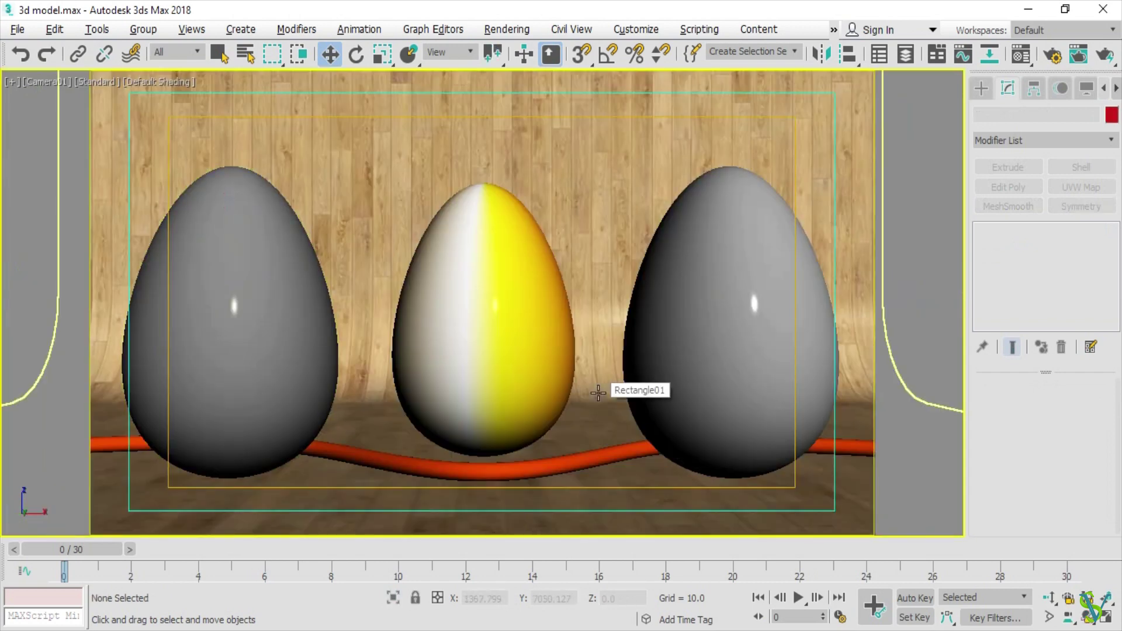
key("ctrl+s")
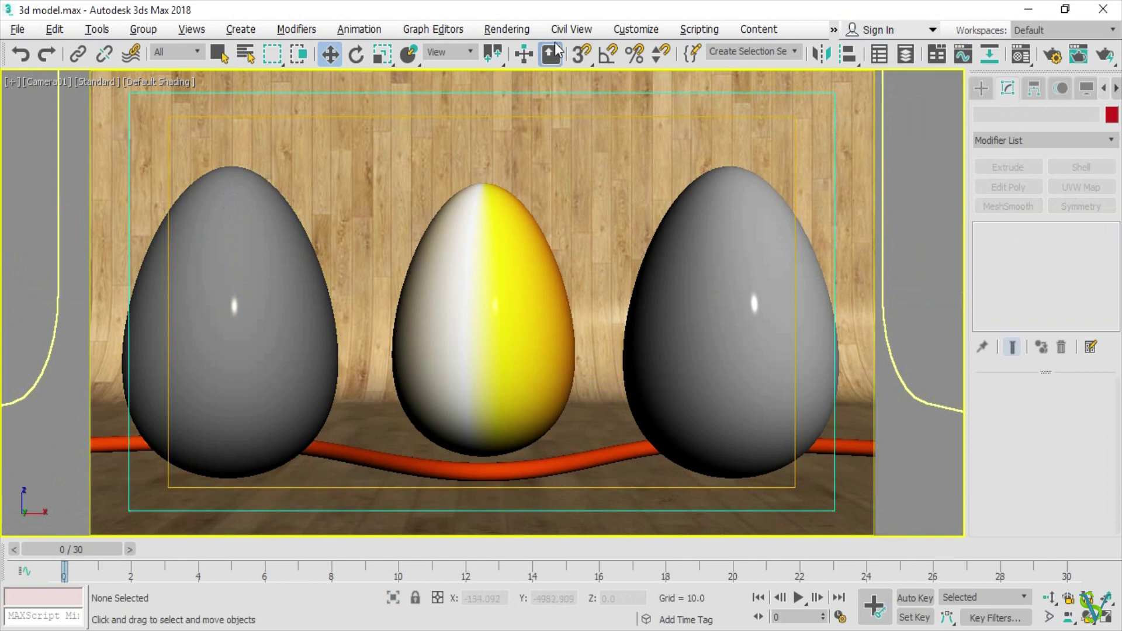
left_click(520, 30)
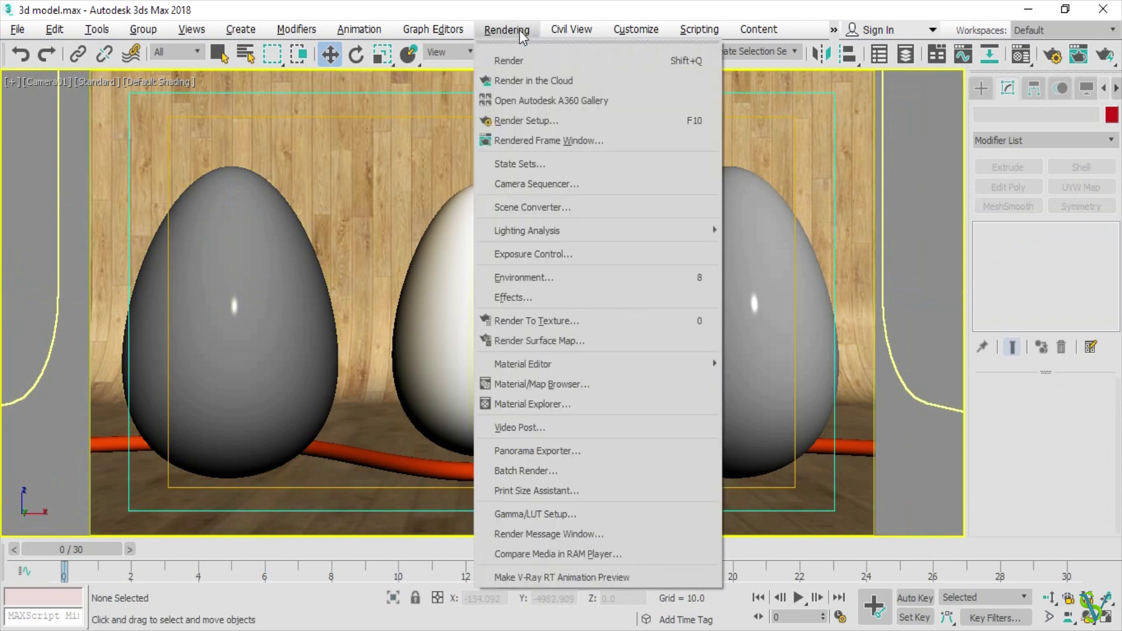
left_click(548, 60)
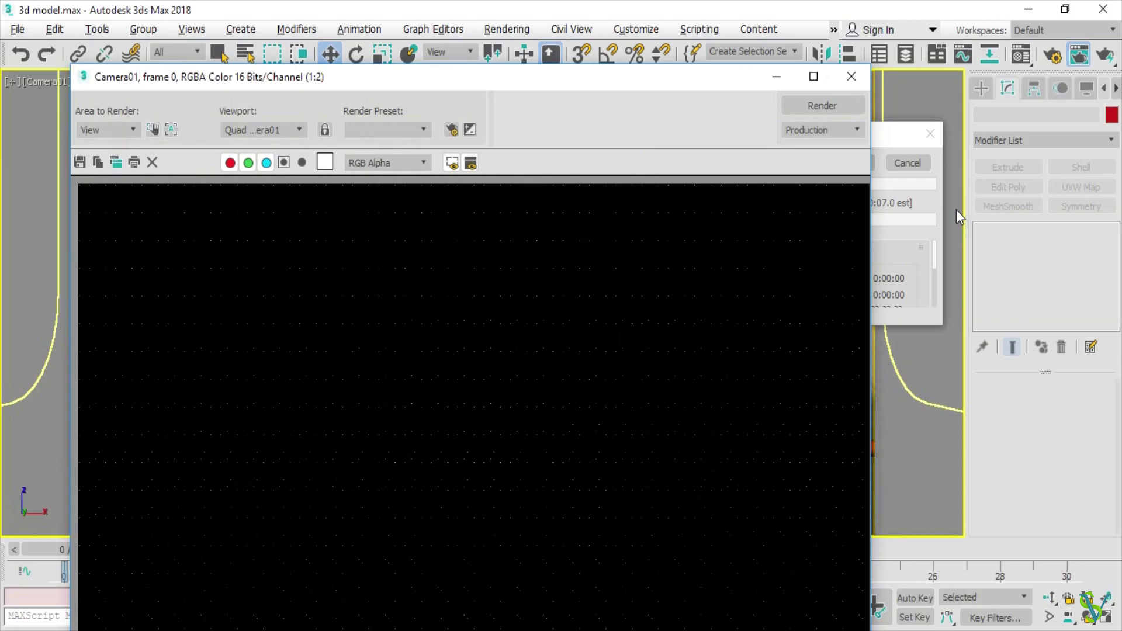